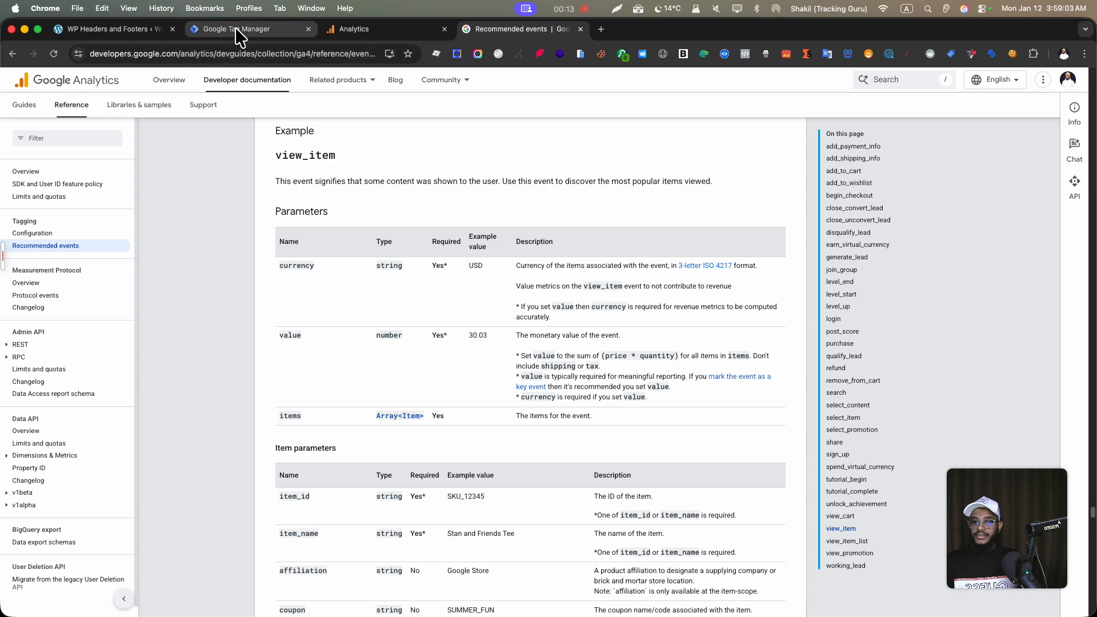
Examine the view_item event's required parameters and item parameters in the Google Analytics recommended events reference.
left_click(234, 27)
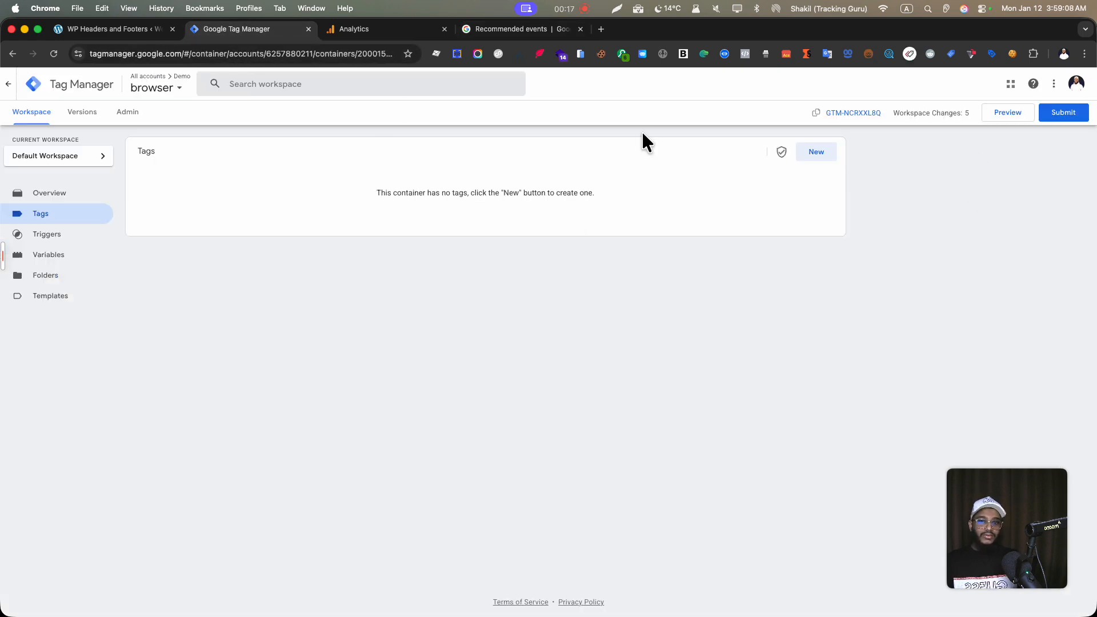
left_click(123, 29)
left_click(386, 30)
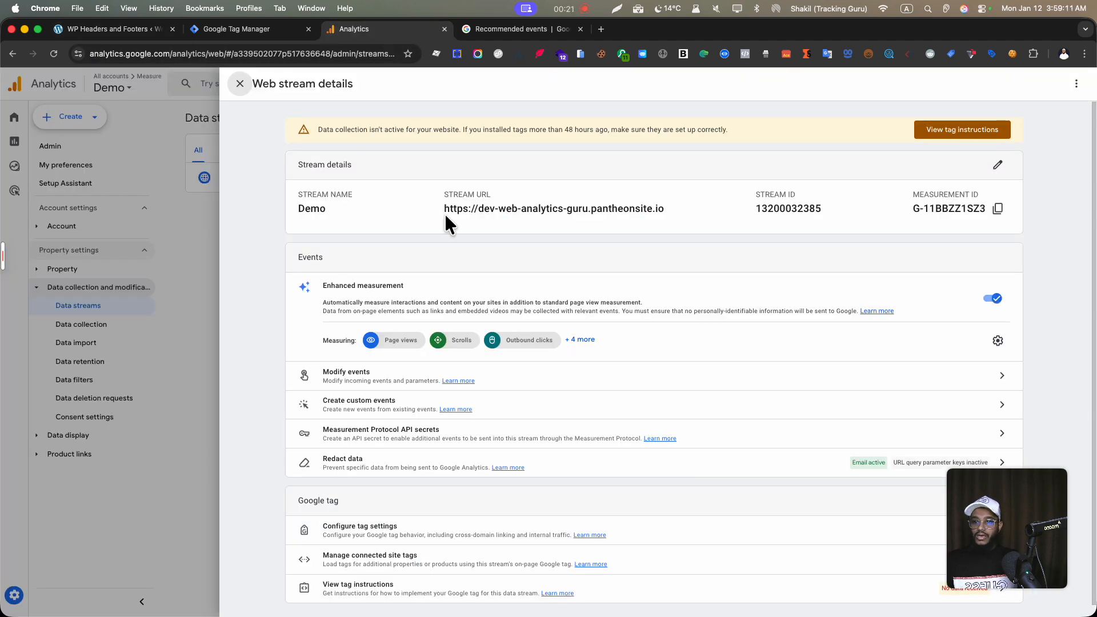
left_click(499, 28)
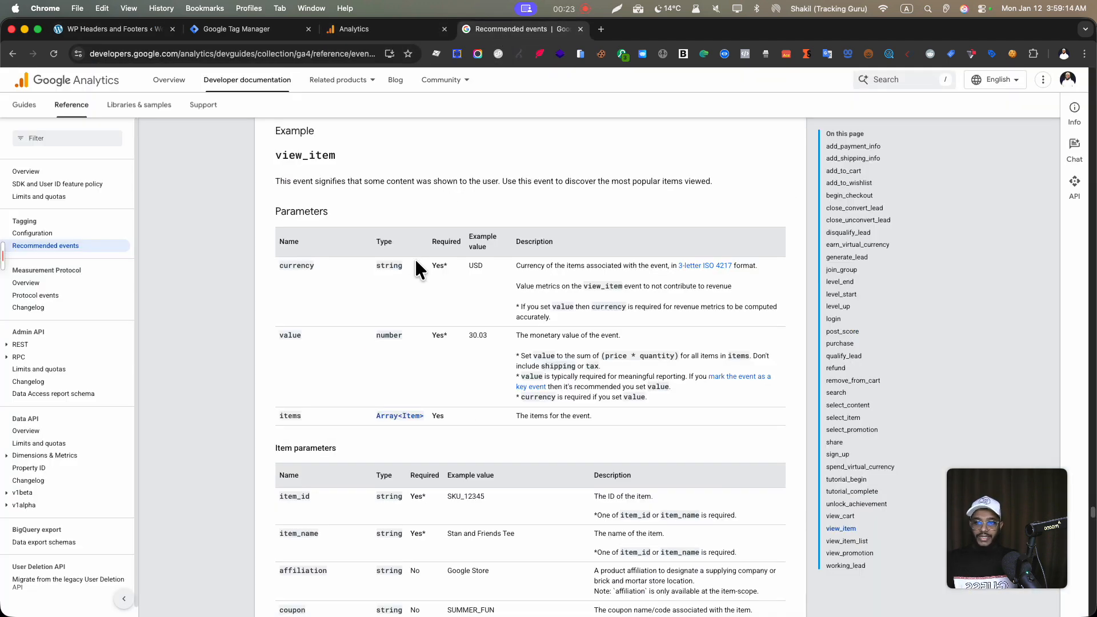
scroll(846, 424, "down", 10)
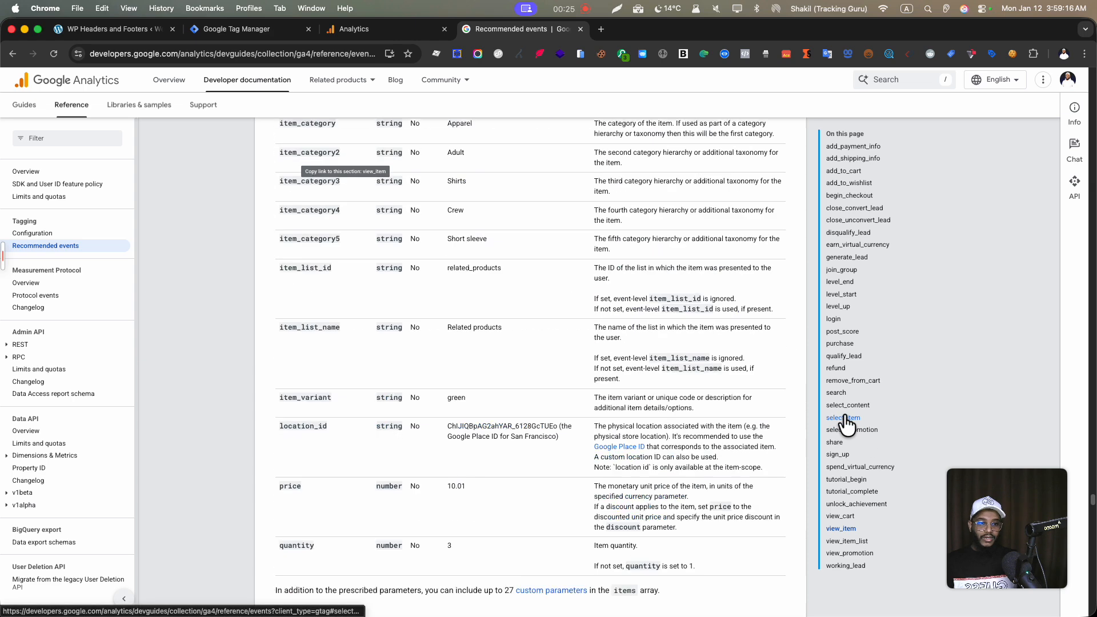
scroll(846, 400, "up", 1)
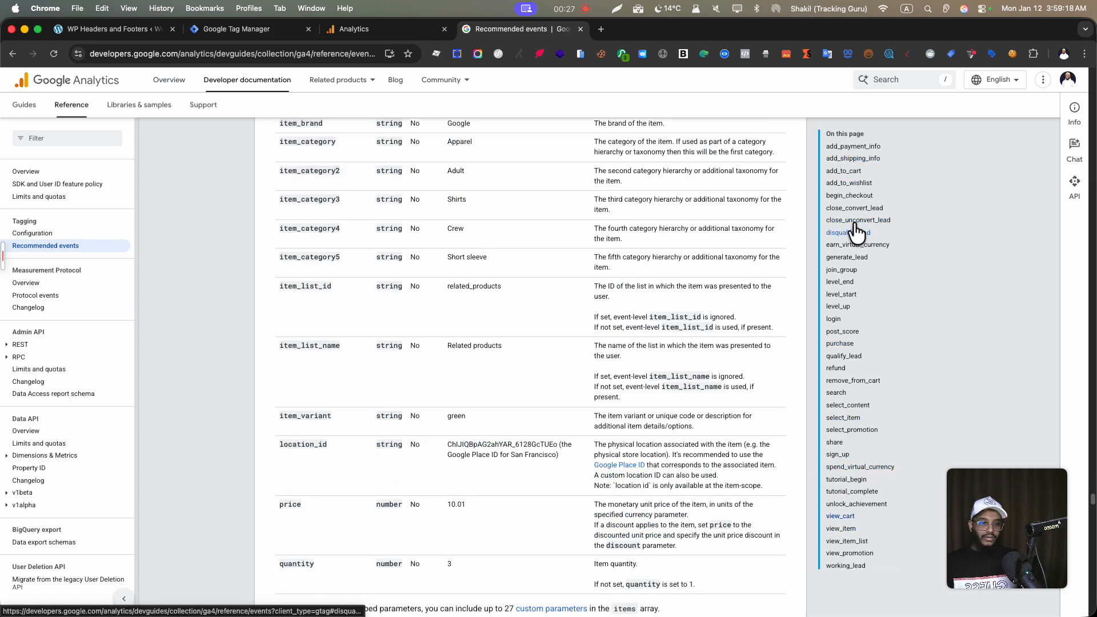
scroll(588, 426, "down", 5)
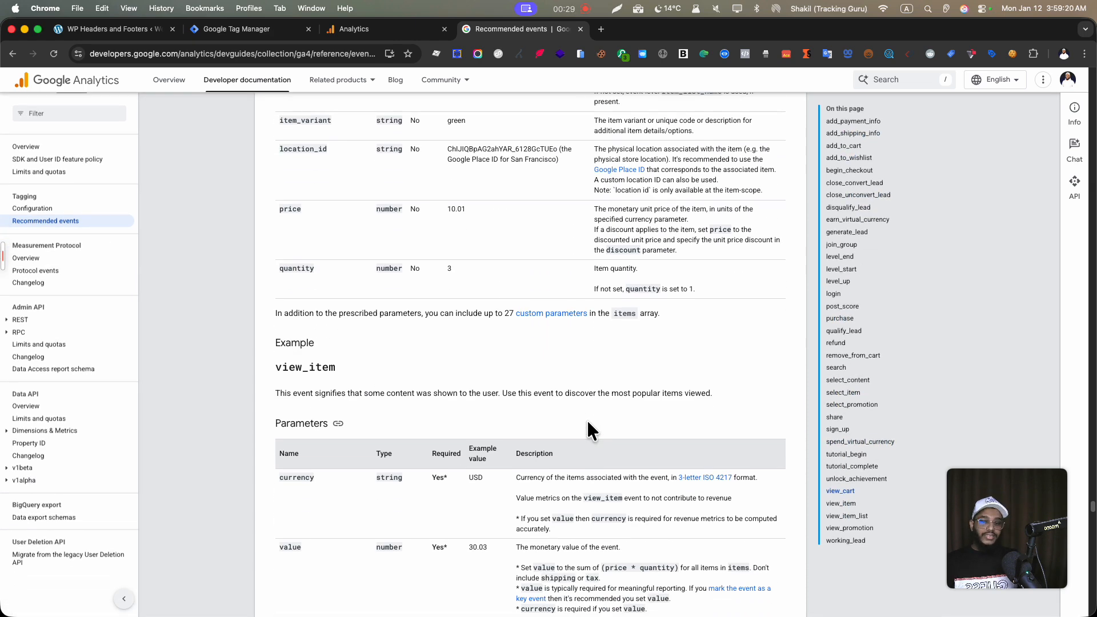
scroll(587, 423, "down", 2)
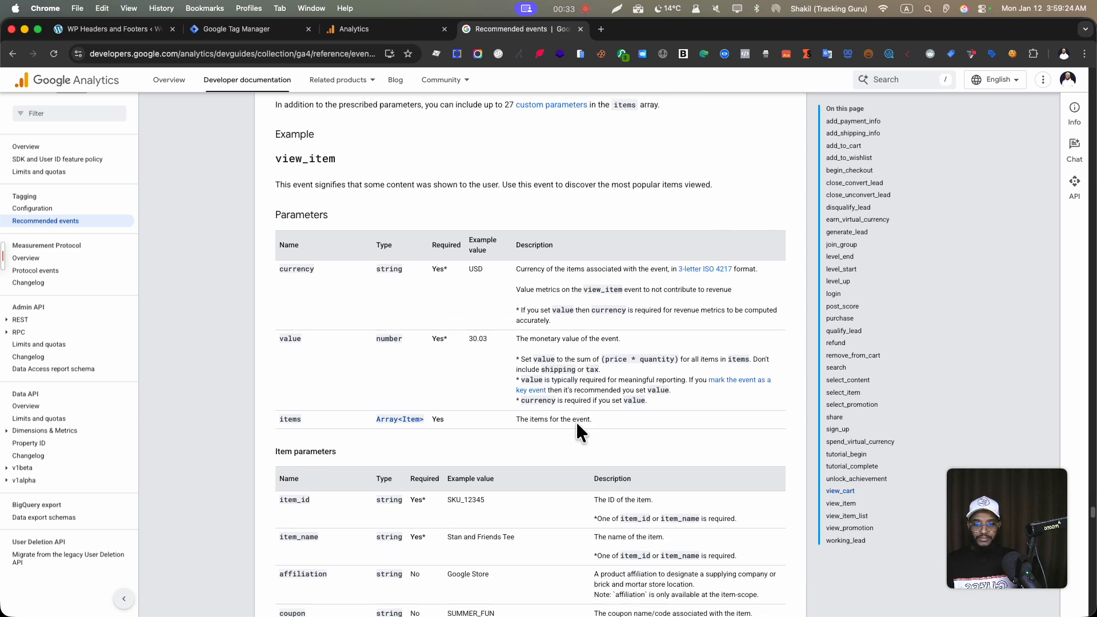
scroll(587, 422, "up", 2)
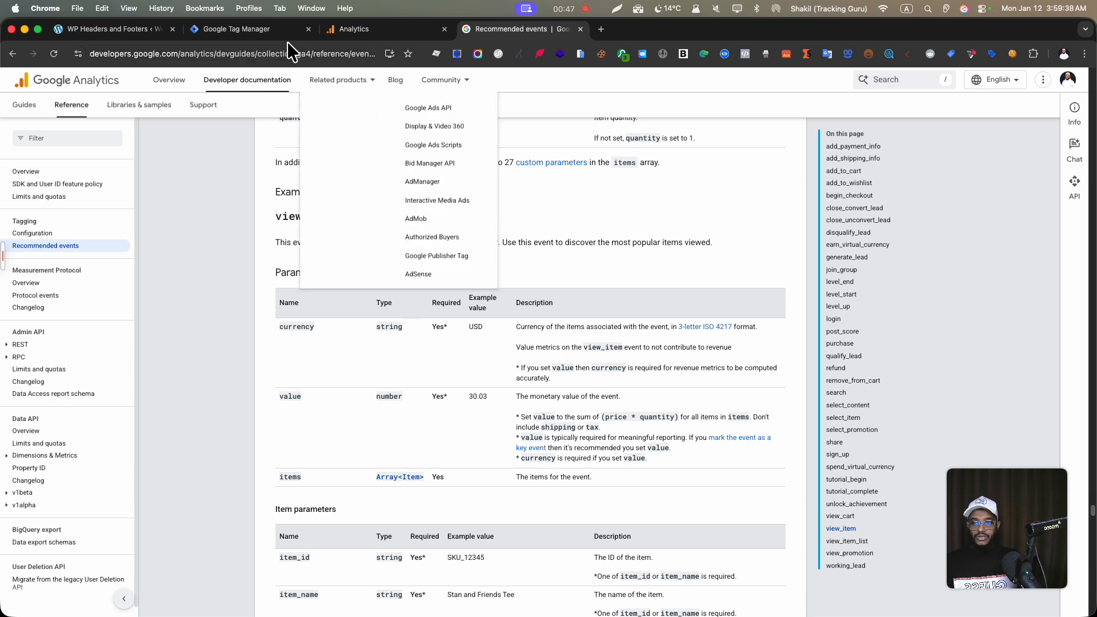
Switch to Google Tag Manager and copy the container ID from the browser container's installation code.
left_click(266, 29)
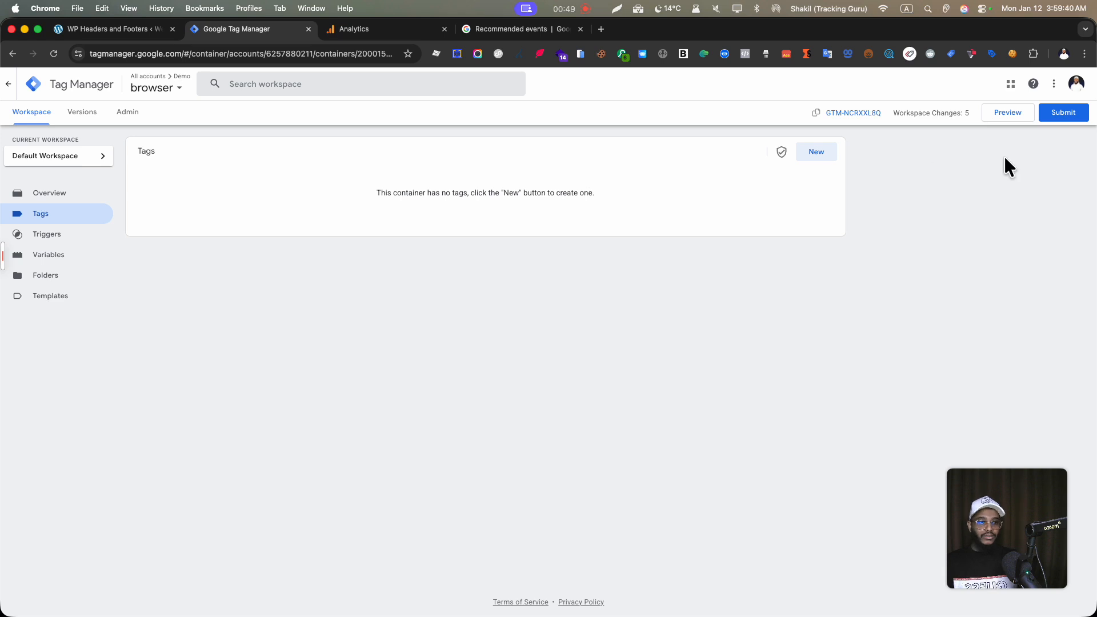
left_click(838, 114)
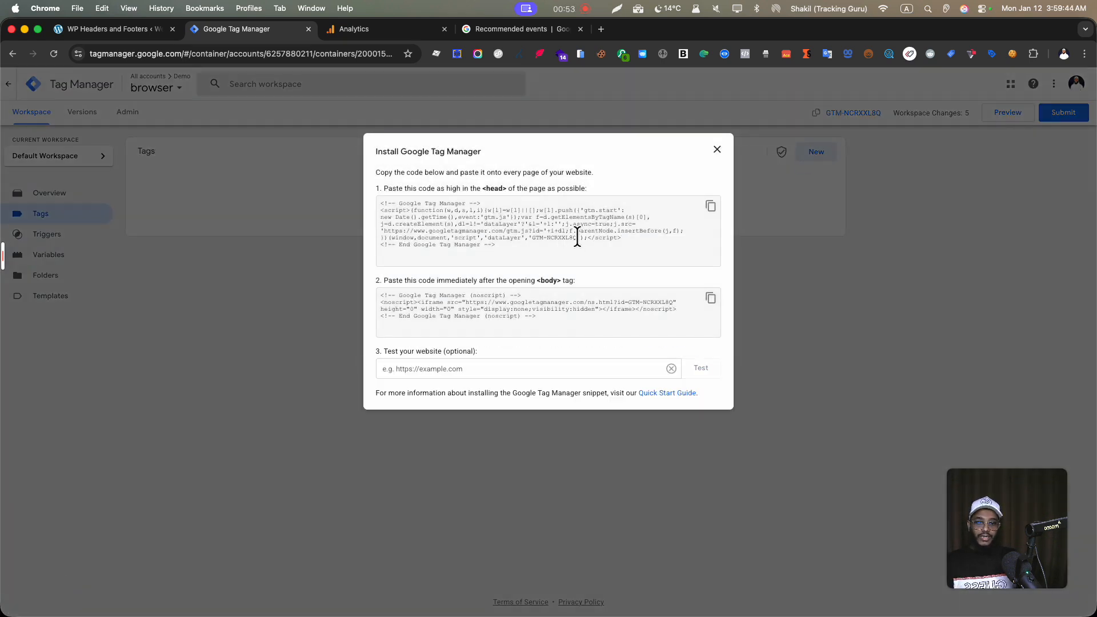
left_click_drag(577, 237, 531, 239)
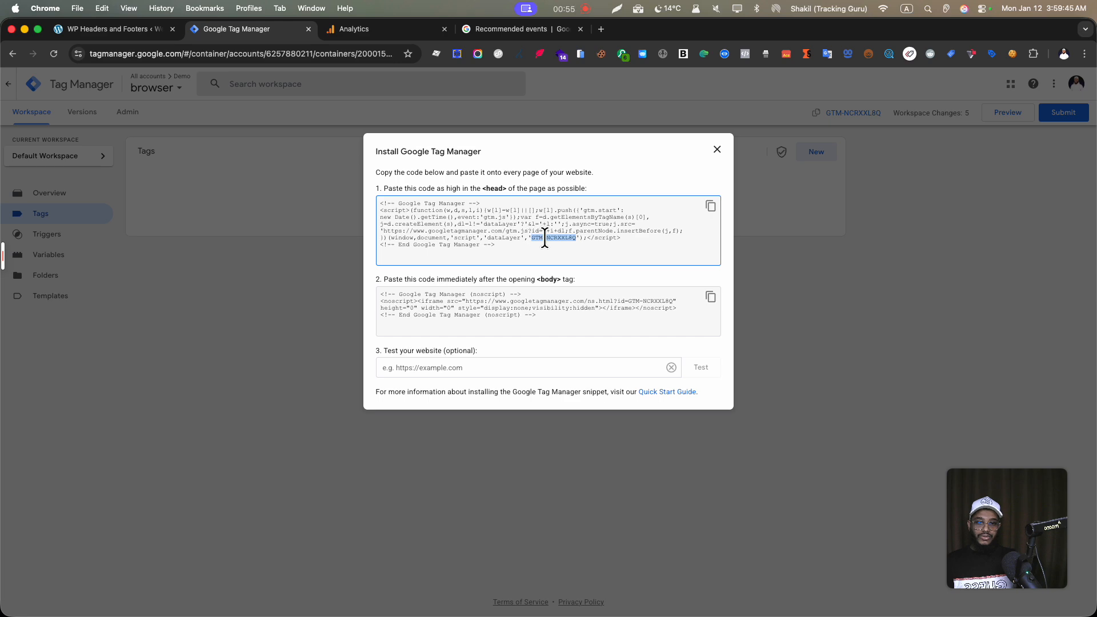
right_click(546, 238)
left_click(563, 266)
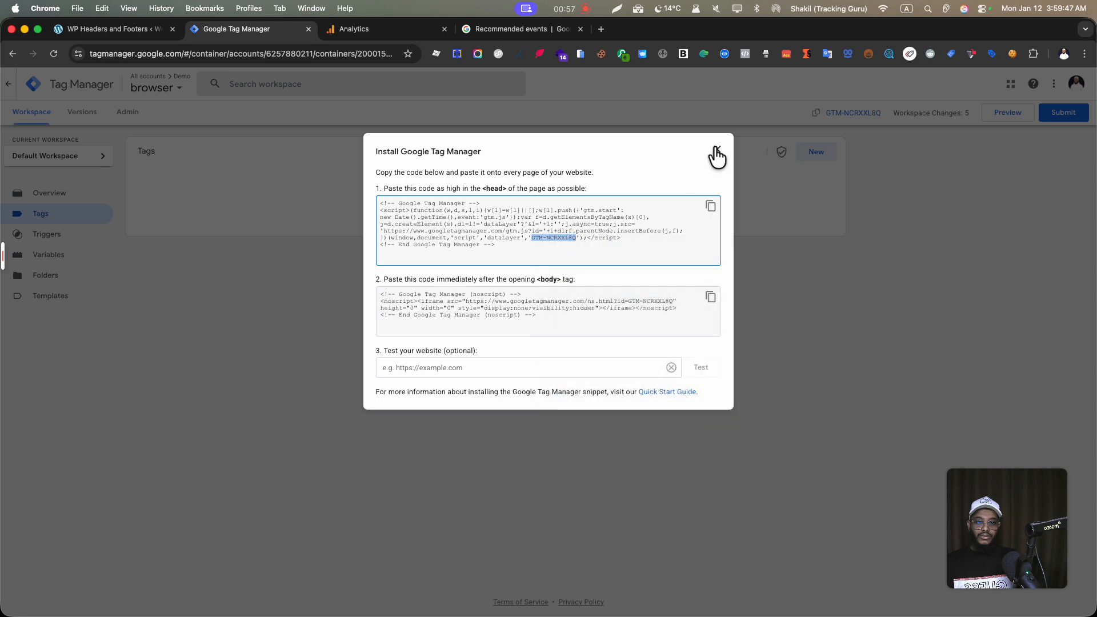
left_click(717, 154)
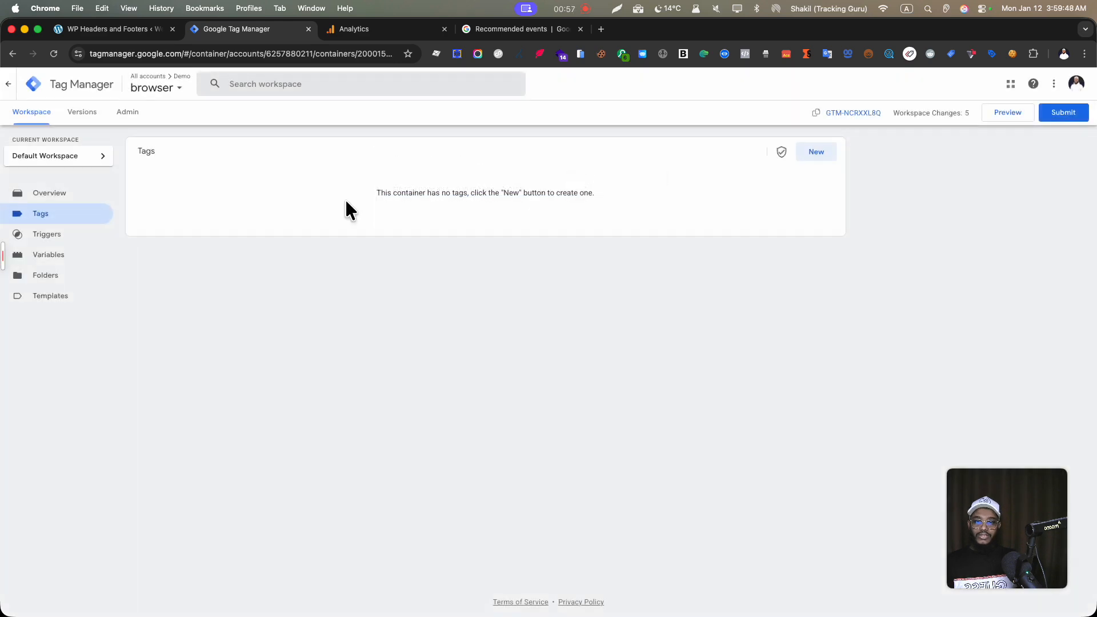
left_click(871, 116)
left_click(721, 152)
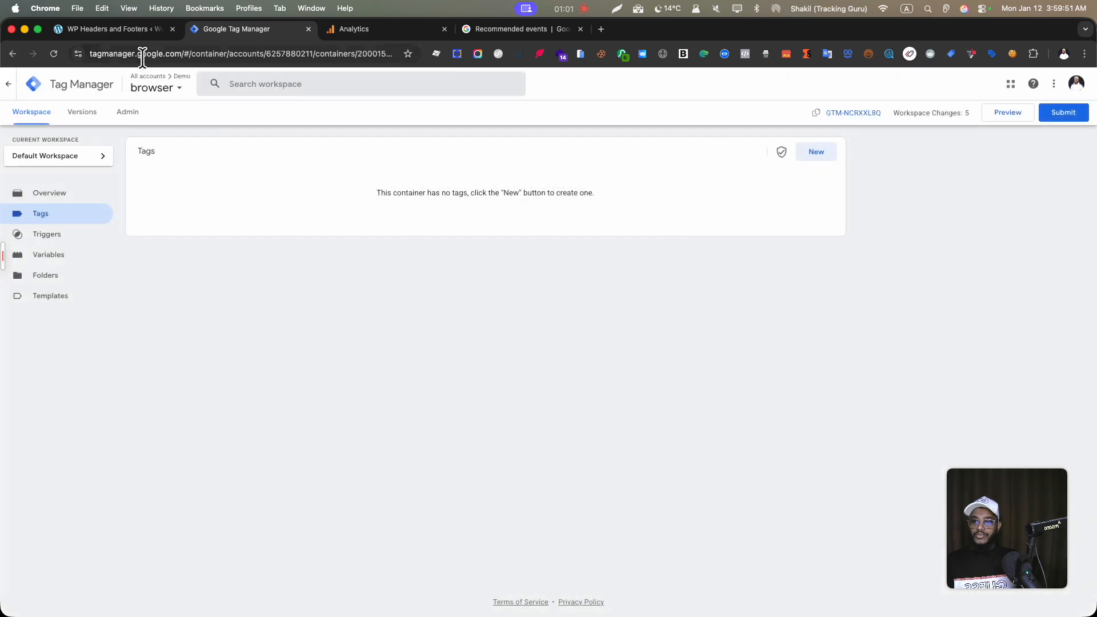
Switch to the WordPress admin, search the plugin directory for gtm4wp, and update the GTM4WP plugin.
left_click(109, 30)
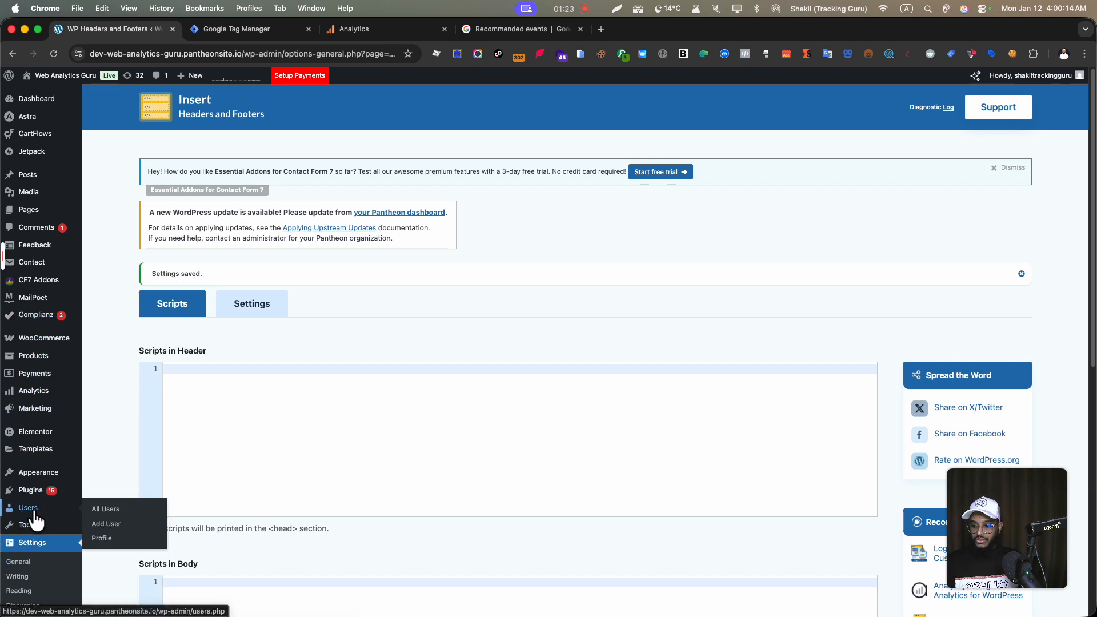
left_click(32, 495)
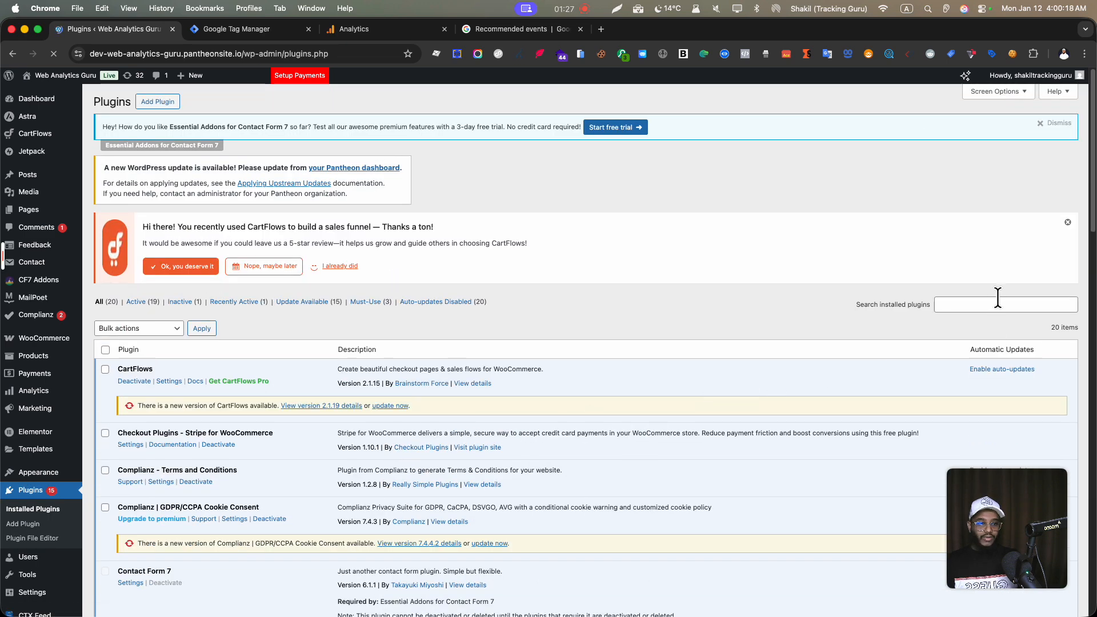
left_click(995, 304)
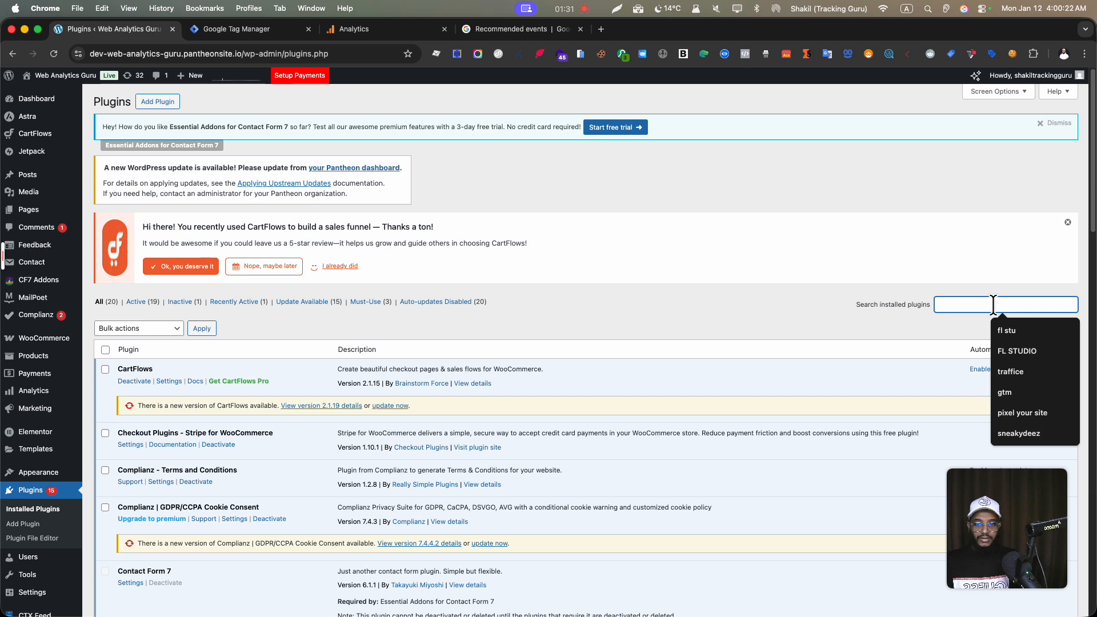
left_click(166, 105)
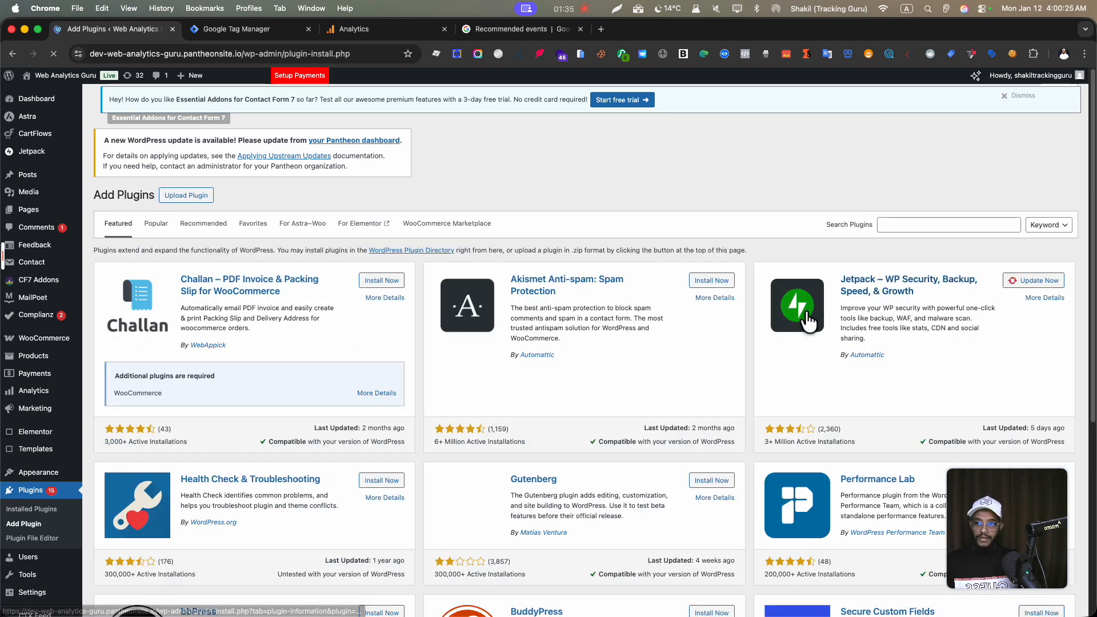
left_click(980, 225)
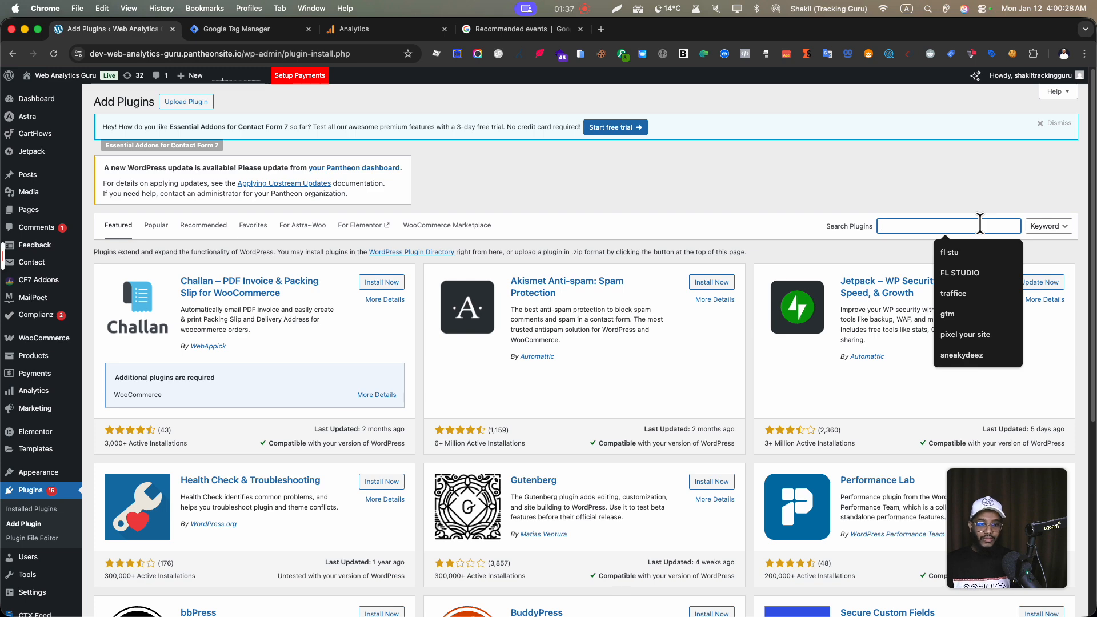
type("gtm")
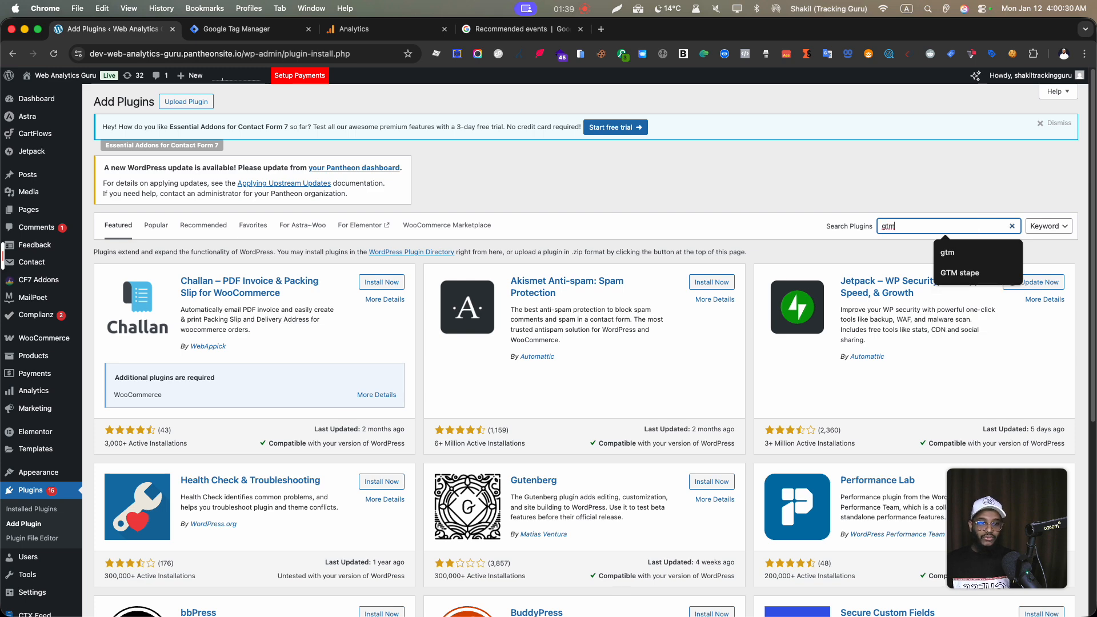
key("Return")
type("4wp")
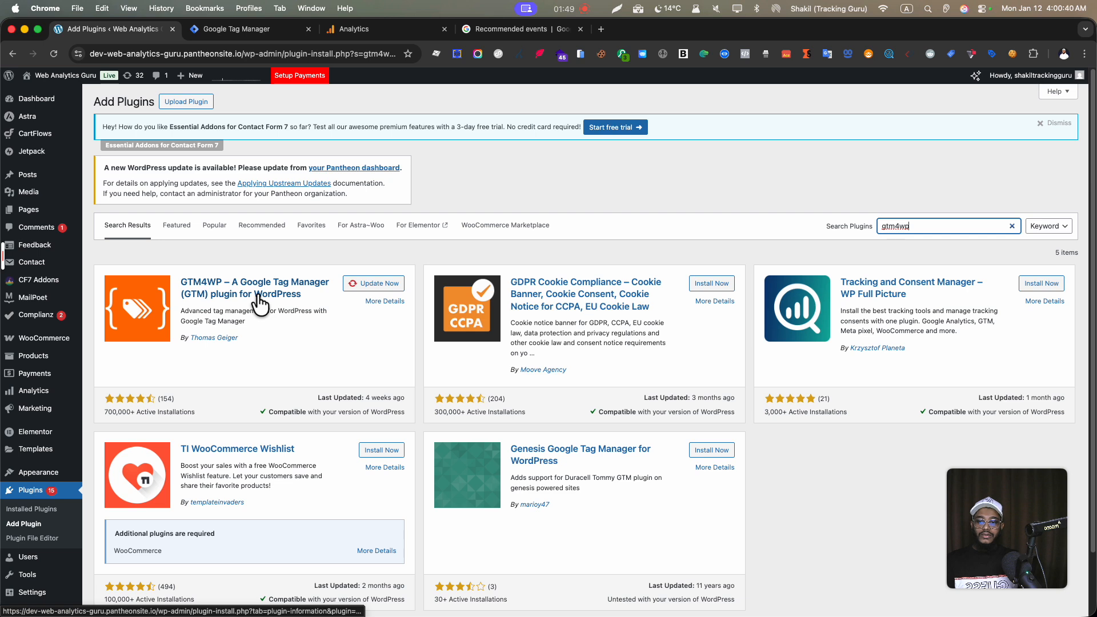
left_click(375, 284)
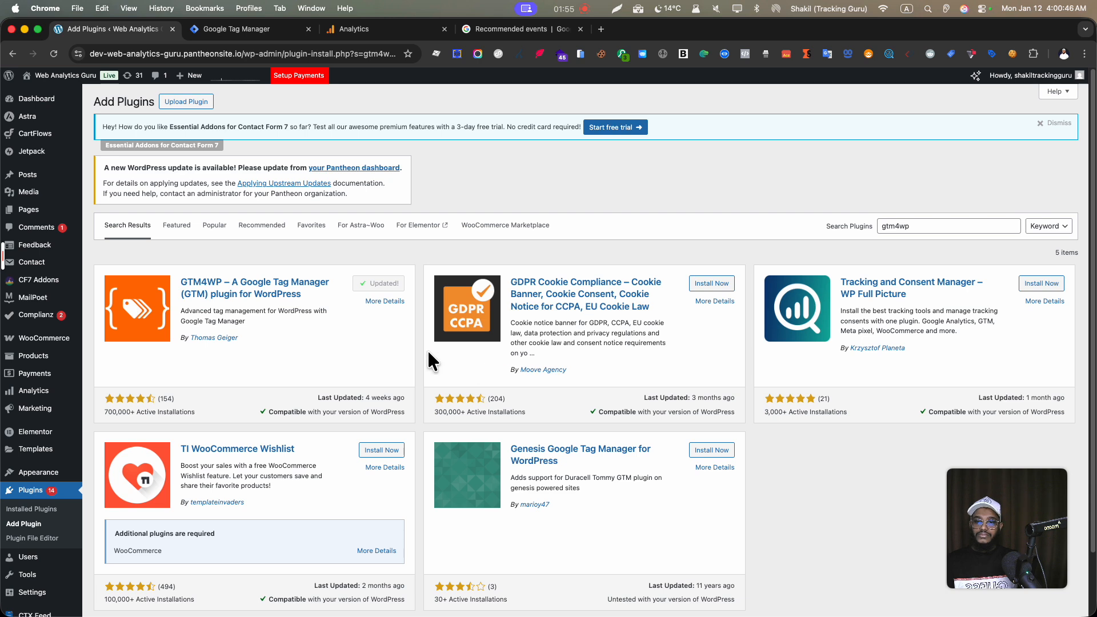
Activate the GTM4WP plugin from the site's installed plugins.
left_click(40, 492)
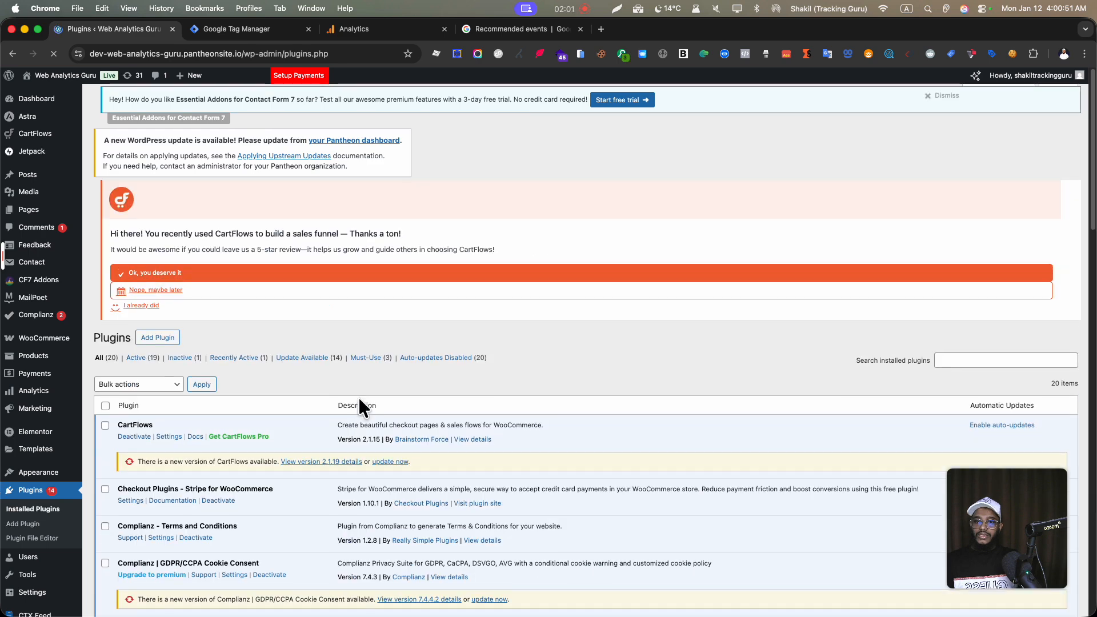
scroll(351, 398, "down", 4)
scroll(297, 446, "down", 4)
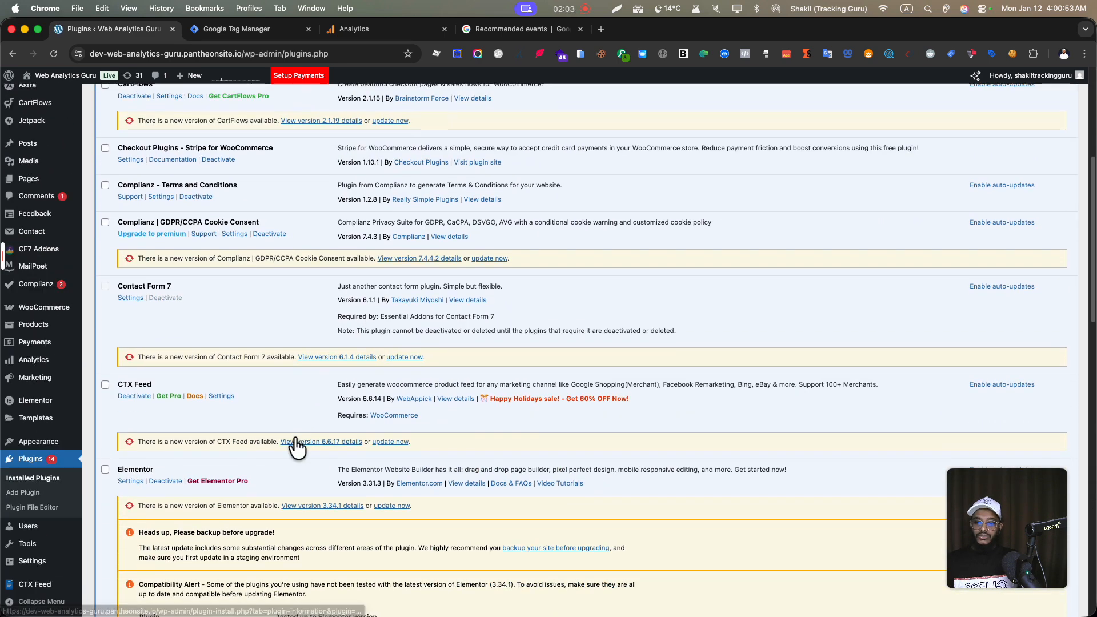
scroll(297, 448, "down", 6)
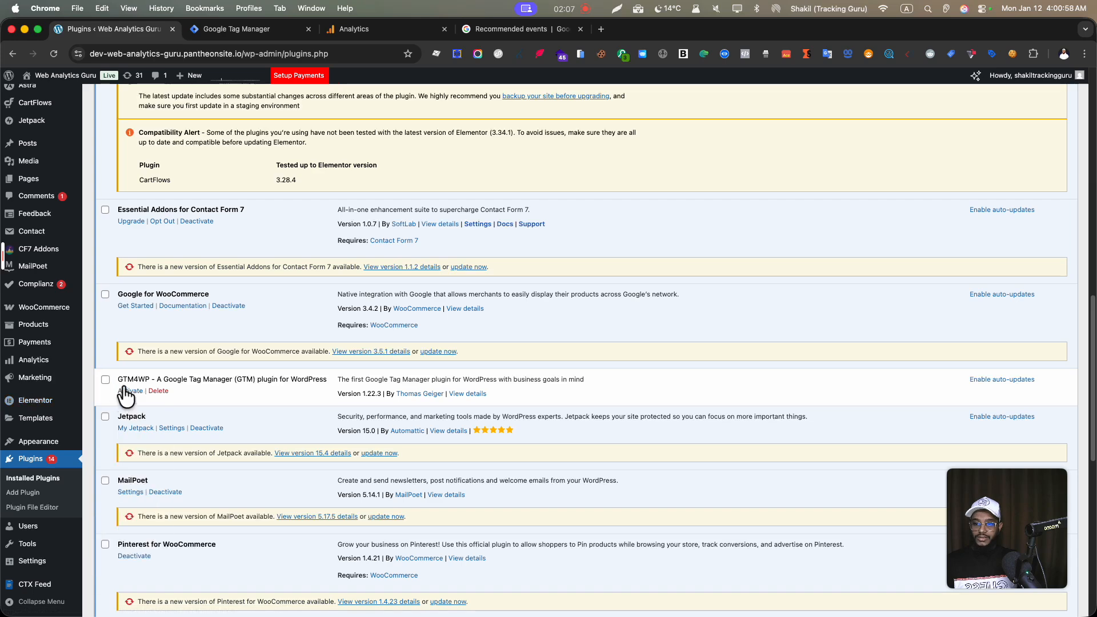
left_click(131, 392)
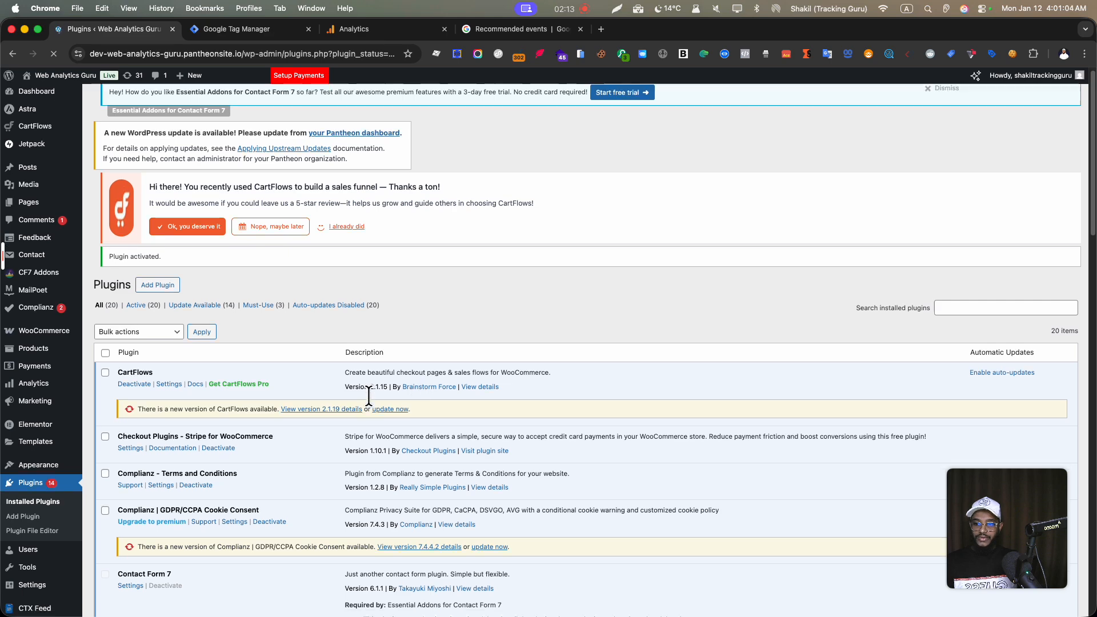
Open the GTM4WP plugin's settings and check the container ID in Google Tag Manager.
scroll(368, 396, "down", 15)
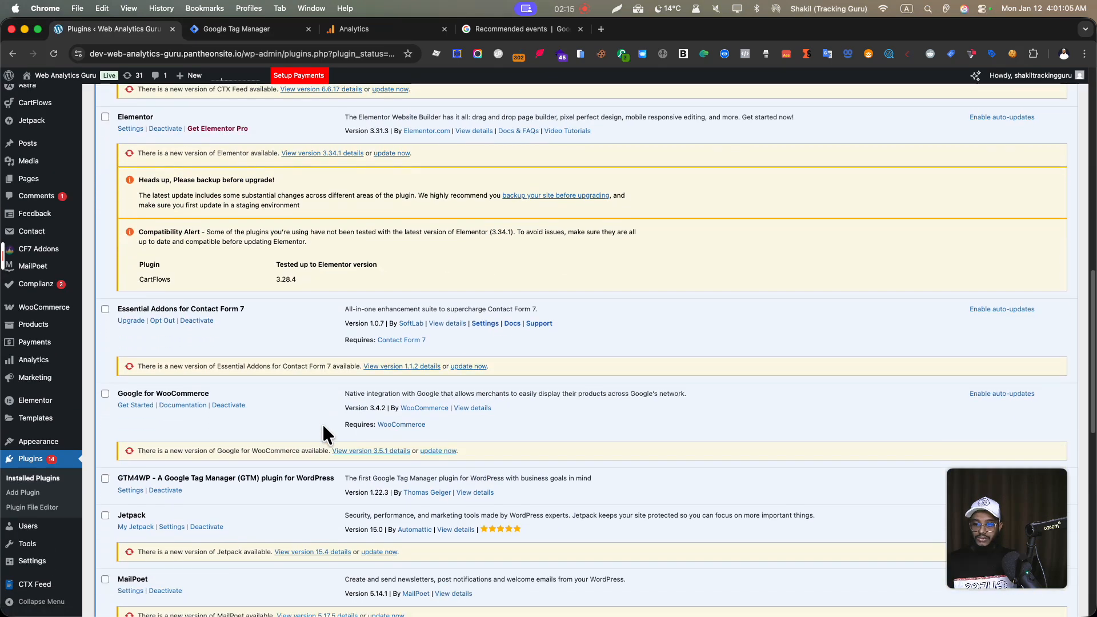
left_click(130, 454)
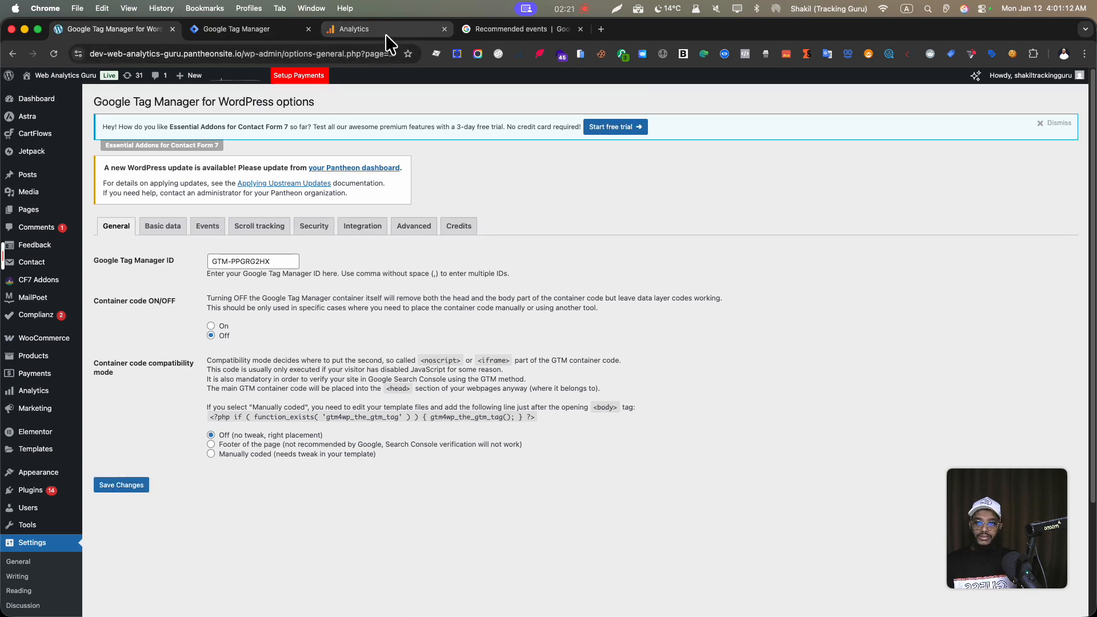
left_click(387, 35)
left_click(234, 30)
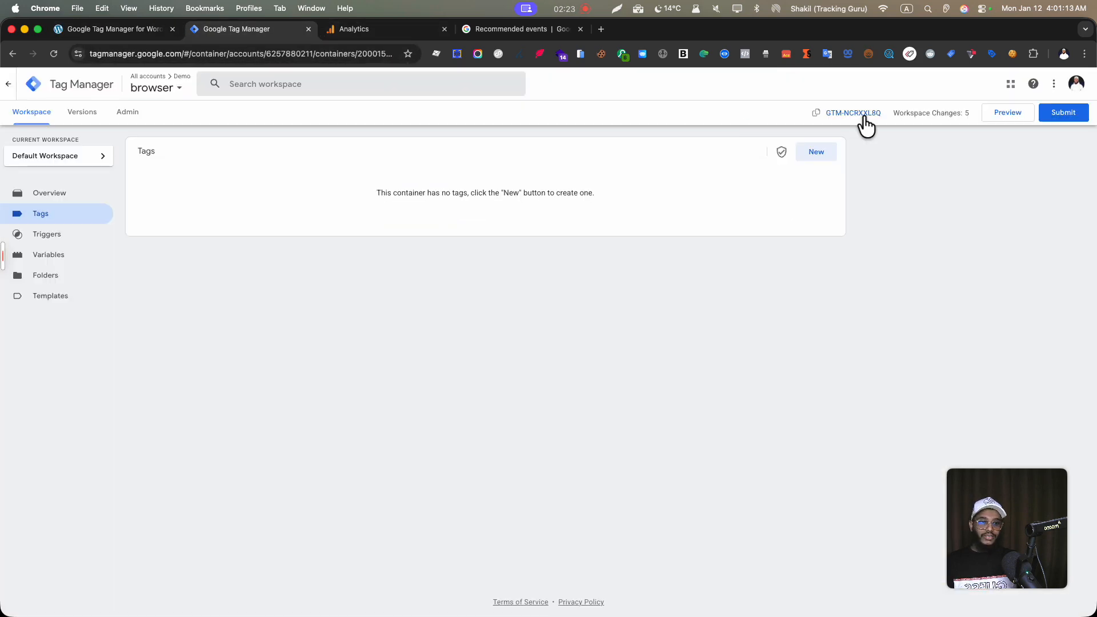
left_click(166, 30)
Set the Google Tag Manager ID to GTM-NCRXXL8Q, turn the container code on, and save the changes.
double_click(284, 262)
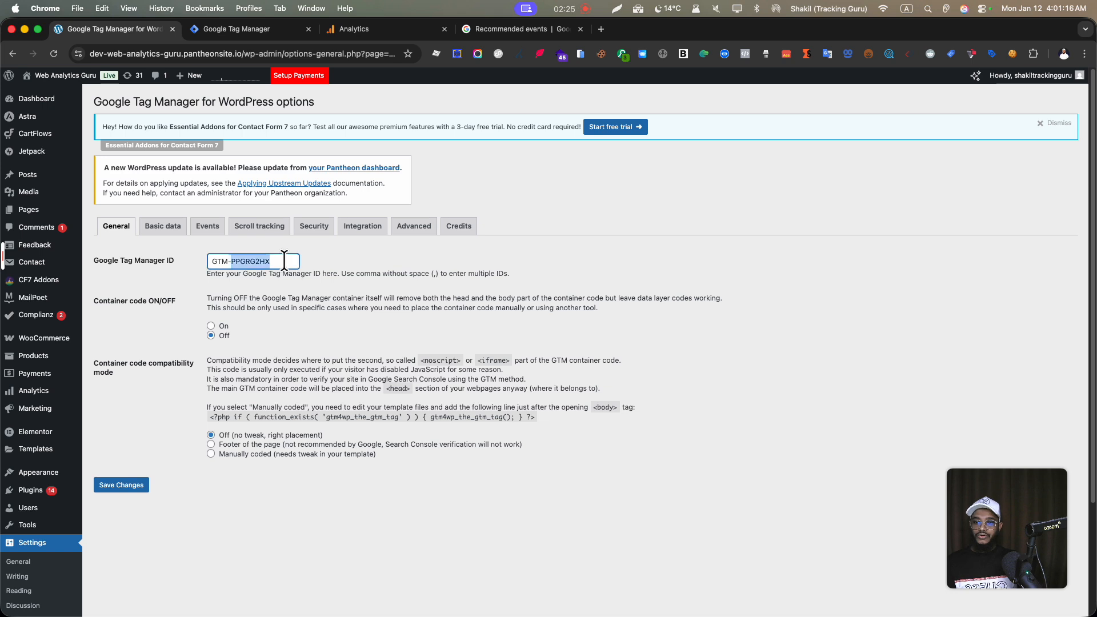
key("super+a")
type("GTM-NCRXXL8Q")
key("super+a")
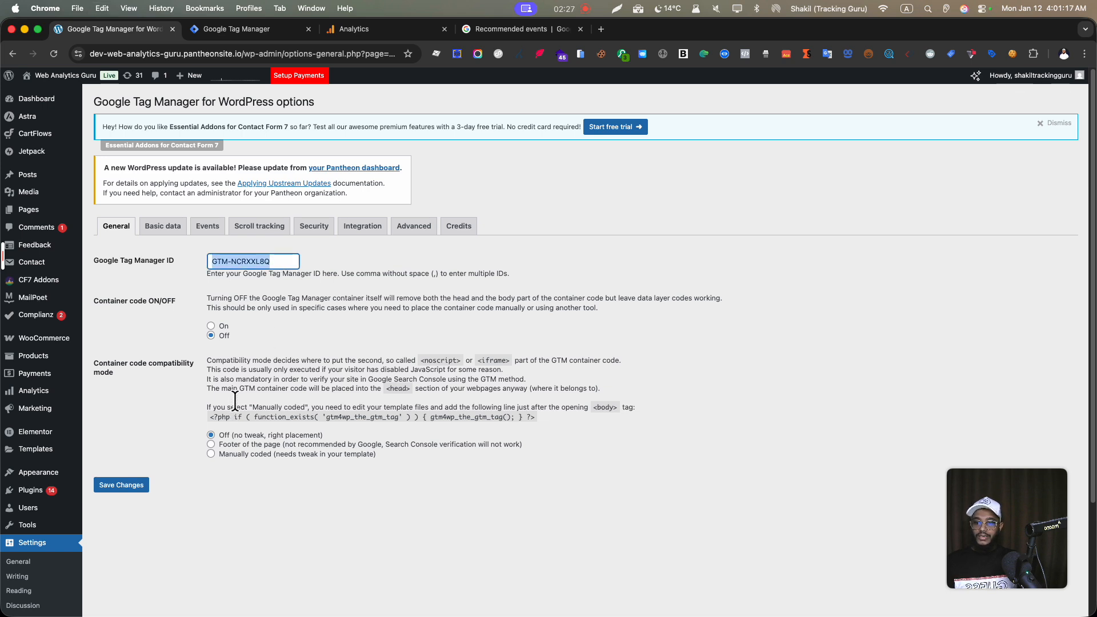
left_click(211, 326)
left_click(135, 490)
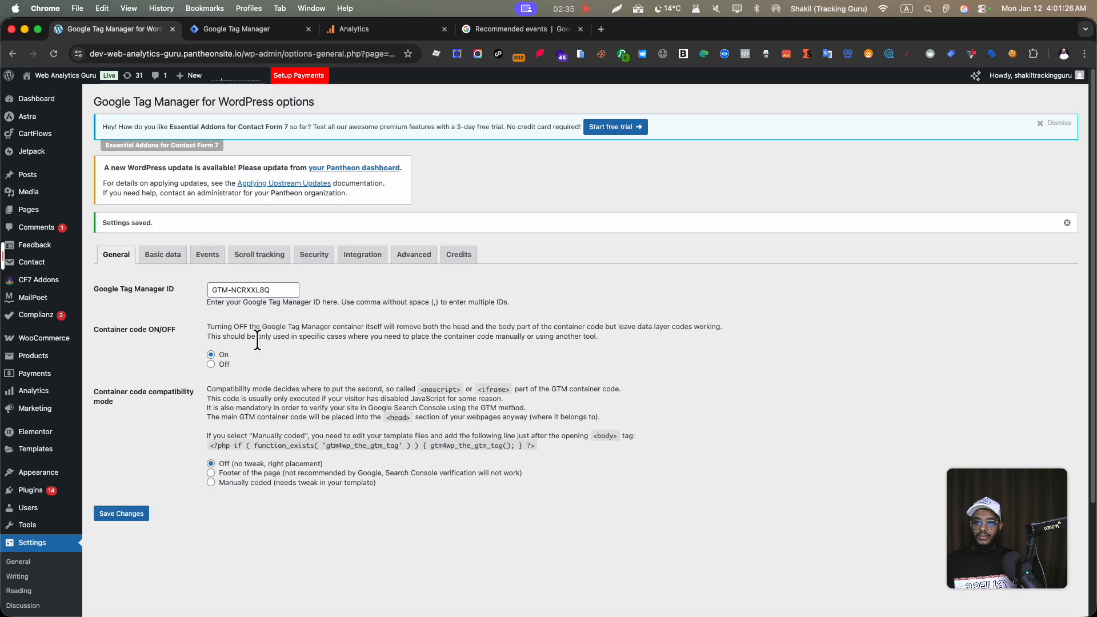
Open the GTM4WP plugin's WooCommerce integration settings and make sure Track e-commerce is enabled.
left_click(374, 263)
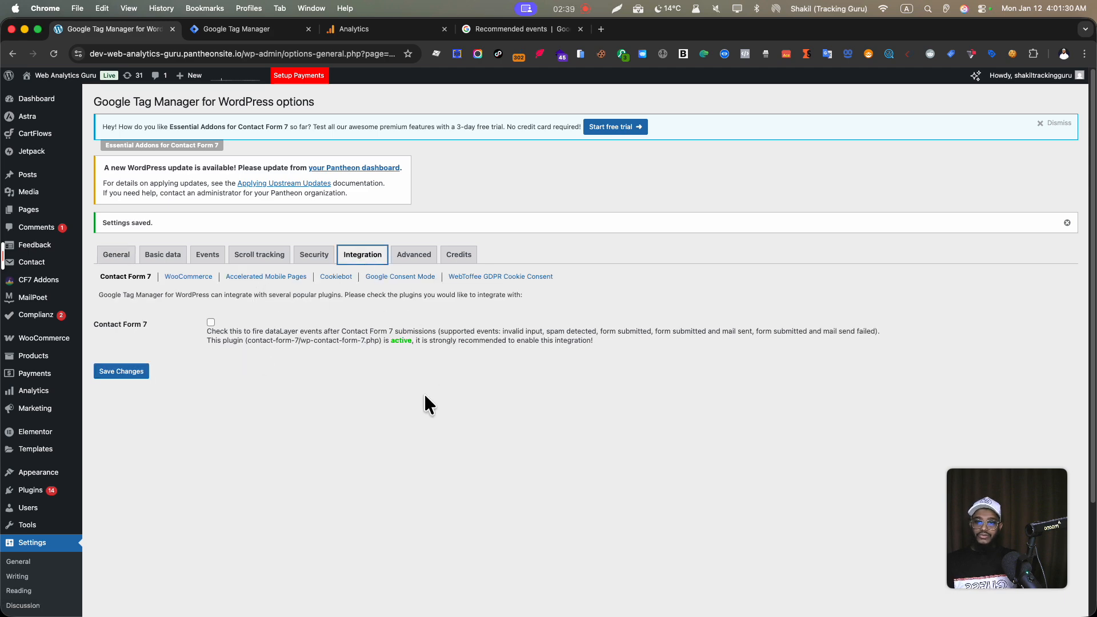
left_click(199, 279)
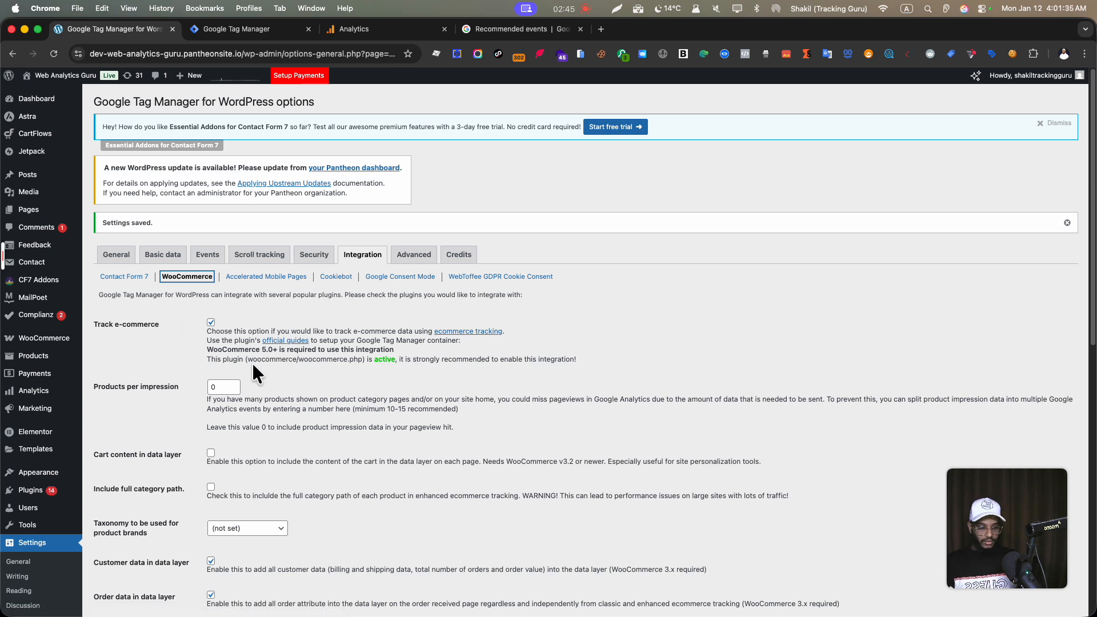
left_click(221, 322)
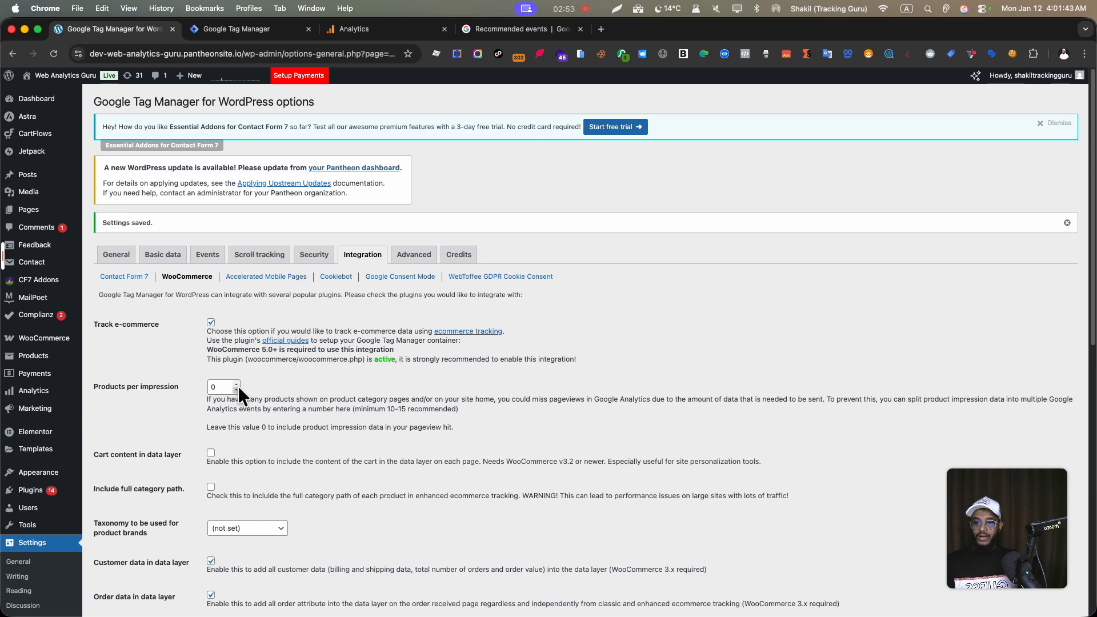
scroll(242, 389, "down", 3)
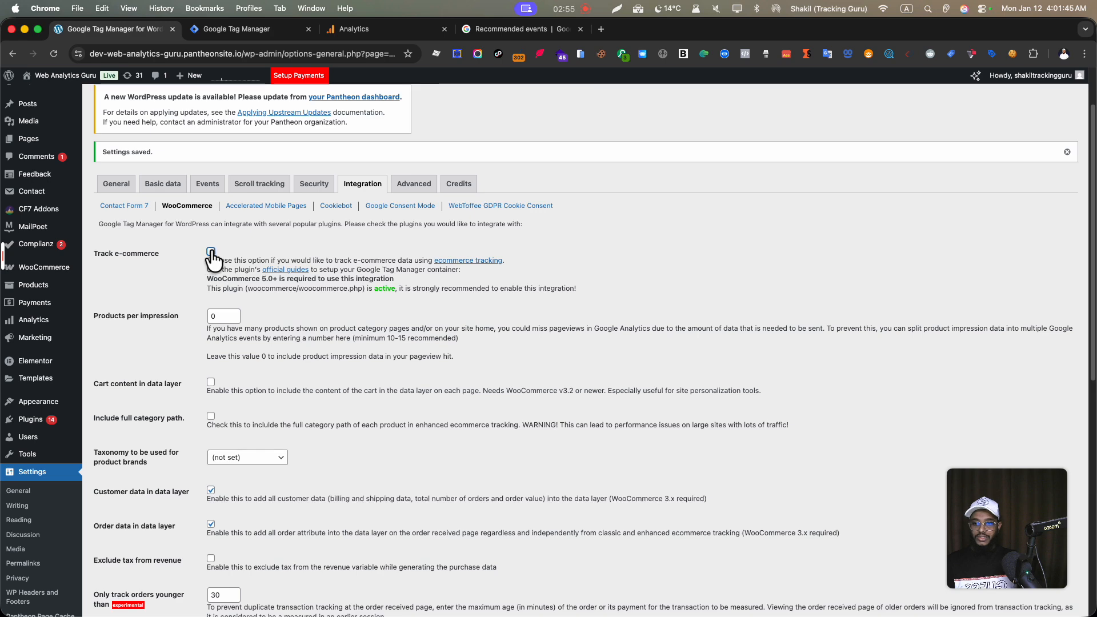
left_click(211, 252)
scroll(229, 399, "down", 1)
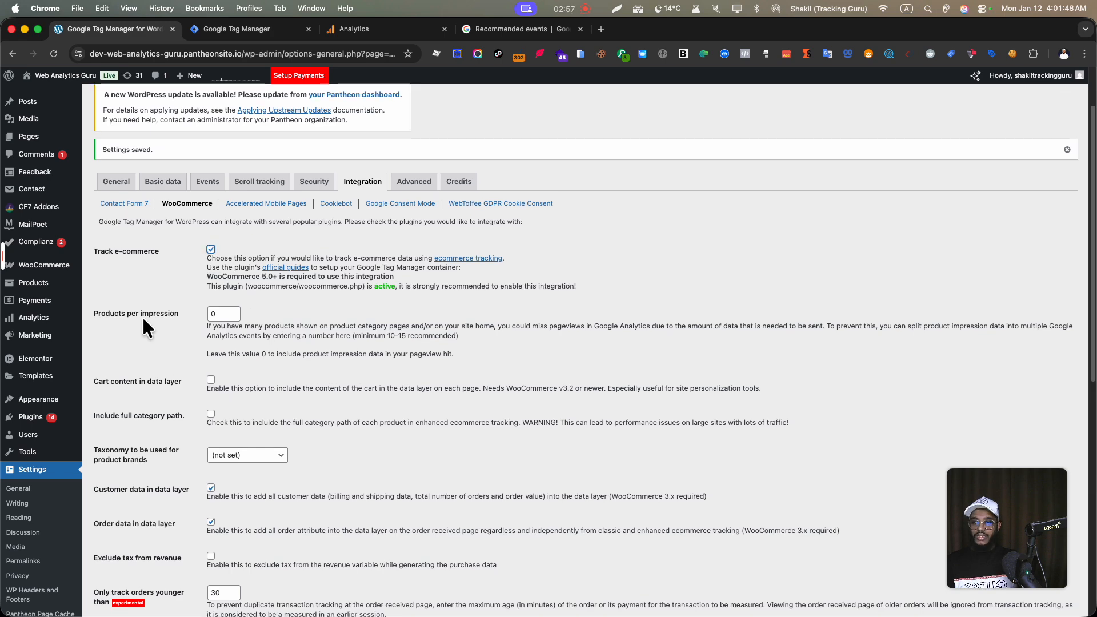
Review the remaining WooCommerce integration options and save the changes.
scroll(334, 416, "down", 8)
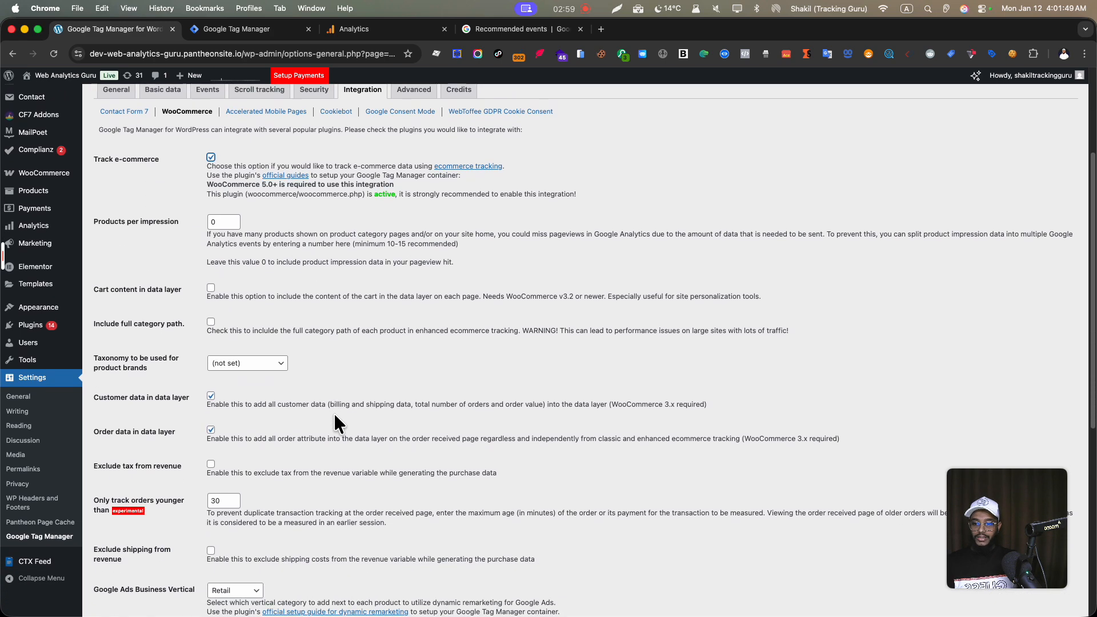
scroll(334, 415, "down", 10)
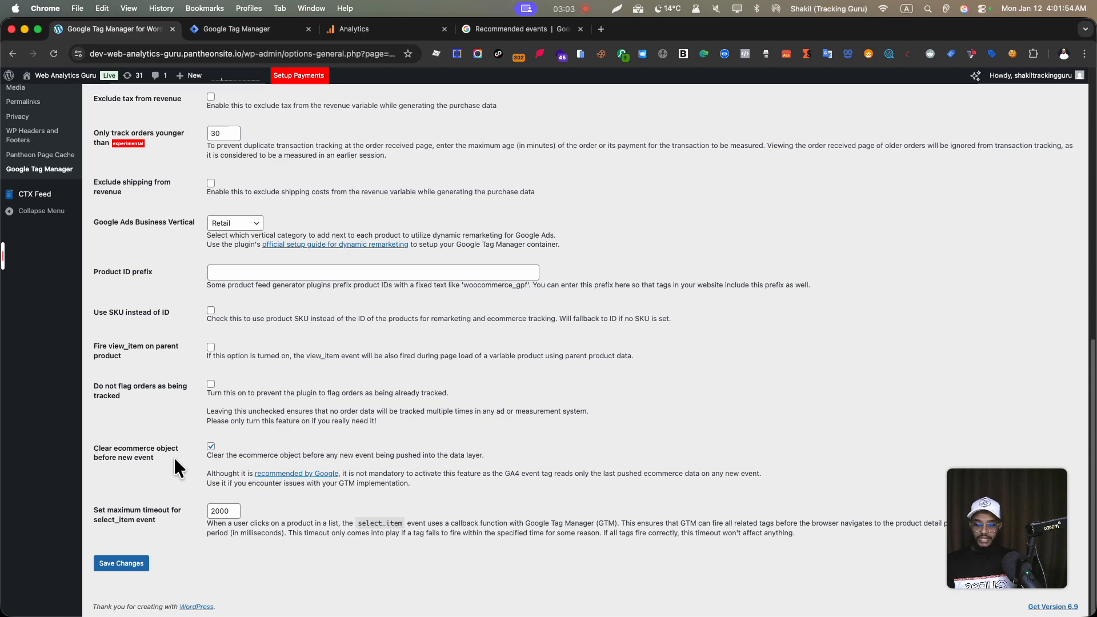
scroll(216, 455, "up", 3)
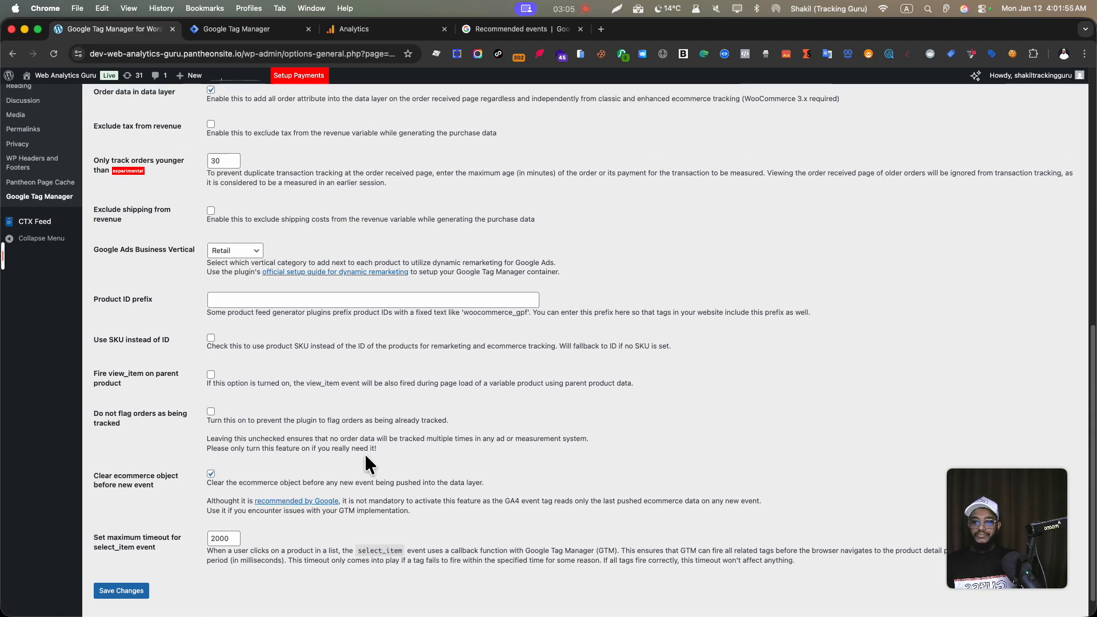
scroll(366, 456, "up", 9)
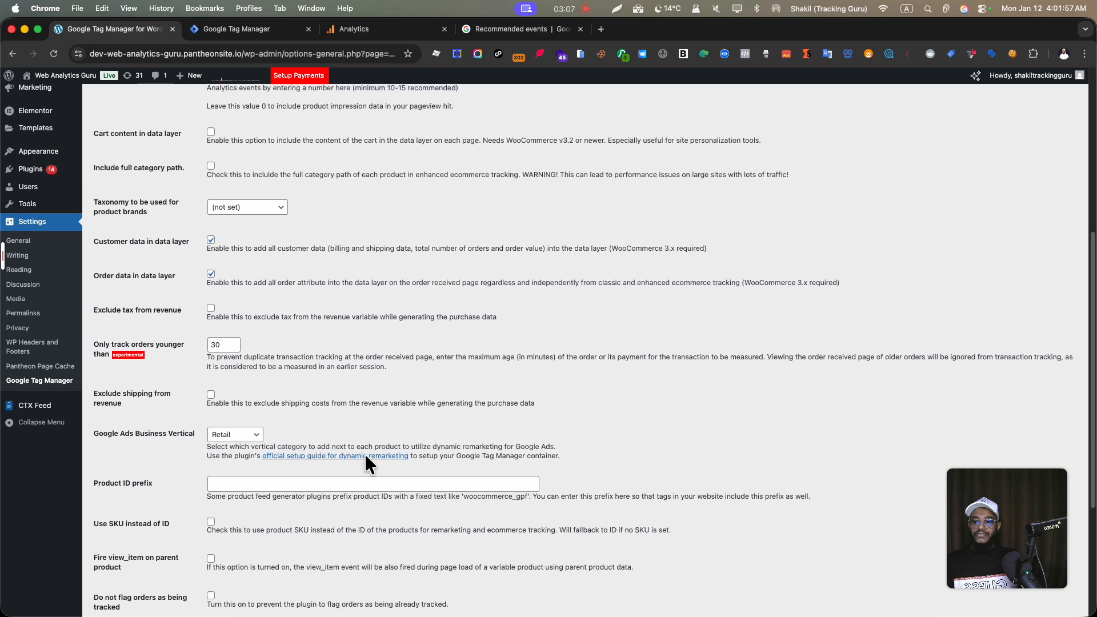
scroll(365, 452, "up", 5)
scroll(343, 480, "down", 20)
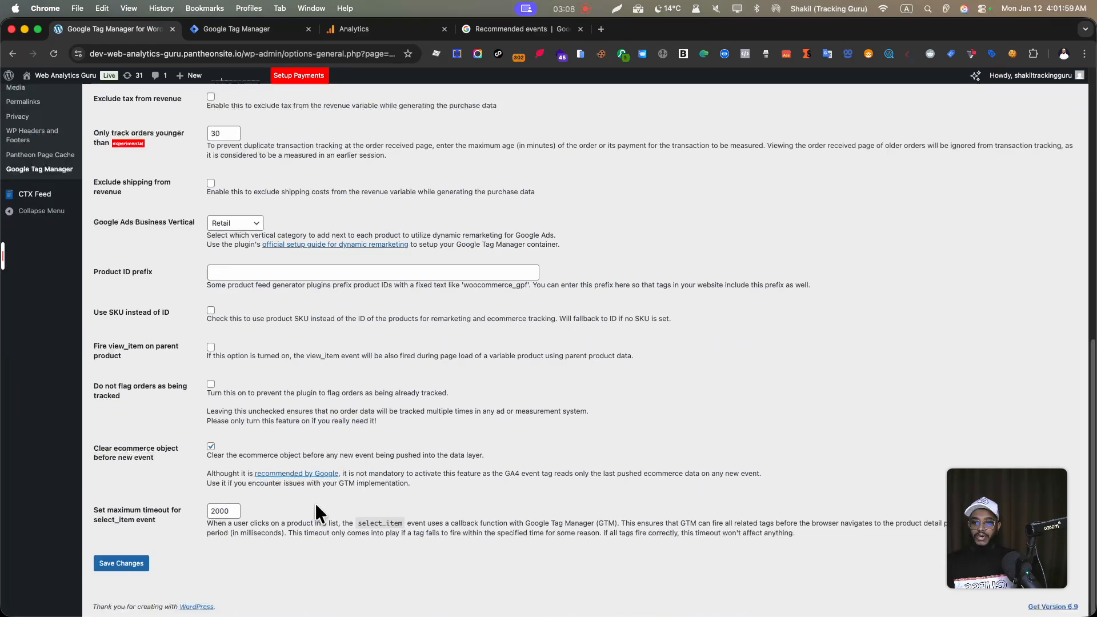
left_click(121, 565)
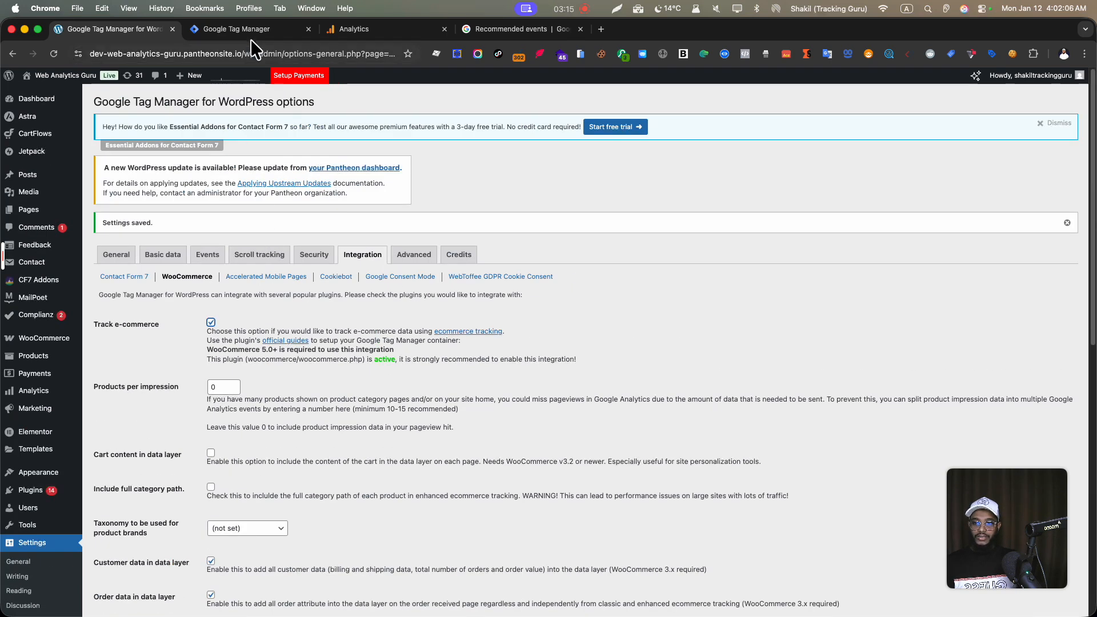
Copy the site's base URL from the WordPress admin address and start preview mode for the container in Google Tag Manager.
left_click(251, 29)
left_click(143, 29)
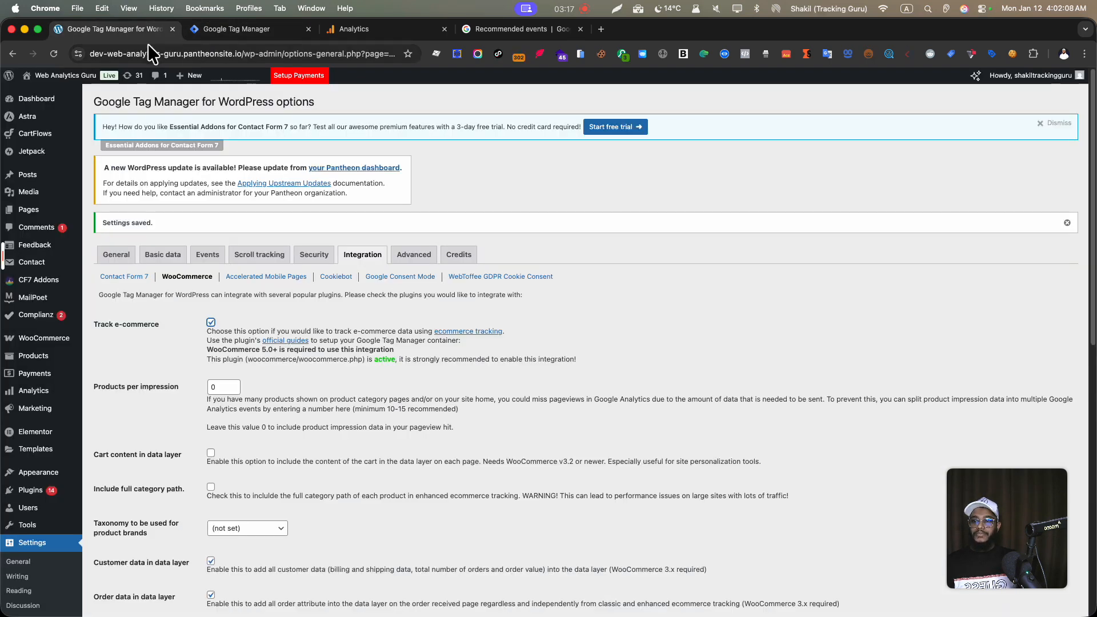
left_click_drag(240, 54, 20, 61)
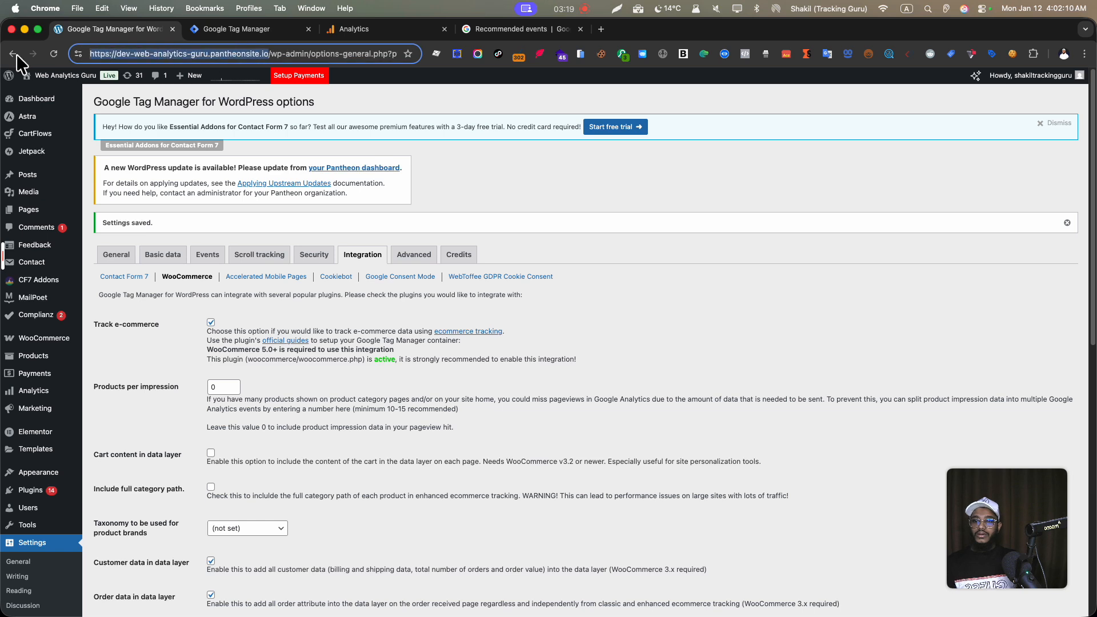
left_click(263, 28)
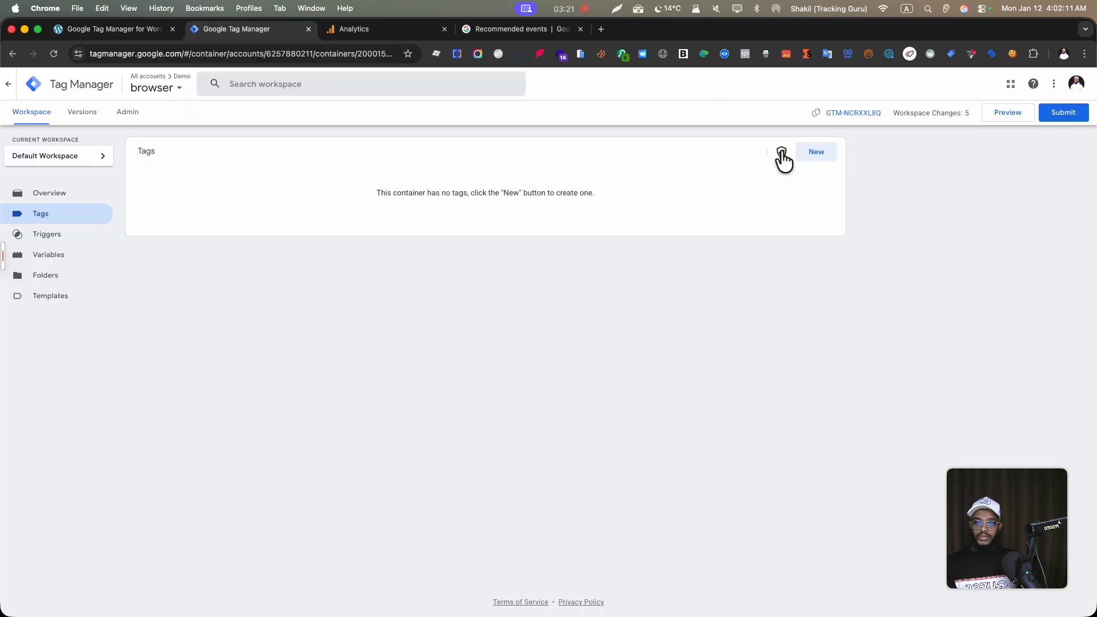
left_click(1017, 121)
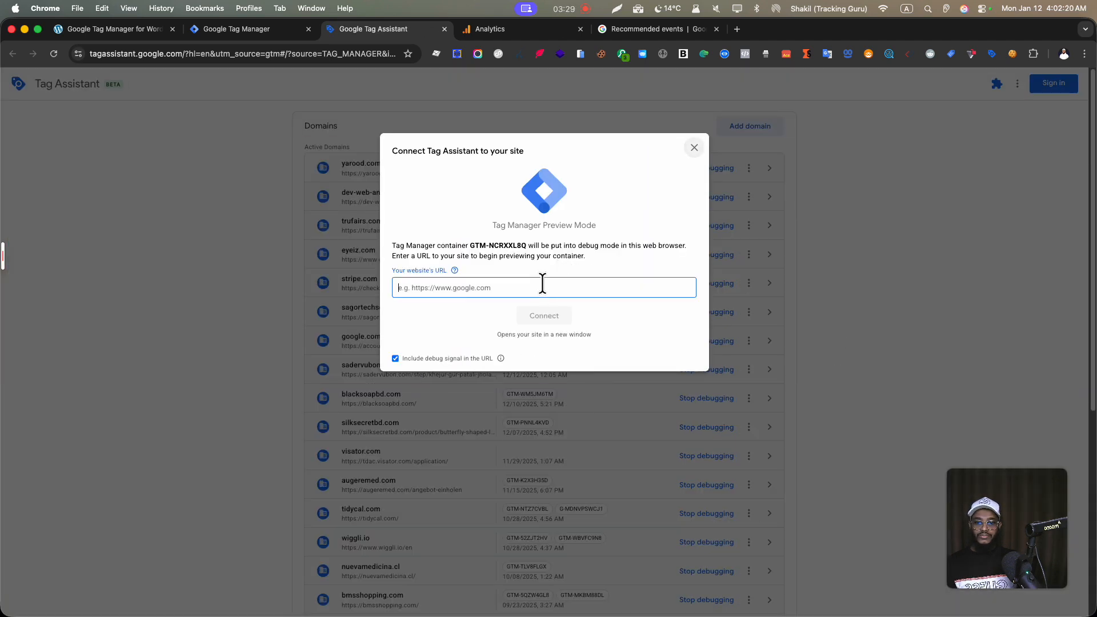
left_click(543, 287)
left_click(566, 312)
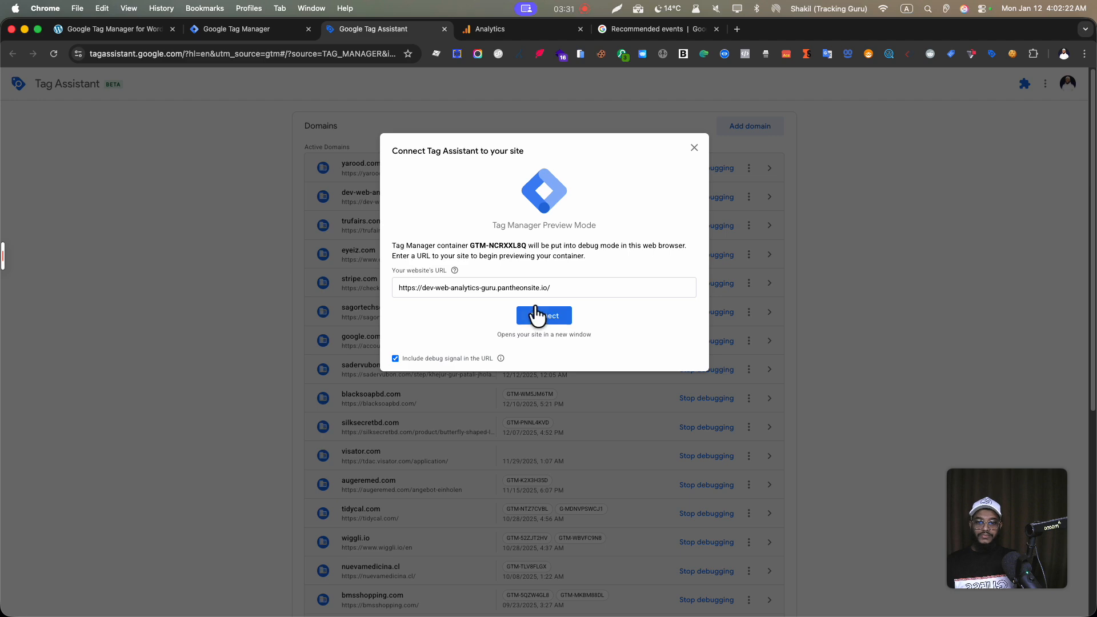
left_click(535, 311)
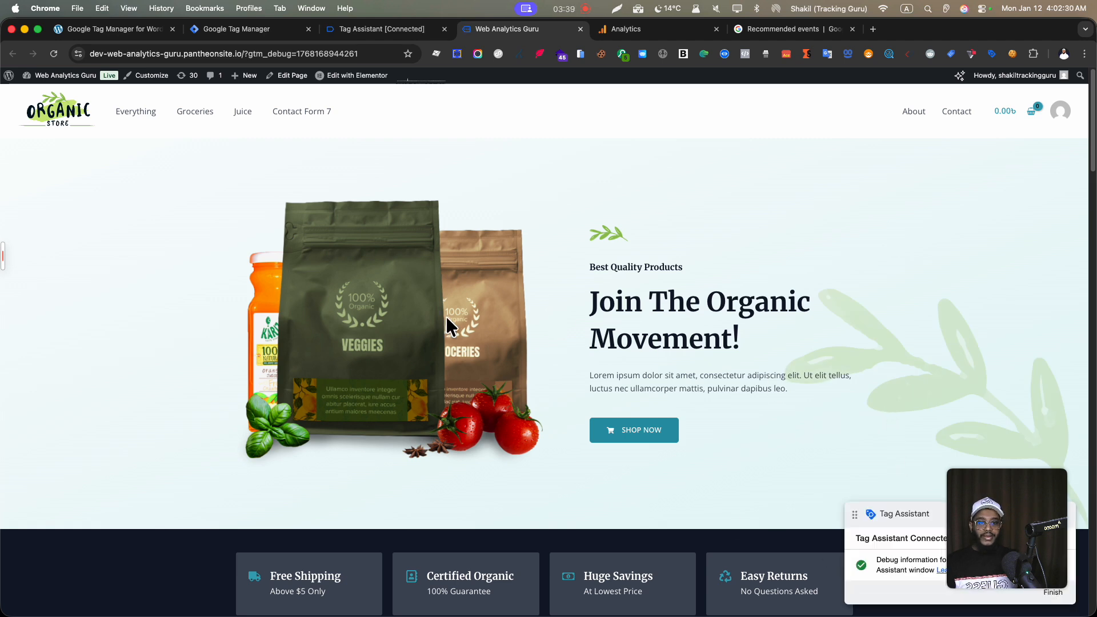
left_click(387, 29)
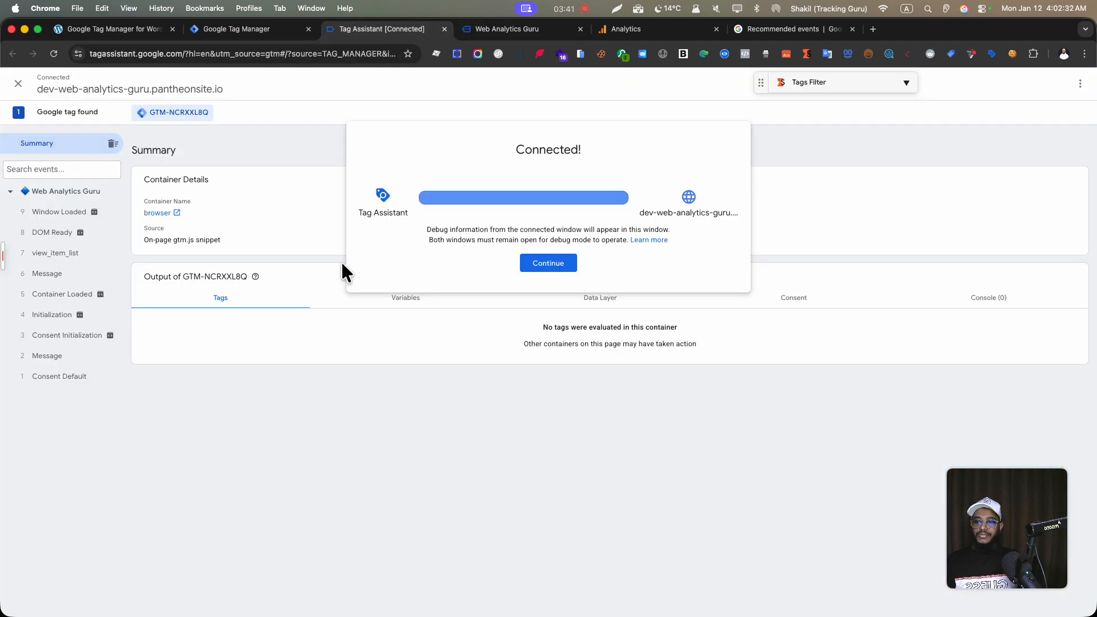
left_click(563, 265)
Switch to the connected store page and open the Hand Sanitizer product.
left_click(501, 30)
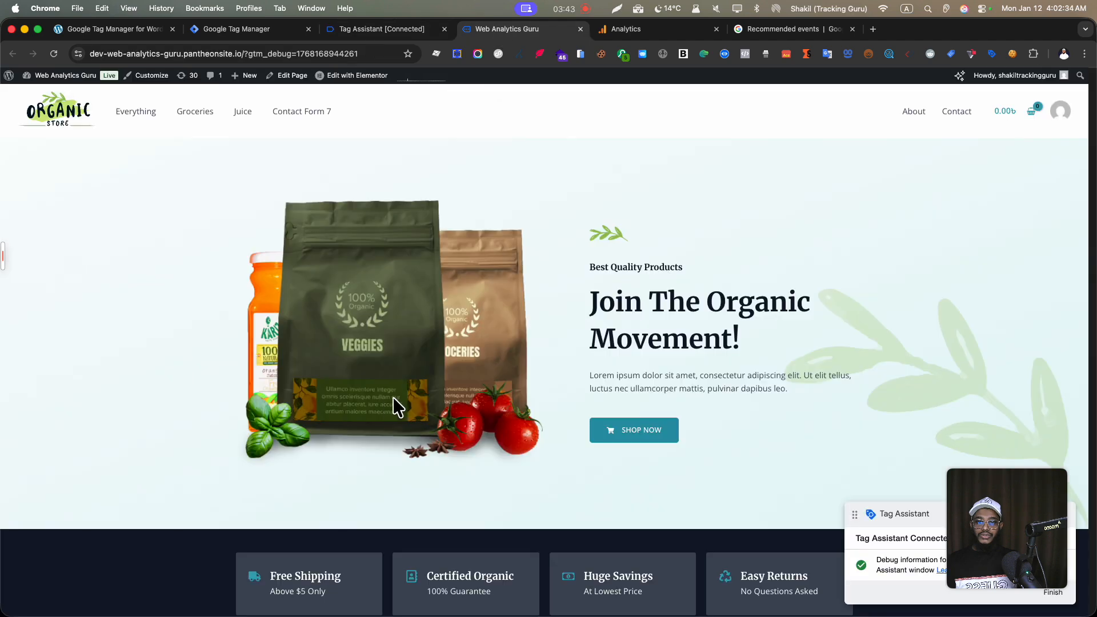
scroll(389, 398, "down", 10)
scroll(385, 411, "down", 3)
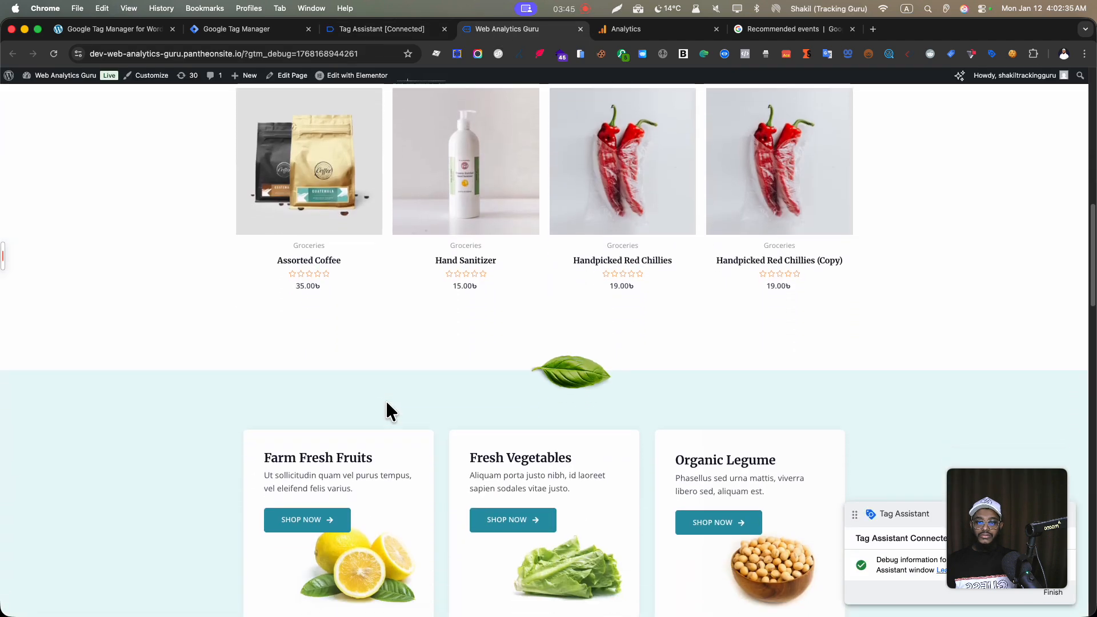
left_click(238, 29)
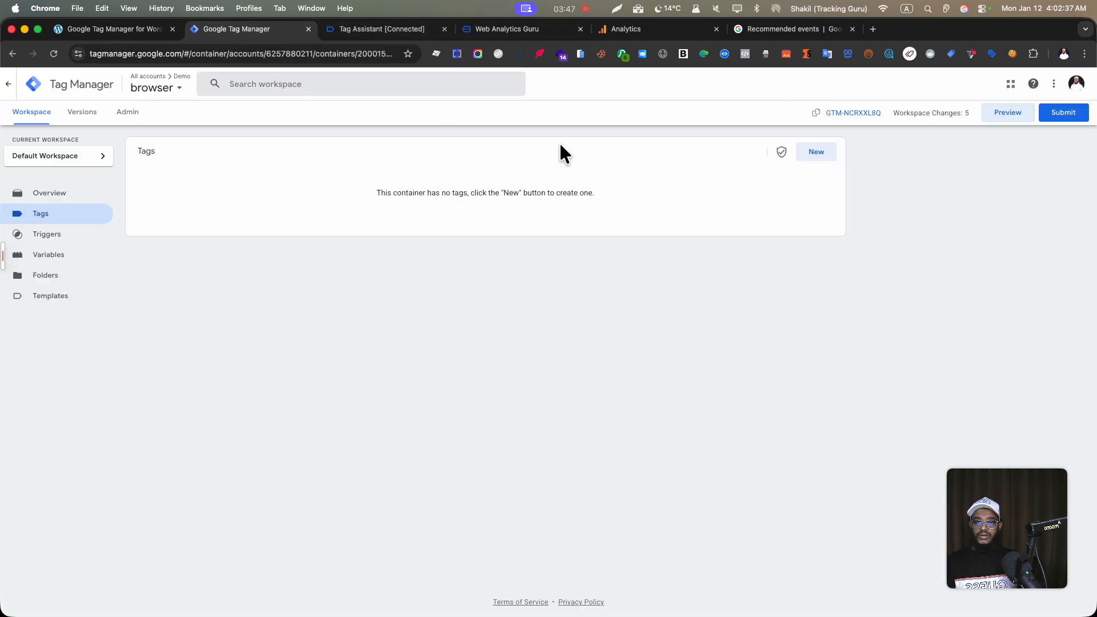
left_click(533, 30)
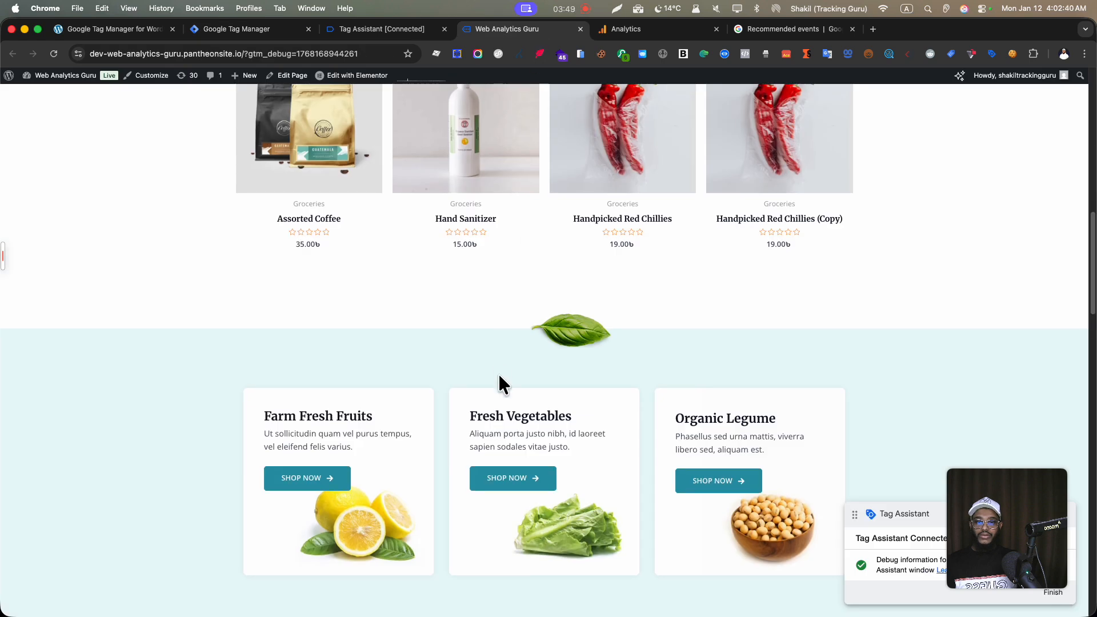
scroll(498, 372, "down", 1)
scroll(499, 373, "up", 1)
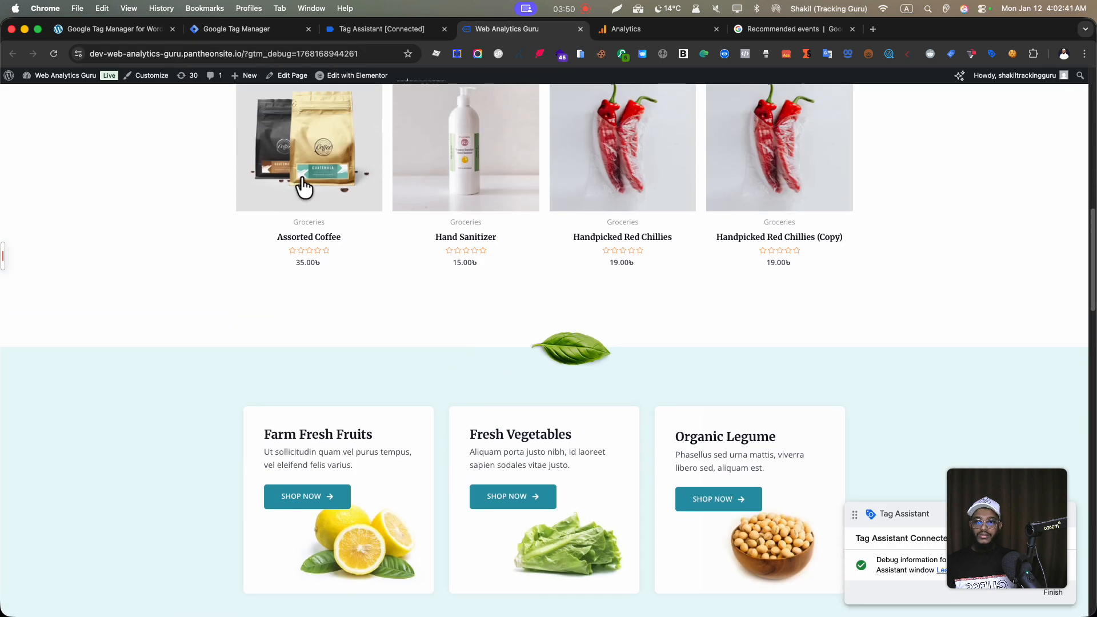
left_click(454, 172)
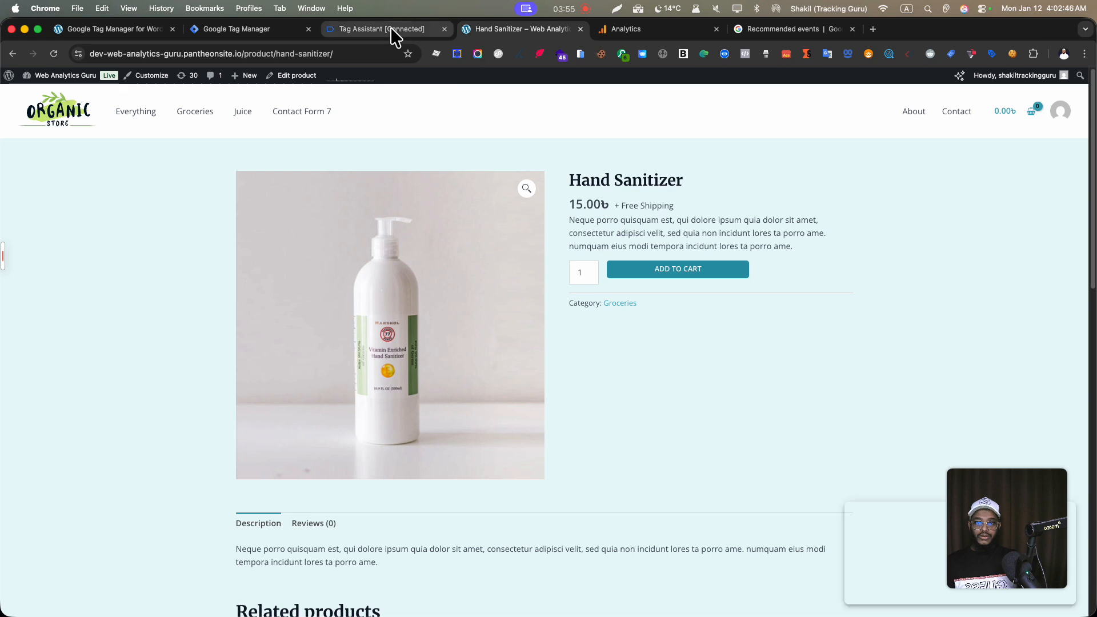
In Tag Assistant, expand the Hand Sanitizer page's view_item event and examine its data layer push, including the ecommerce items.
left_click(389, 29)
left_click(67, 295)
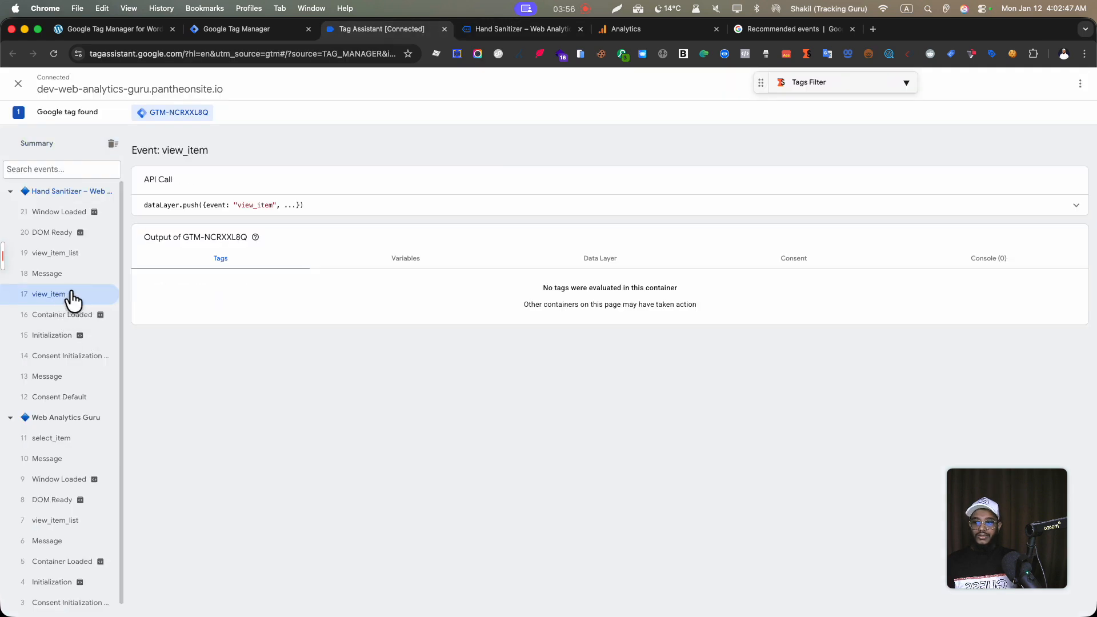
left_click(661, 213)
left_click_drag(228, 361, 191, 366)
left_click(176, 240)
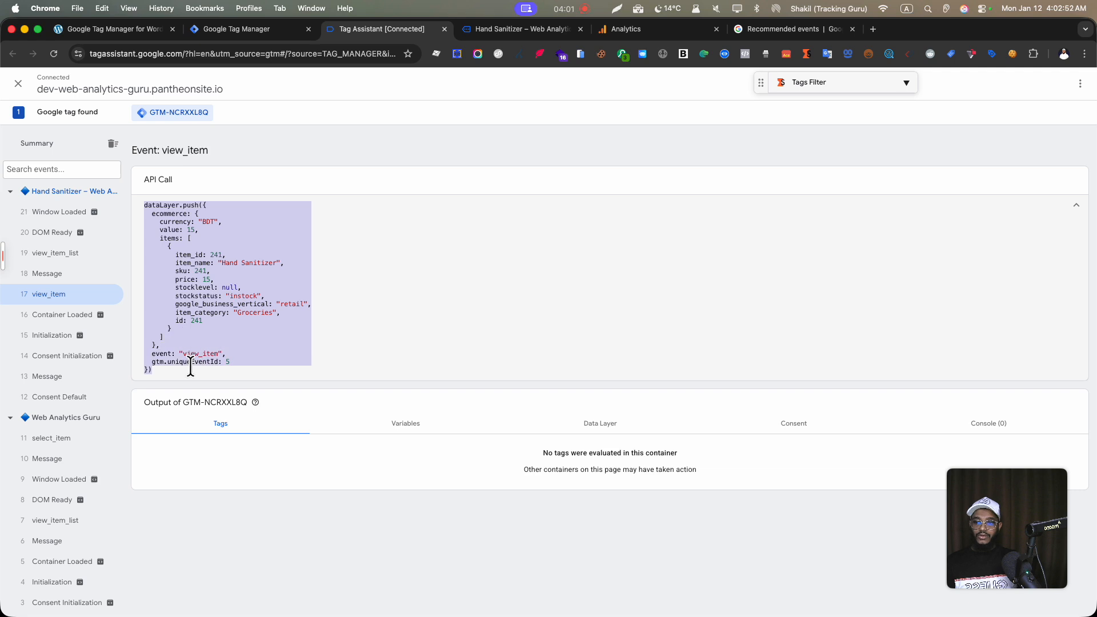
left_click(204, 336)
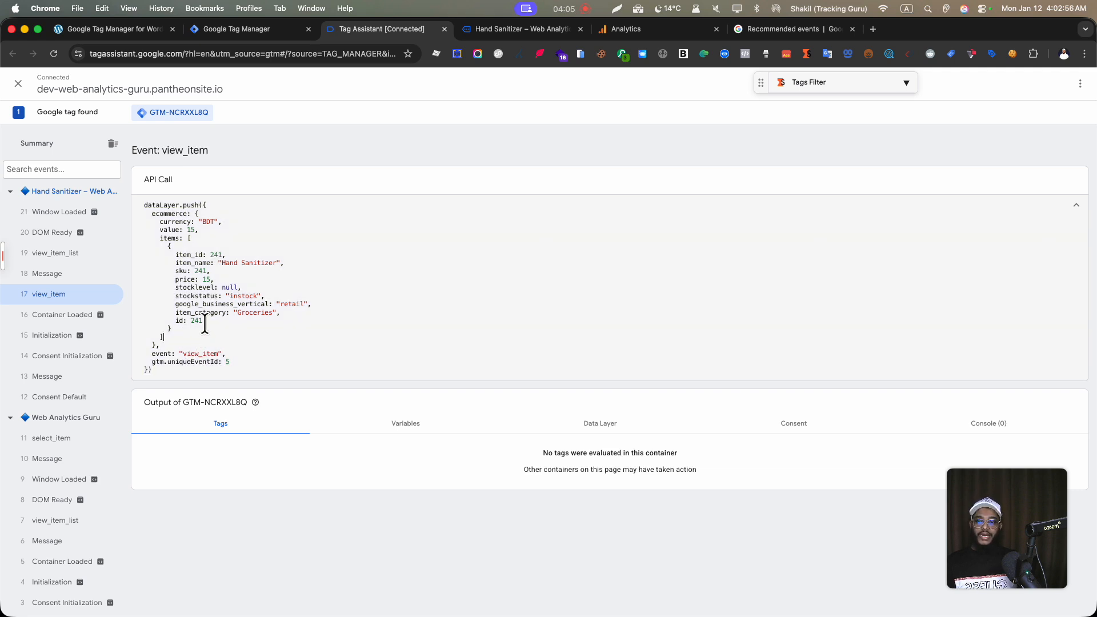
left_click_drag(205, 324, 188, 370)
left_click(200, 298)
left_click(172, 329)
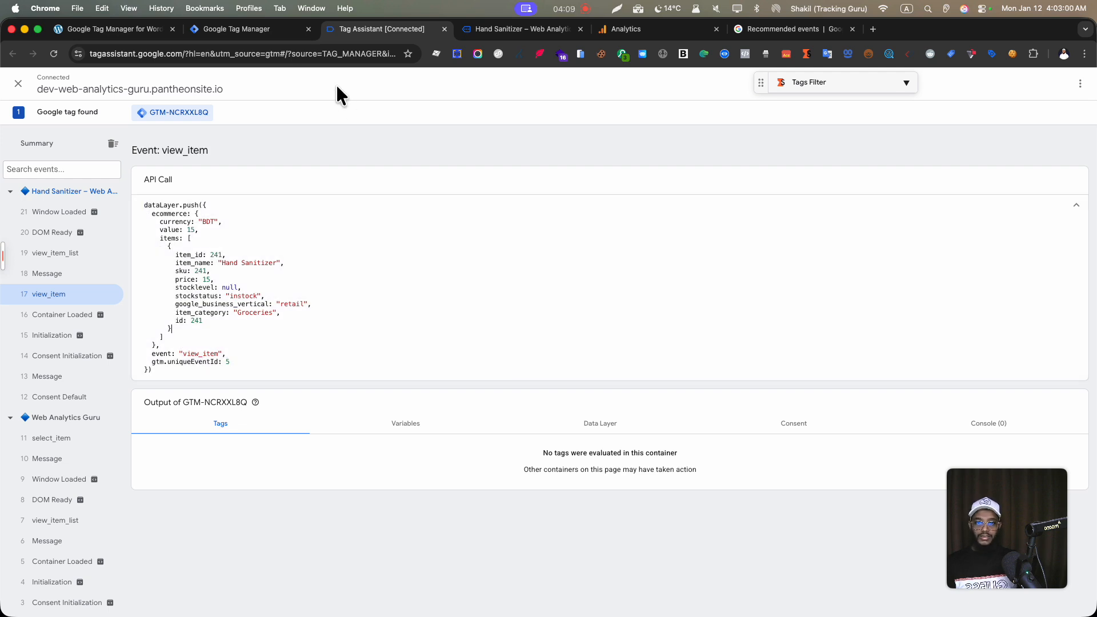
Create a new tag in Google Tag Manager with the Google Tag type and go to its Tag ID.
left_click(246, 28)
left_click(800, 152)
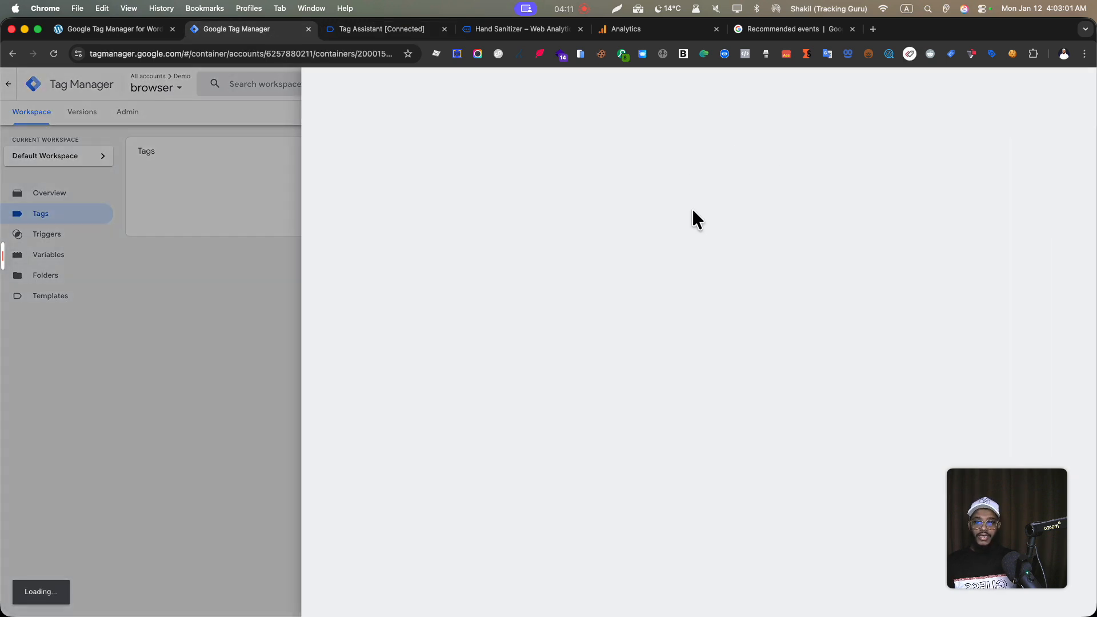
left_click(658, 198)
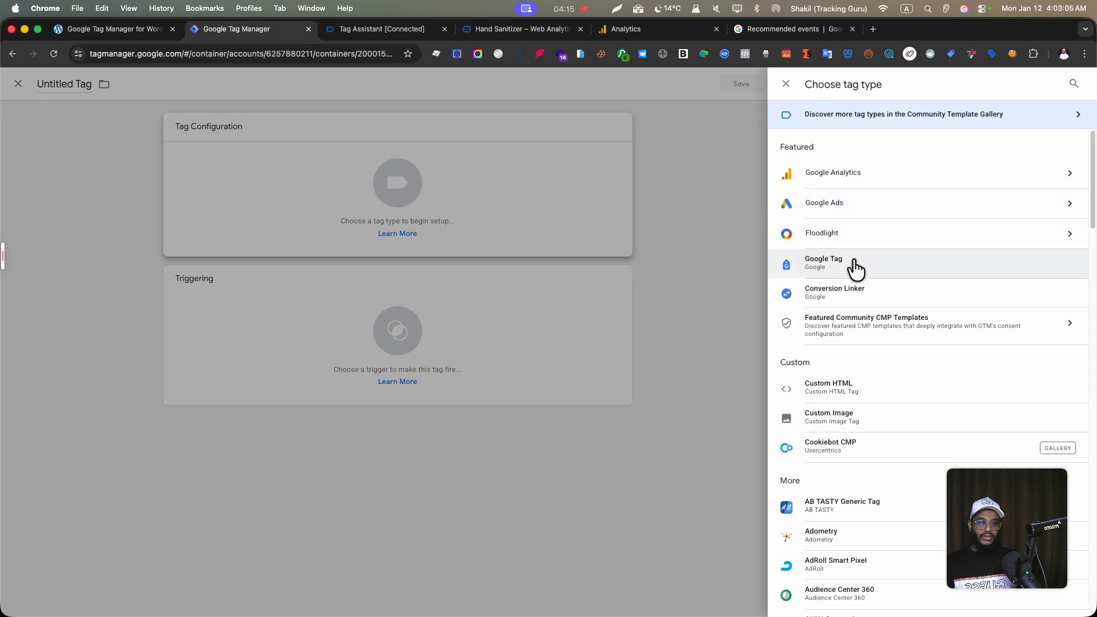
left_click(852, 266)
left_click(529, 230)
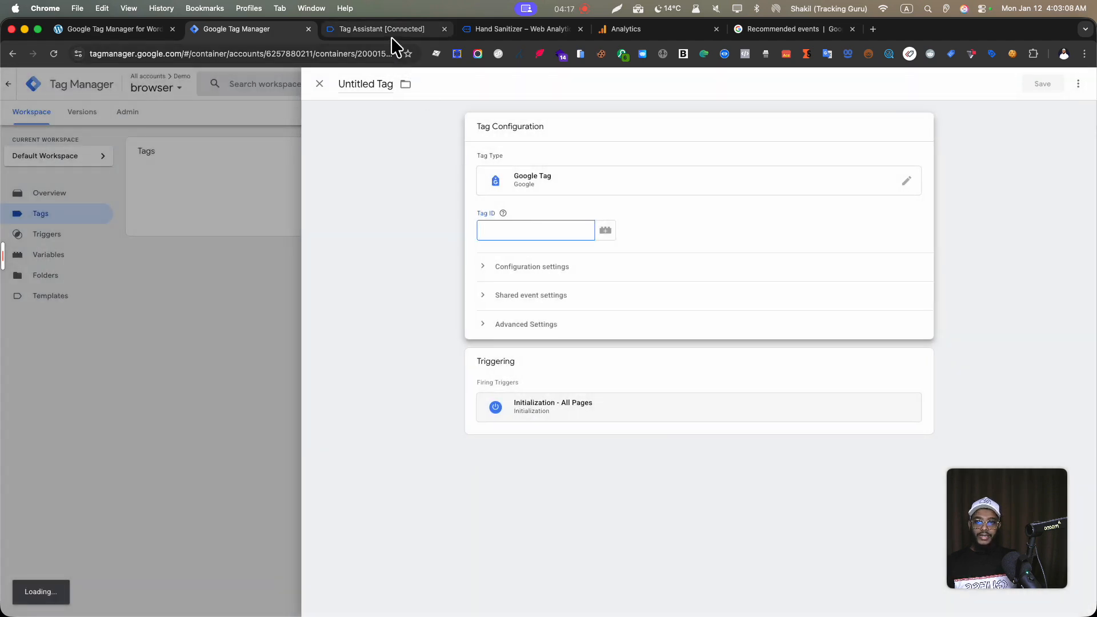
Copy the web stream's measurement ID G-11BBZZ1SZ3 from Google Analytics and return to Google Tag Manager.
left_click(650, 30)
left_click(998, 208)
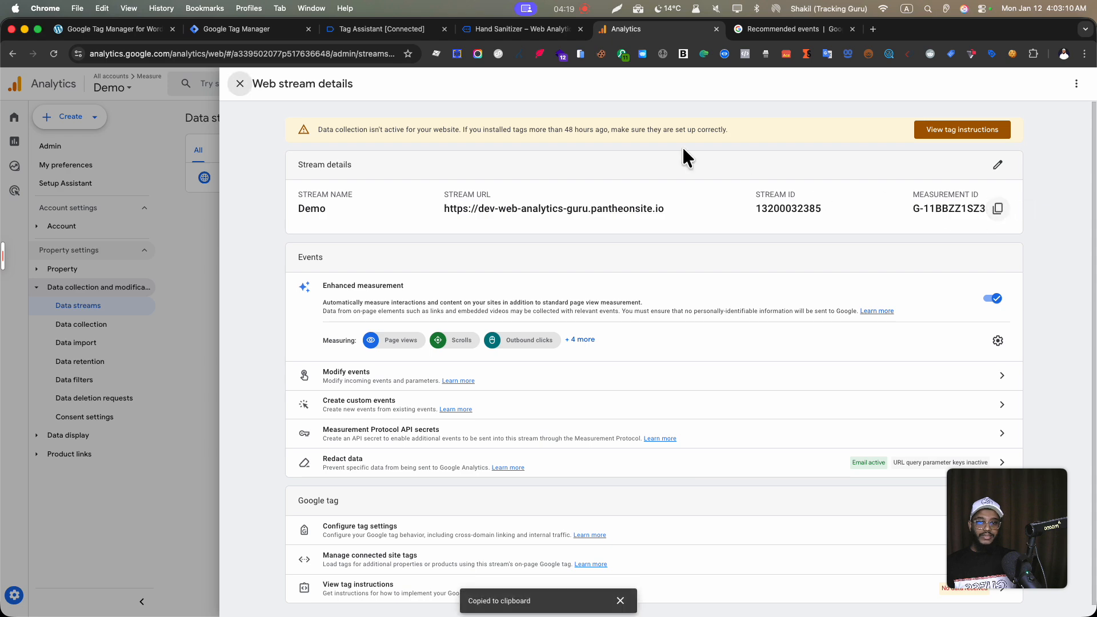
left_click(228, 29)
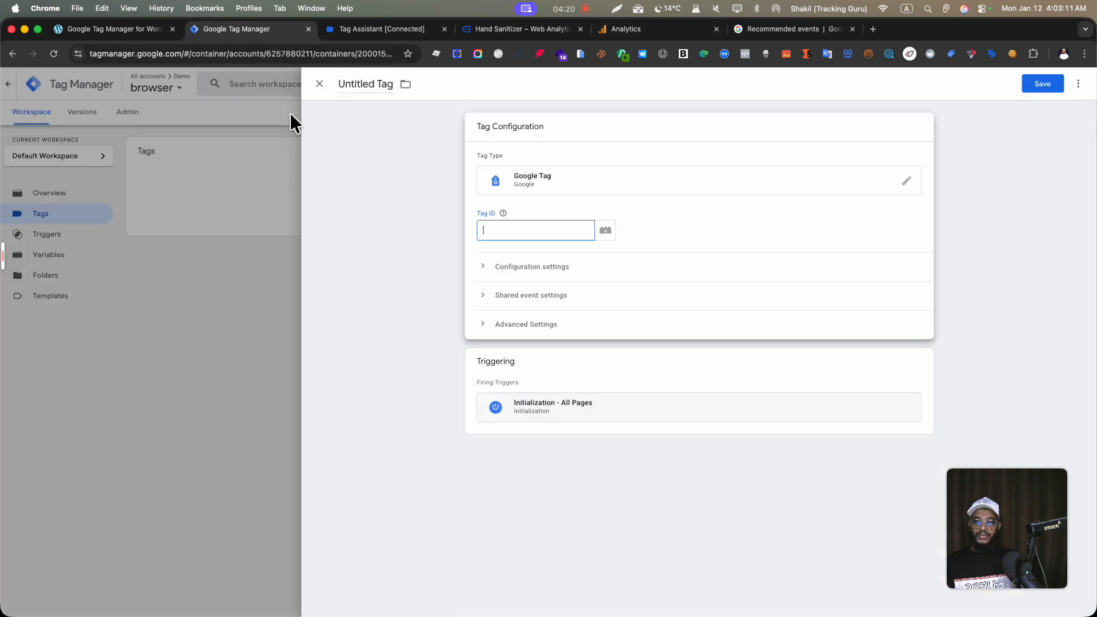
Create a new variable of type Constant for the Google Tag's Tag ID.
left_click(605, 231)
left_click(1077, 84)
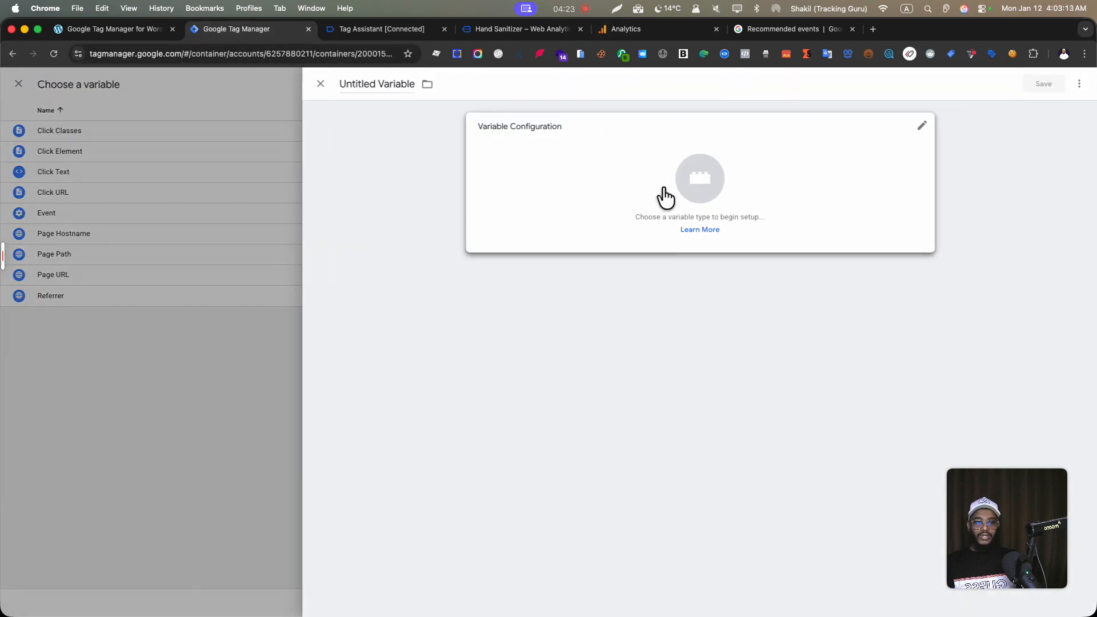
scroll(835, 406, "down", 8)
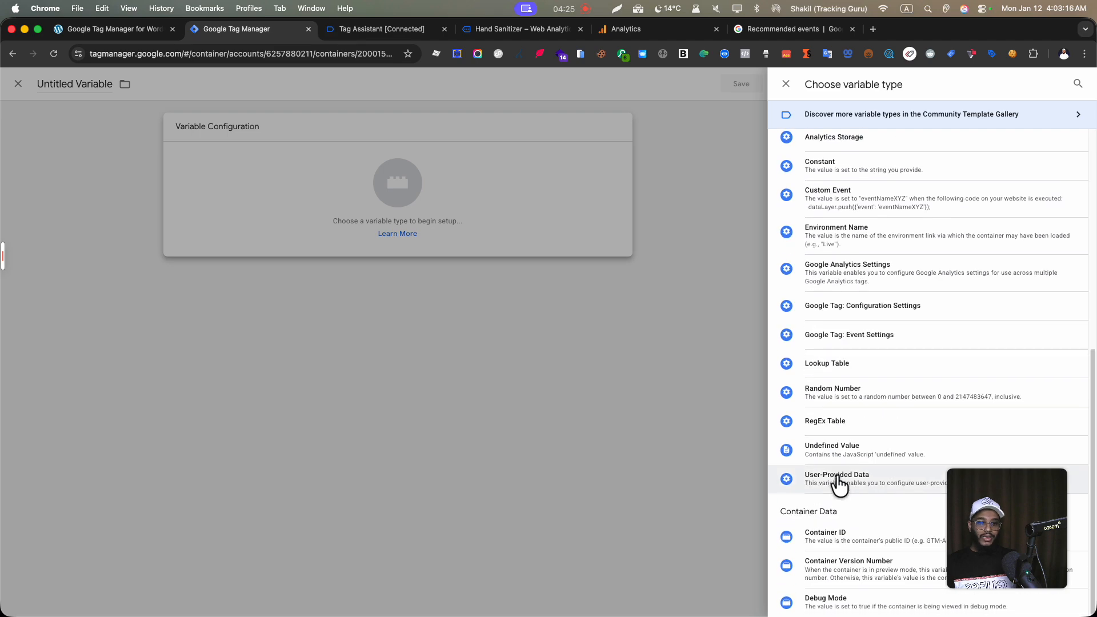
scroll(838, 509, "up", 7)
scroll(836, 502, "down", 7)
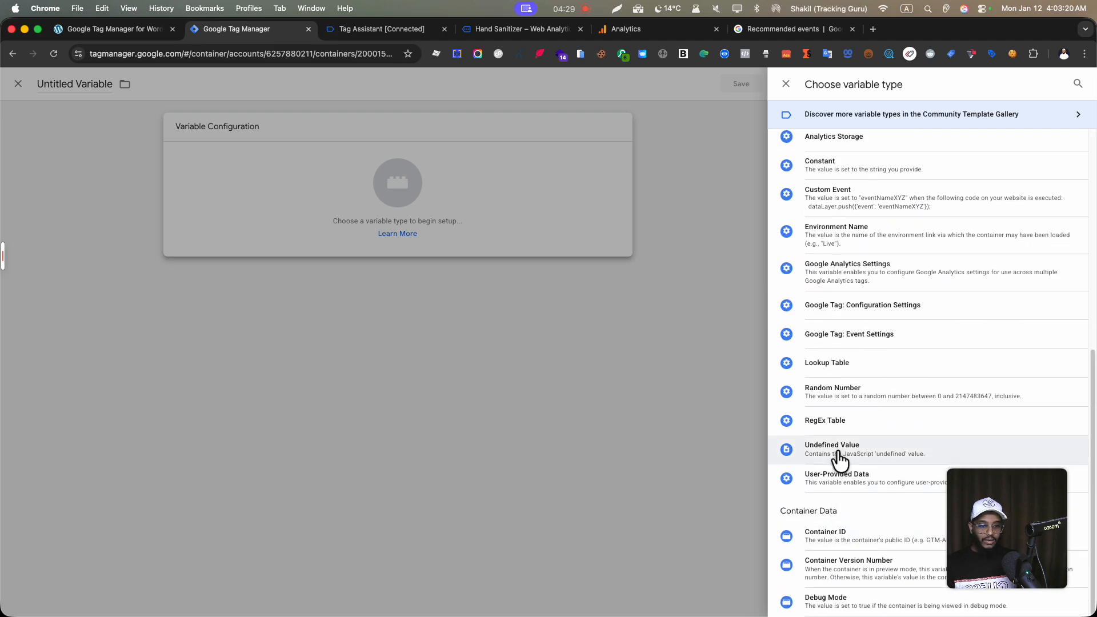
scroll(839, 490, "up", 1)
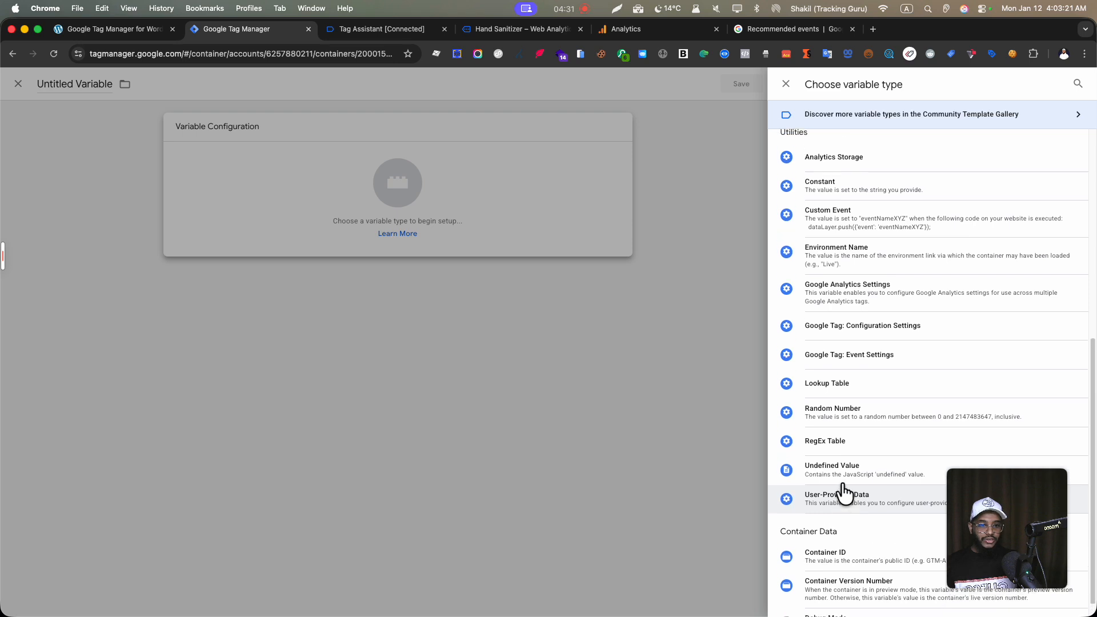
left_click(840, 201)
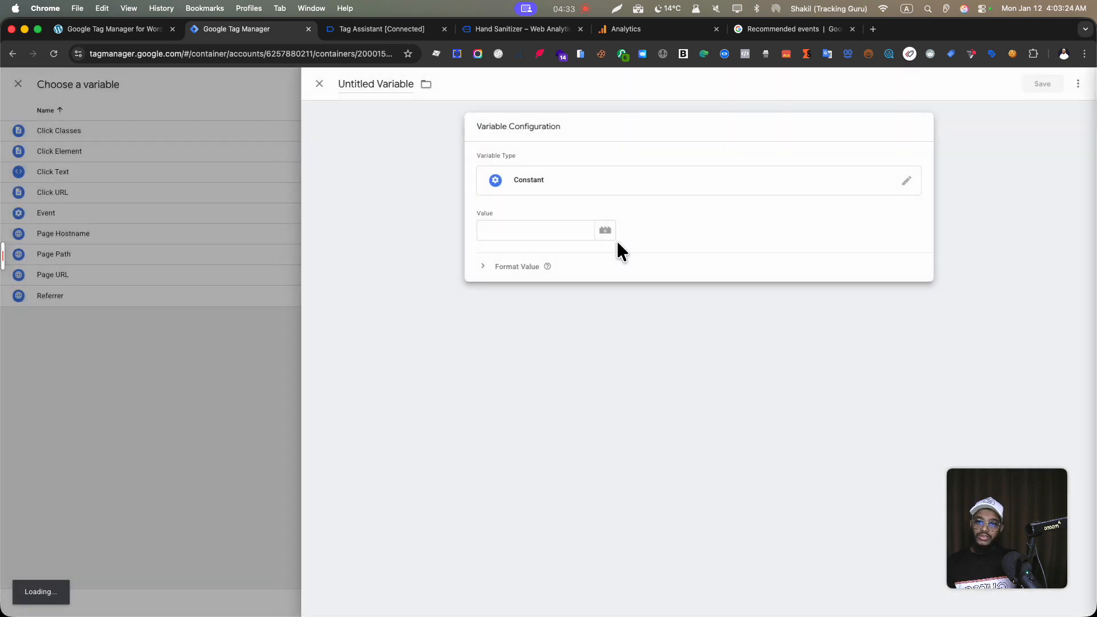
Set the constant's value to G-11BBZZ1SZ3, name the variable Measurement ID and save it.
left_click(543, 231)
type("G-11BBZZ1SZ3")
double_click(544, 231)
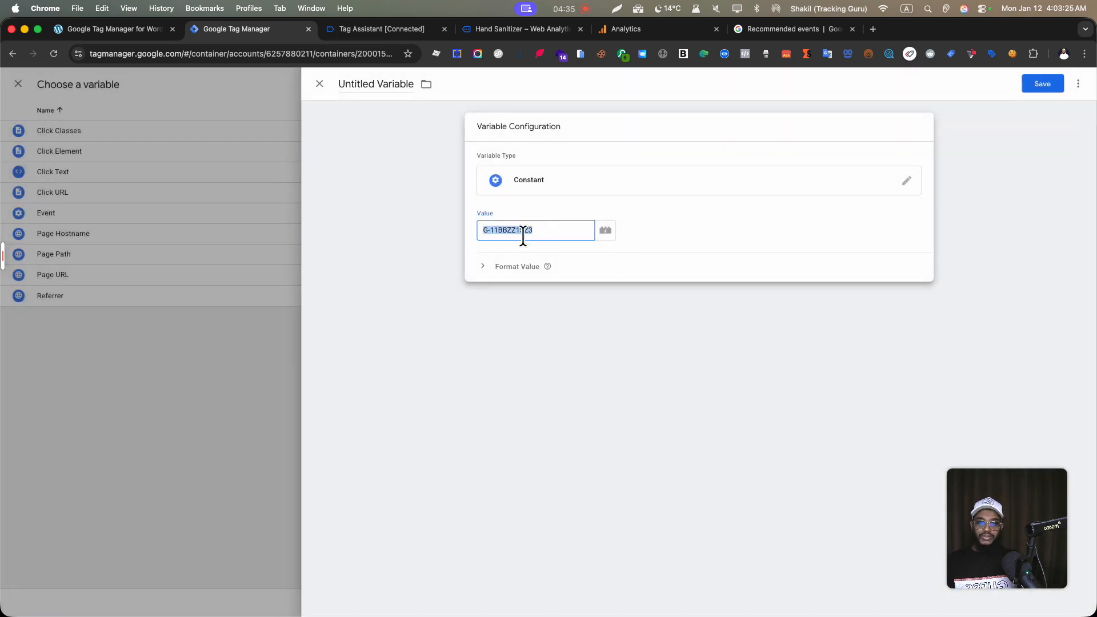
left_click(397, 87)
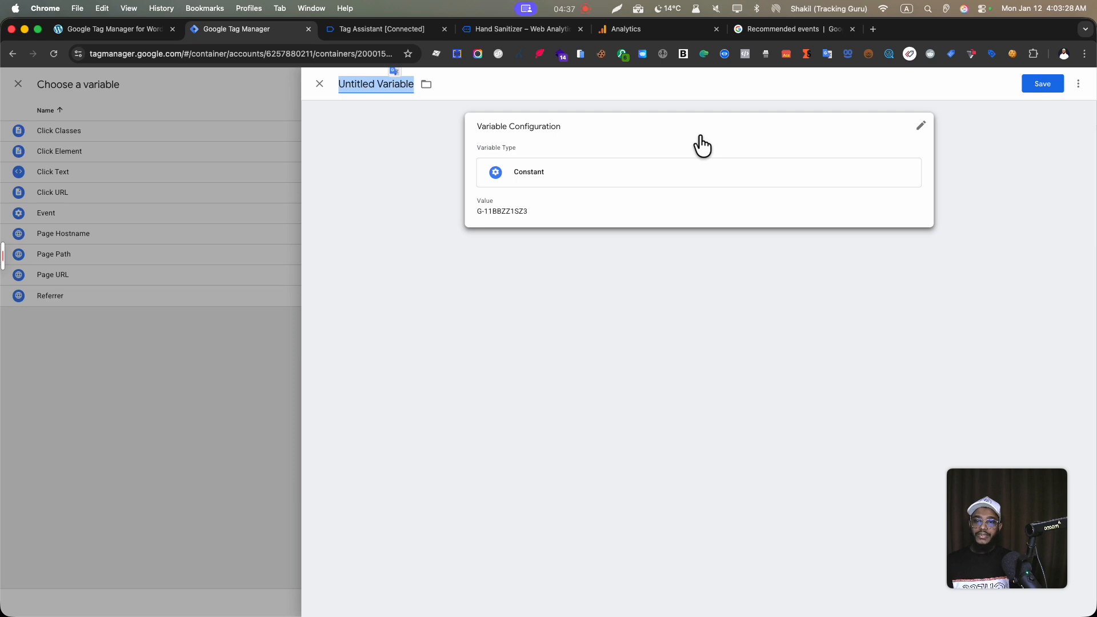
type("Measurement ID")
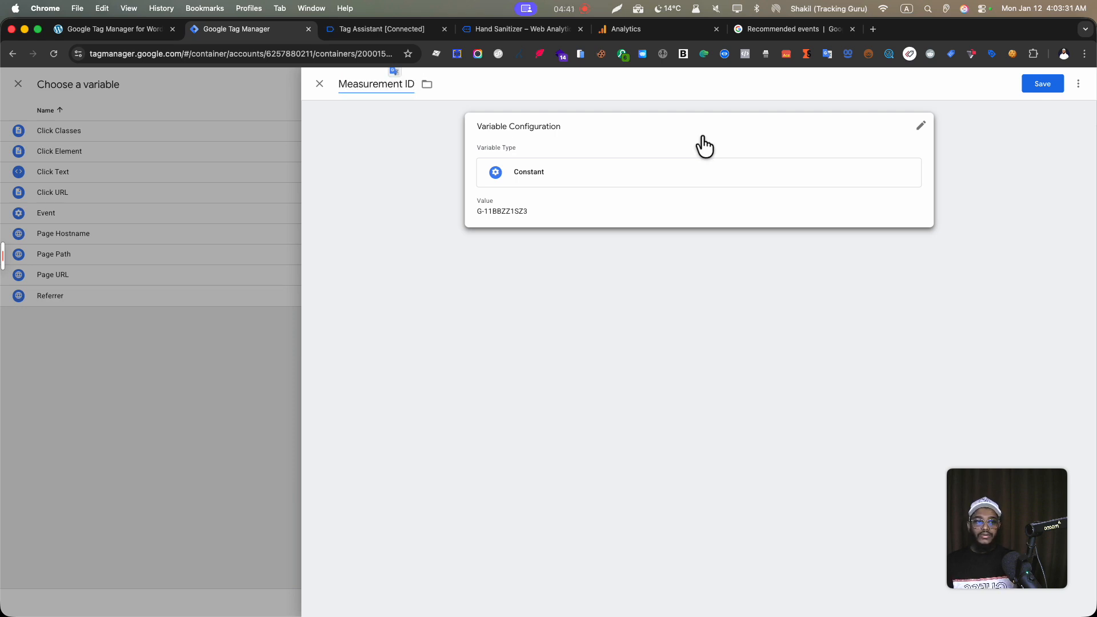
left_click(1050, 86)
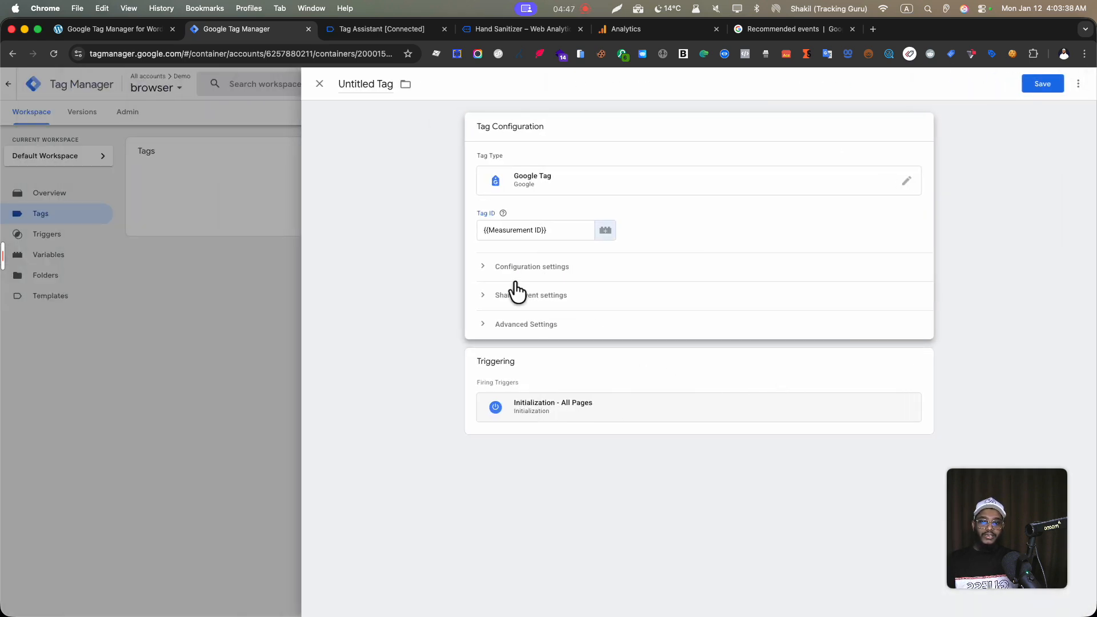
Save the tag under the name Google Tag and start a new tag of type Google Analytics: GA4 Event.
left_click(1044, 86)
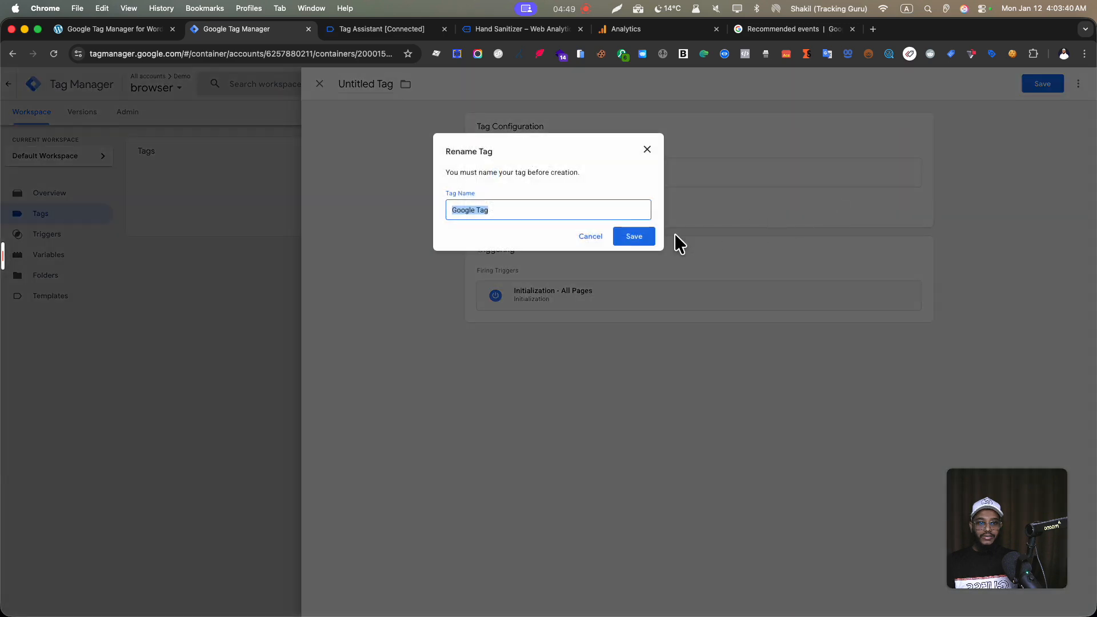
left_click(632, 236)
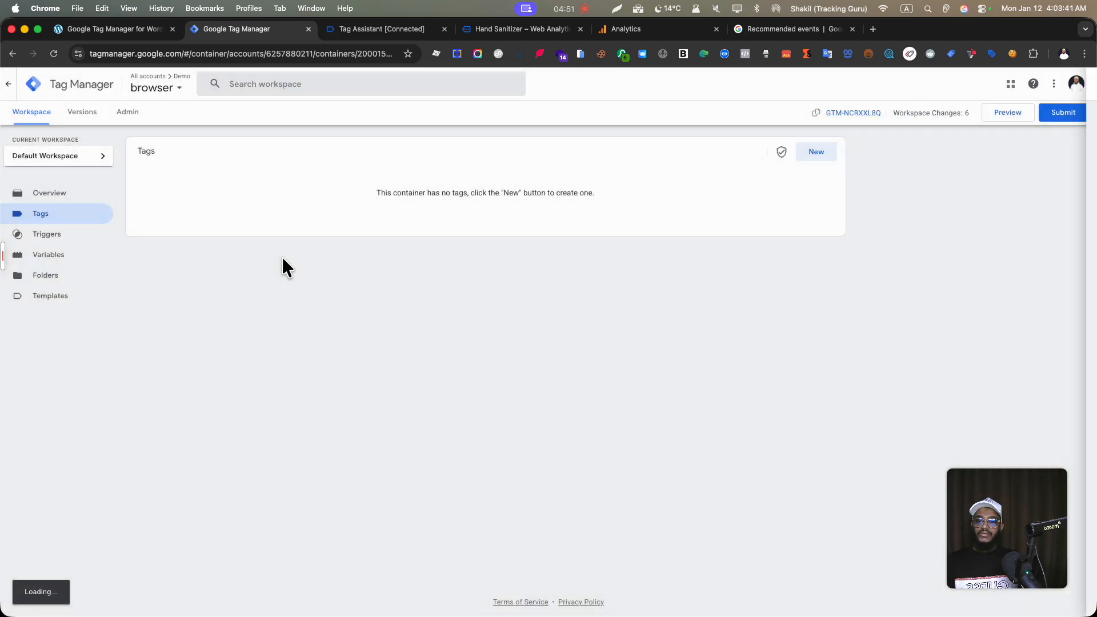
left_click(817, 153)
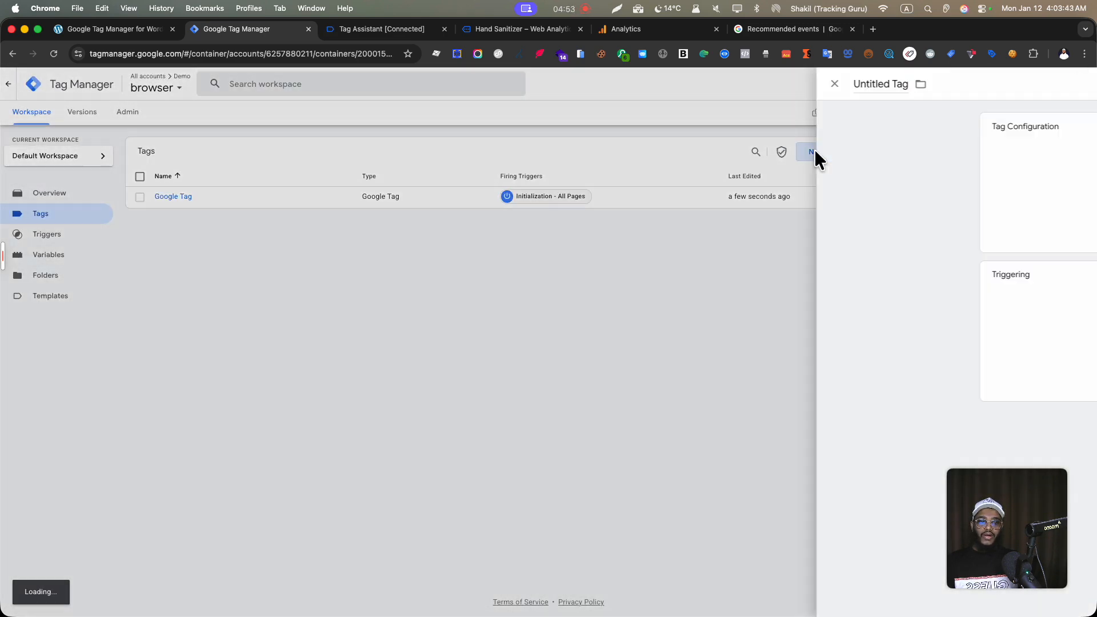
left_click(810, 165)
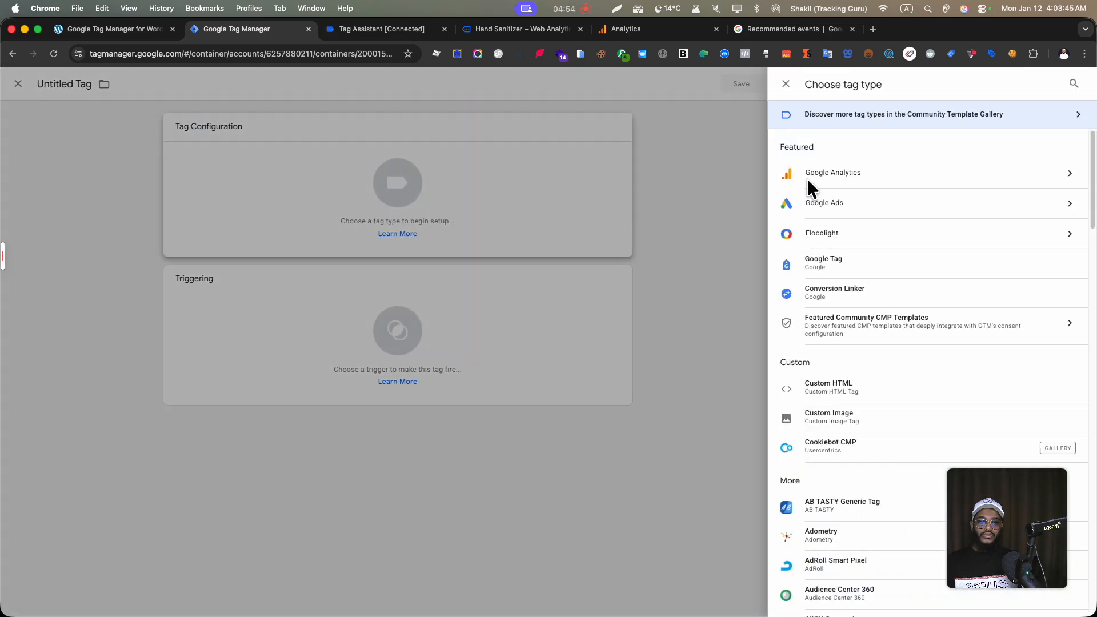
left_click(867, 180)
left_click(860, 191)
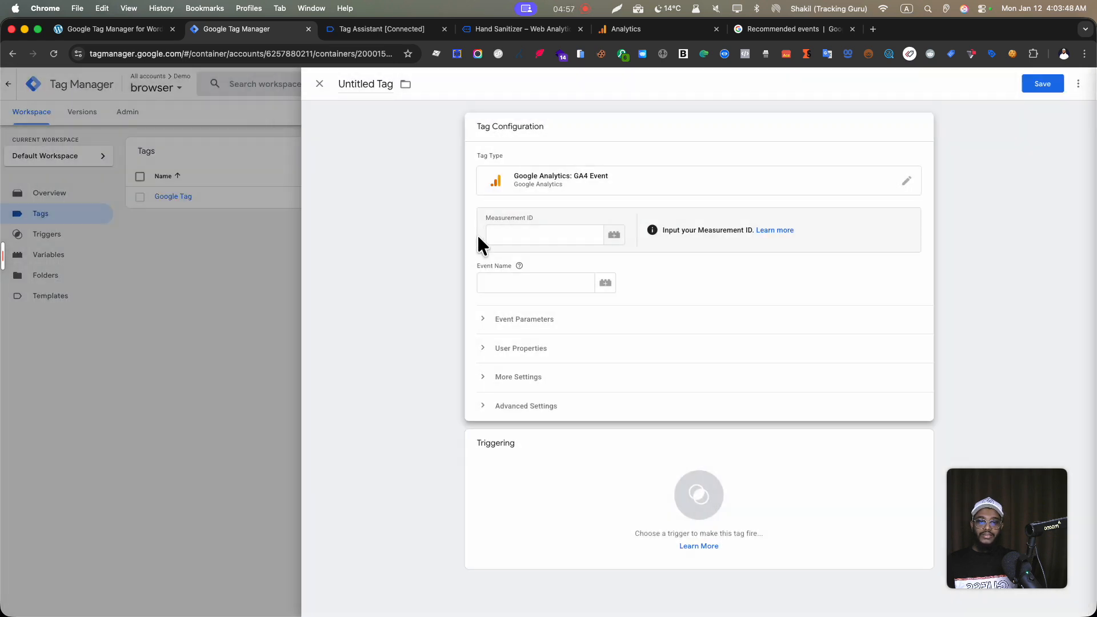
Set the GA4 event tag's measurement ID to the {{Measurement ID}} variable.
type("{{")
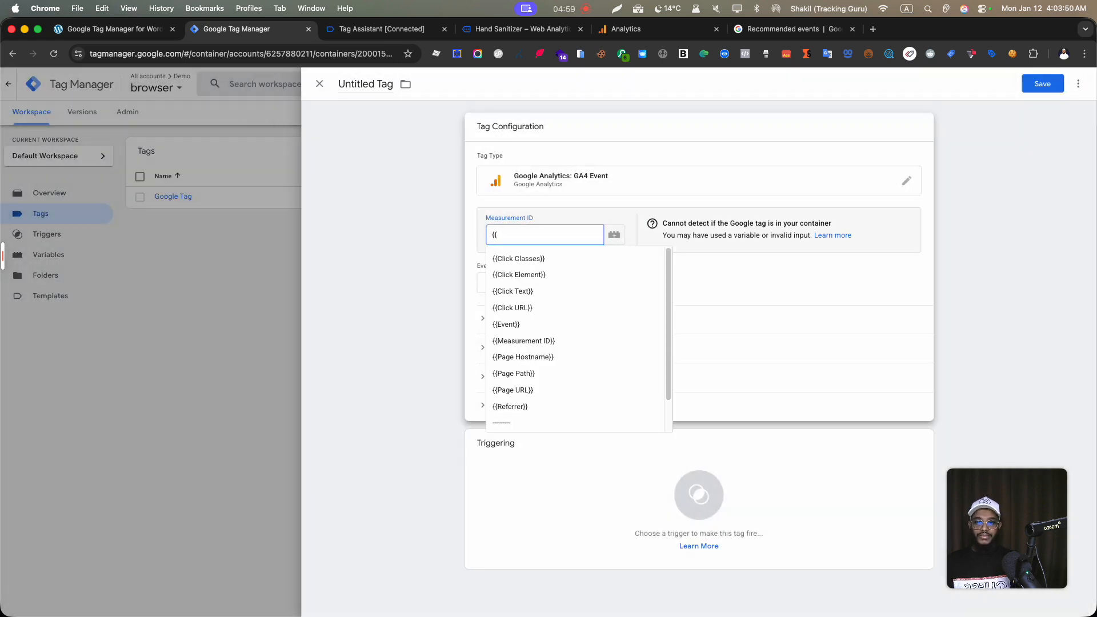
type("meas")
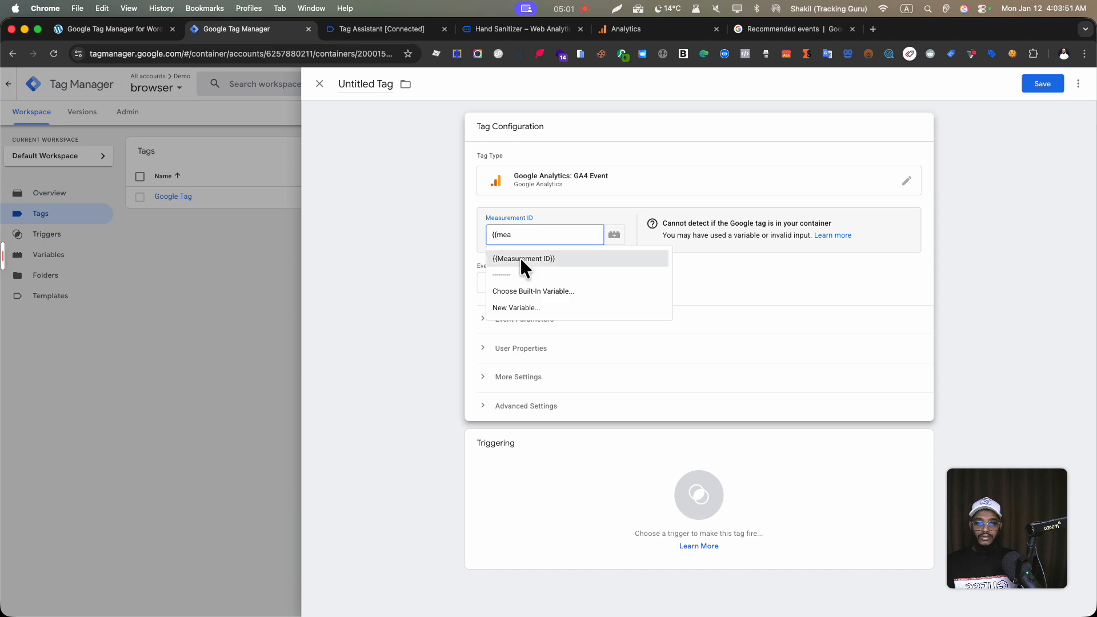
left_click(519, 256)
Copy the view_item event name from the GA4 recommended events reference into the tag's Event Name.
left_click(518, 279)
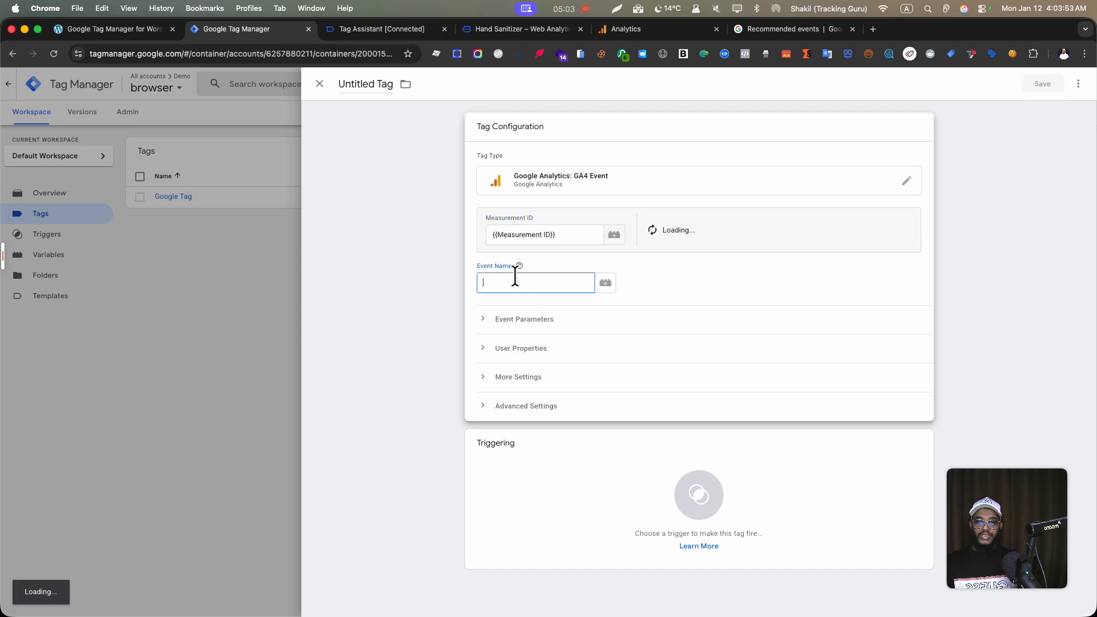
left_click(811, 32)
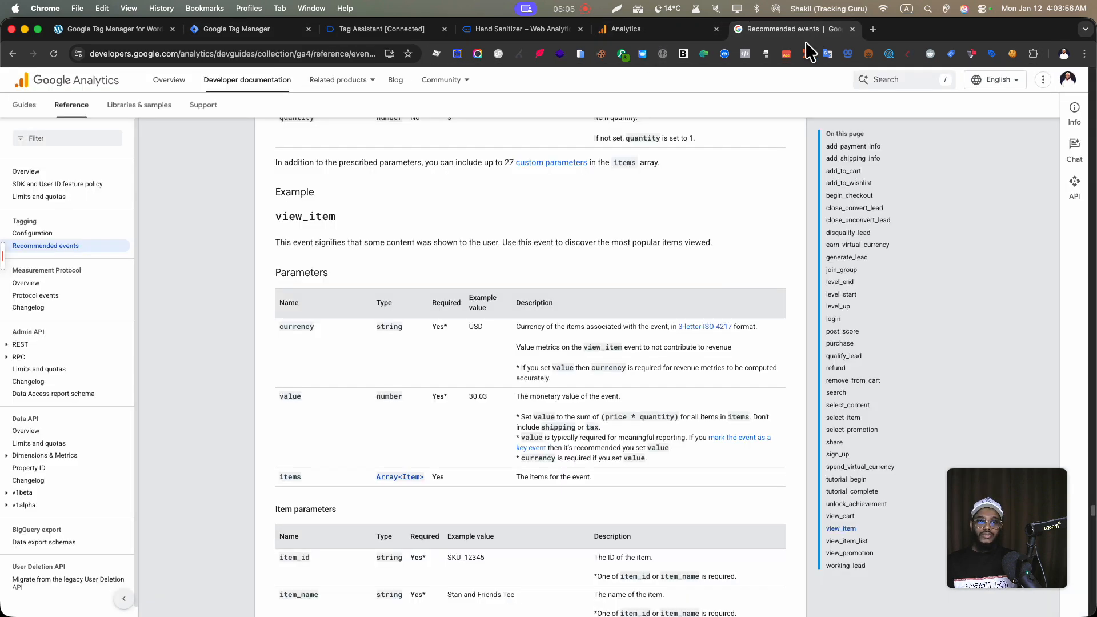
scroll(357, 342, "up", 2)
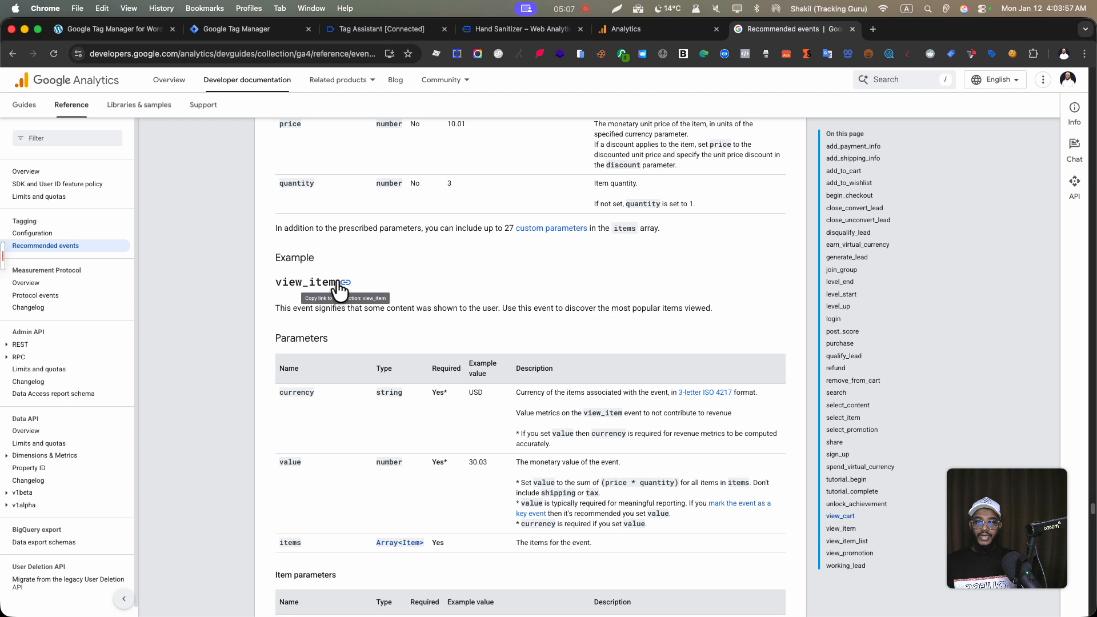
left_click_drag(276, 283, 335, 283)
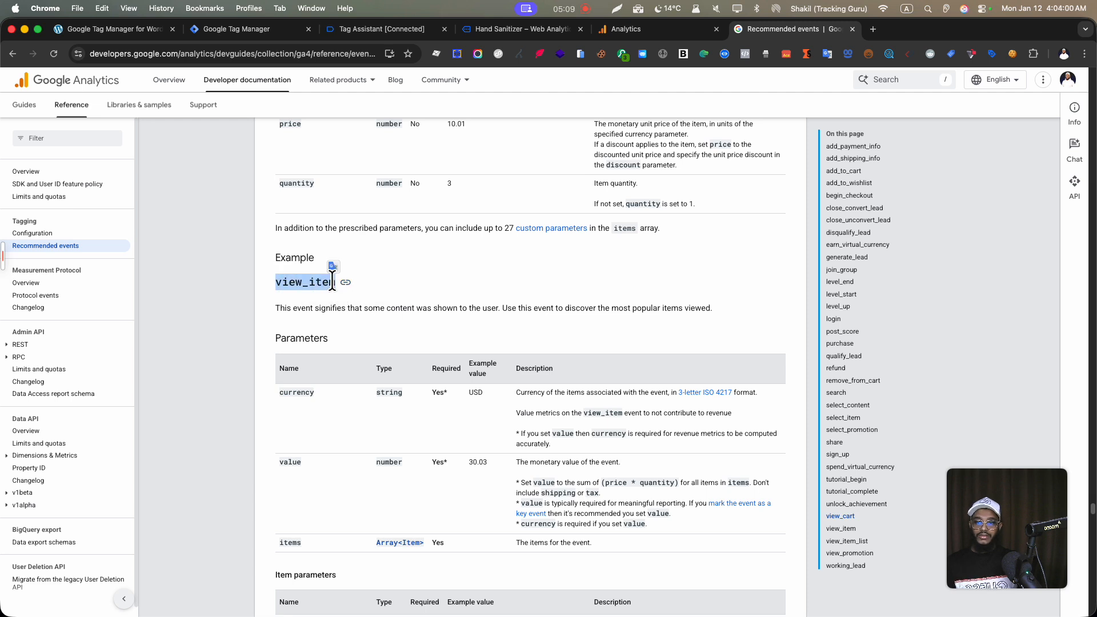
key("super+c")
left_click(276, 31)
left_click(551, 284)
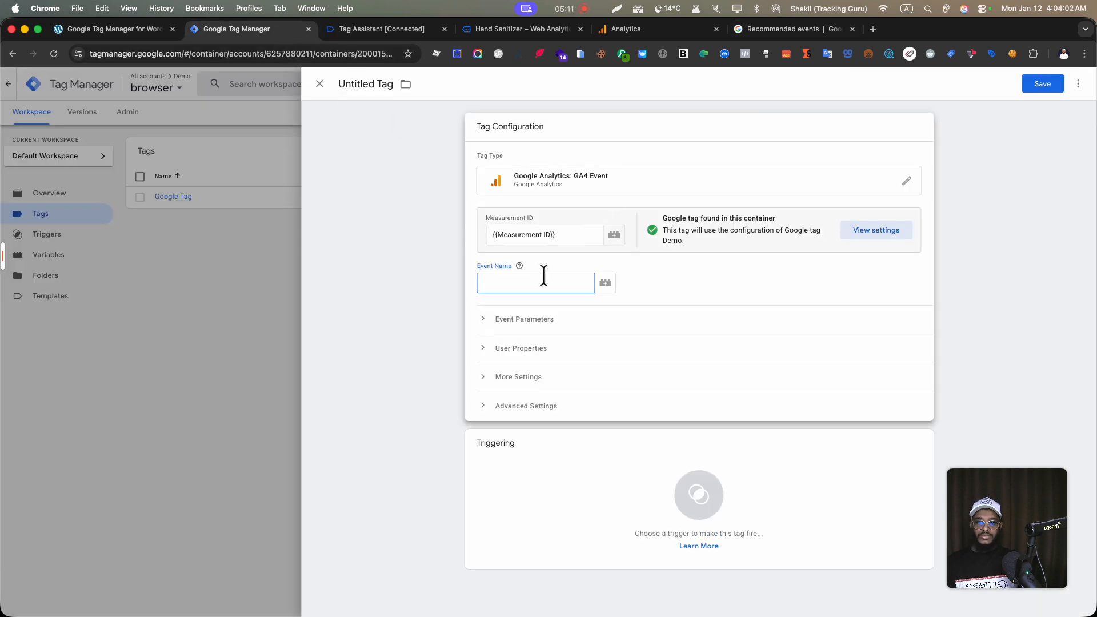
key("super+v")
double_click(551, 283)
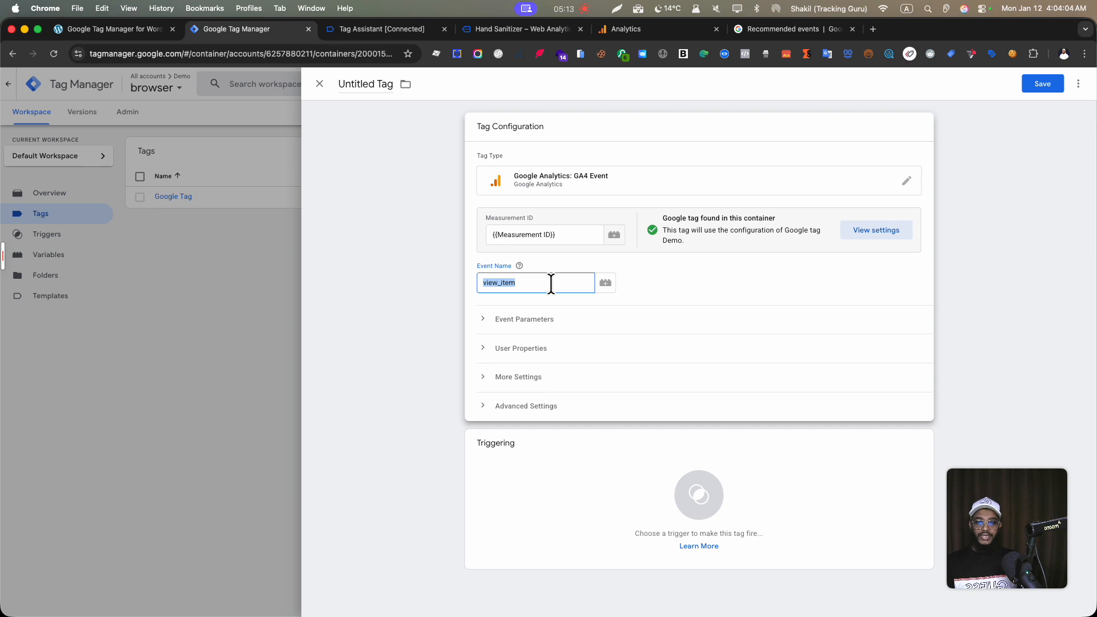
double_click(551, 282)
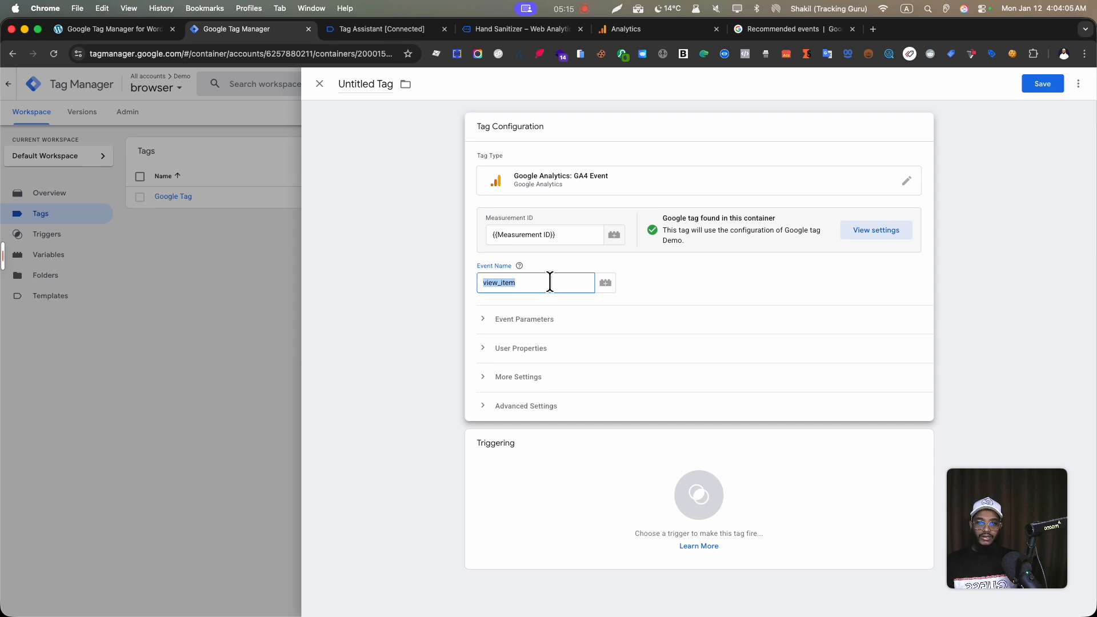
left_click(686, 277)
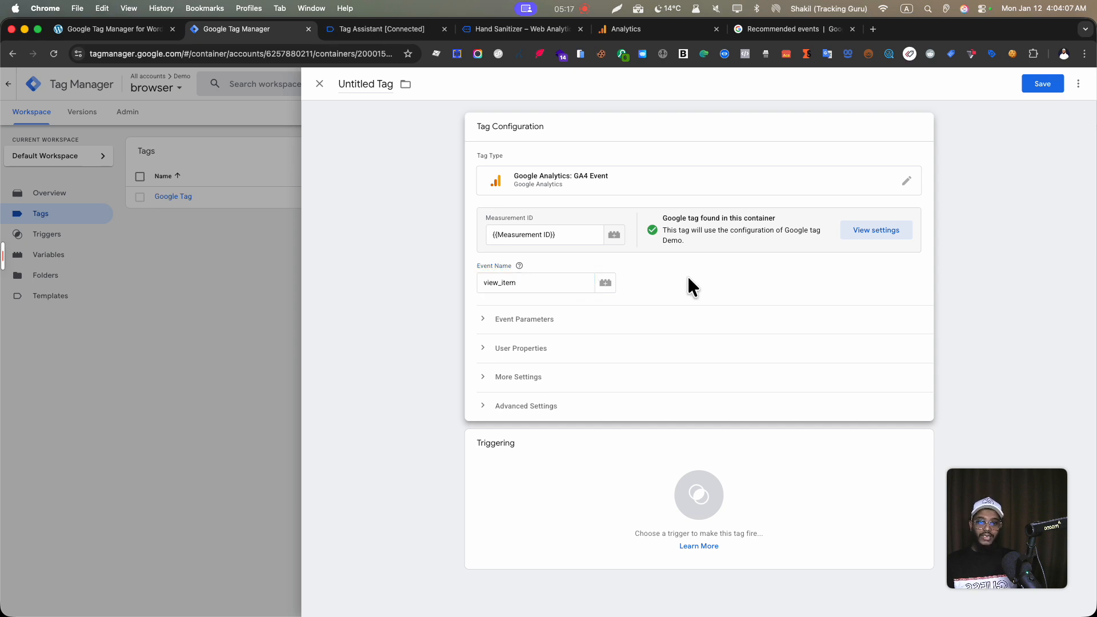
double_click(568, 282)
left_click(712, 278)
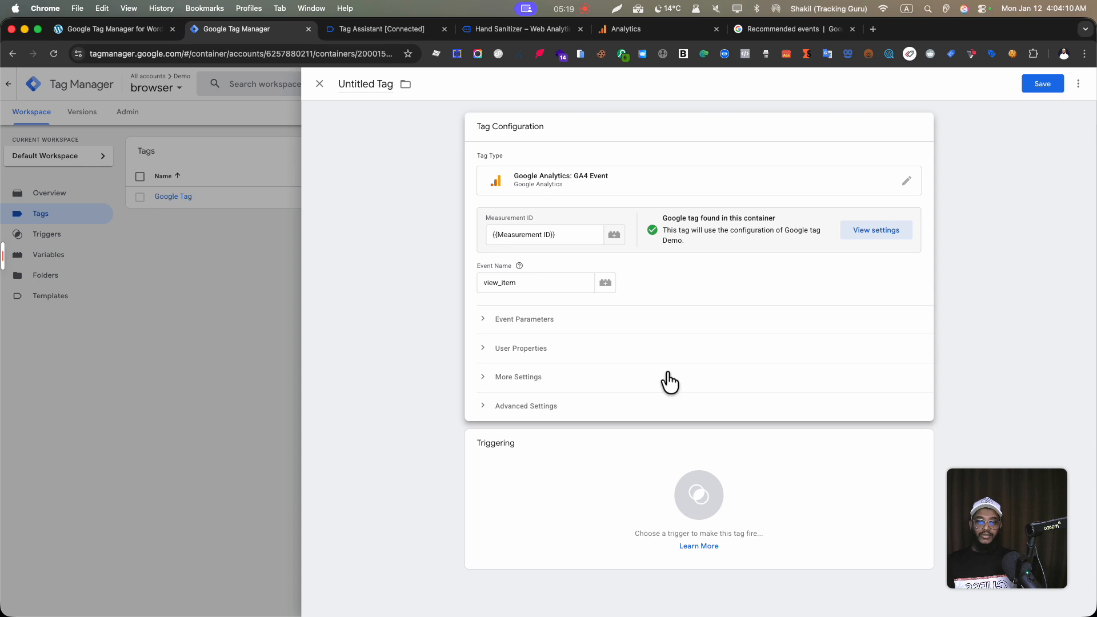
Create a new trigger of type Custom Event for the GA4 event tag.
left_click(682, 476)
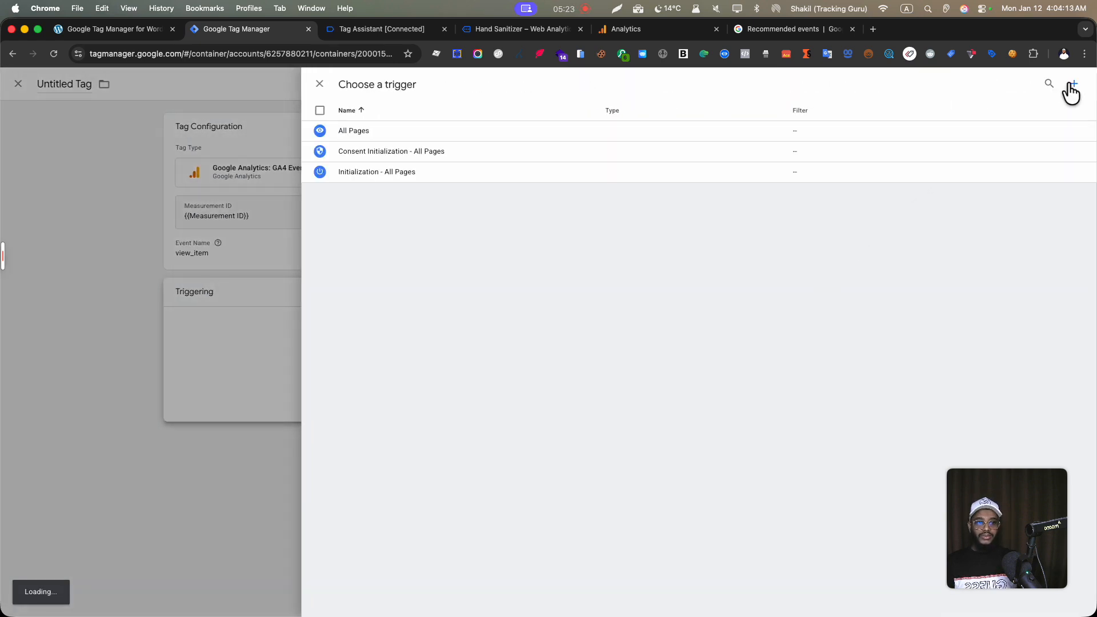
left_click(1073, 87)
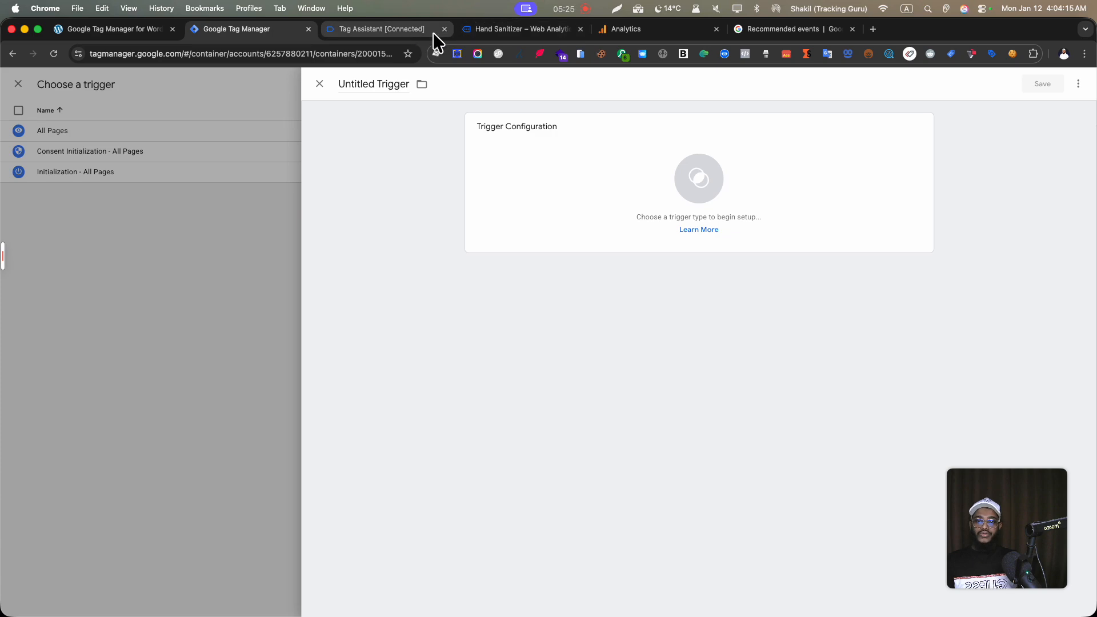
left_click(600, 188)
left_click(835, 547)
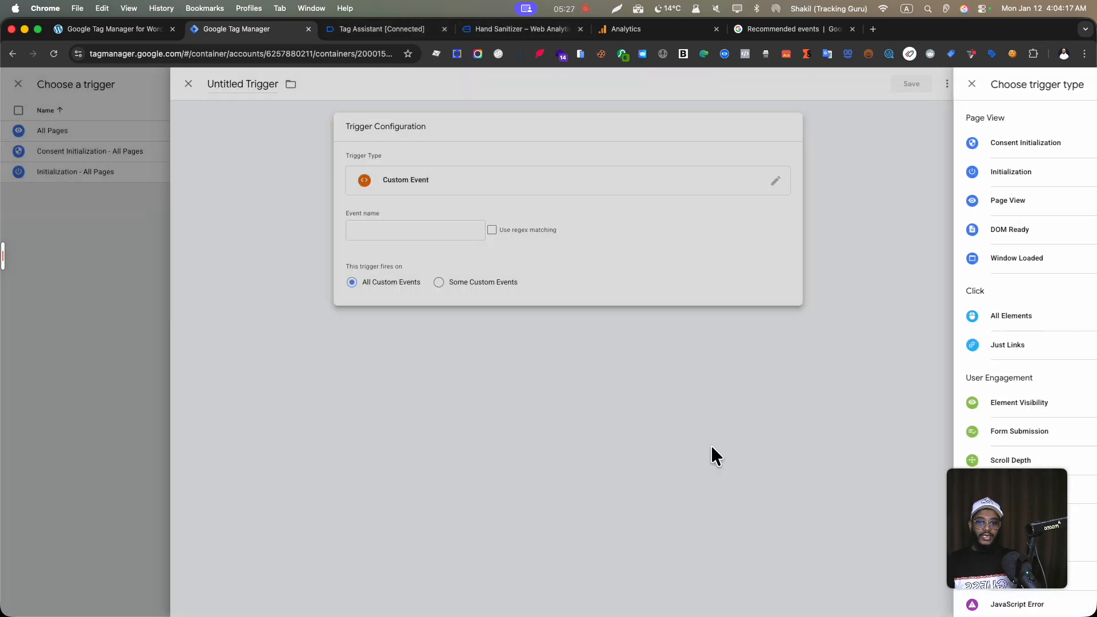
Check the view_item event's variables in Tag Assistant and enter view_item as the custom event trigger's event name in Google Tag Manager.
left_click(537, 29)
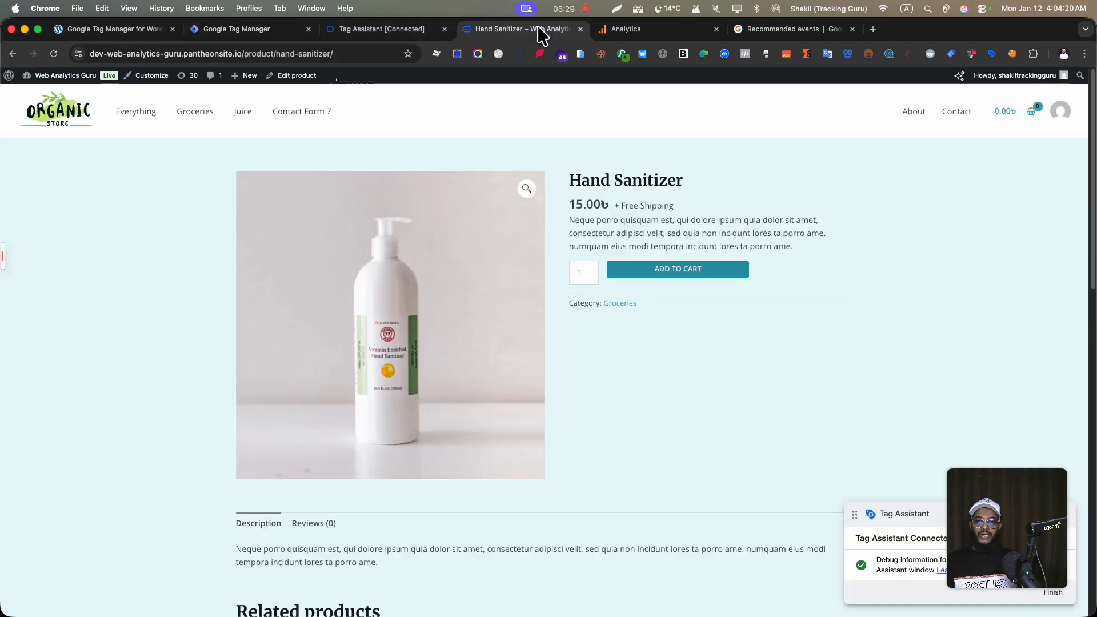
left_click(390, 30)
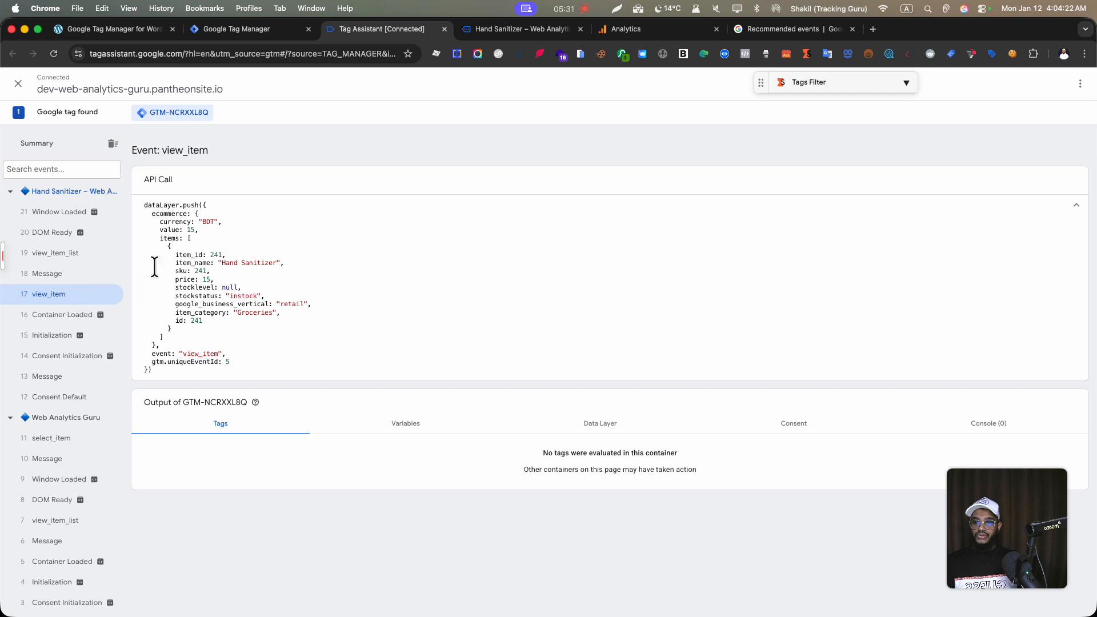
left_click(405, 429)
scroll(465, 461, "down", 1)
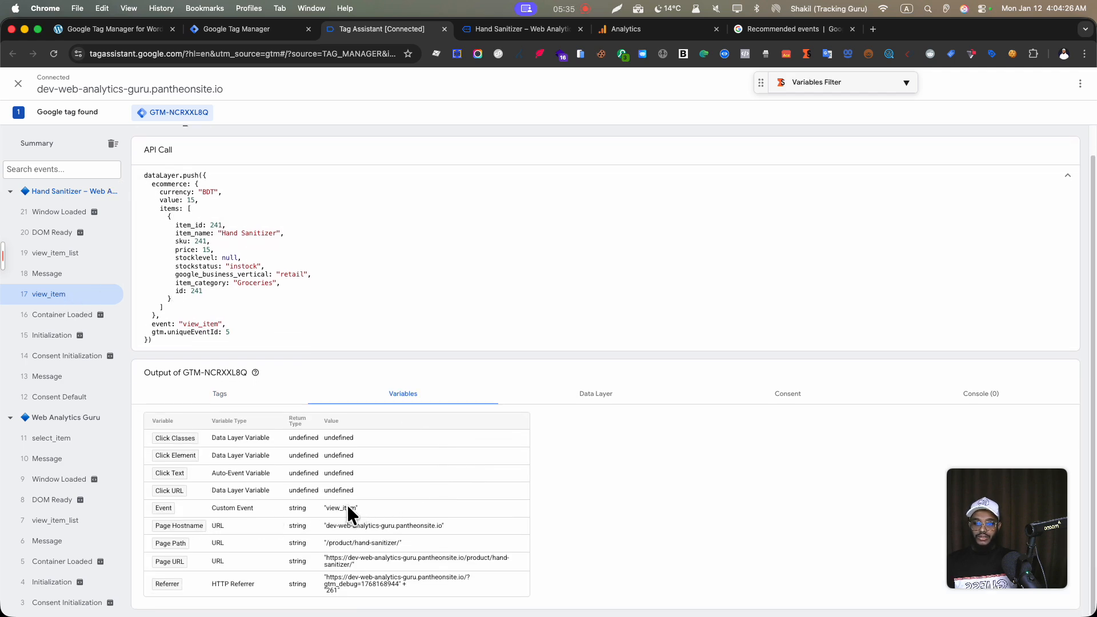
left_click(260, 30)
left_click(588, 231)
type("view_item")
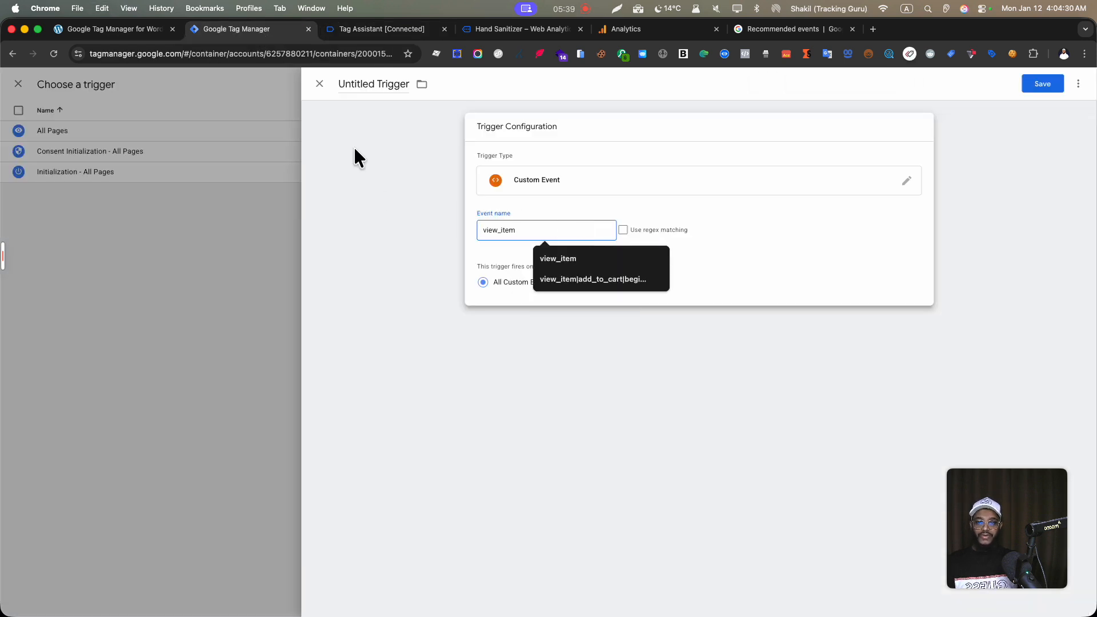
Name the trigger View Item and save it.
left_click(358, 75)
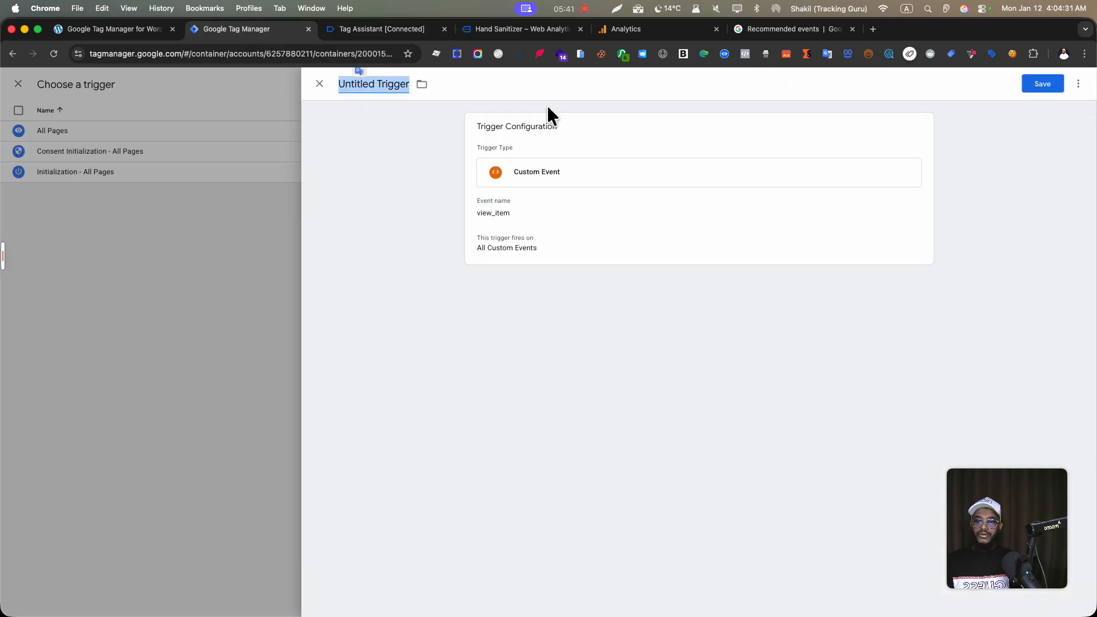
type("View Item")
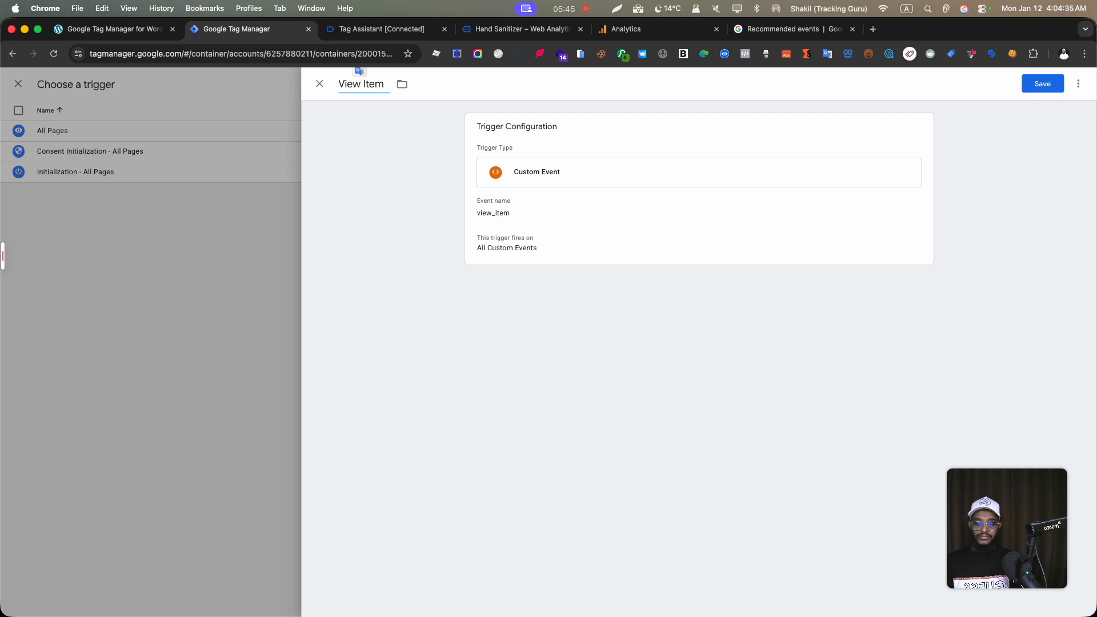
left_click(1042, 90)
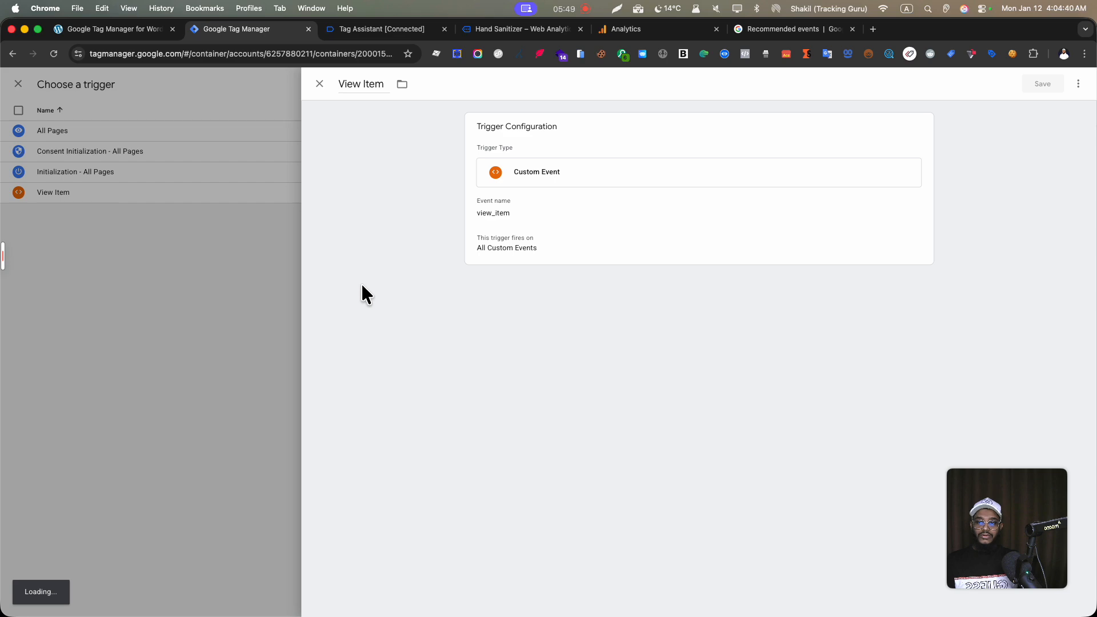
Review the view_item parameters currency, value and items in the GA4 reference and find the items array in Tag Assistant's data layer push.
left_click(792, 28)
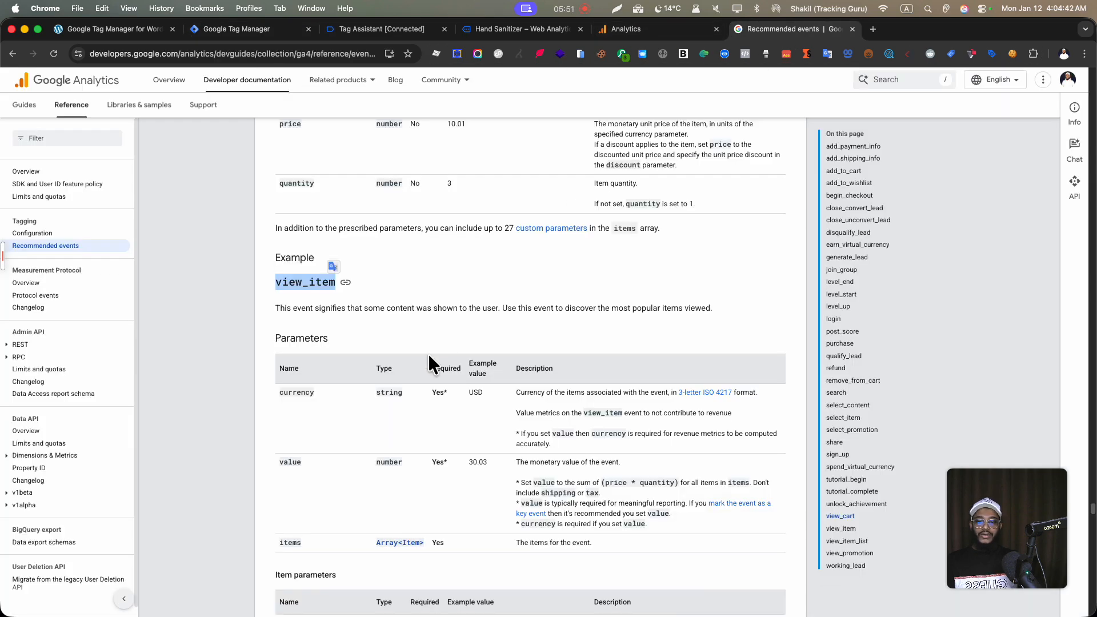
scroll(427, 356, "down", 1)
scroll(427, 359, "down", 1)
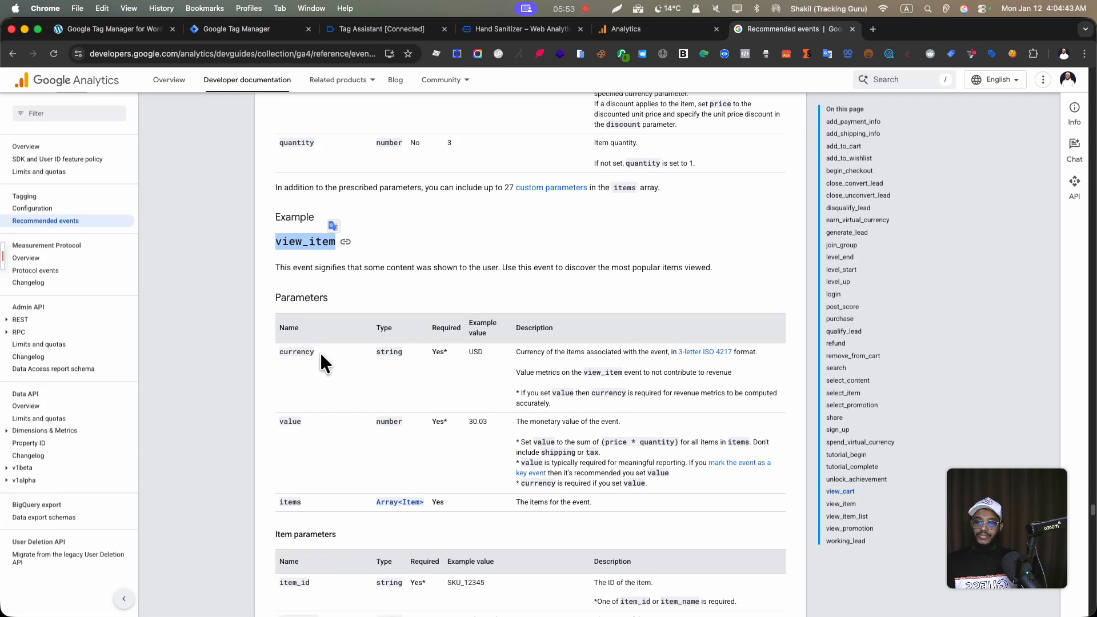
left_click_drag(317, 349, 276, 350)
double_click(303, 420)
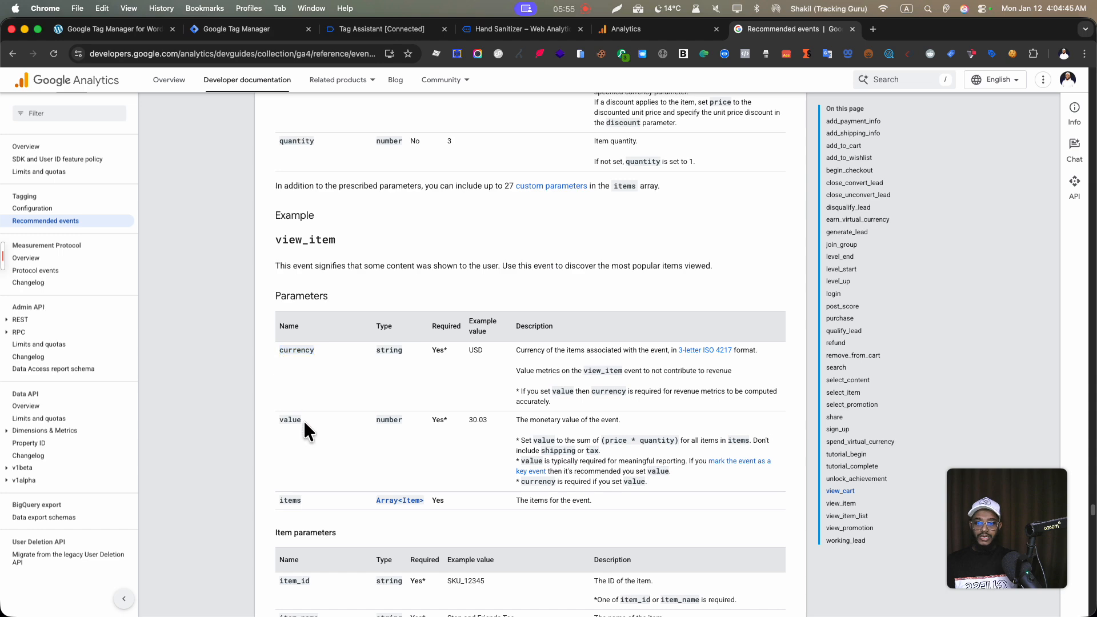
scroll(331, 446, "down", 10)
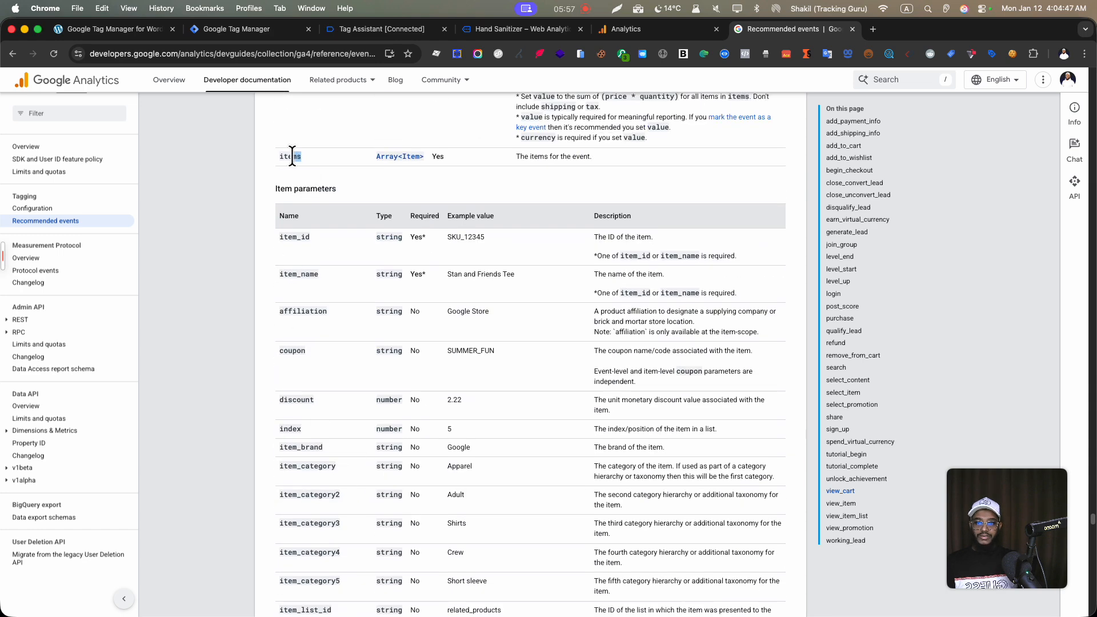
left_click_drag(292, 156, 279, 157)
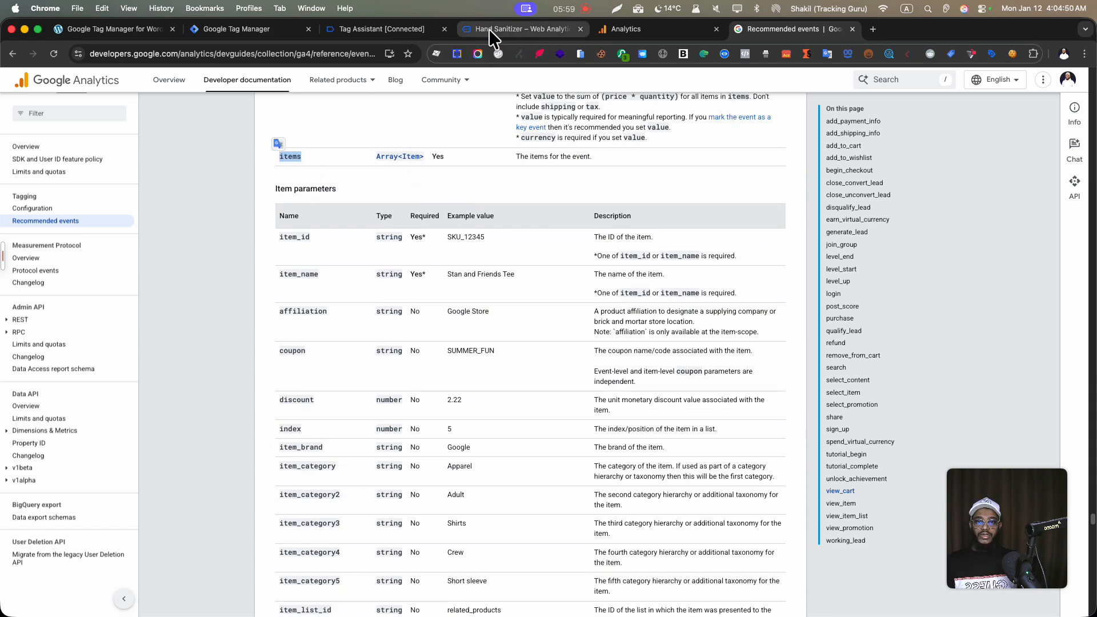
left_click(396, 29)
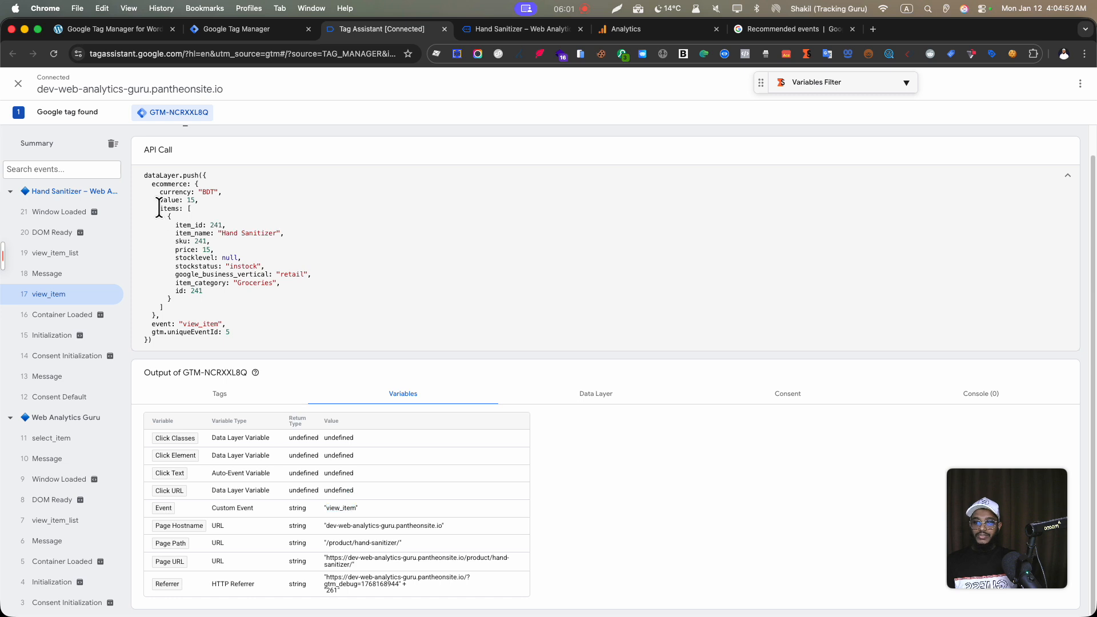
left_click_drag(160, 208, 217, 318)
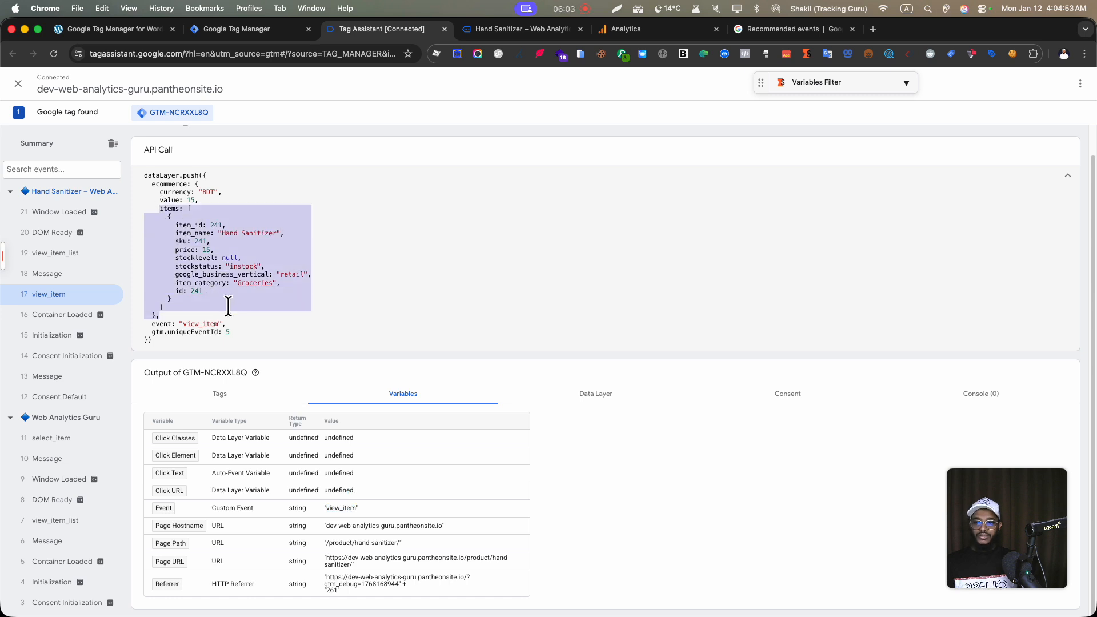
left_click(228, 306)
In Google Tag Manager, reopen the GA4 event tag's configuration and add three empty event parameter rows.
left_click(239, 28)
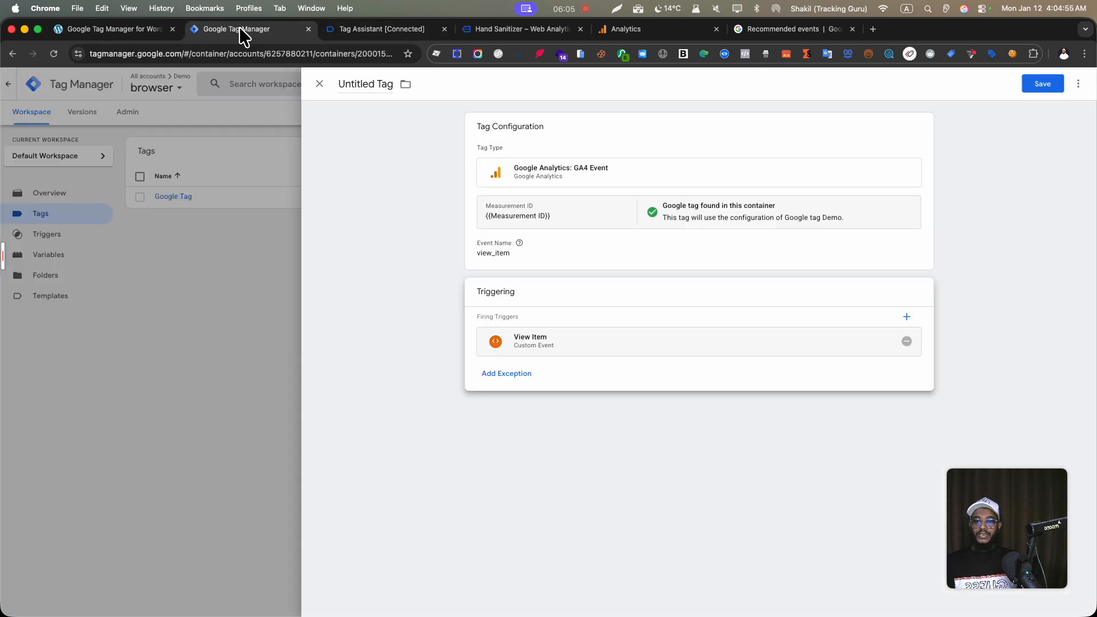
left_click(701, 265)
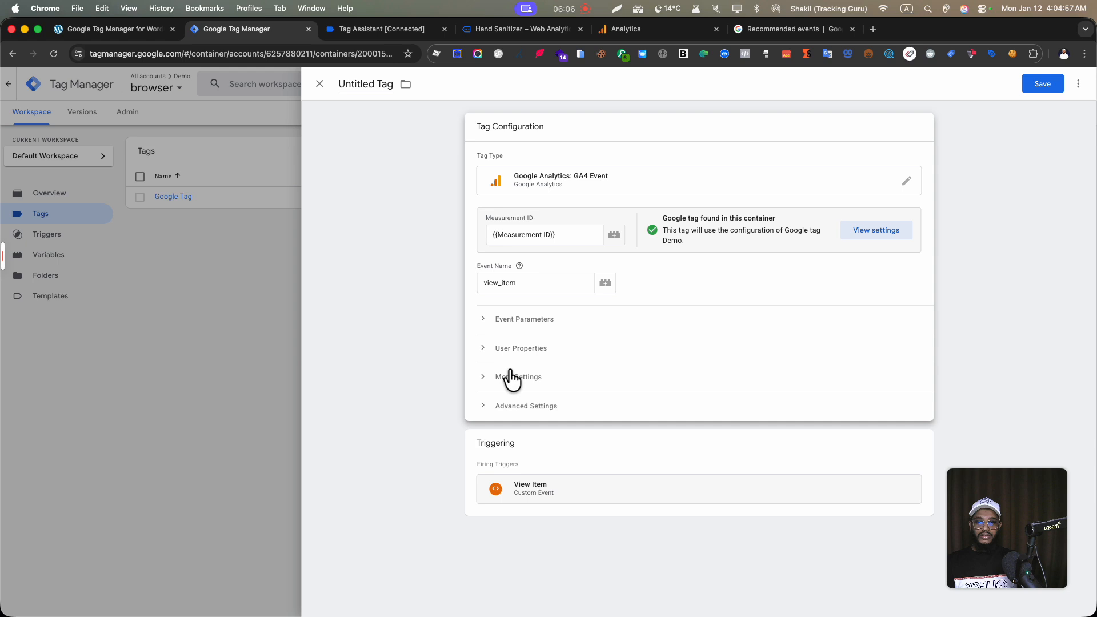
left_click(516, 331)
left_click(540, 395)
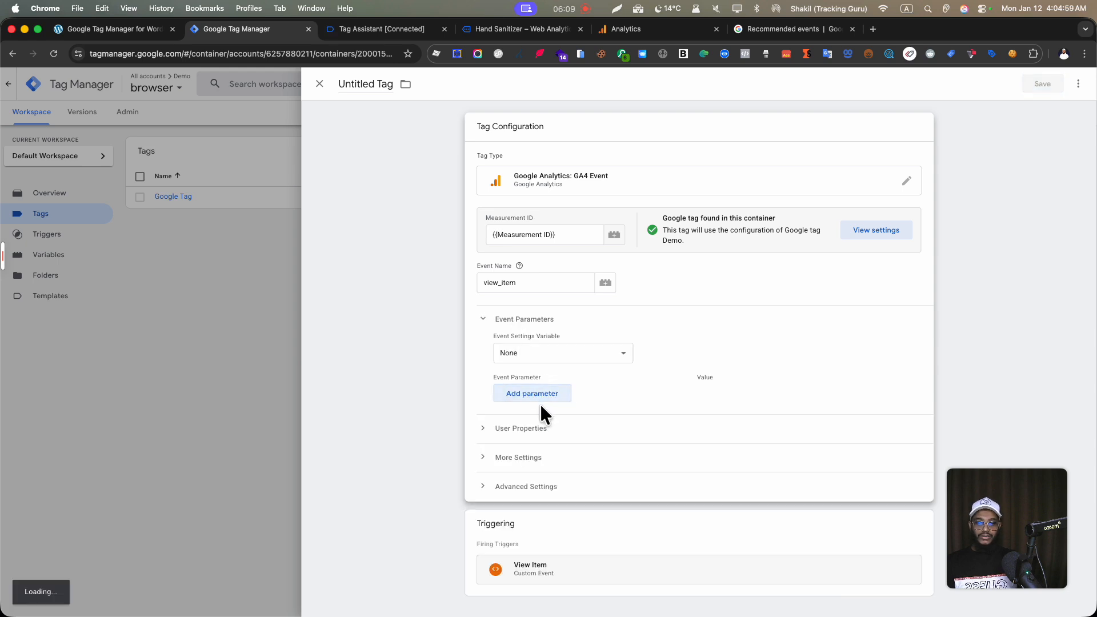
left_click(541, 426)
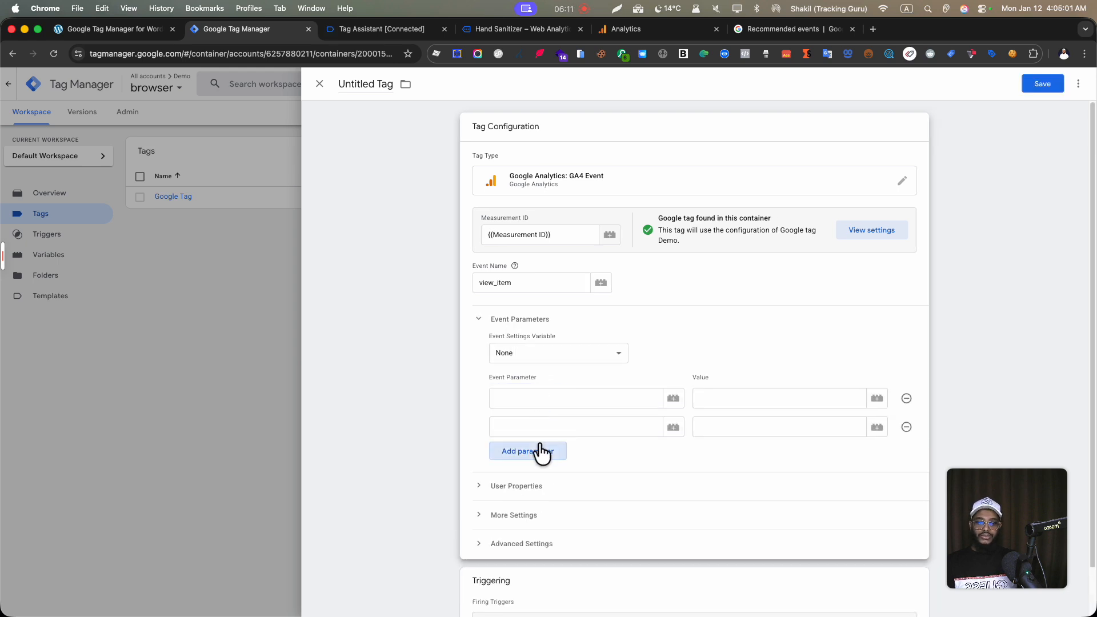
left_click(541, 452)
Name the three event parameters value, currency and items.
left_click(553, 403)
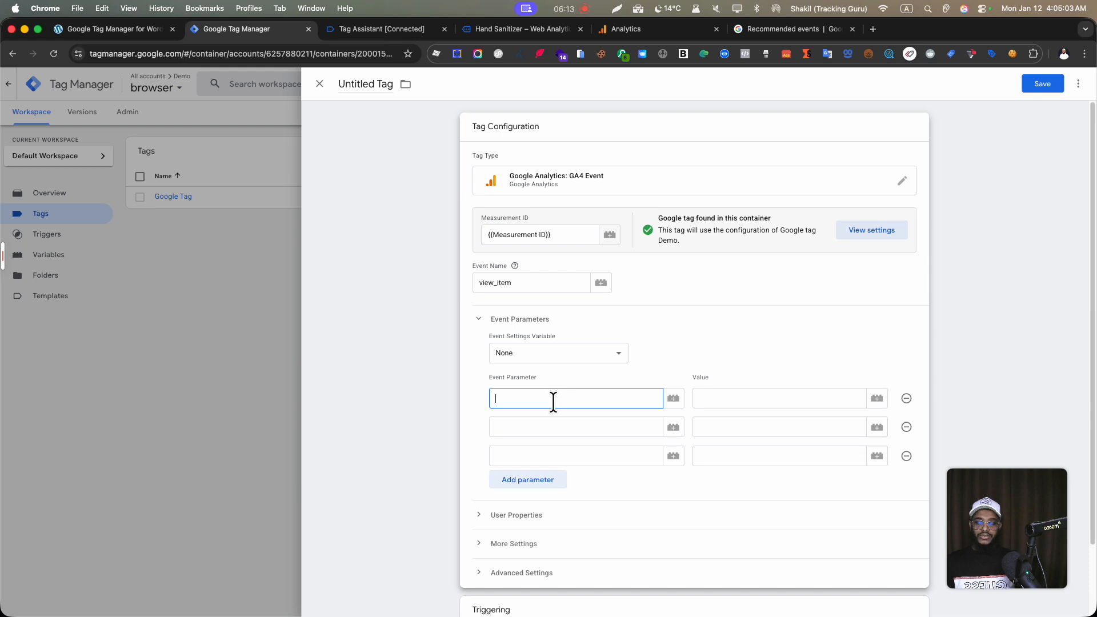
type("value")
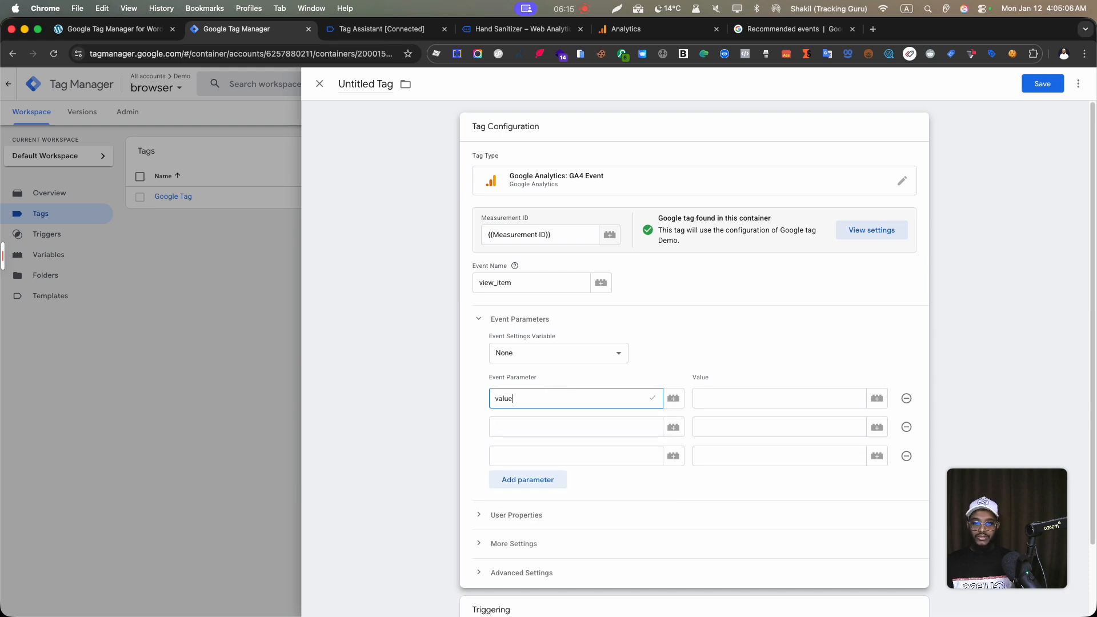
left_click(554, 426)
type("cure")
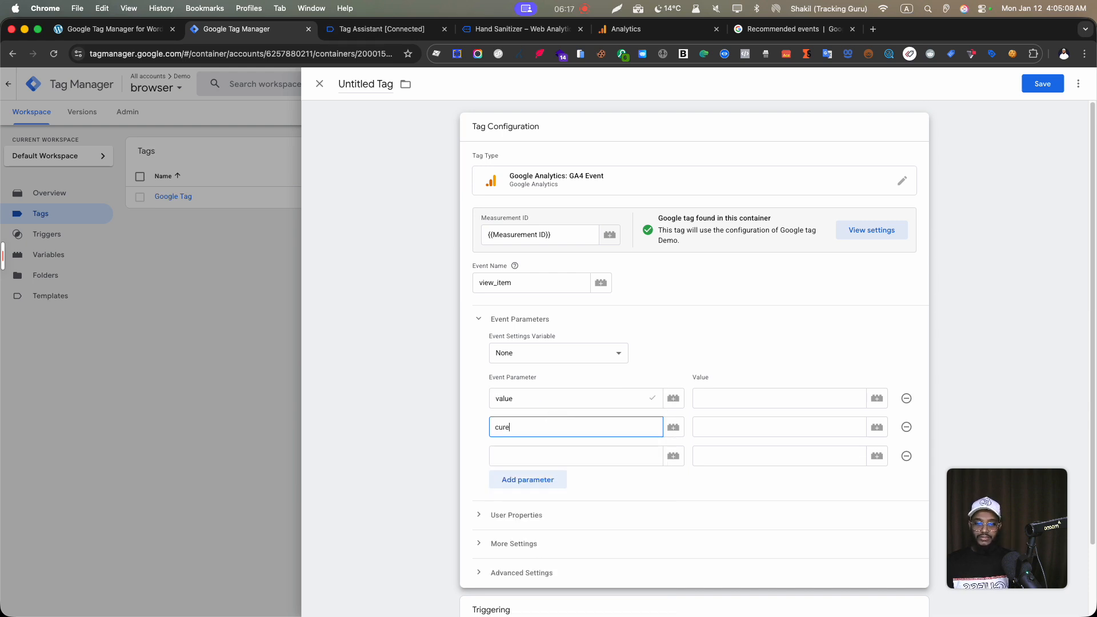
key("BackSpace")
type("renc")
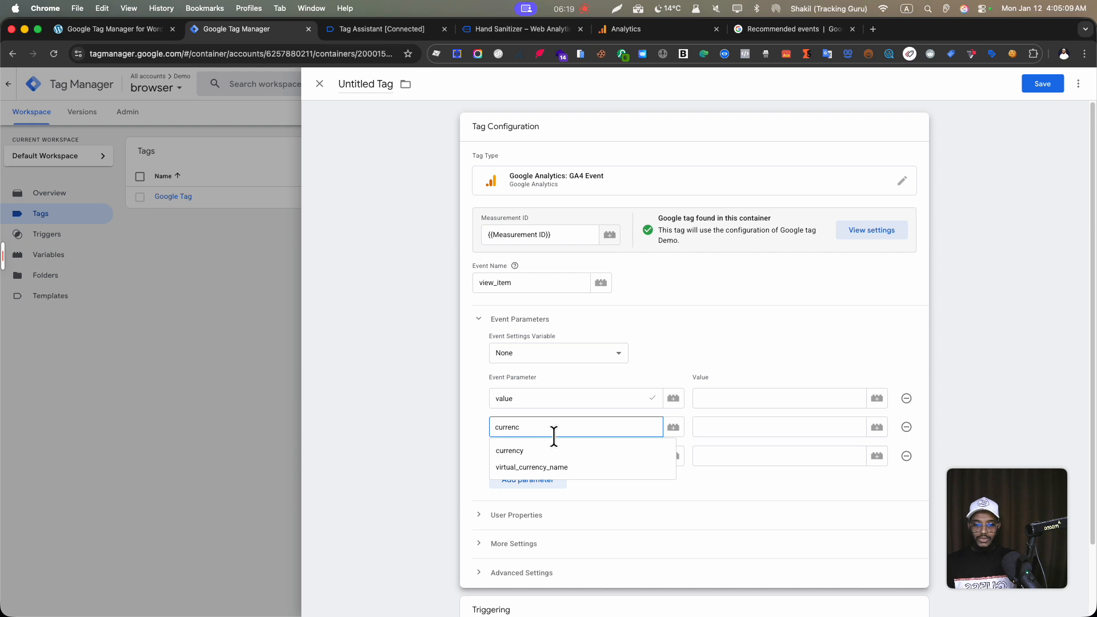
left_click(550, 450)
left_click(550, 455)
type("items")
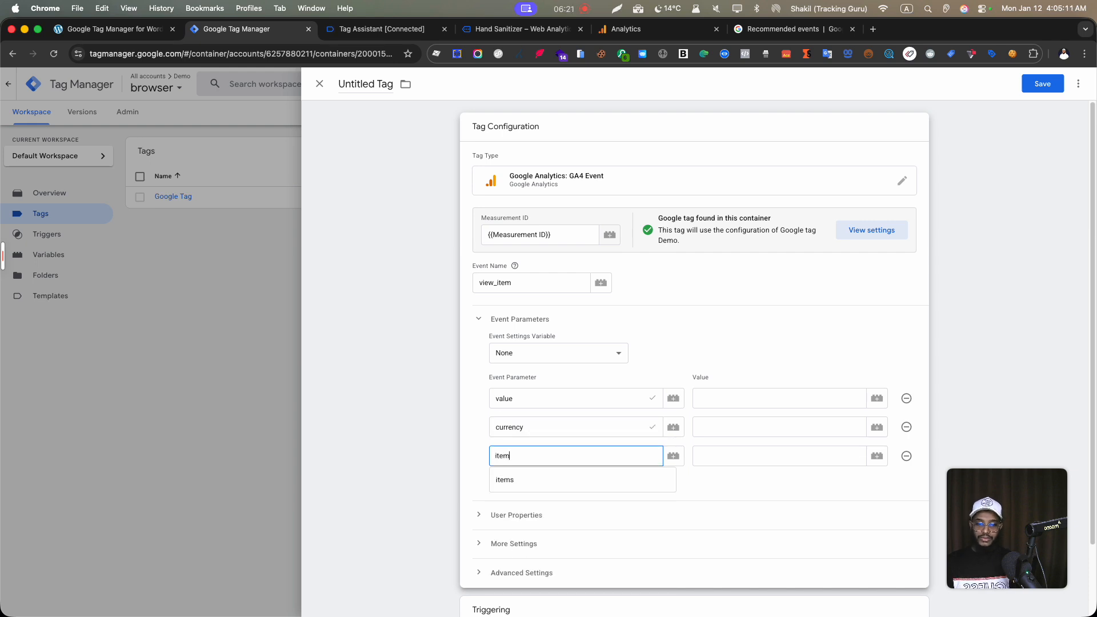
Create a new variable of type Data Layer Variable for the value parameter's value.
left_click(749, 398)
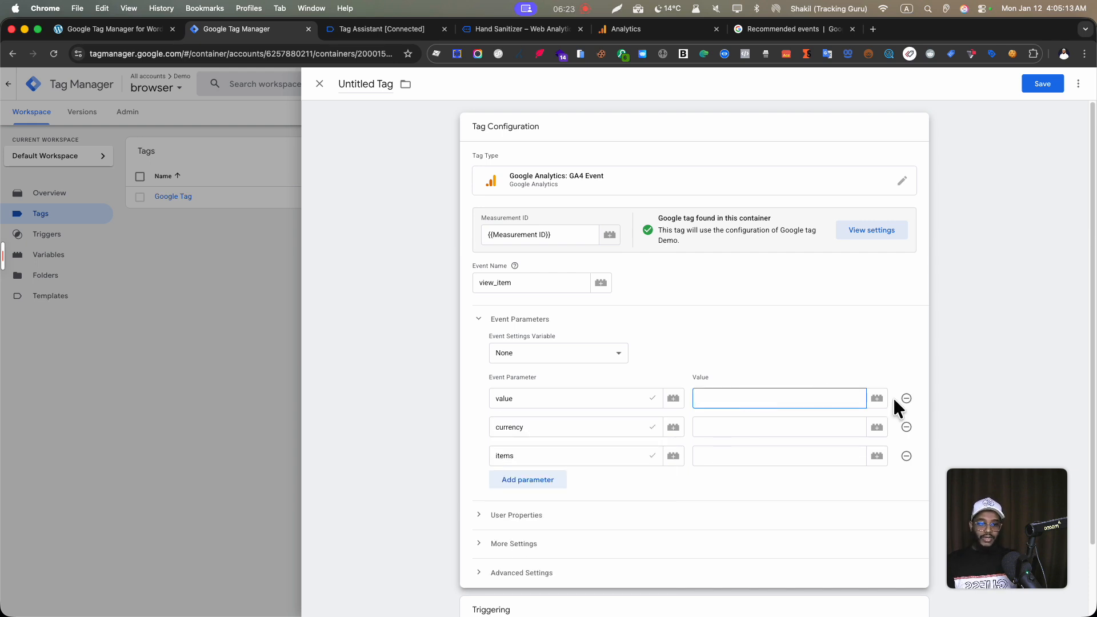
left_click(877, 399)
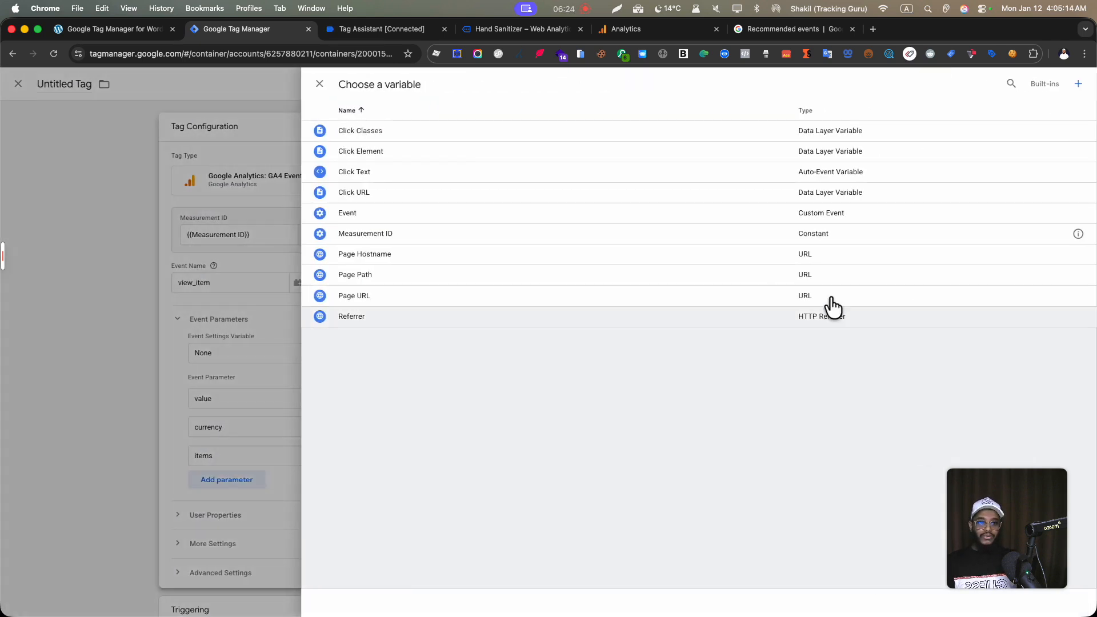
left_click(1074, 85)
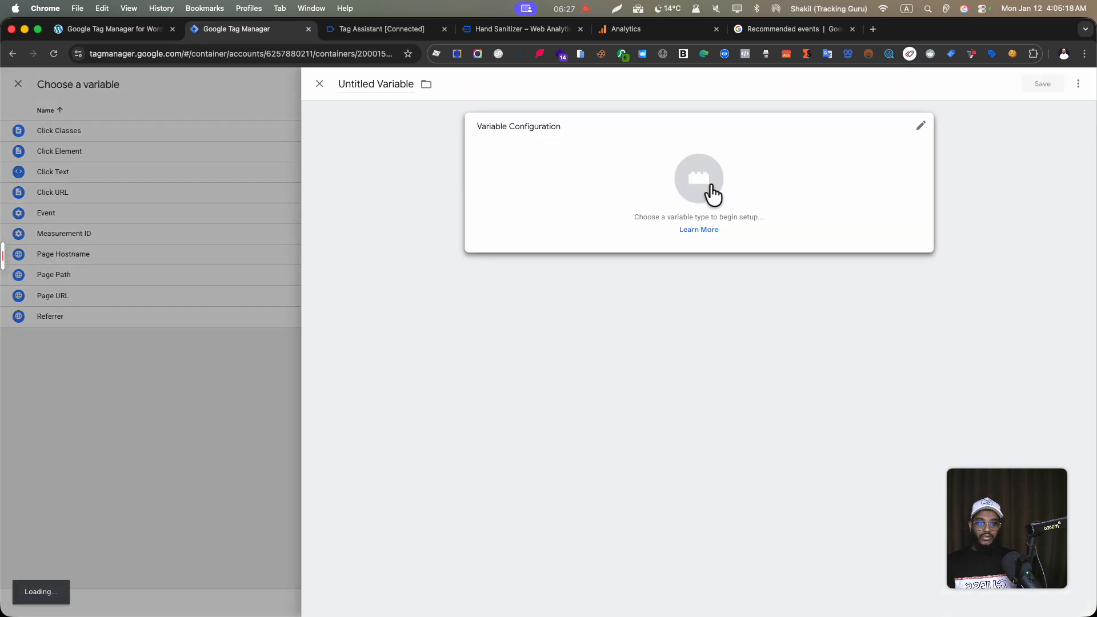
left_click(713, 195)
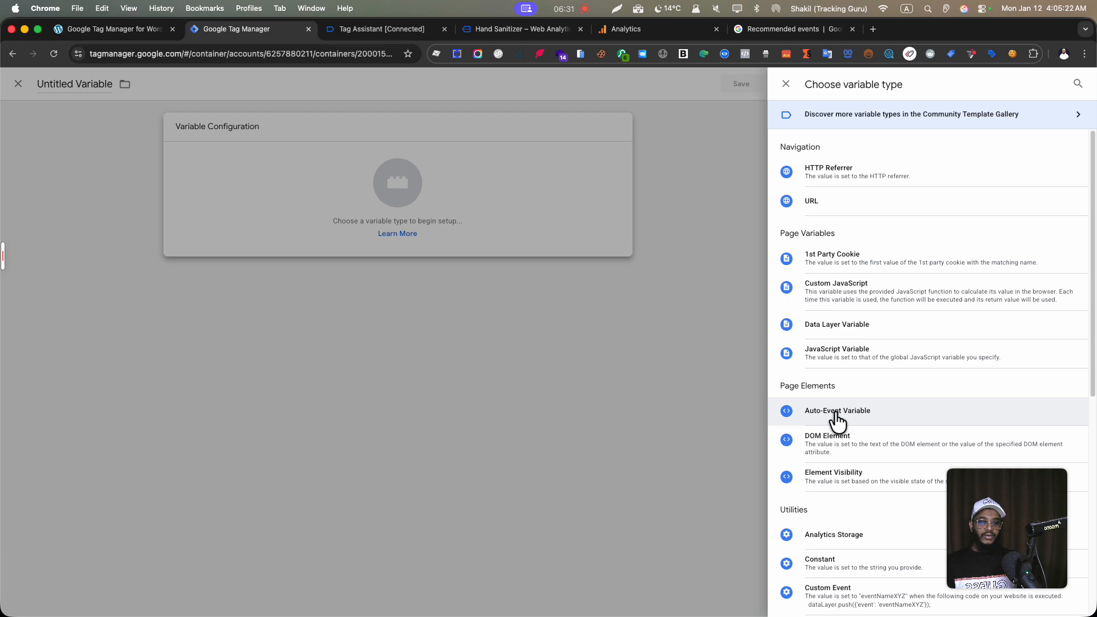
left_click(844, 327)
Examine the structure of the view_item data layer push in Tag Assistant, especially the ecommerce object and its items array.
left_click(369, 33)
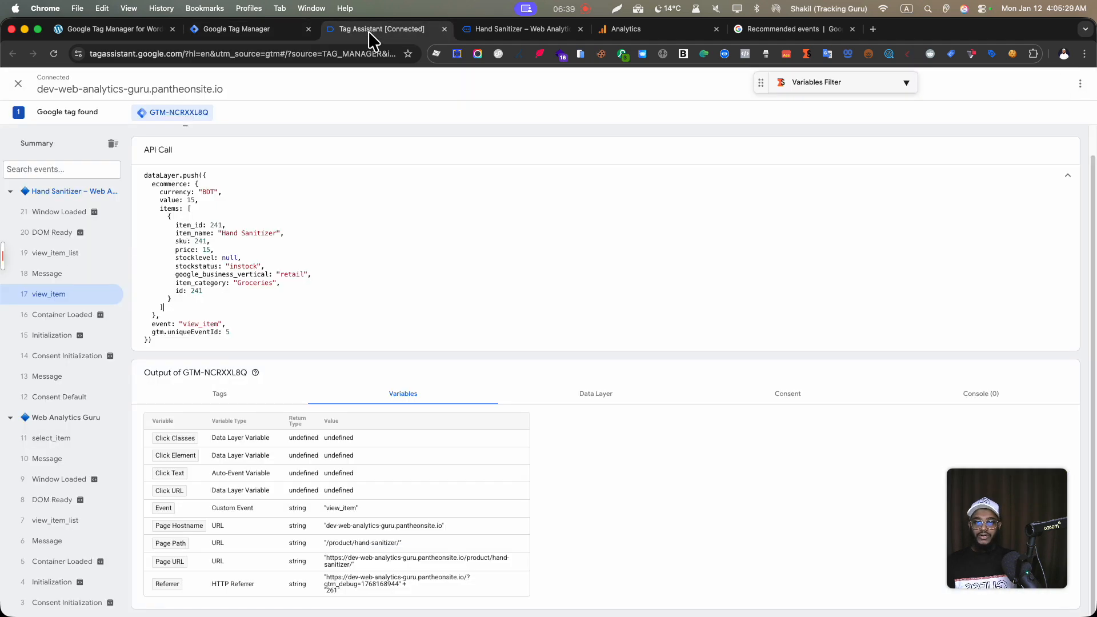
left_click_drag(144, 176, 177, 341)
left_click(188, 309)
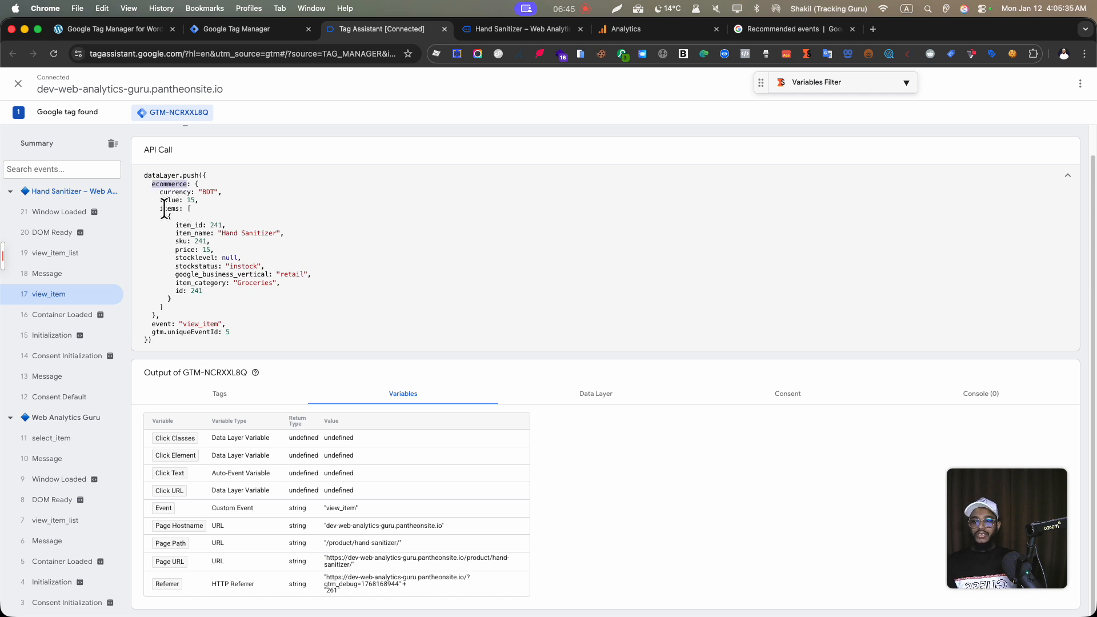
left_click_drag(162, 208, 217, 315)
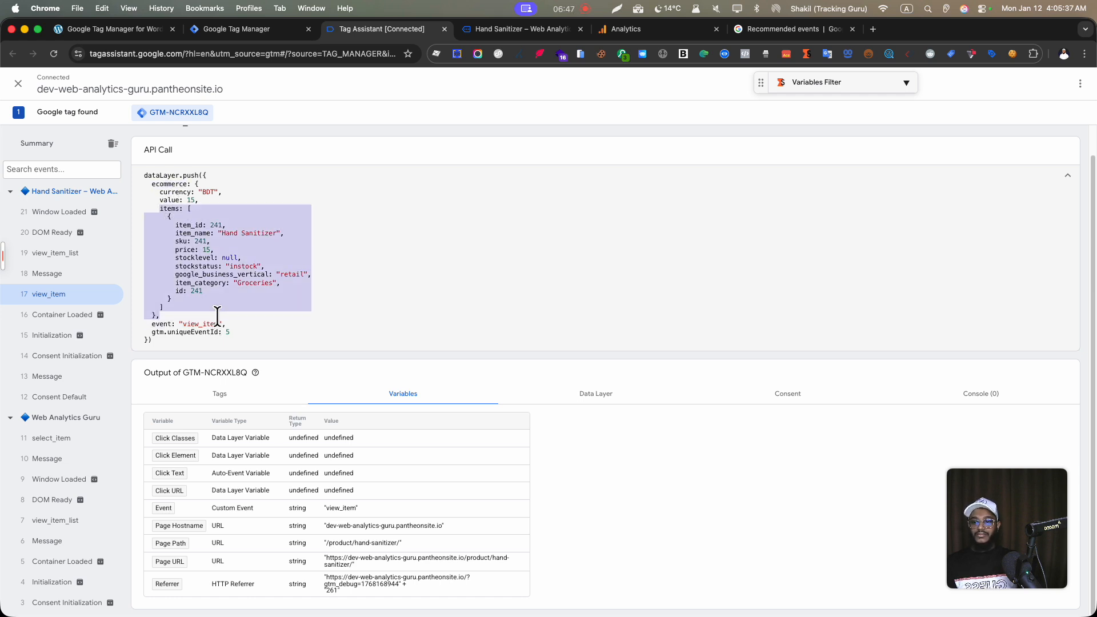
left_click(213, 281)
left_click_drag(155, 207, 230, 312)
left_click(236, 257)
left_click_drag(169, 220, 212, 297)
Copy the ecommerce key from the data layer push and set the Data Layer Variable Name to ecommerce.value in Google Tag Manager.
double_click(167, 183)
key("super+c")
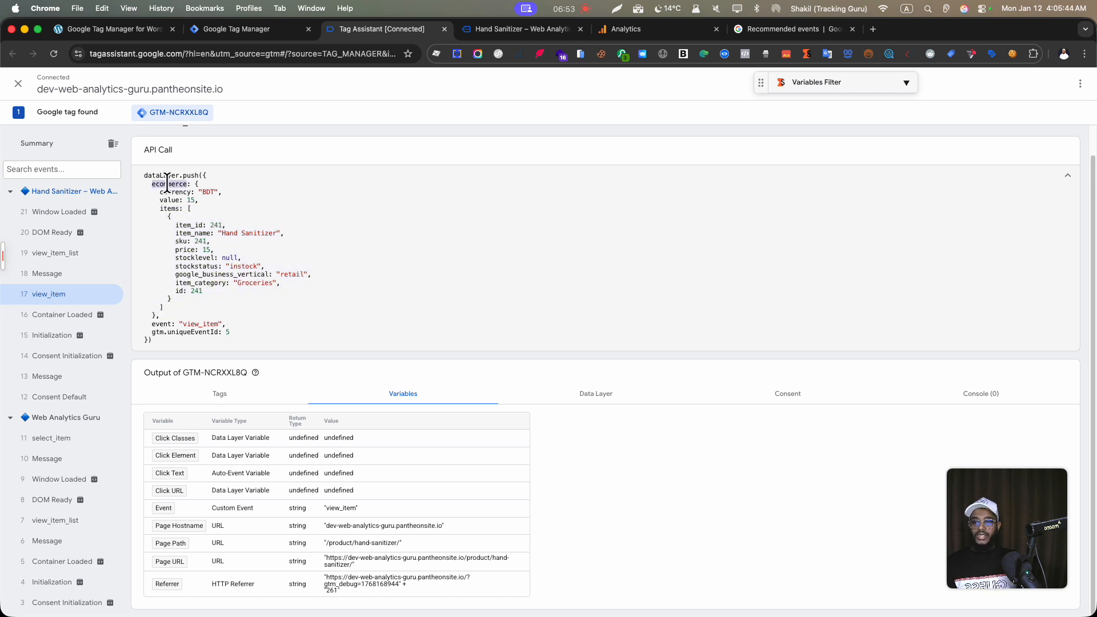
left_click_drag(195, 182, 228, 334)
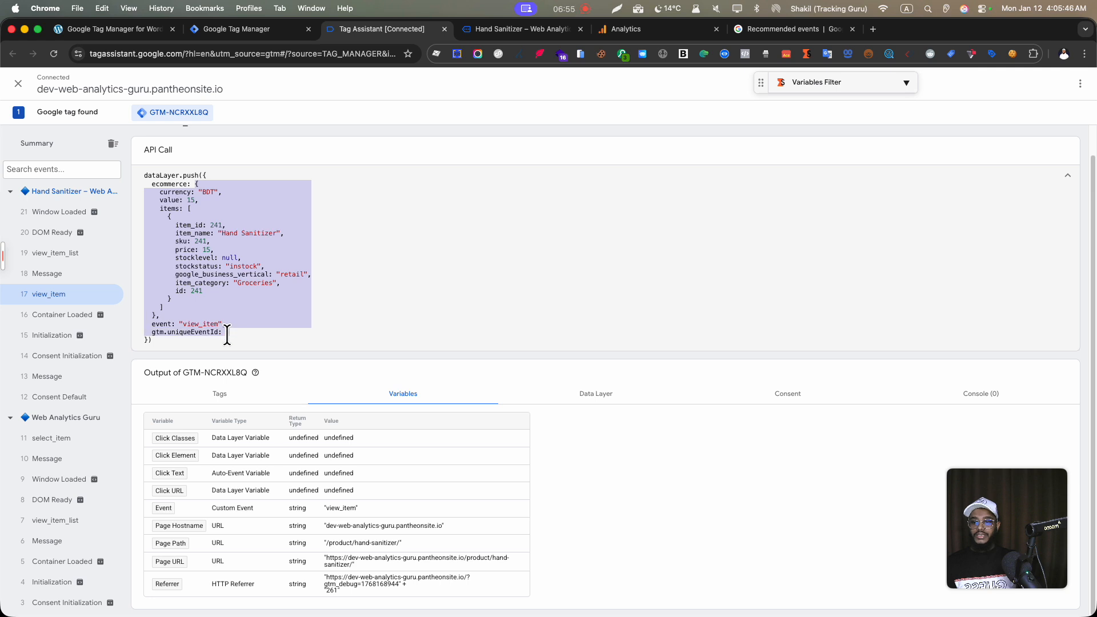
left_click(244, 267)
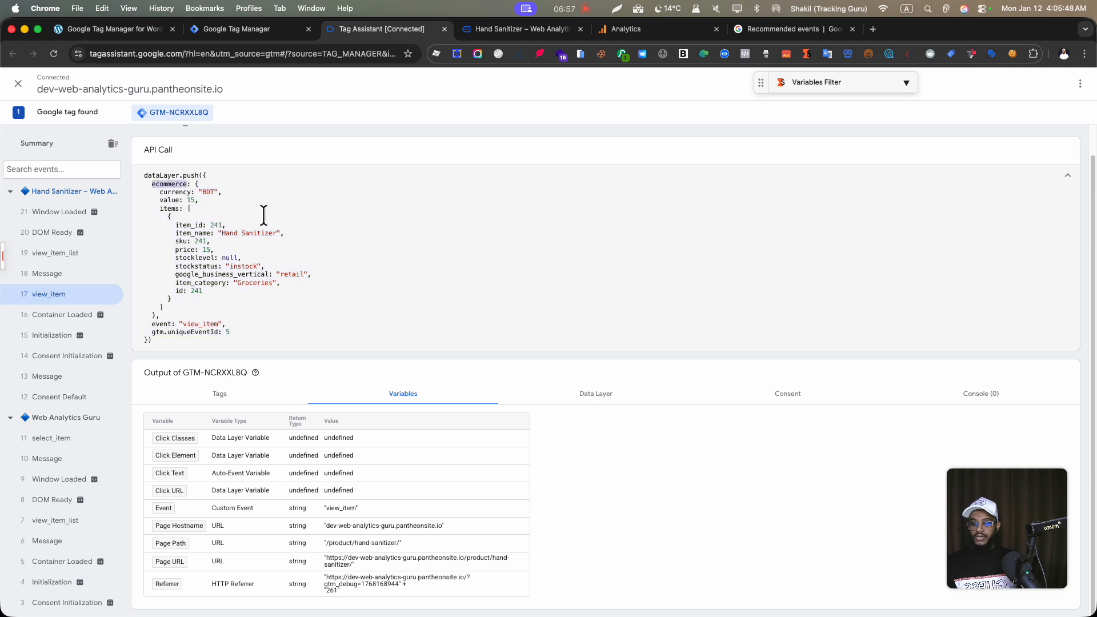
left_click(170, 200)
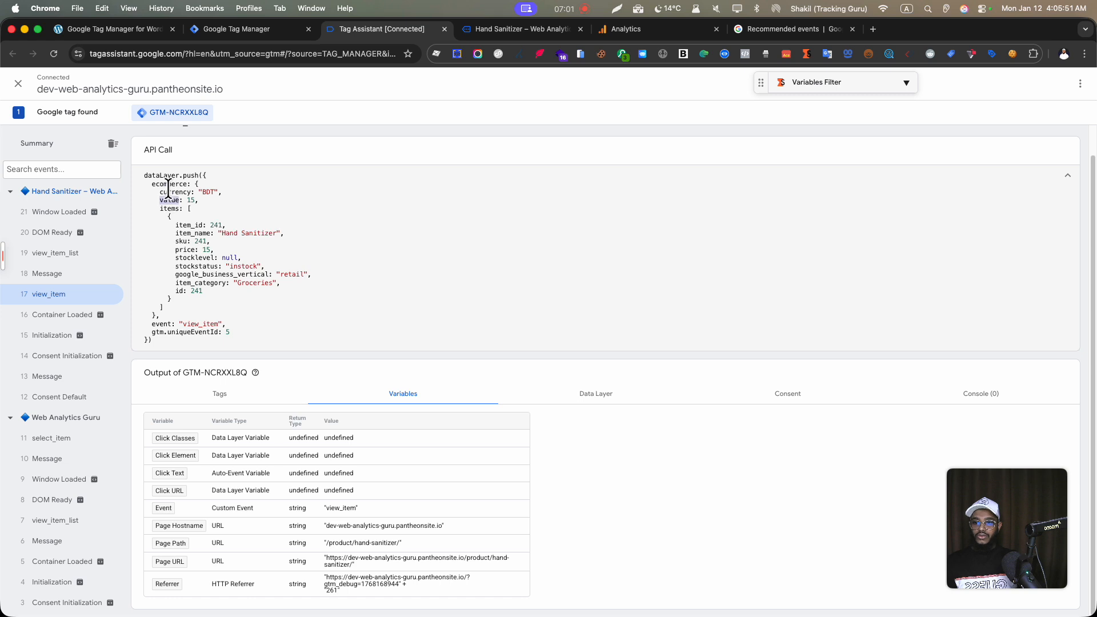
left_click(266, 33)
key("super+v")
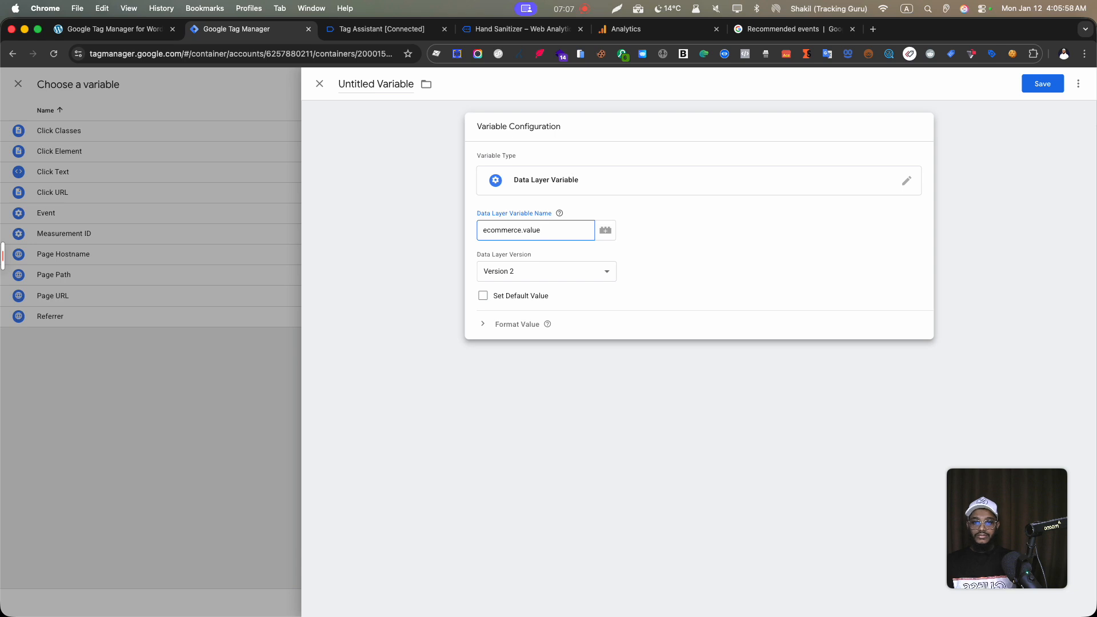
Name the variable "dlv - value" and save it as the value parameter's value.
double_click(357, 84)
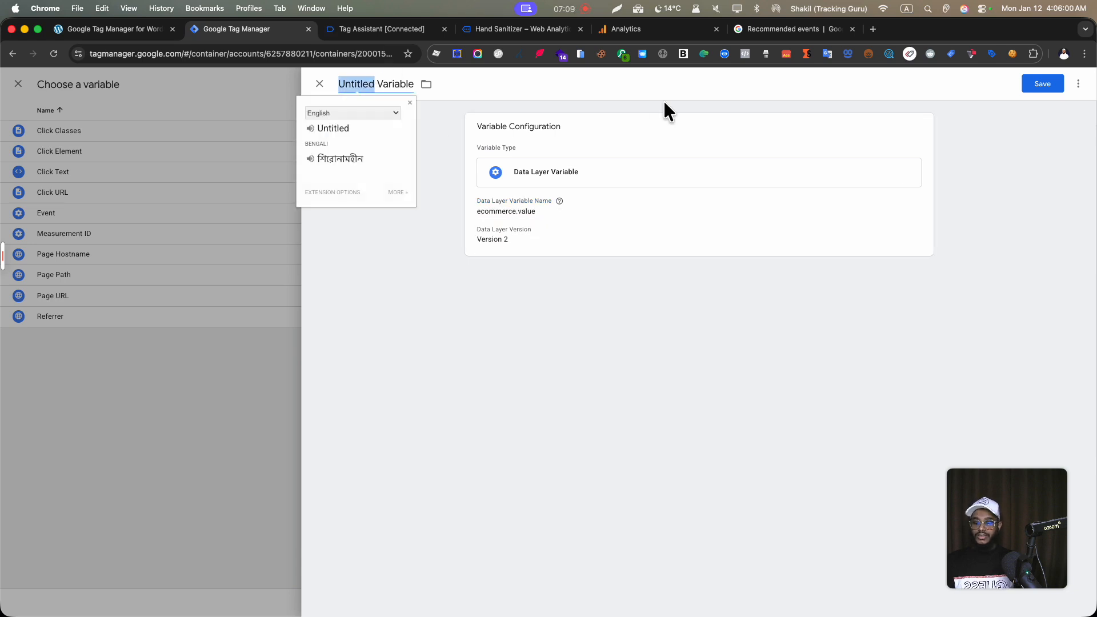
key("super+a")
type("val")
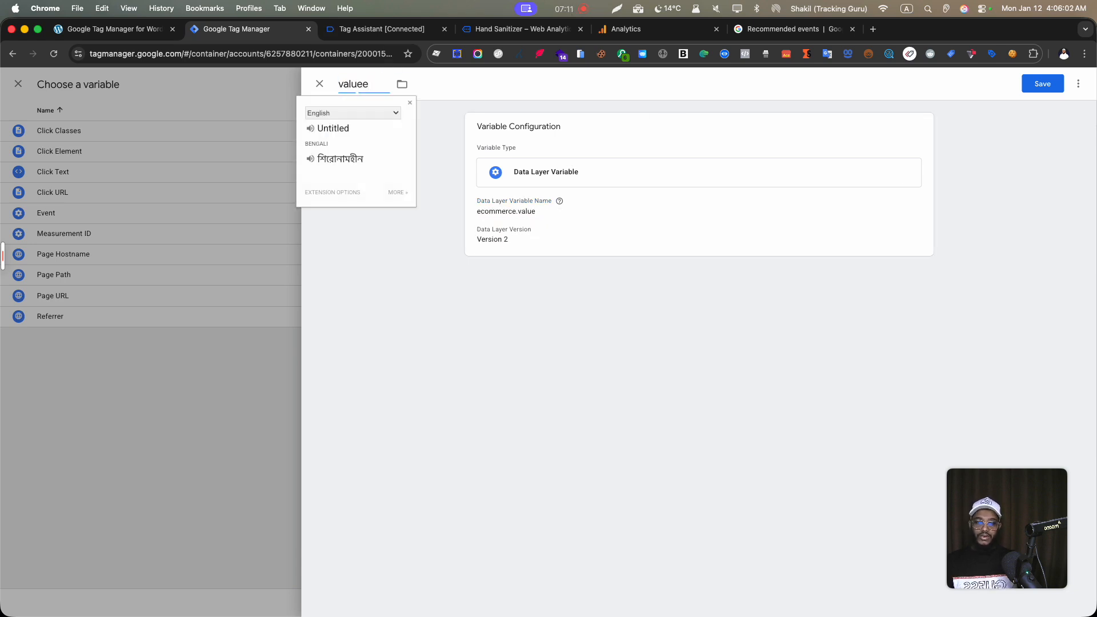
type("dlv -")
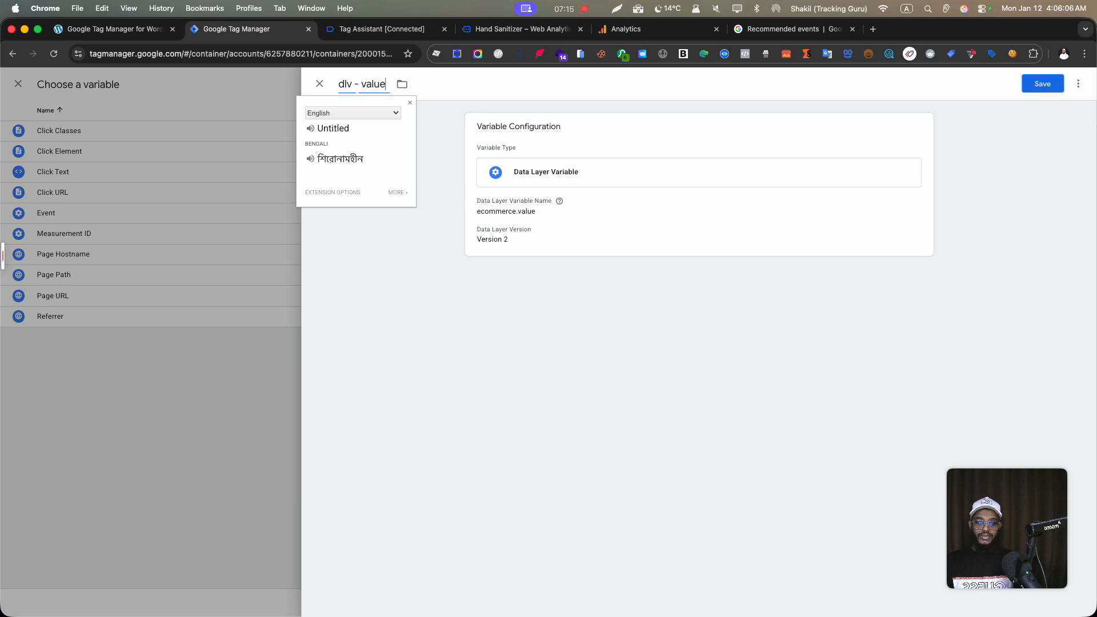
left_click(1041, 87)
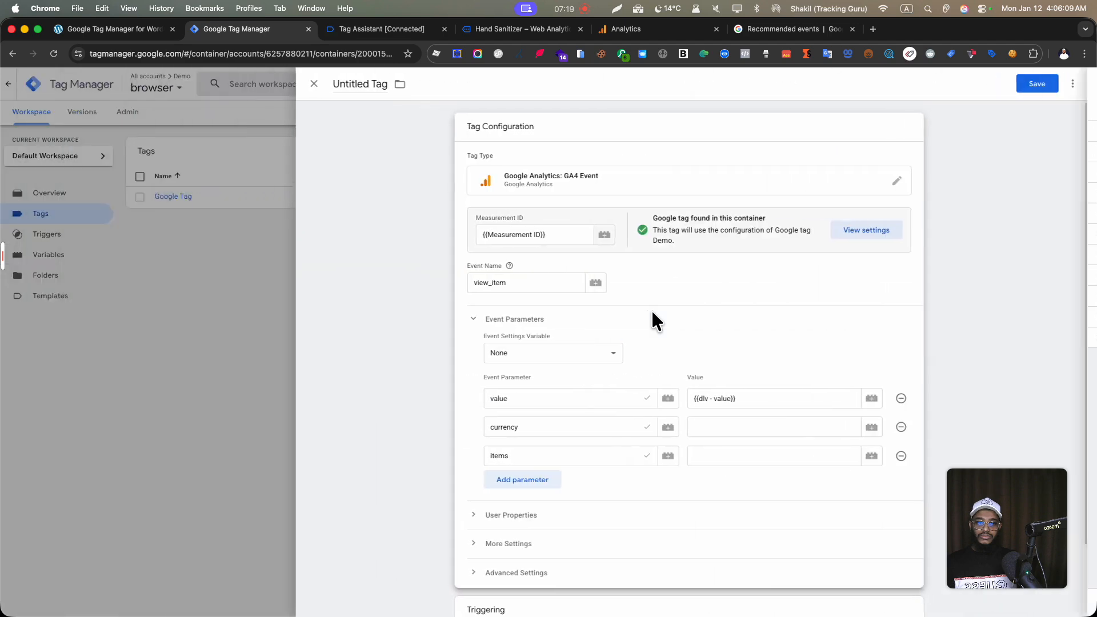
Create a new JavaScript Variable for the currency parameter's value, with the Global Variable Name ecommerce.currency.
left_click(791, 427)
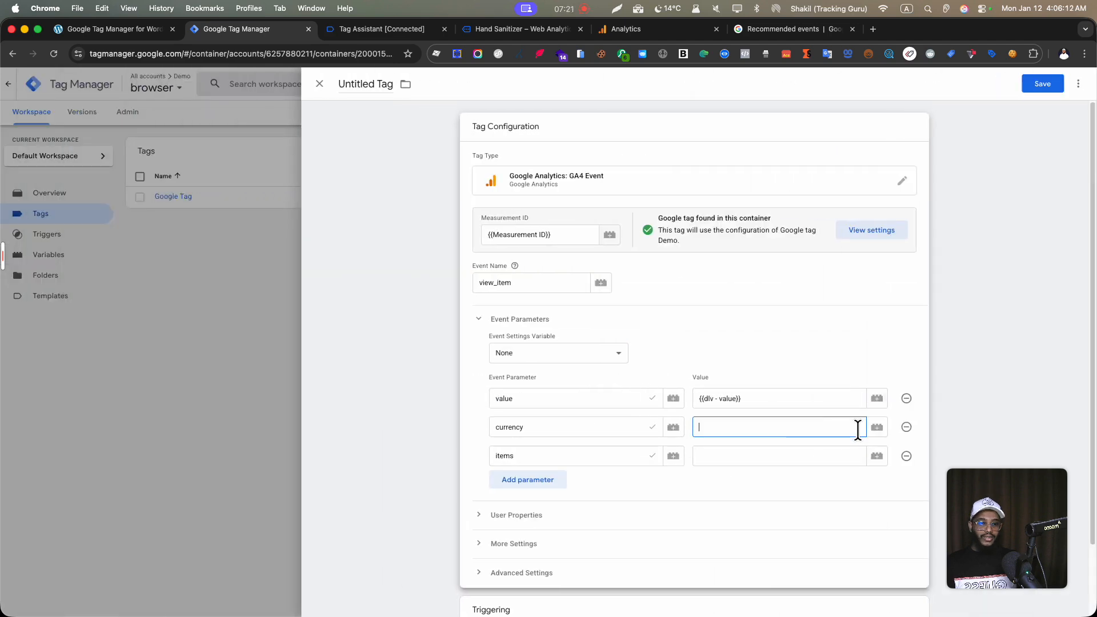
left_click(877, 429)
left_click(1077, 86)
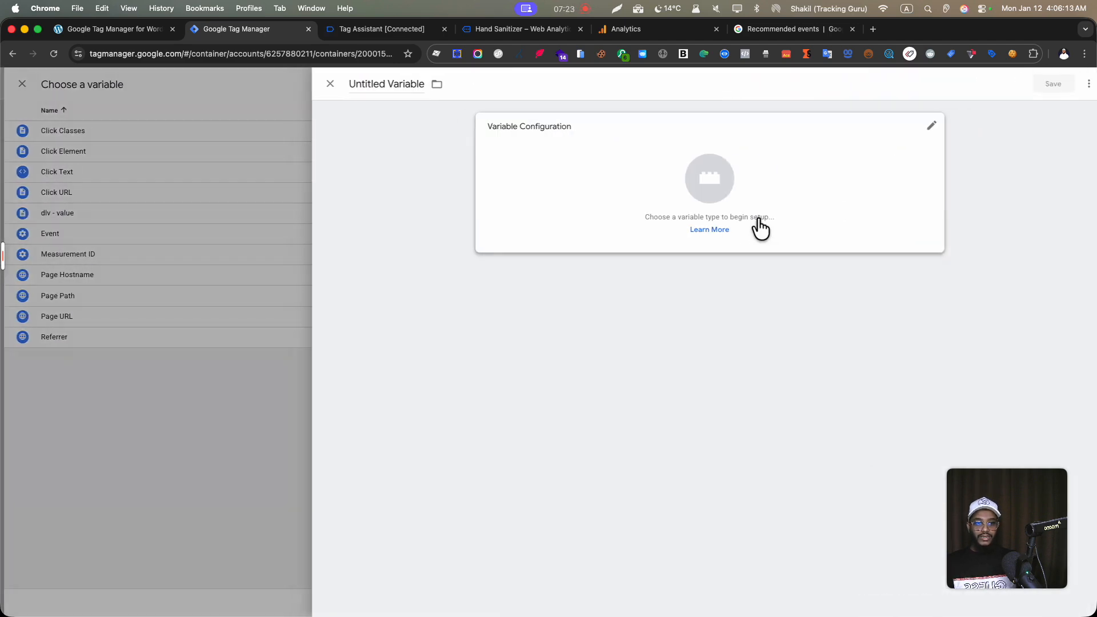
left_click(759, 227)
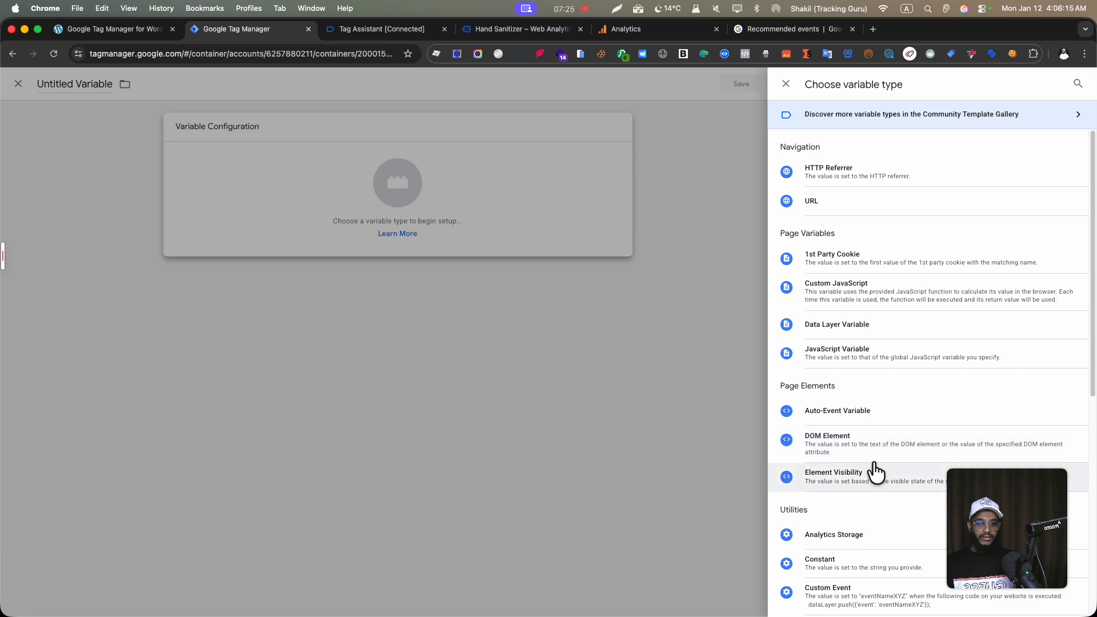
left_click(870, 351)
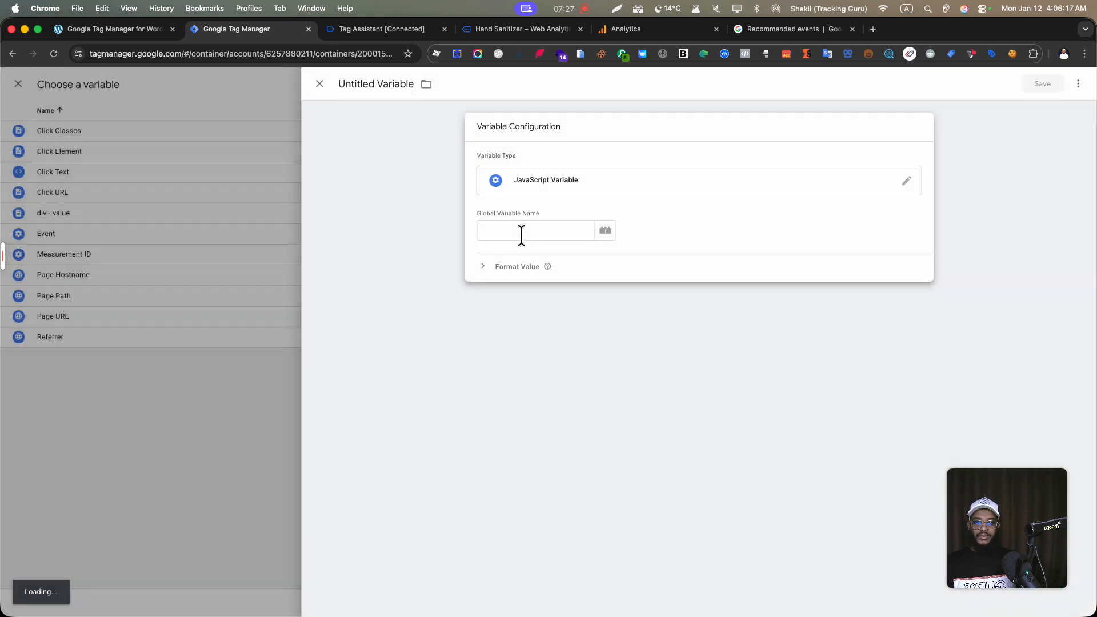
left_click(522, 235)
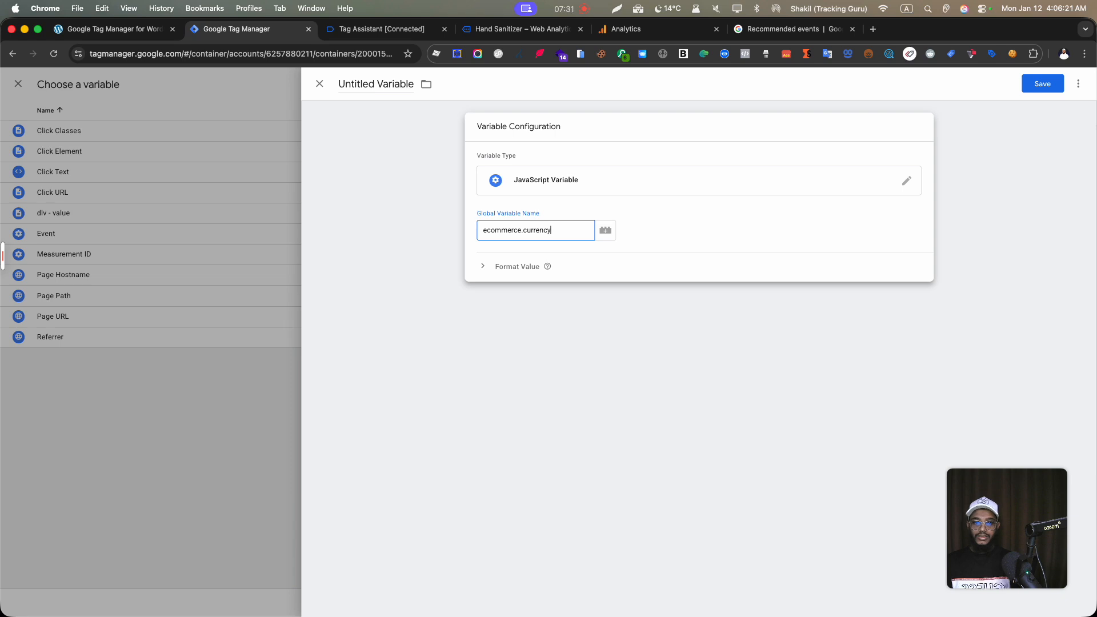
Check the ecommerce and currency keys of the view_item push in Tag Assistant against the variable name in Google Tag Manager.
left_click(369, 26)
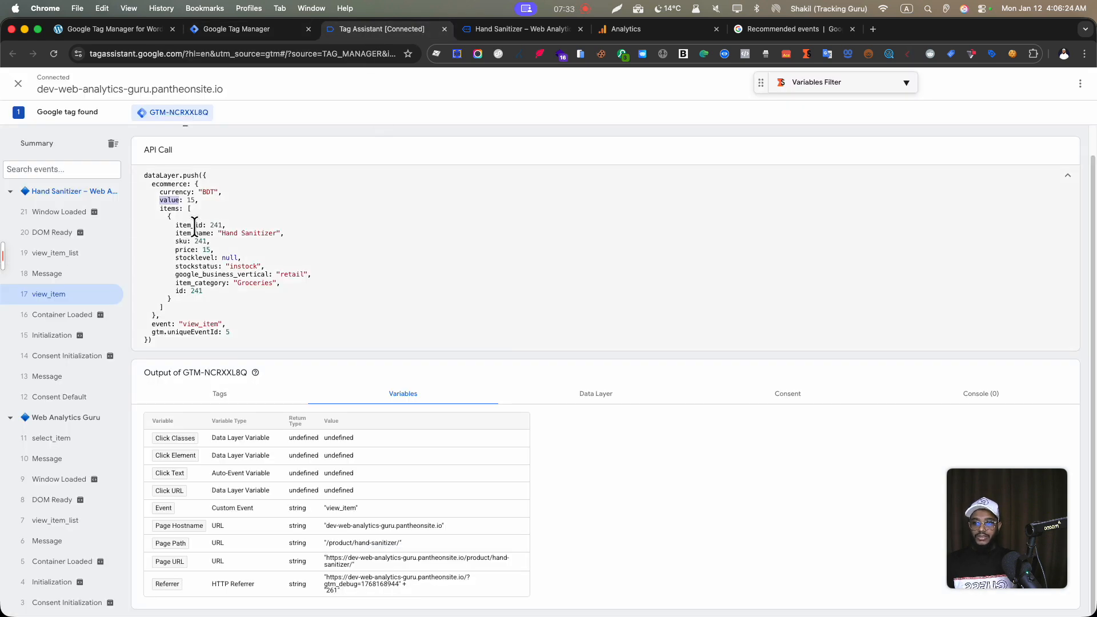
left_click_drag(159, 192, 174, 192)
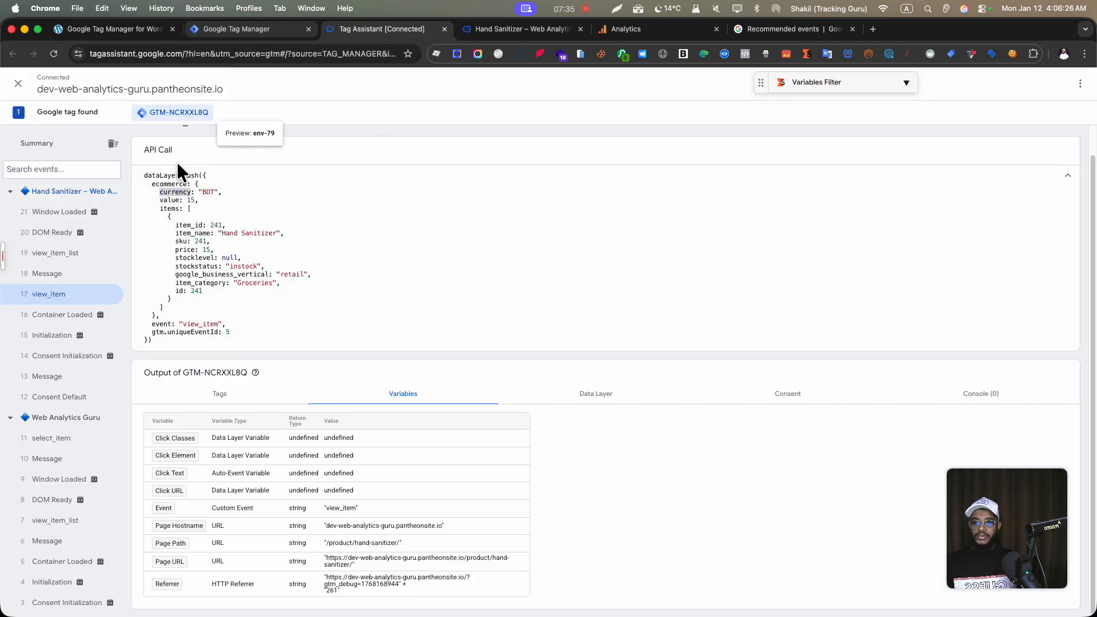
double_click(167, 184)
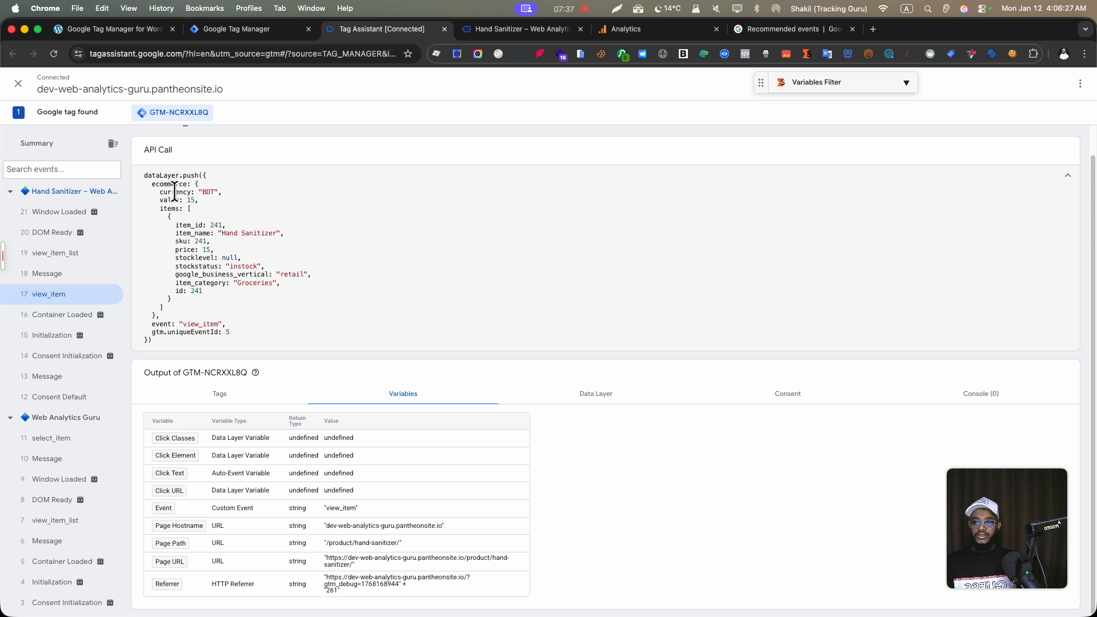
left_click(255, 36)
double_click(568, 229)
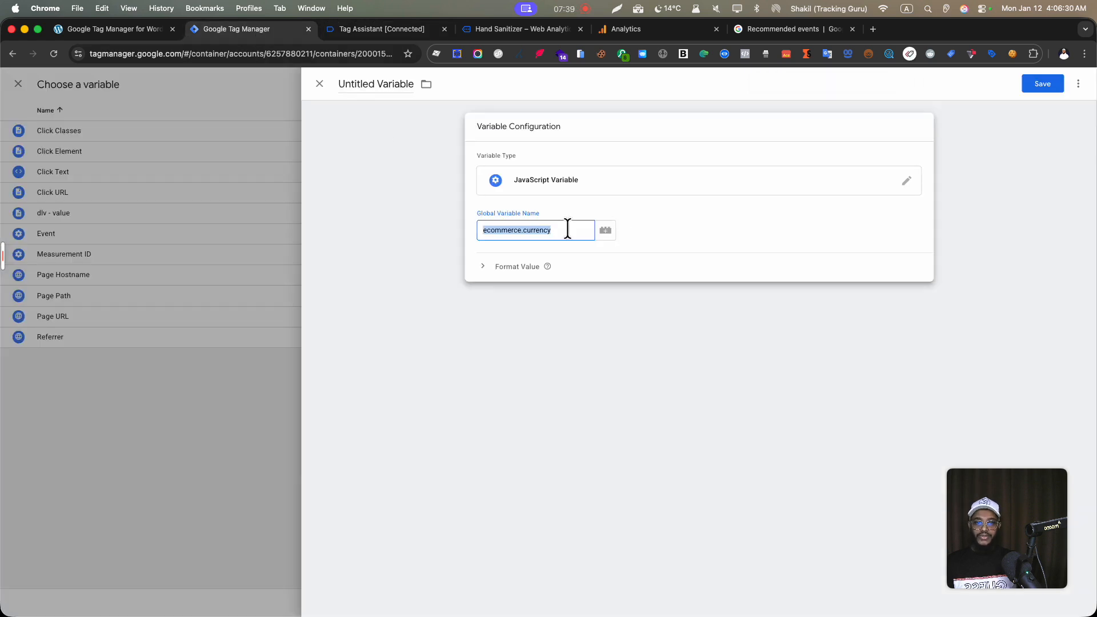
Name the variable "dlv - currency" and save it as the currency parameter's value.
double_click(382, 80)
triple_click(383, 75)
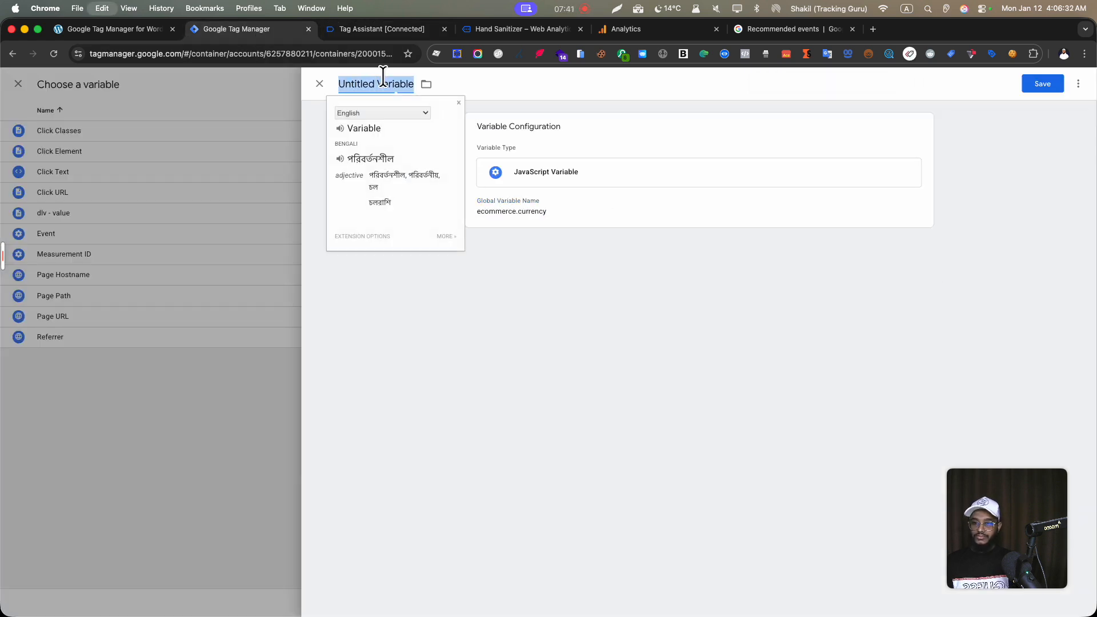
type("dlv - currency")
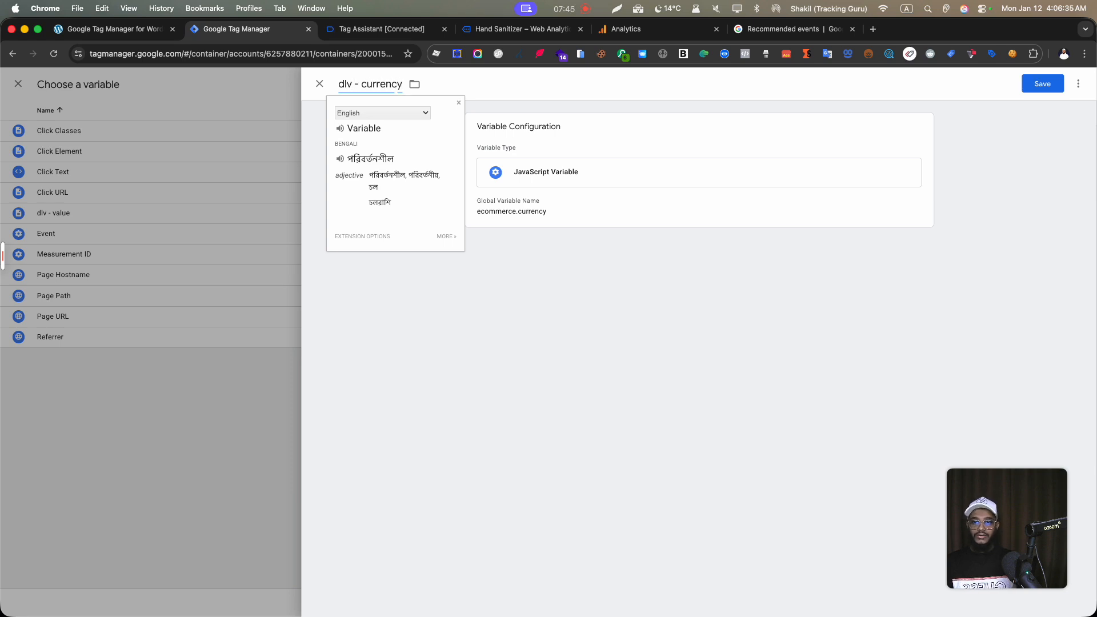
left_click(1054, 87)
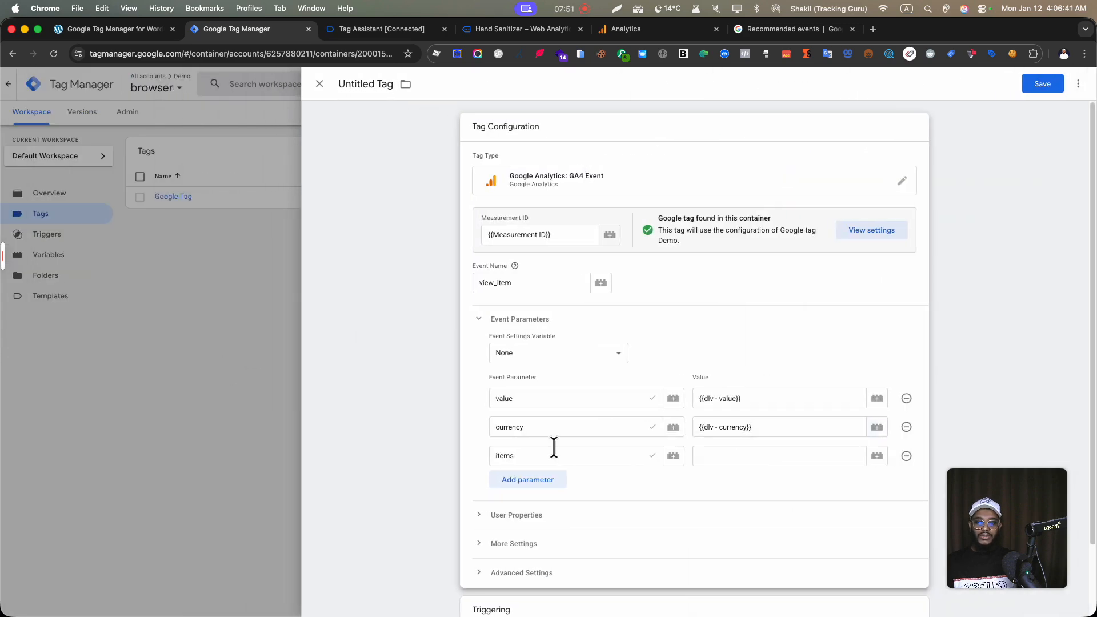
Create a new variable of type Data Layer Variable for the items parameter's value.
left_click(877, 455)
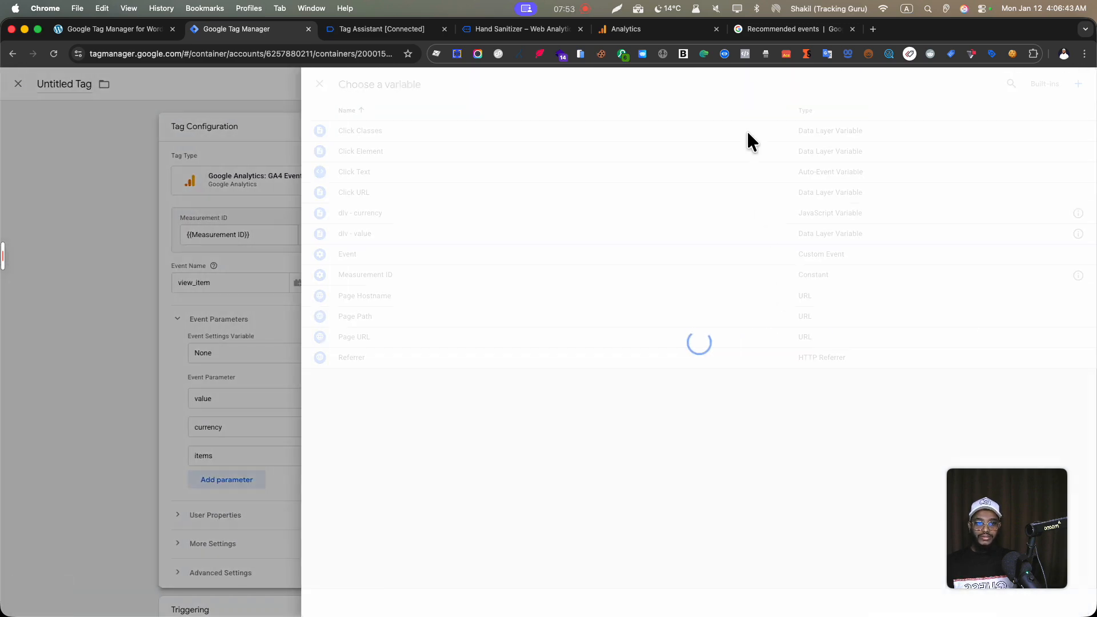
left_click(1078, 84)
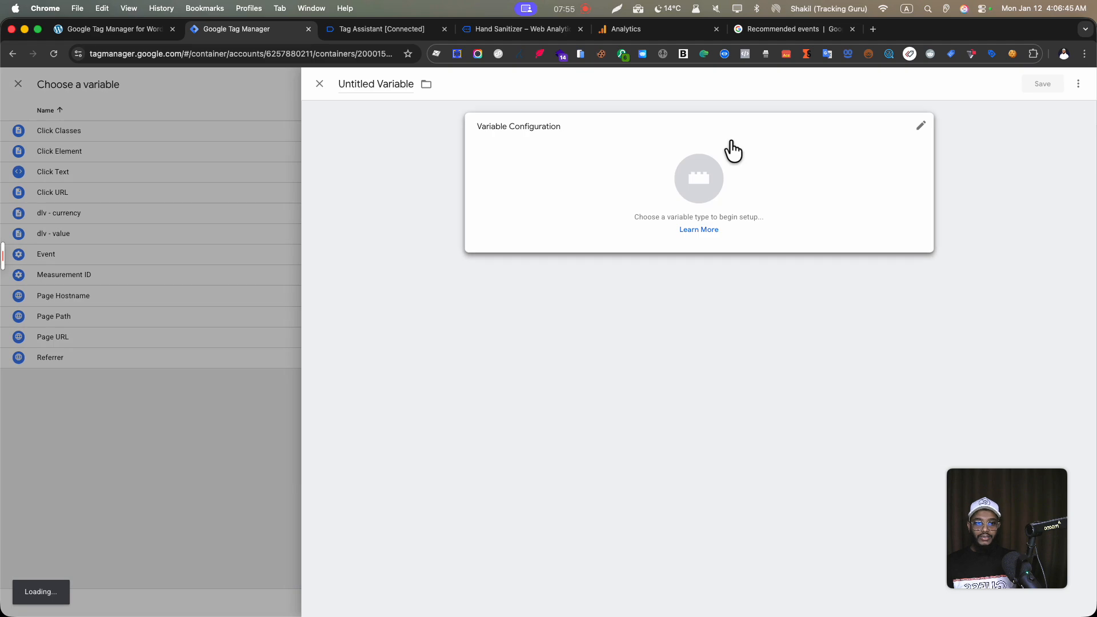
left_click(732, 152)
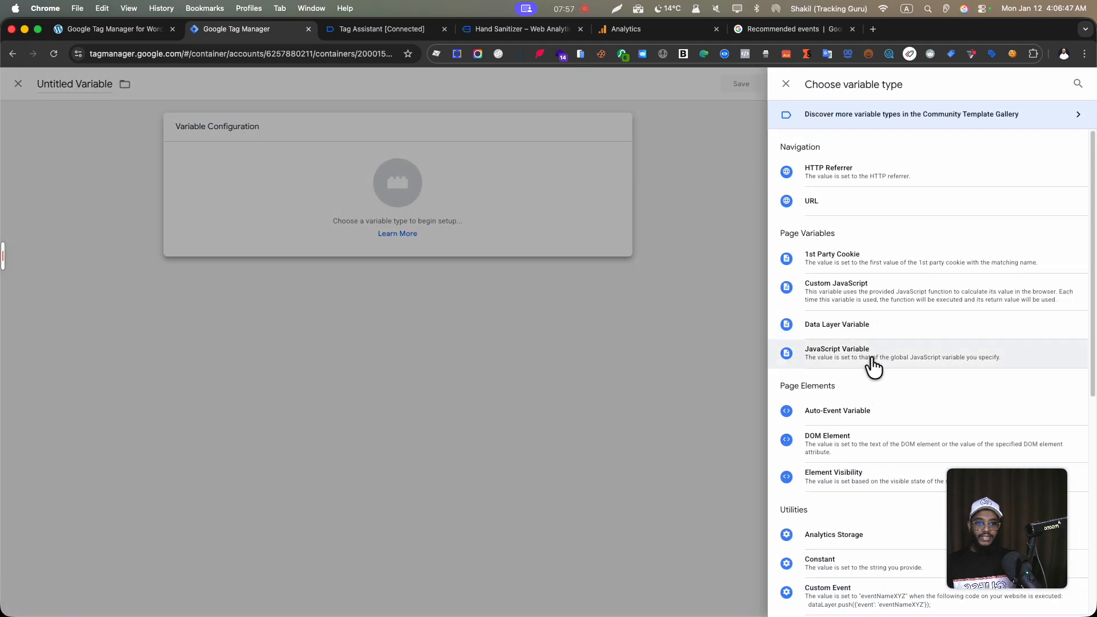
left_click(845, 324)
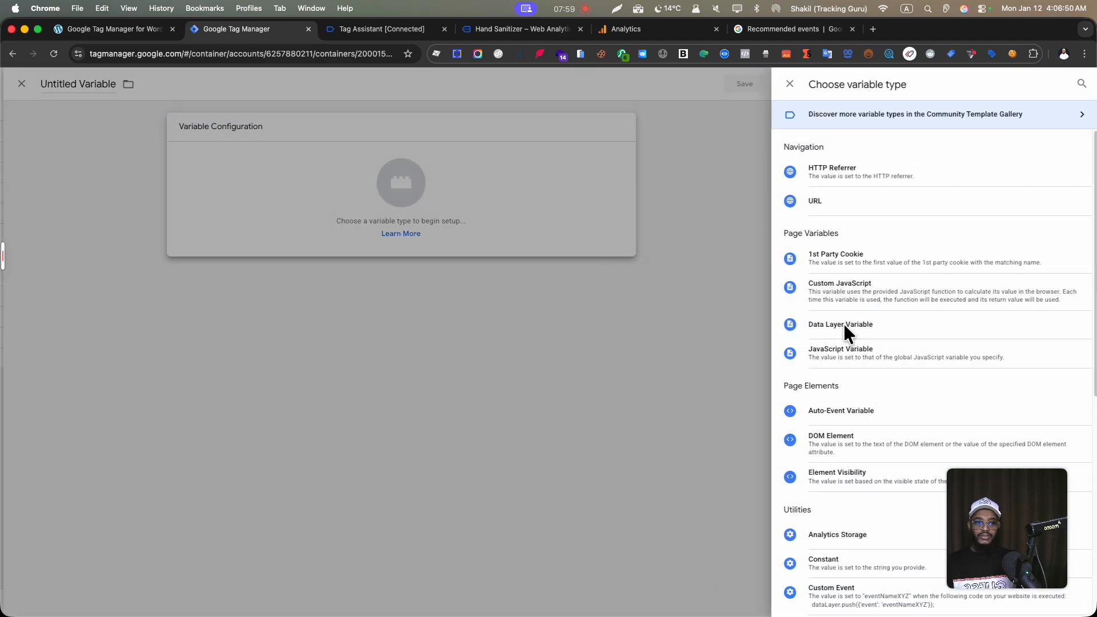
Copy the ecommerce key from Tag Assistant's view_item push and set the Data Layer Variable Name to ecommerce.items in Google Tag Manager.
left_click(383, 33)
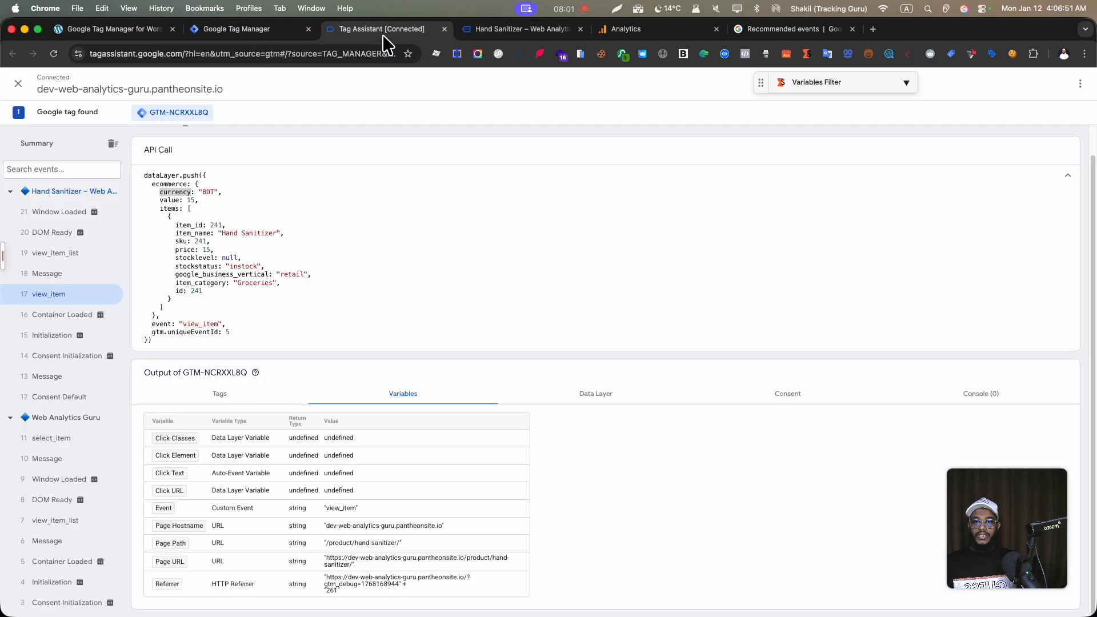
left_click(171, 210)
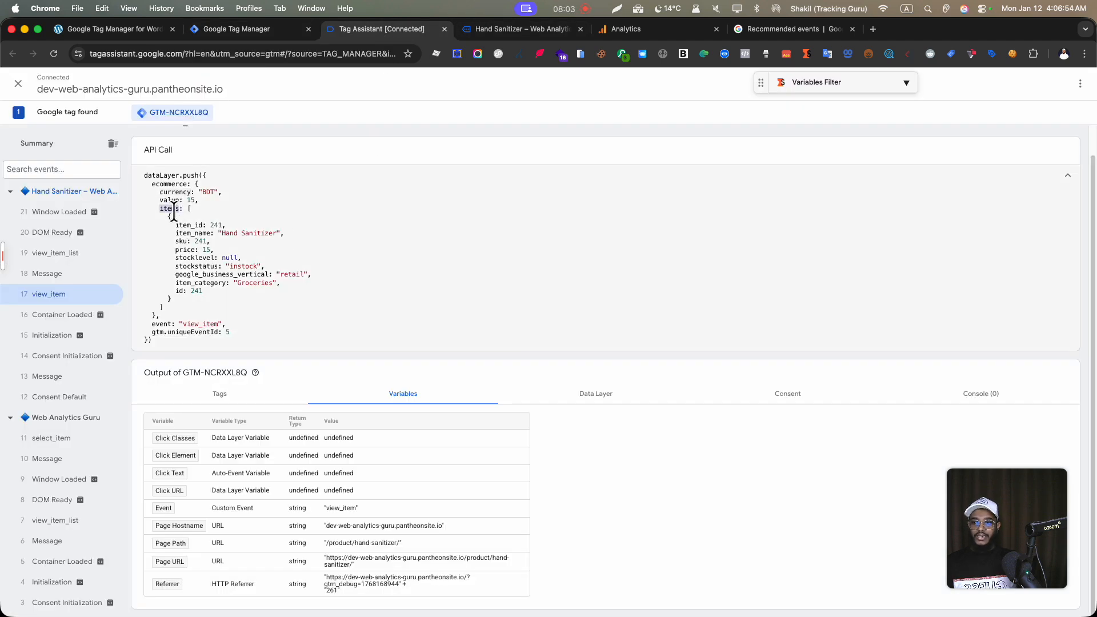
left_click_drag(179, 207, 147, 183)
double_click(170, 184)
key("super+c")
left_click(191, 225)
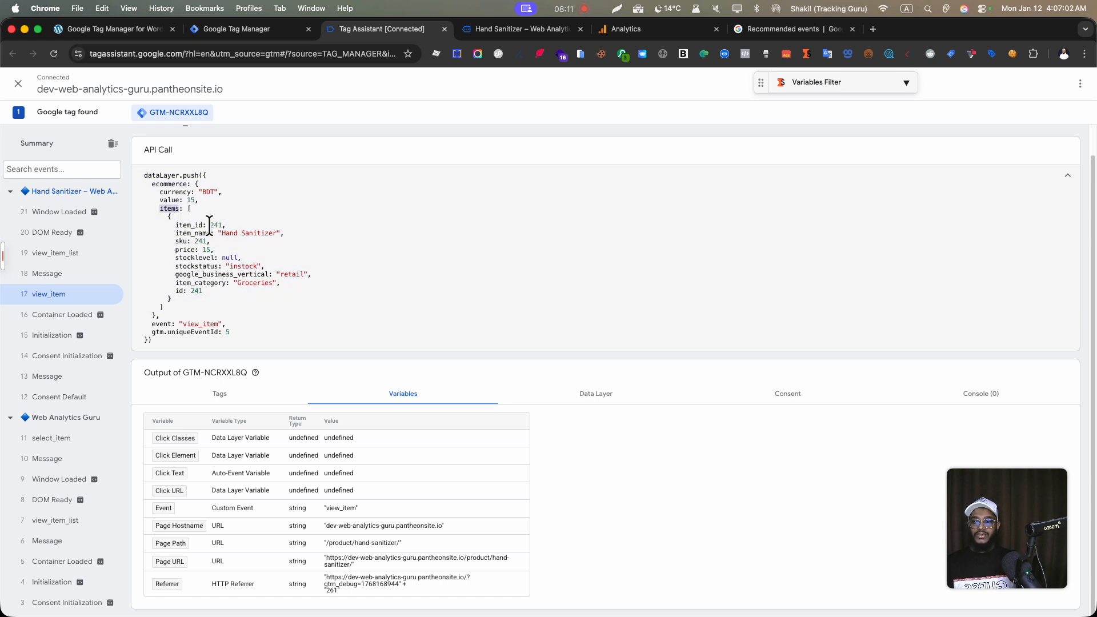
left_click(240, 30)
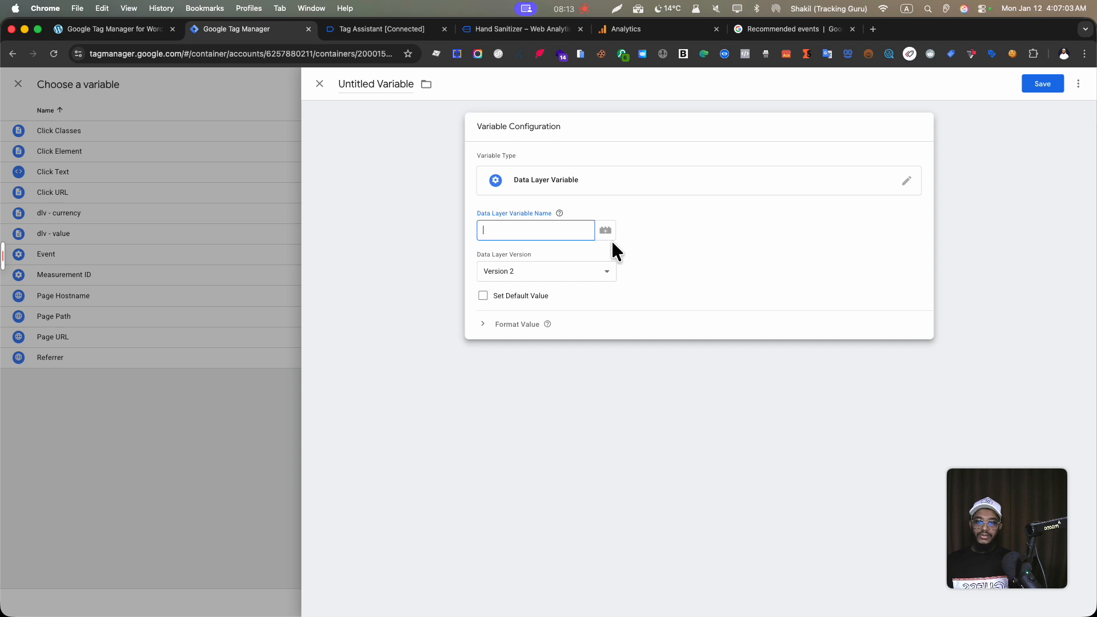
key("super+v")
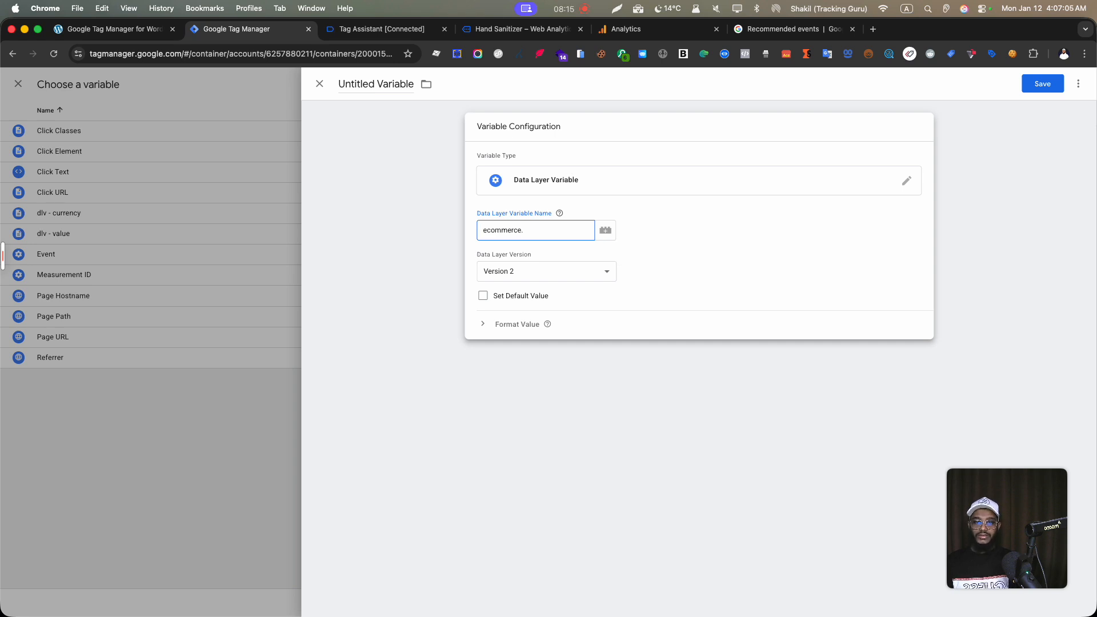
Name the variable "dlv - items" and save it as the items parameter's value.
left_click(374, 84)
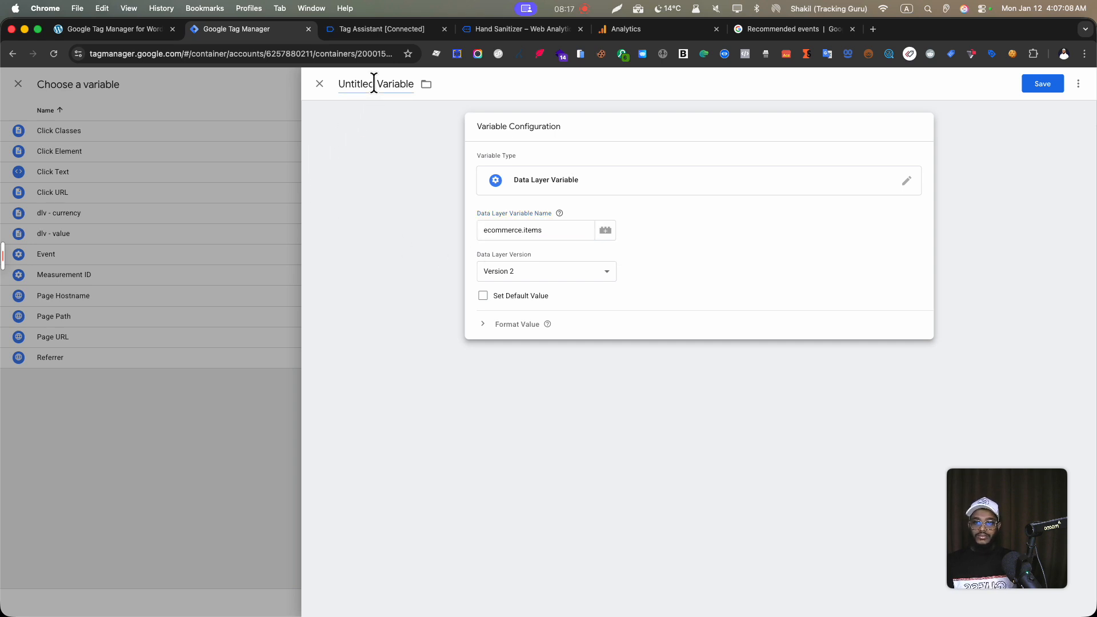
type("dlv - items")
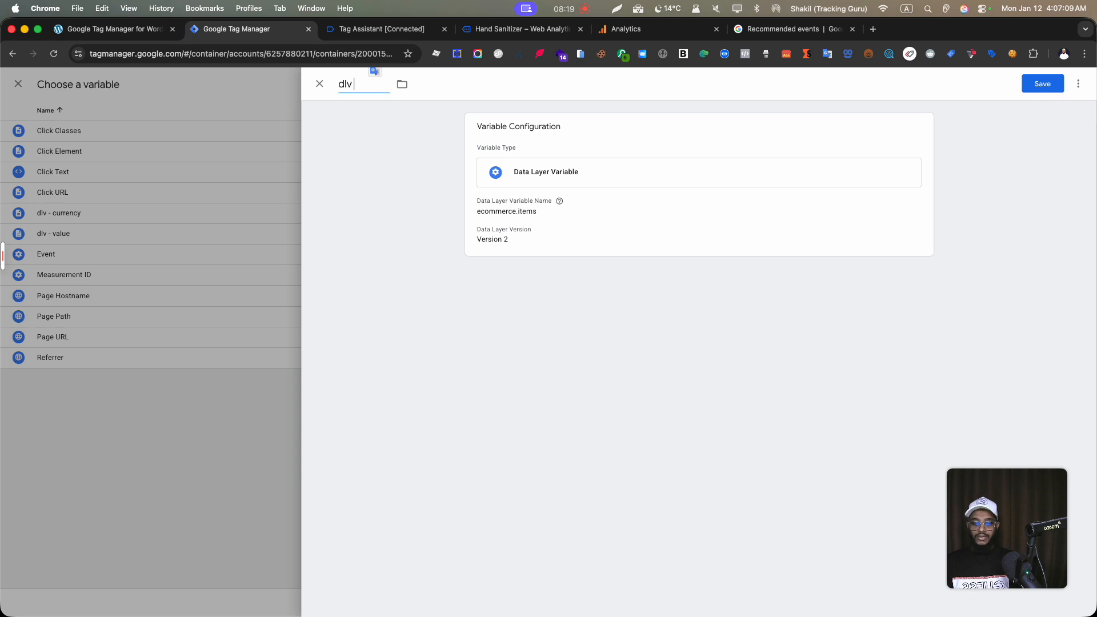
left_click(1042, 86)
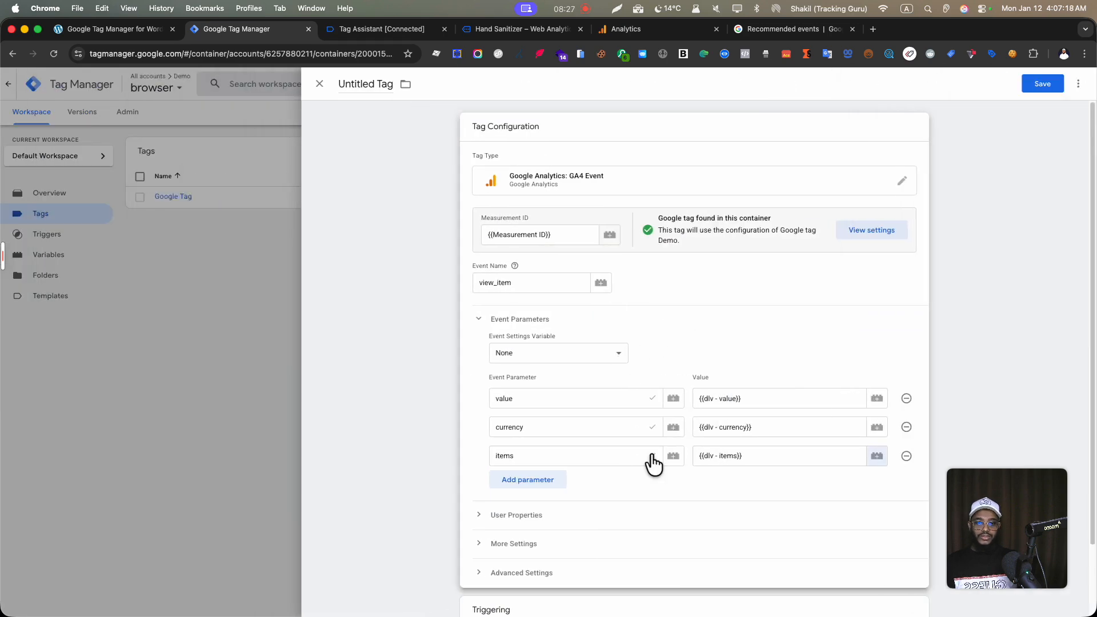
Save the GA4 event tag under the name "Google Analytics GA4 Event - view item".
scroll(623, 446, "up", 2)
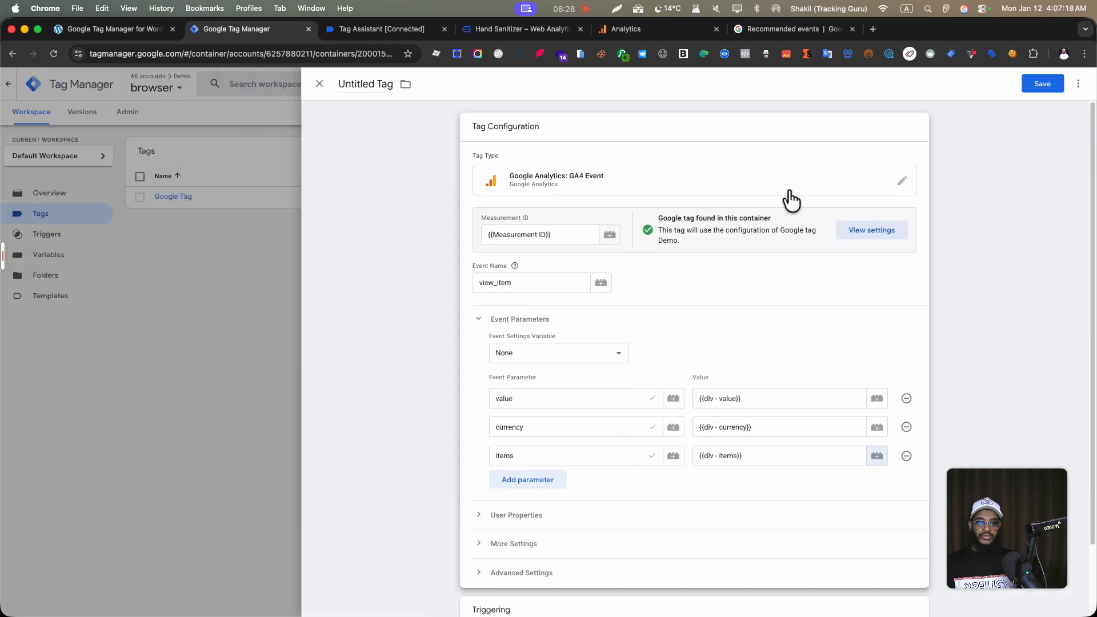
left_click(1037, 86)
key("Right")
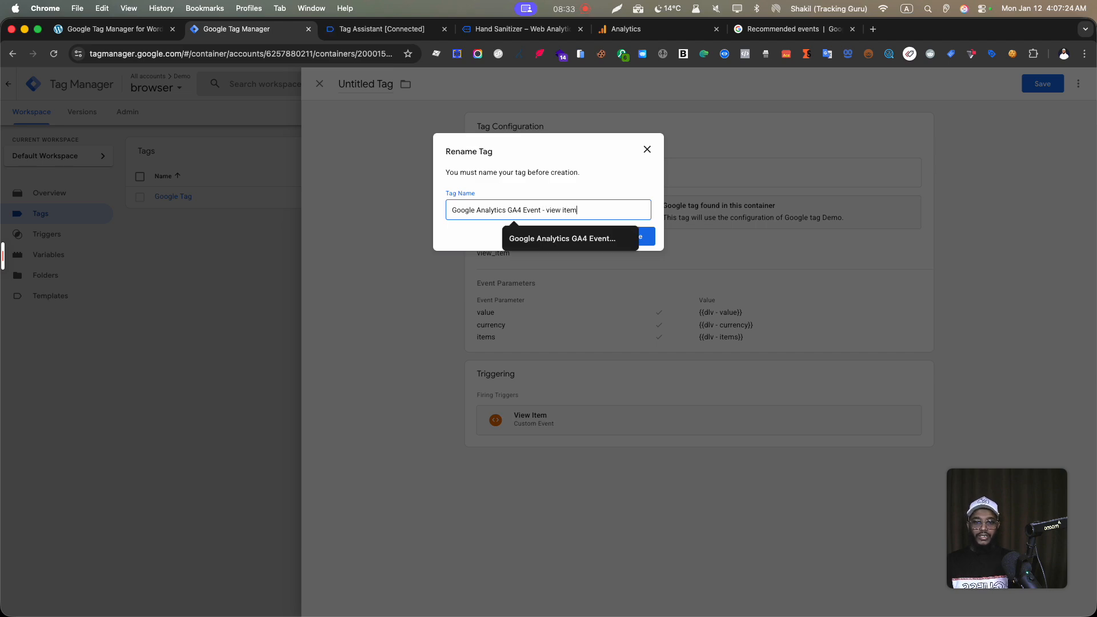
key("Return")
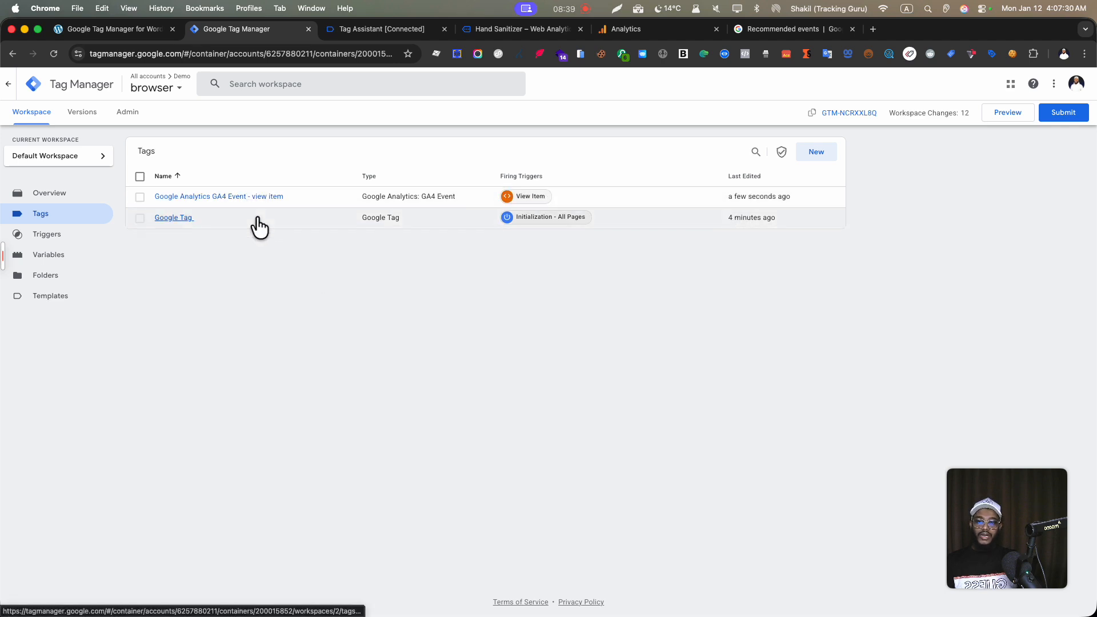
Add the configuration parameter send_page_view with the value true to the Google Tag and save the tag.
left_click(184, 222)
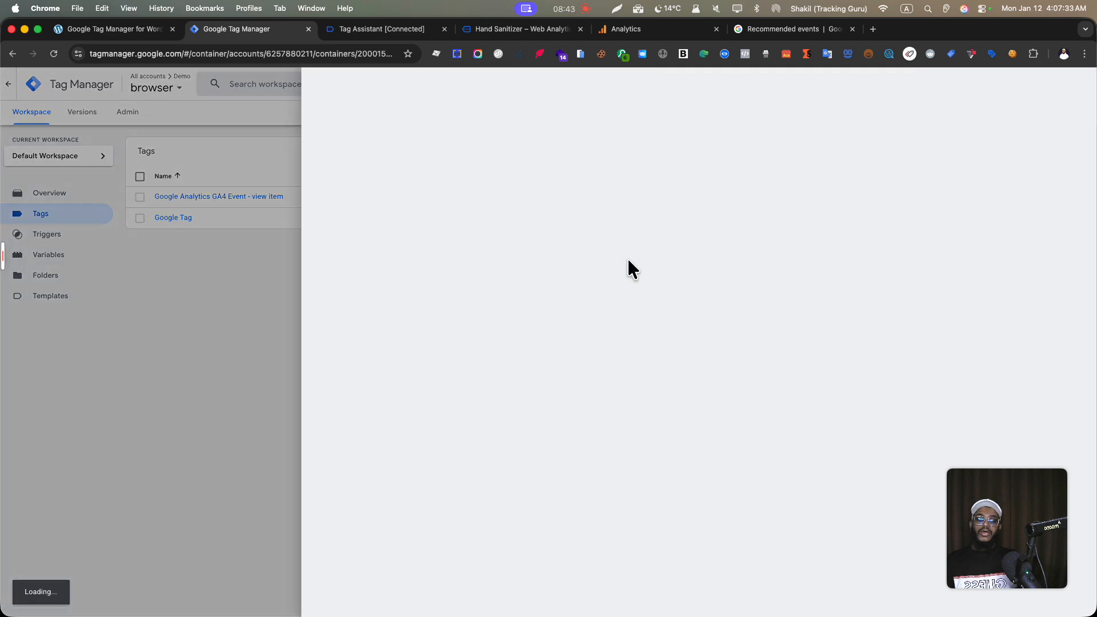
left_click(549, 305)
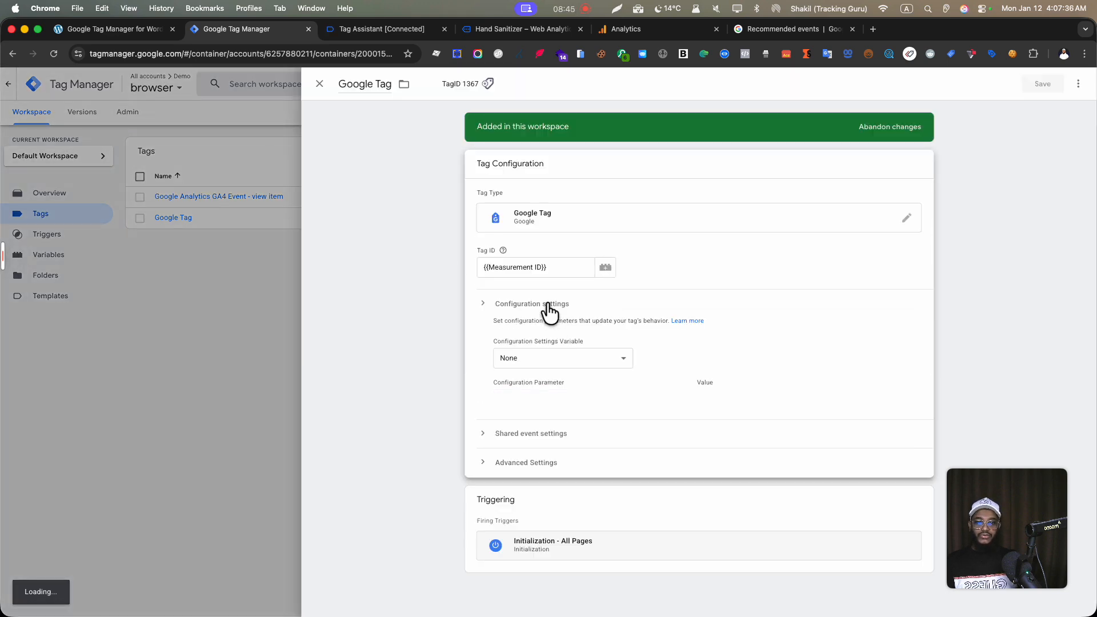
left_click(560, 394)
type("se")
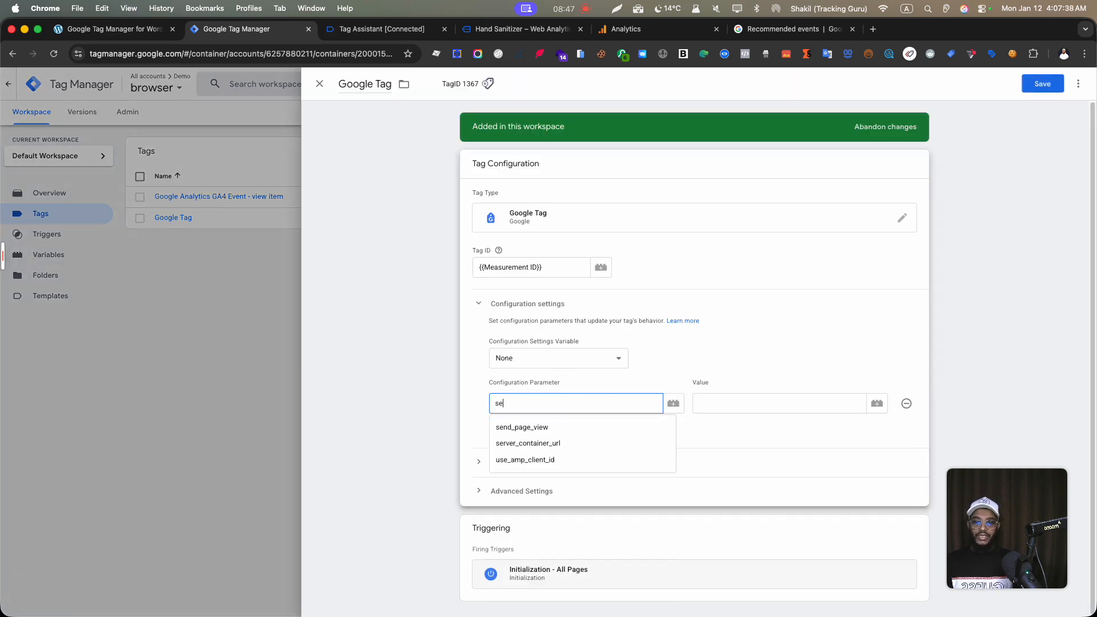
left_click(572, 427)
left_click(750, 396)
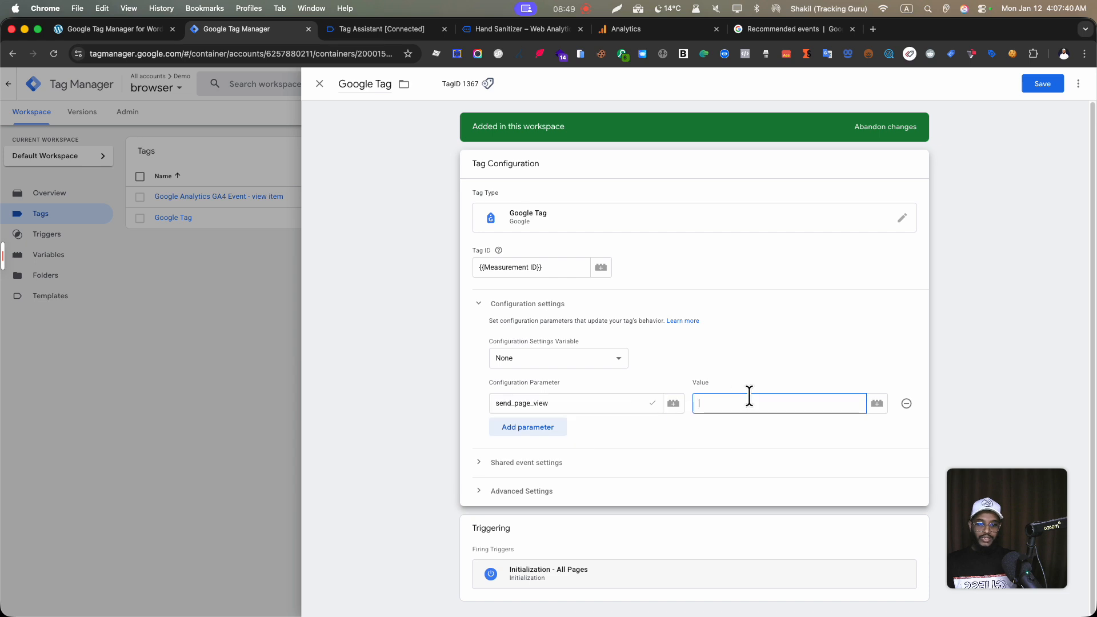
type("true")
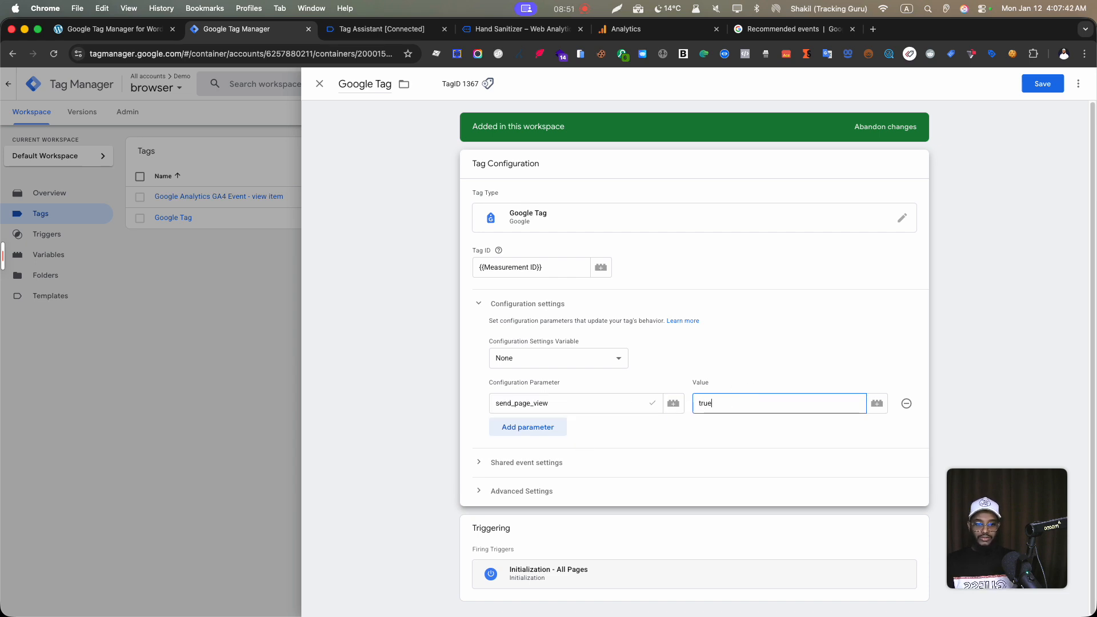
left_click(1044, 86)
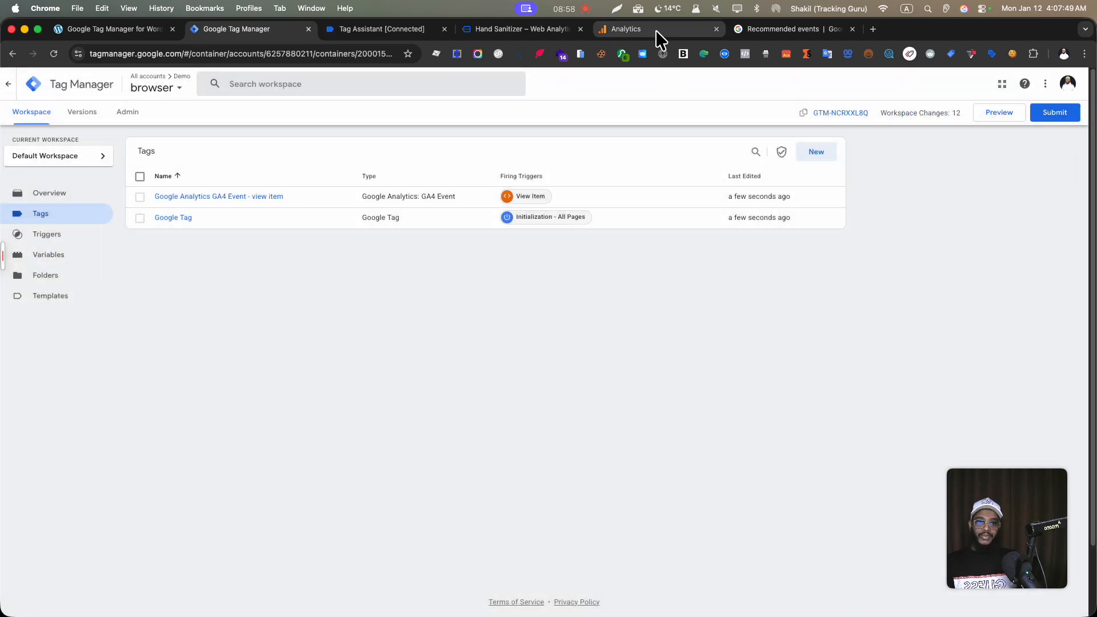
Open the Demo property's DebugView in Google Analytics and check for available debug devices.
left_click(656, 29)
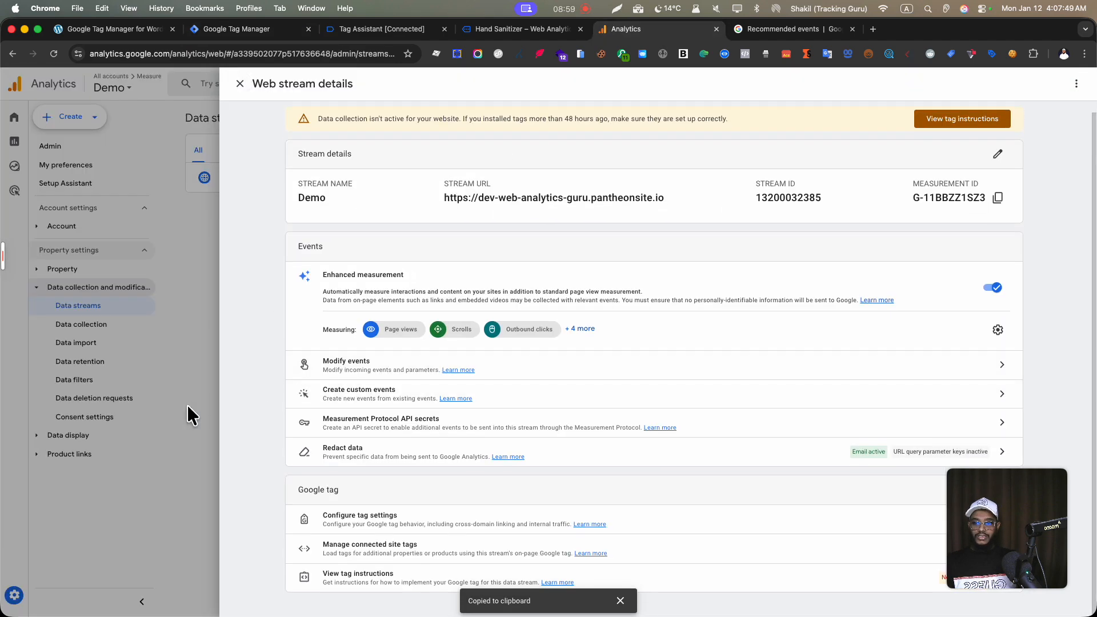
left_click(189, 412)
left_click(17, 595)
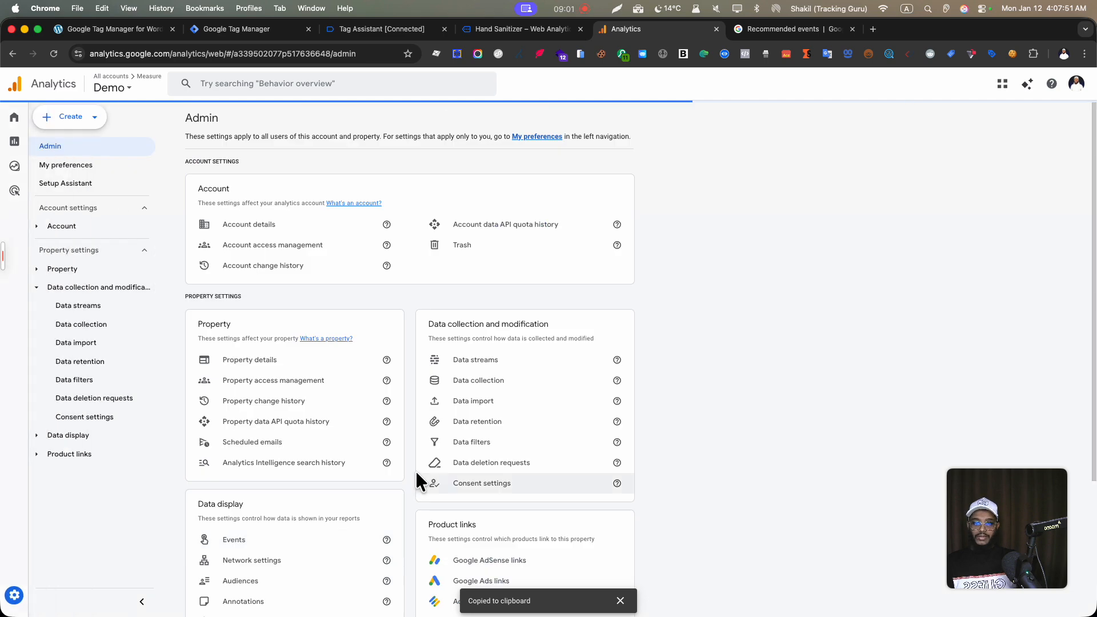
scroll(428, 452, "down", 3)
left_click(299, 542)
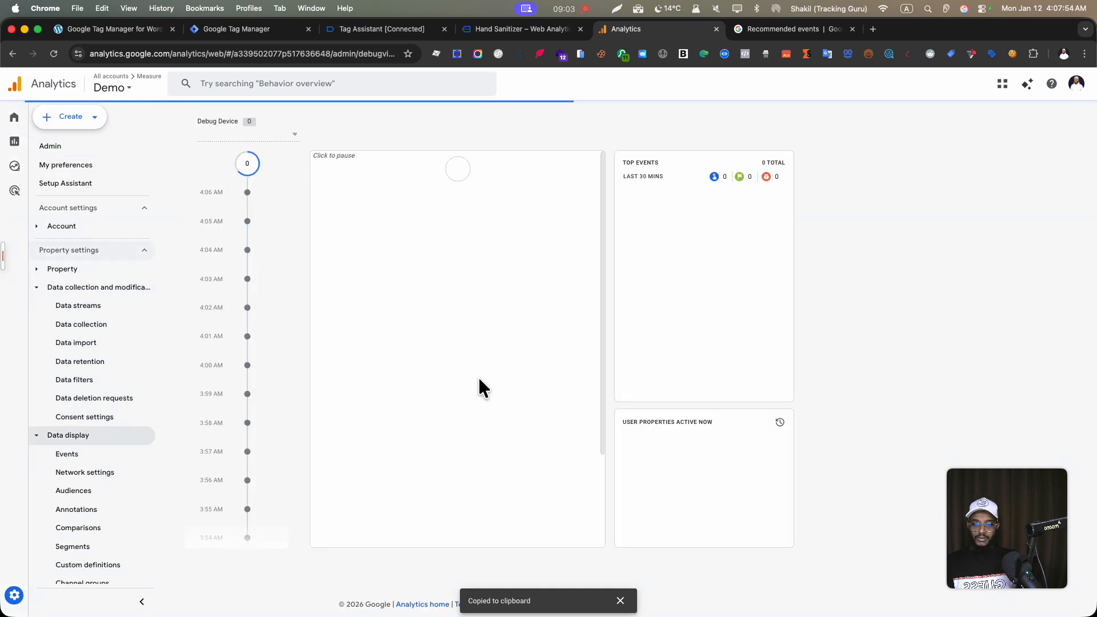
left_click(288, 122)
left_click(284, 150)
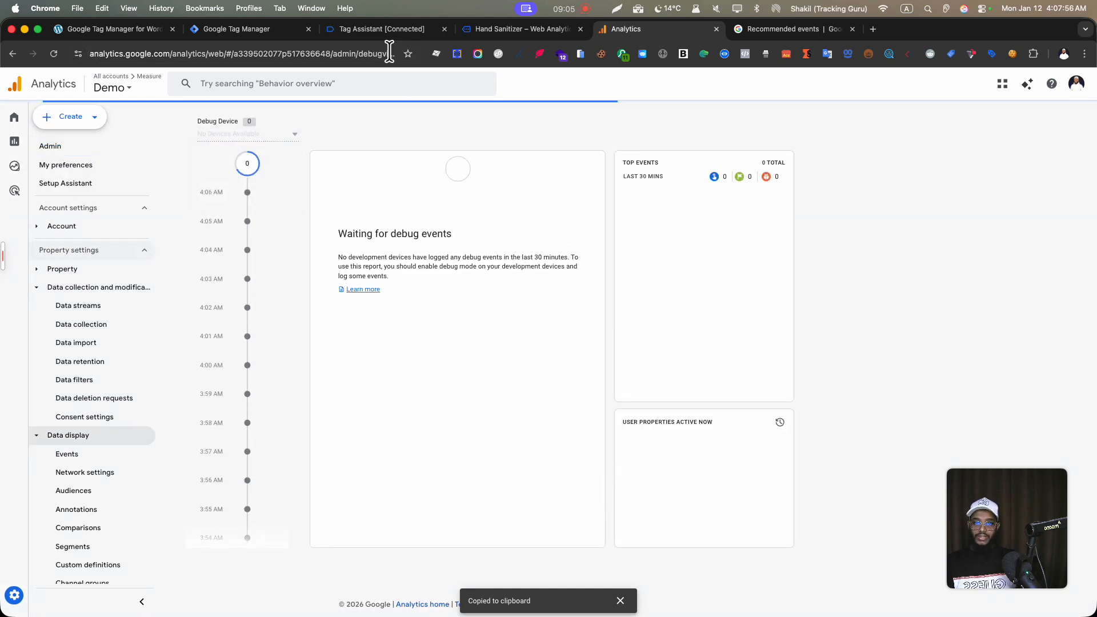
Start a preview of the container from Google Tag Manager and open the Hand Sanitizer product page on the connected site.
left_click(280, 30)
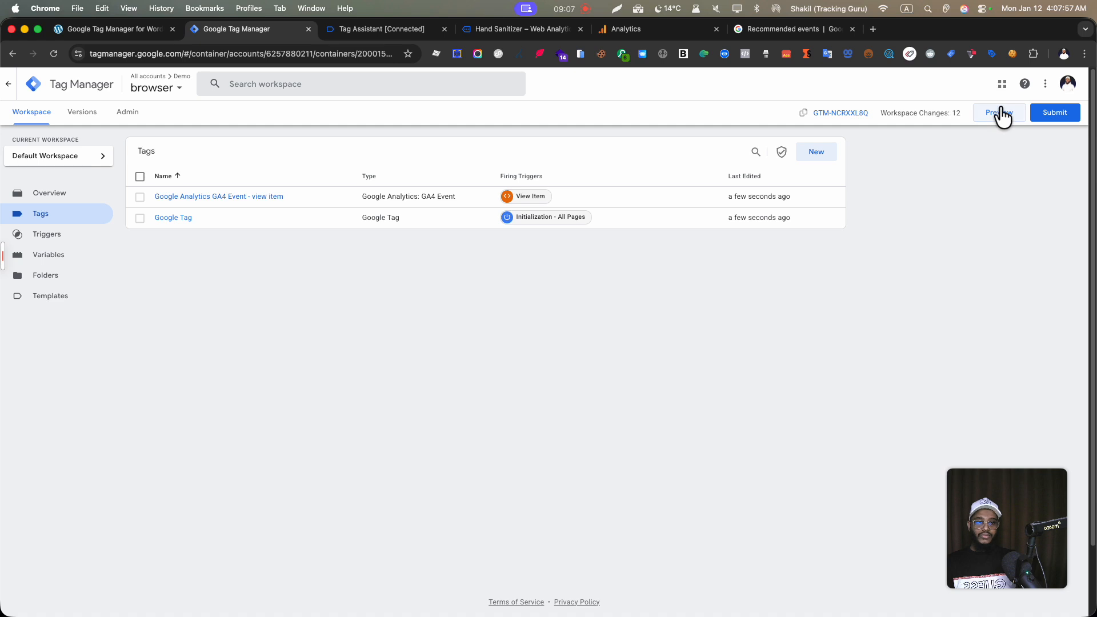
left_click(1003, 116)
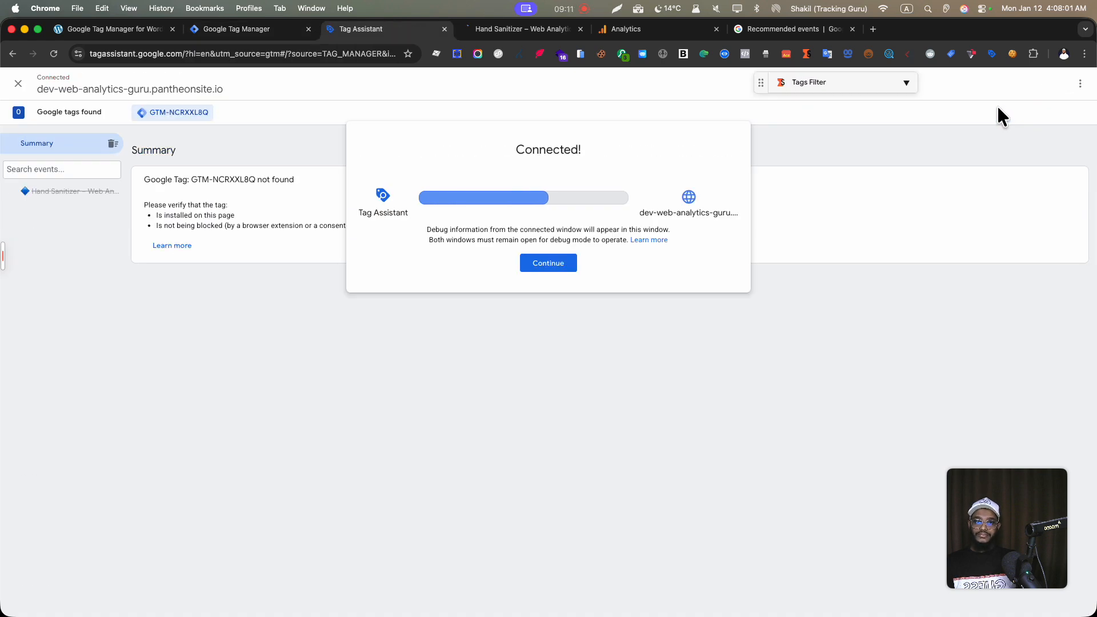
left_click(553, 260)
left_click(525, 33)
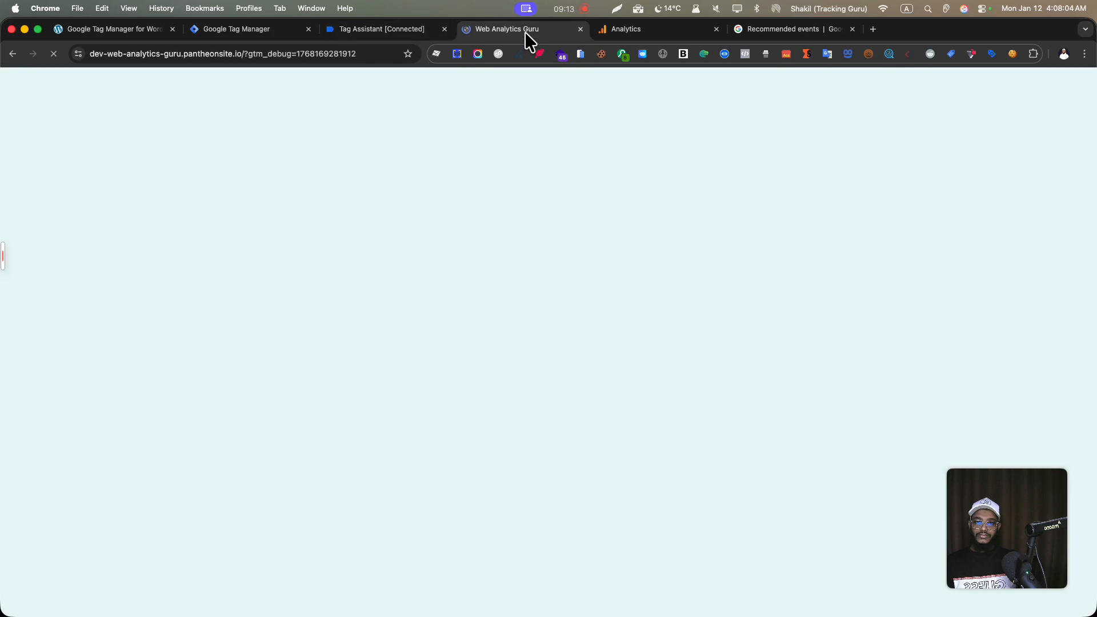
scroll(343, 366, "down", 10)
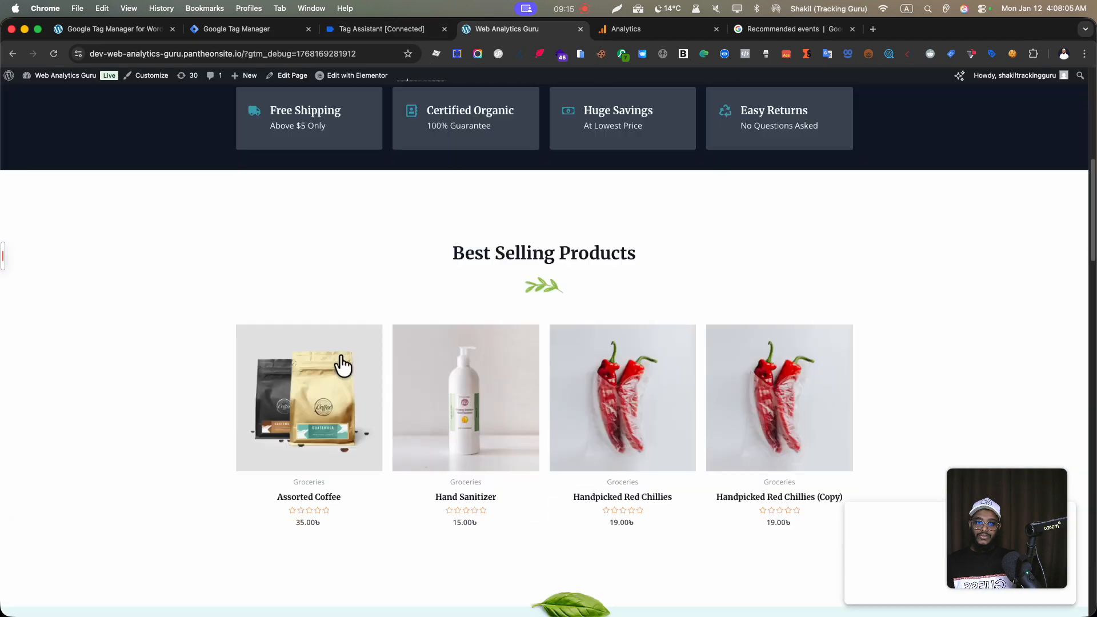
left_click(467, 220)
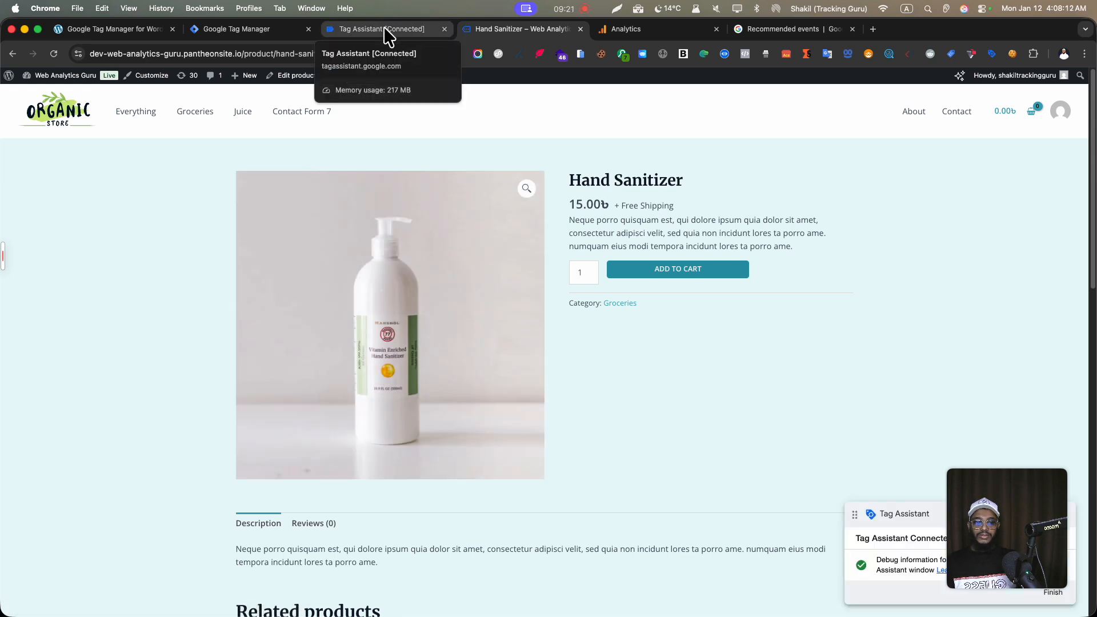
Inspect the details of the fired "Google Analytics GA4 Event - view item" tag under the view_item event in Tag Assistant.
left_click(387, 33)
left_click(63, 294)
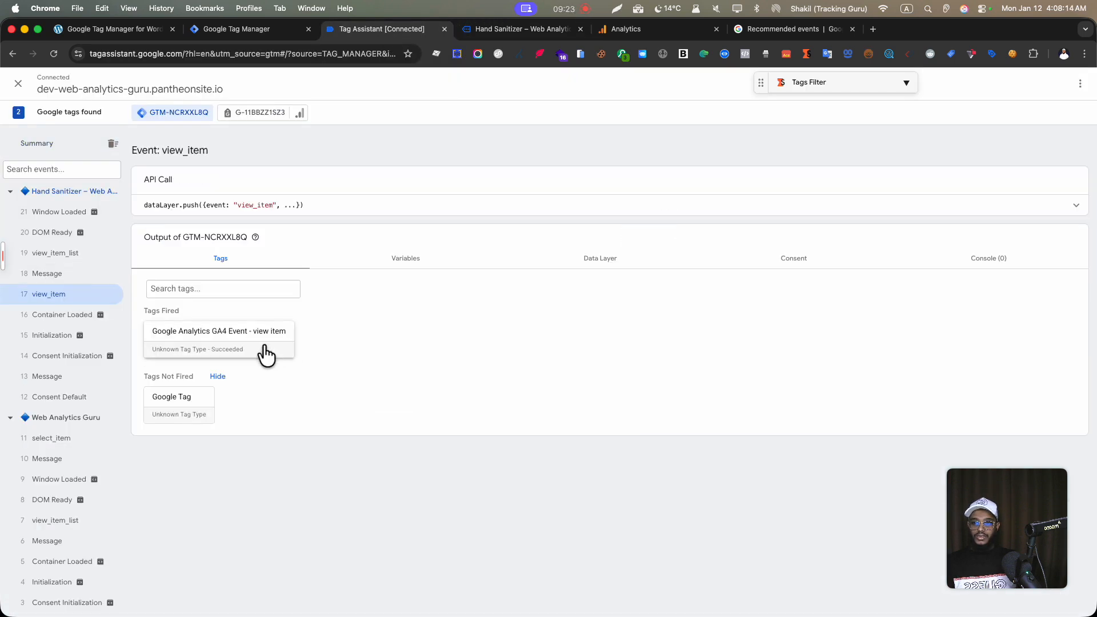
left_click(268, 356)
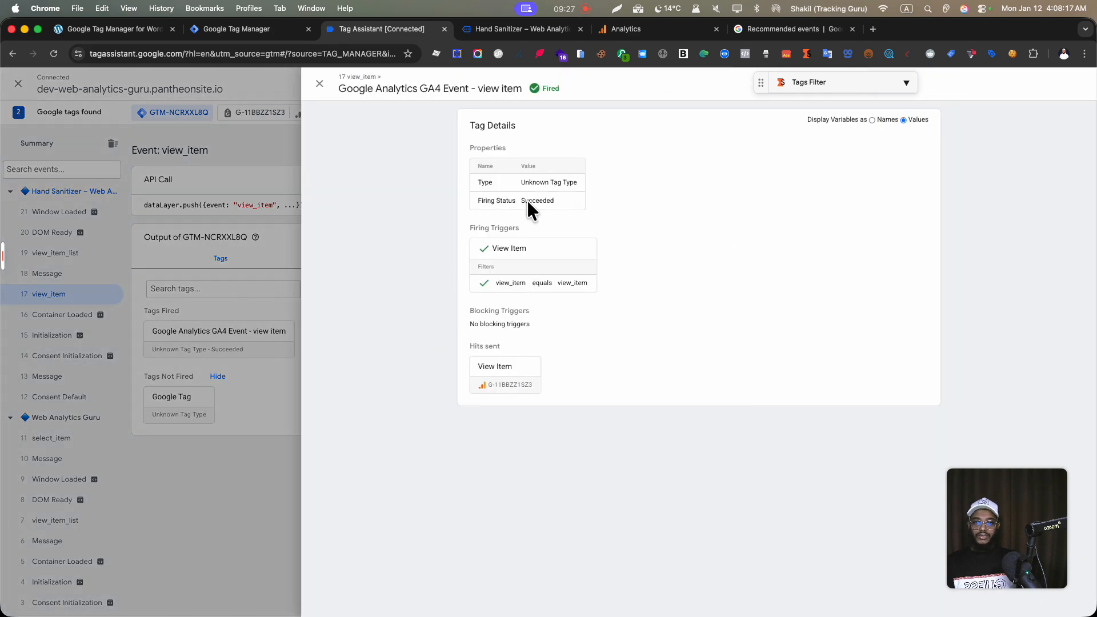
left_click(244, 236)
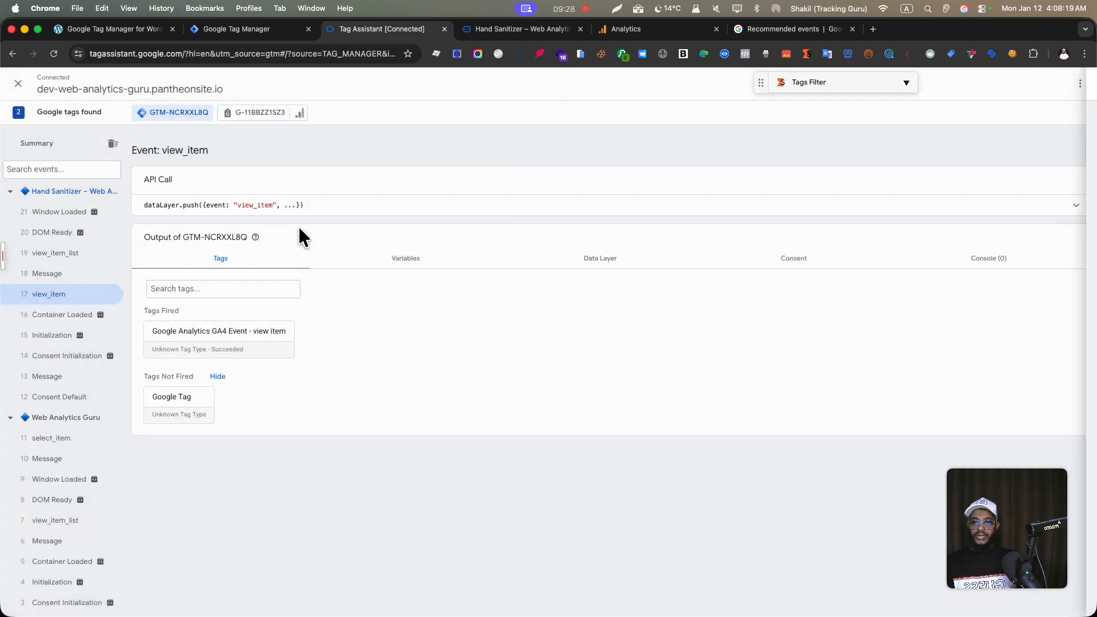
Review the view_item event's variable values, including dlv - items and dlv - currency, and expand its API call for comparison.
left_click(420, 269)
scroll(428, 400, "down", 2)
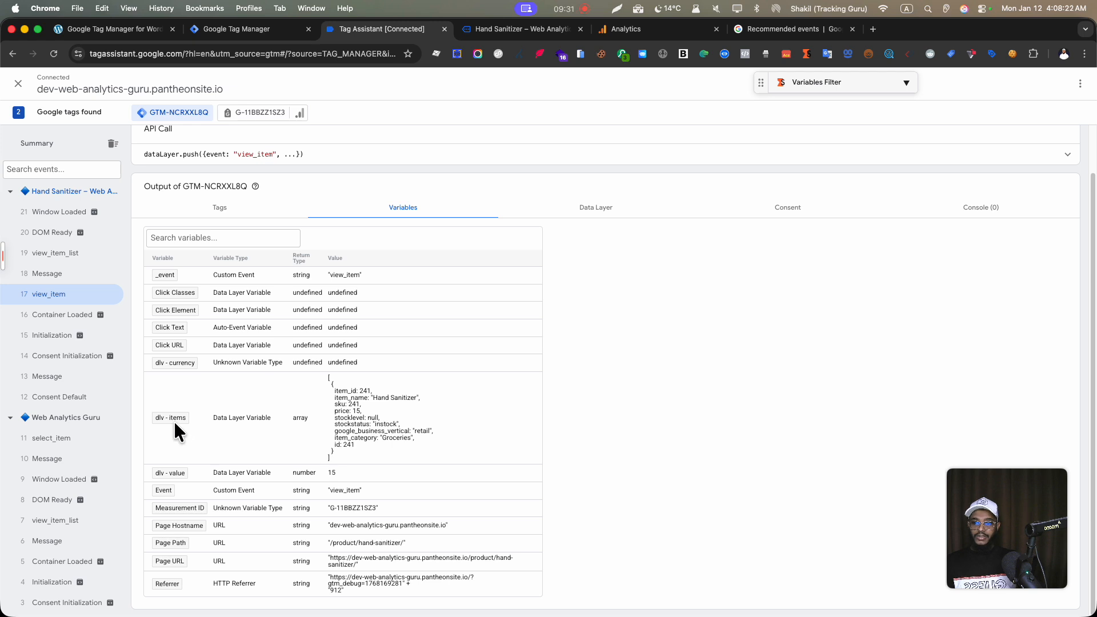
left_click_drag(332, 461, 328, 372)
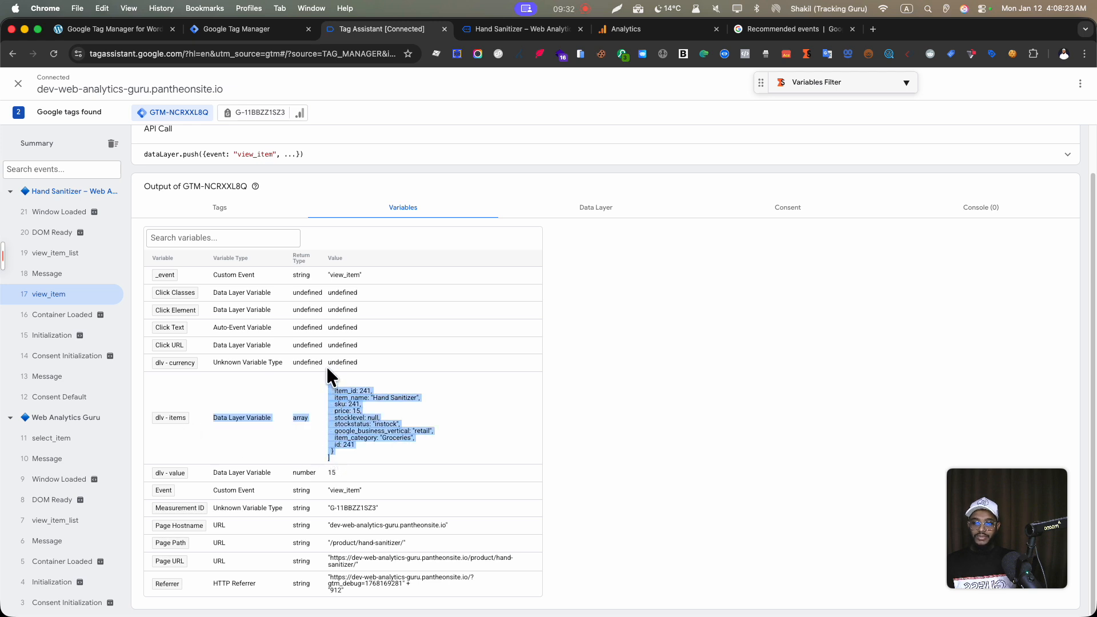
left_click(297, 460)
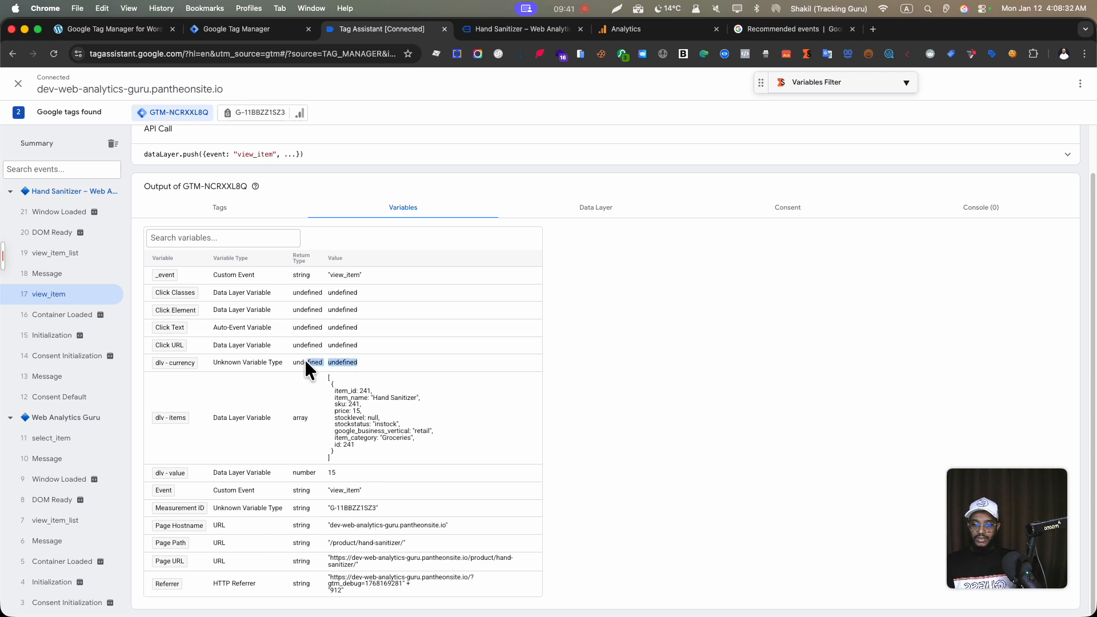
scroll(343, 366, "up", 2)
left_click(465, 207)
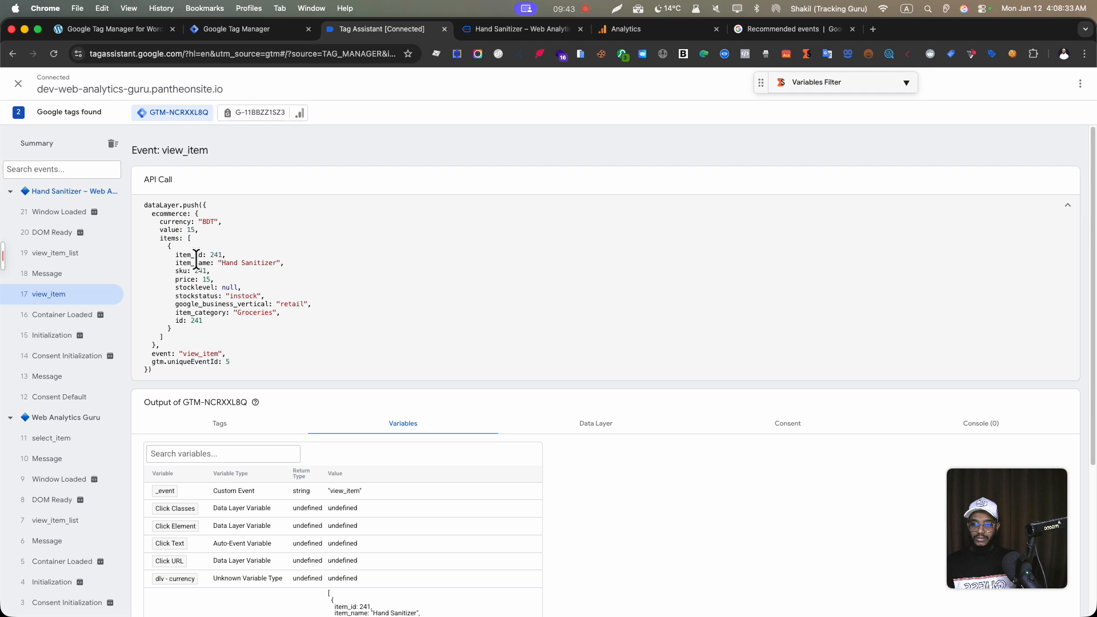
Open the dlv - currency variable in Google Tag Manager and copy the currency key from Tag Assistant's view_item push.
left_click(248, 29)
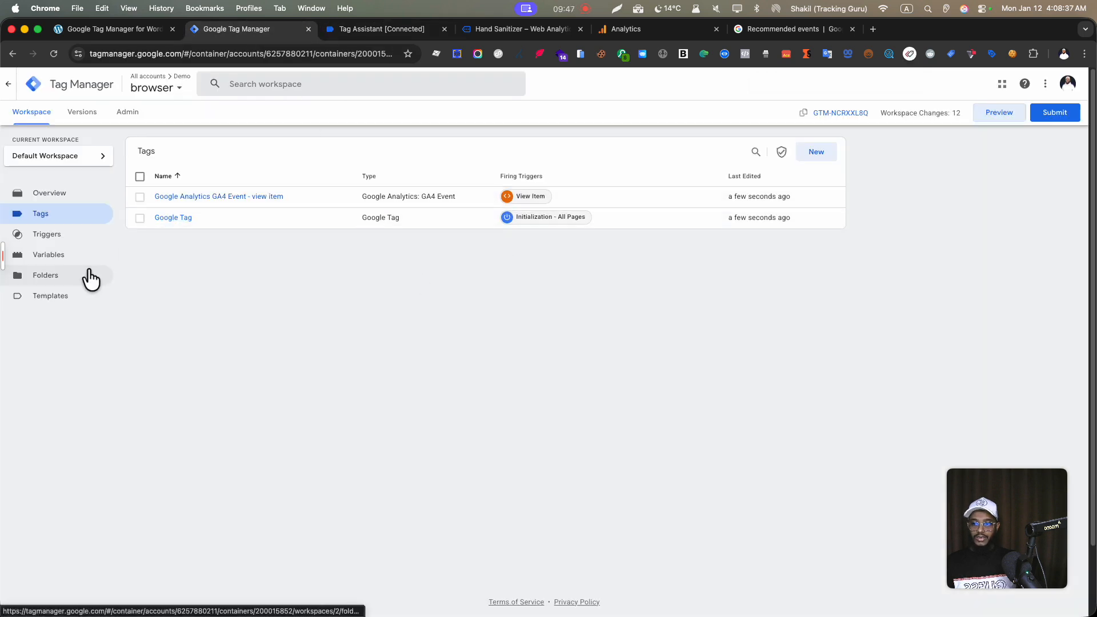
left_click(69, 255)
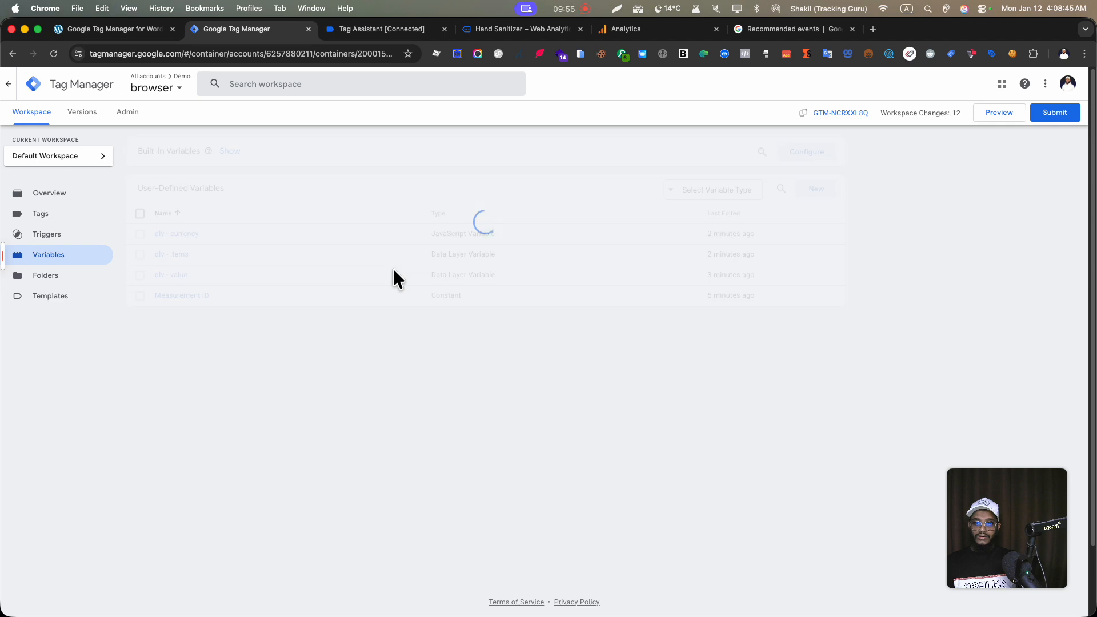
left_click(171, 253)
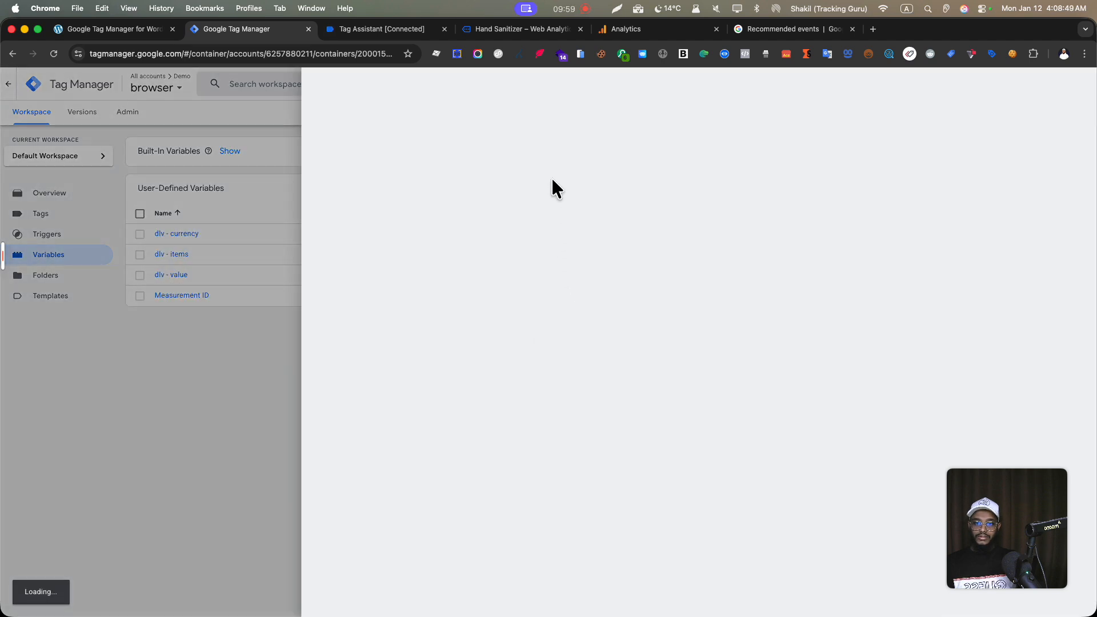
left_click(388, 28)
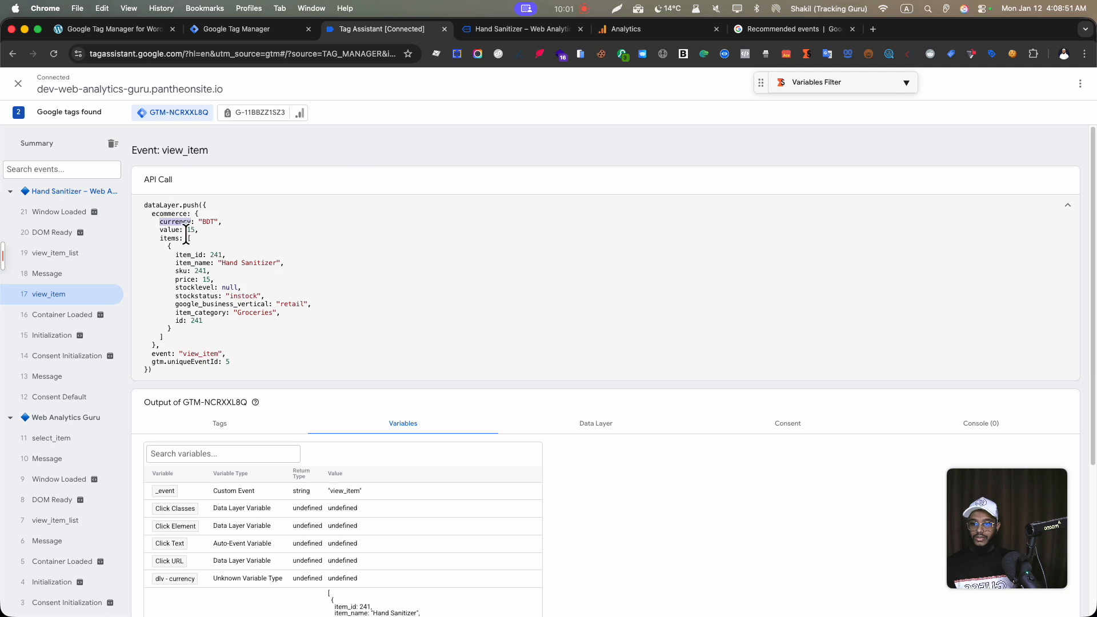
left_click(176, 209)
double_click(175, 221)
key("super+c")
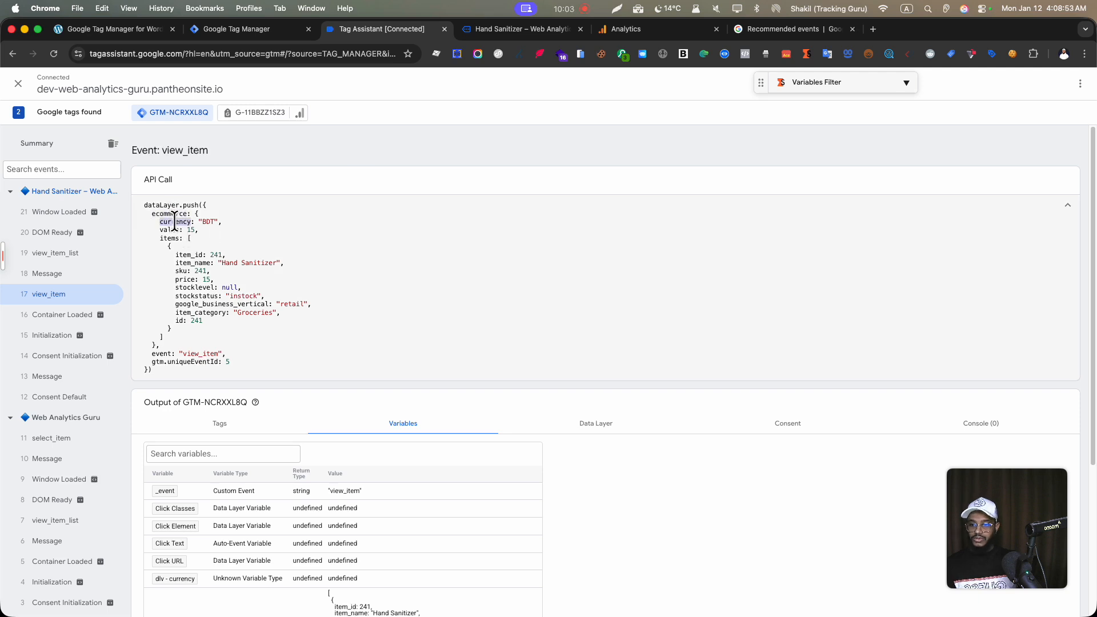
Compare the Global Variable Name of dlv - currency with the ecommerce key in Tag Assistant's view_item push.
left_click(252, 29)
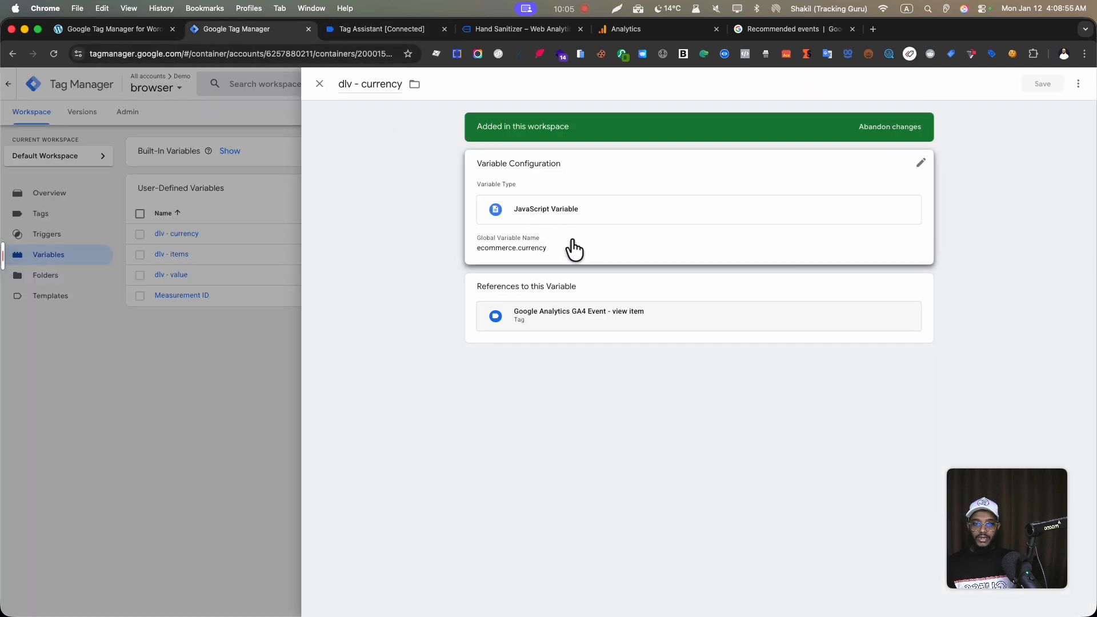
double_click(549, 267)
key("super+v")
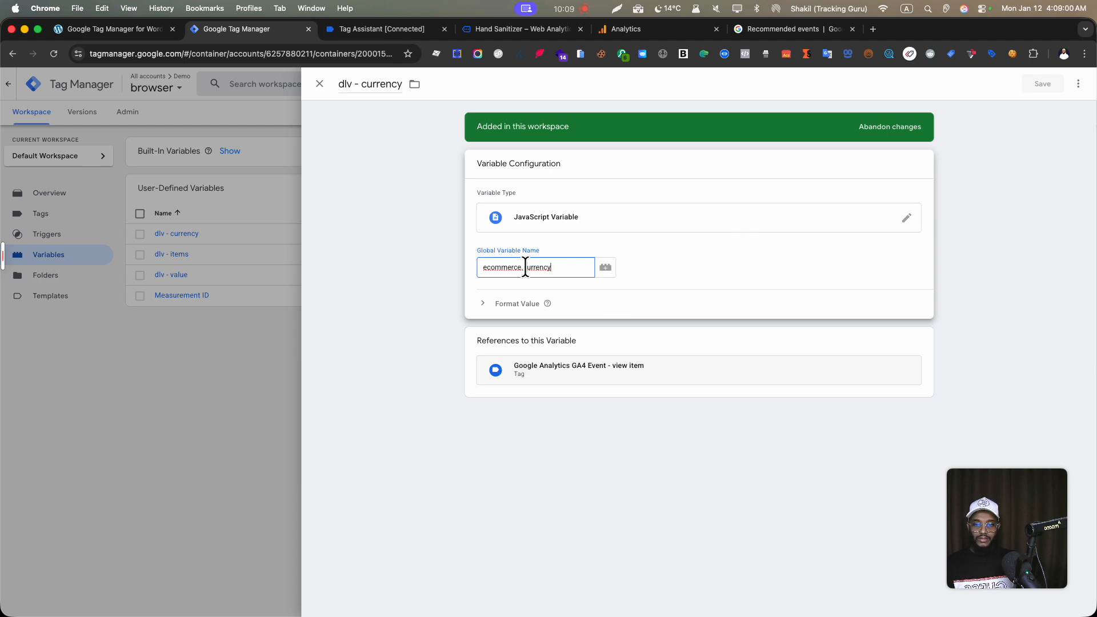
double_click(503, 267)
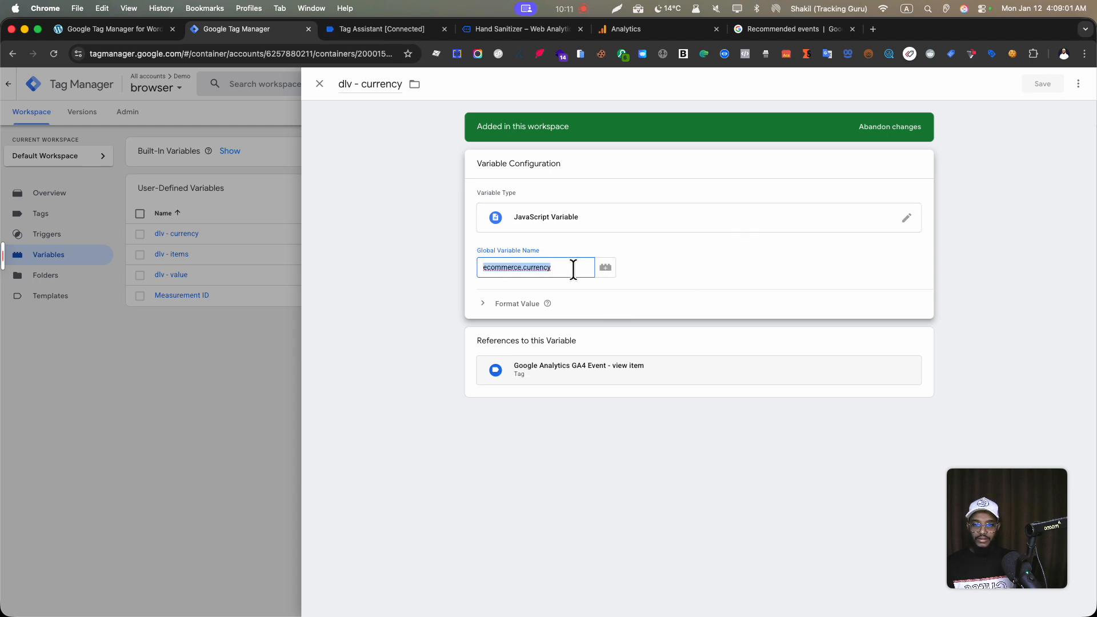
left_click(573, 269)
double_click(572, 268)
key("super+c")
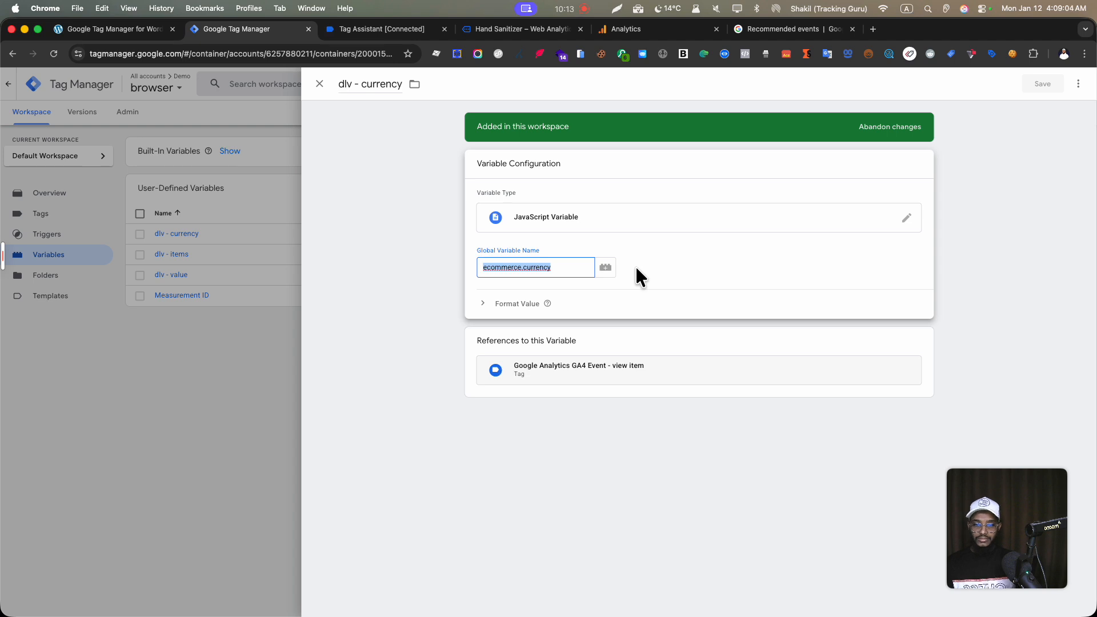
left_click(394, 29)
left_click_drag(184, 218, 172, 213)
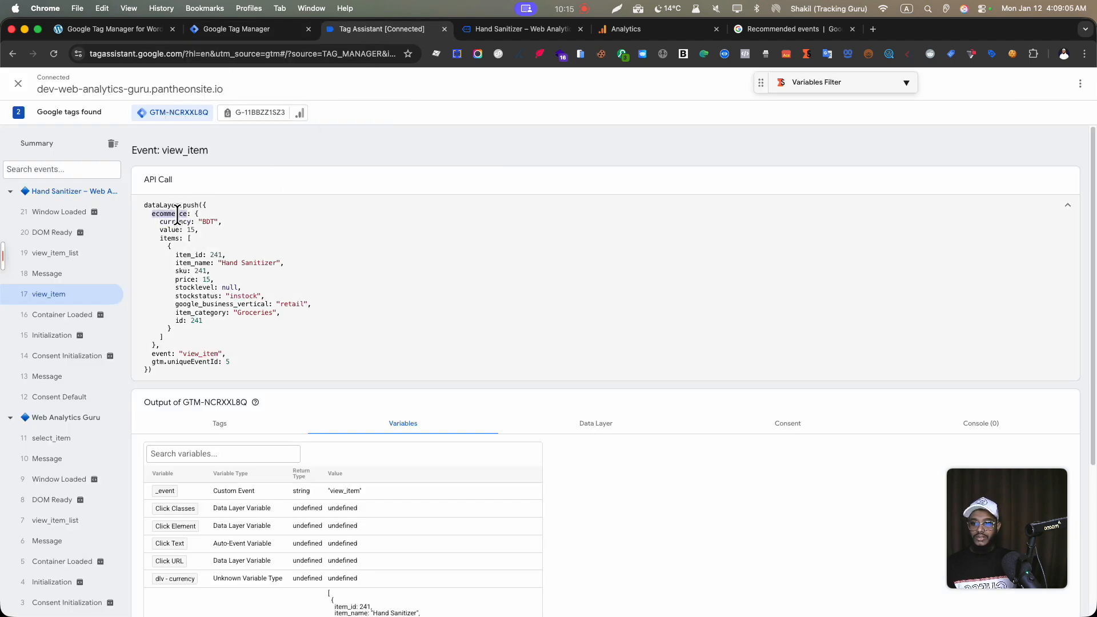
Re-enter the Global Variable Name of dlv - currency as ecommerce.currency and save the variable.
left_click(269, 29)
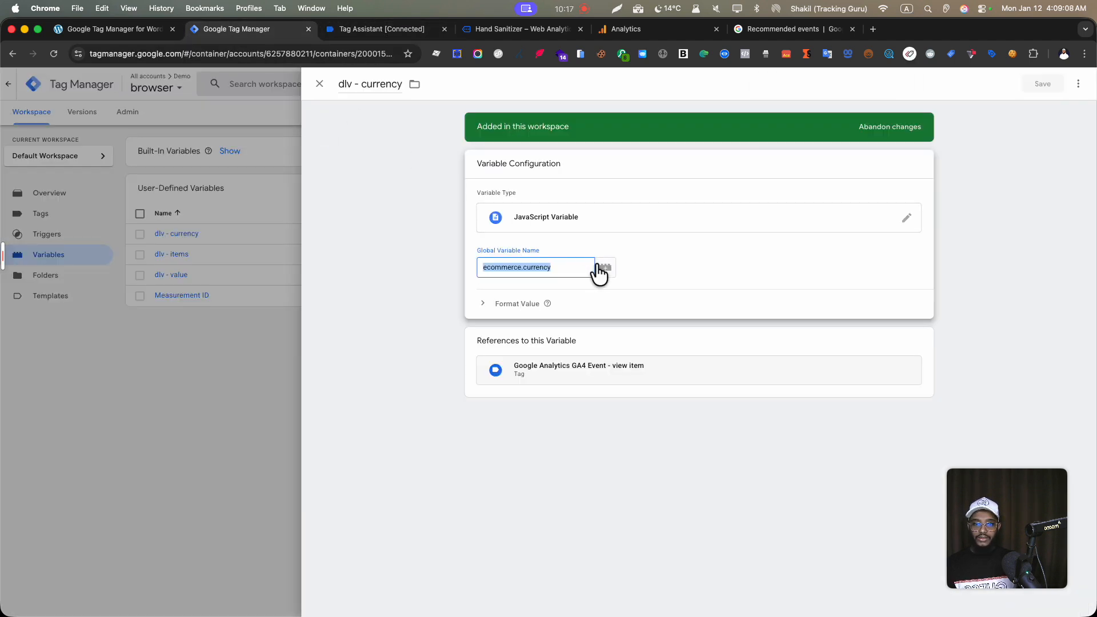
type("ecommerce")
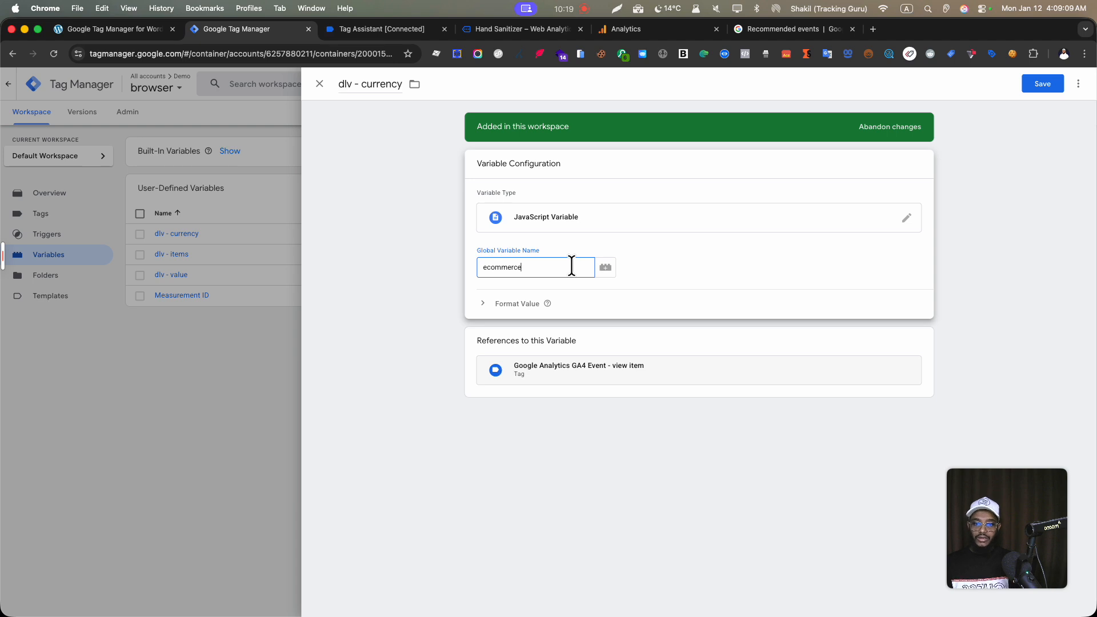
type(".")
left_click(395, 29)
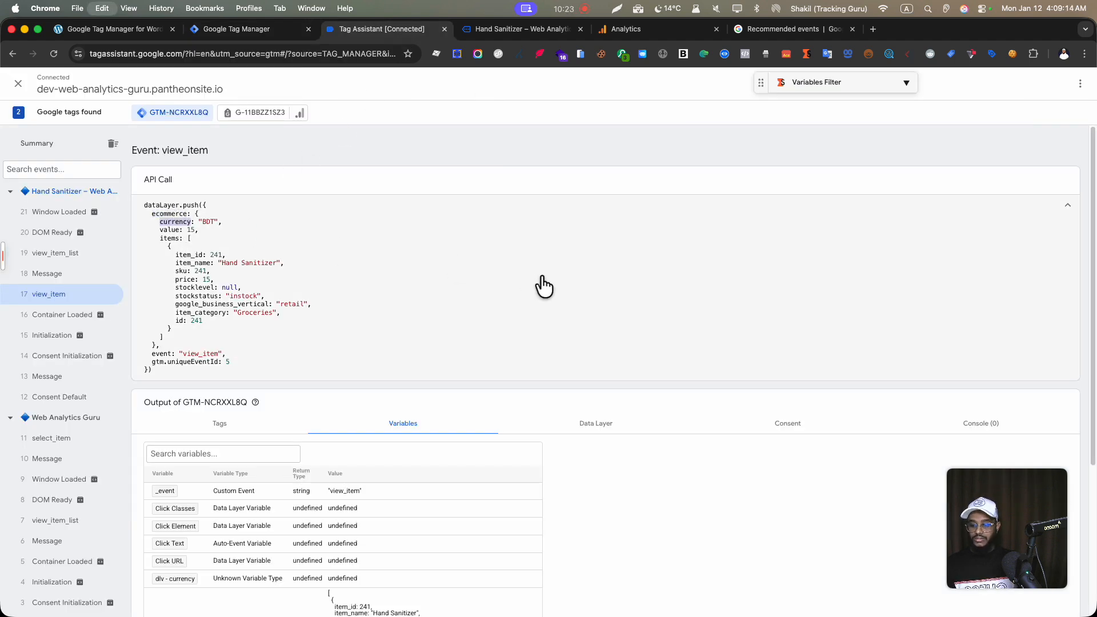
left_click(252, 29)
key("super+v")
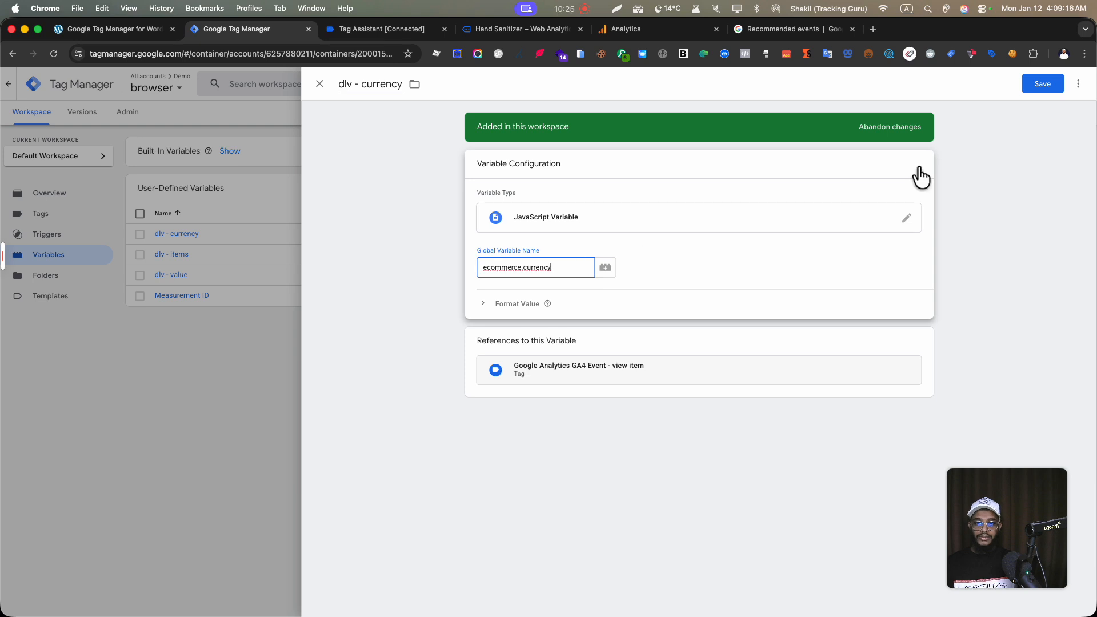
left_click(1047, 85)
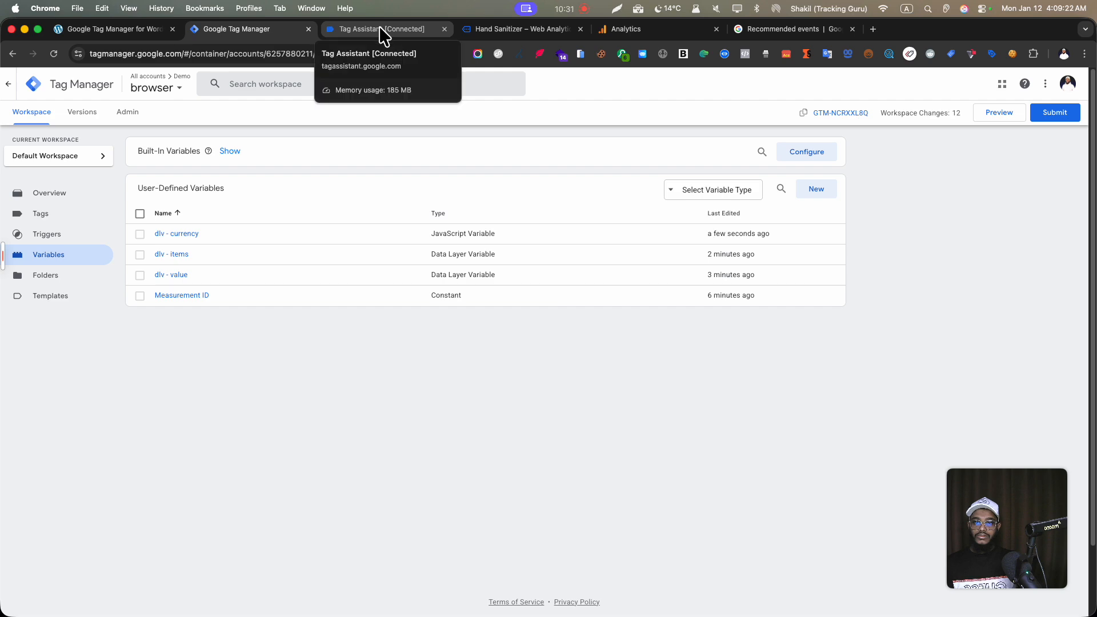
Switch to the Hand Sanitizer product page and add the product to the cart.
left_click(529, 29)
scroll(588, 389, "down", 7)
scroll(587, 386, "up", 7)
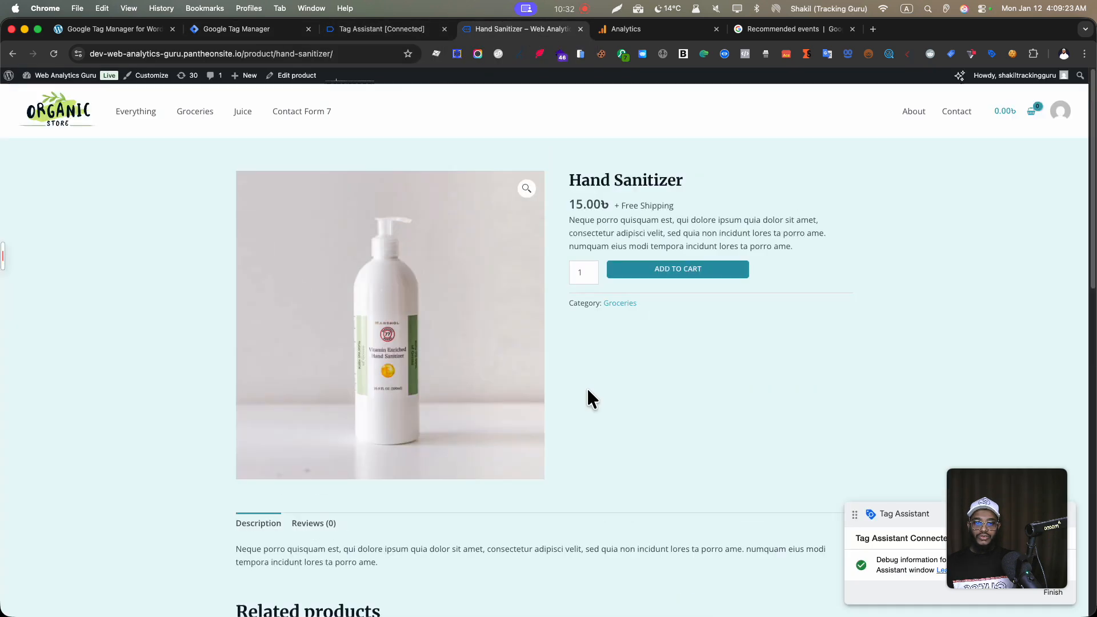
left_click(695, 269)
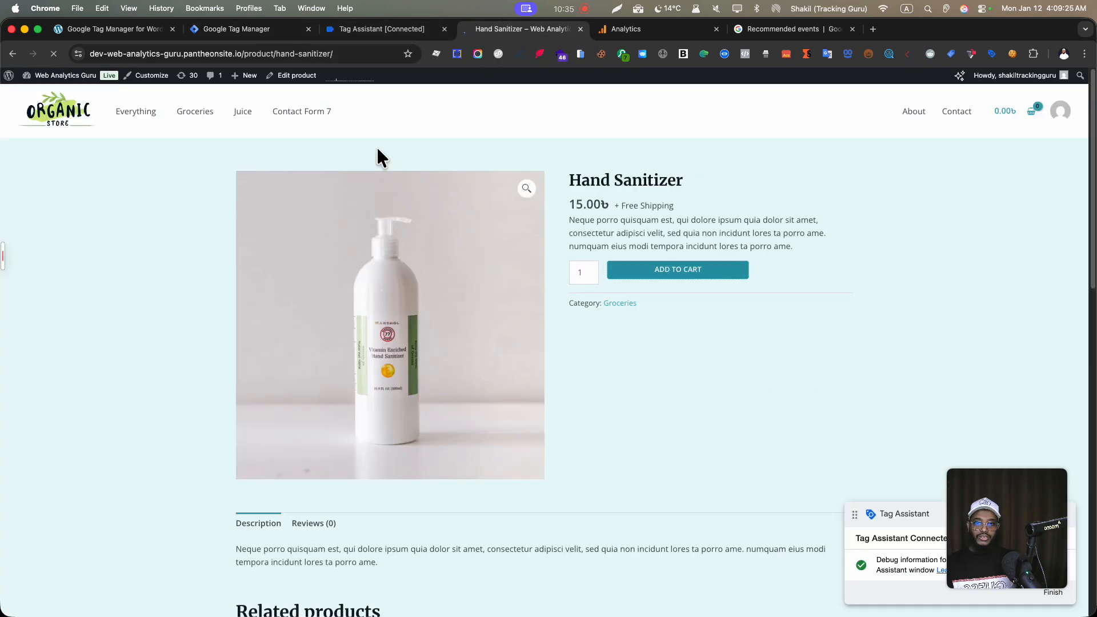
Switch to Google Tag Manager, make a copy of the Google Analytics GA4 Event - view item tag, and open its Event Name for editing.
left_click(257, 31)
left_click(88, 217)
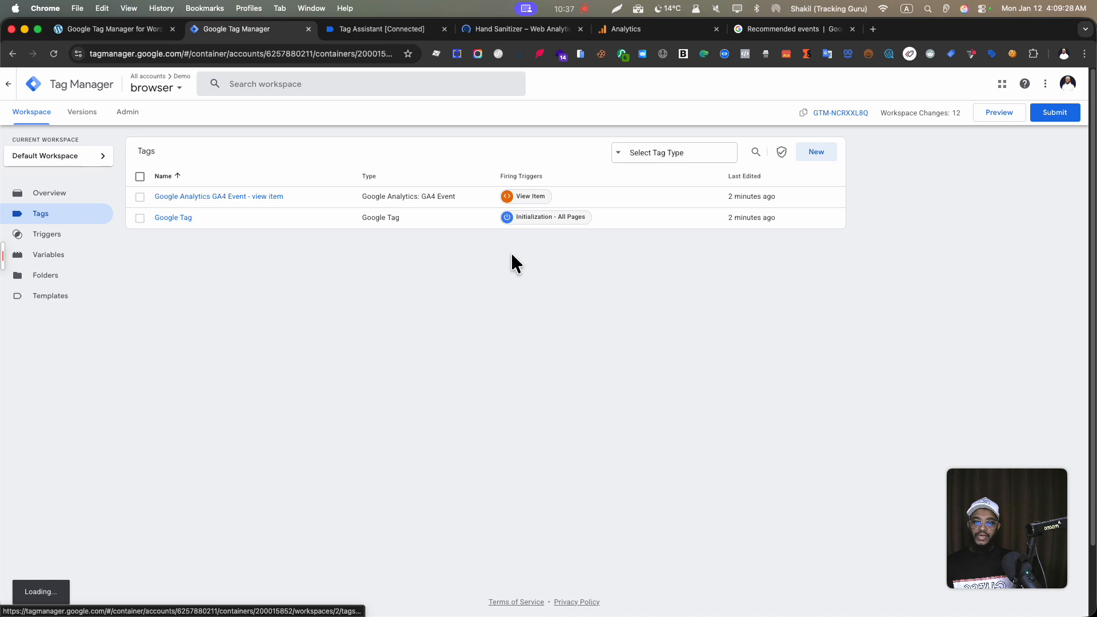
left_click(178, 197)
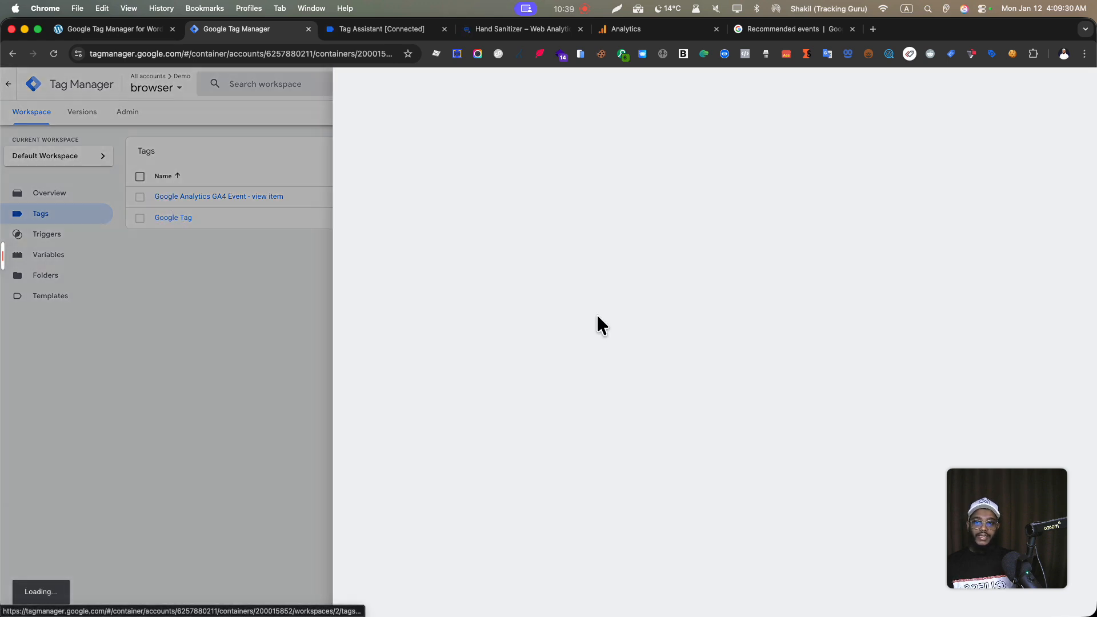
left_click(1079, 84)
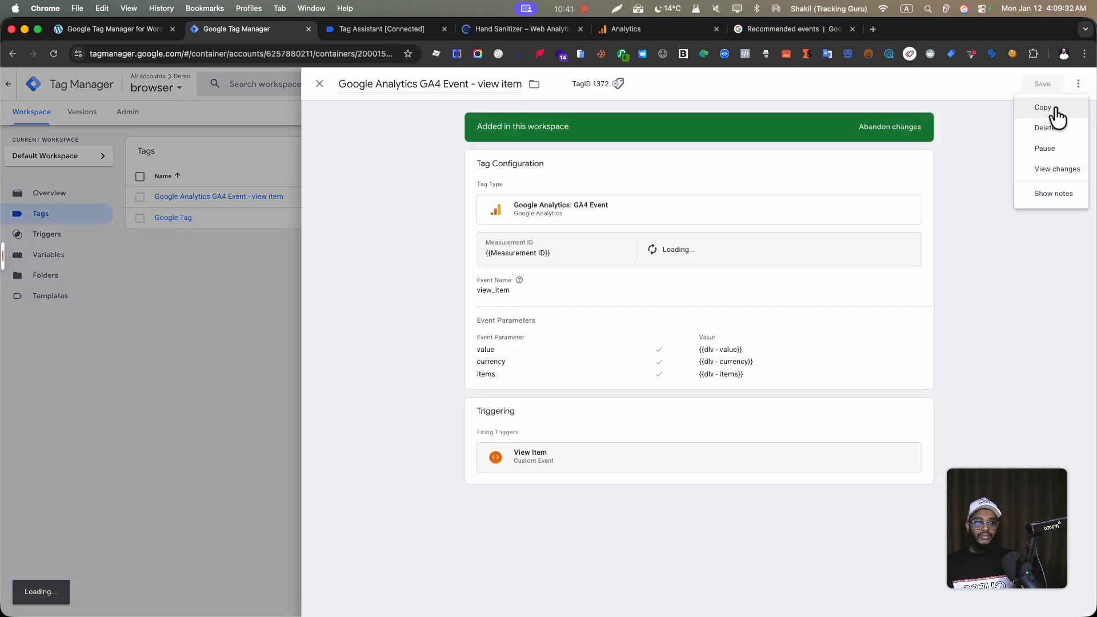
left_click(1056, 108)
left_click(543, 308)
double_click(537, 285)
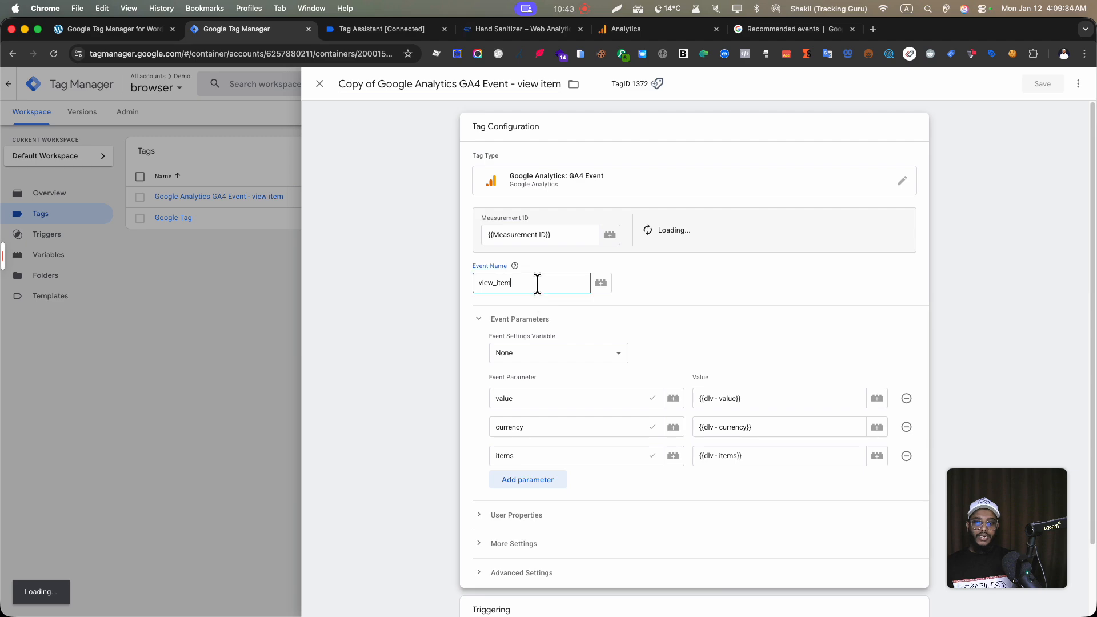
Browse the recommended events reference, then remove the View Item trigger from the copied tag and open the trigger selection.
left_click(822, 28)
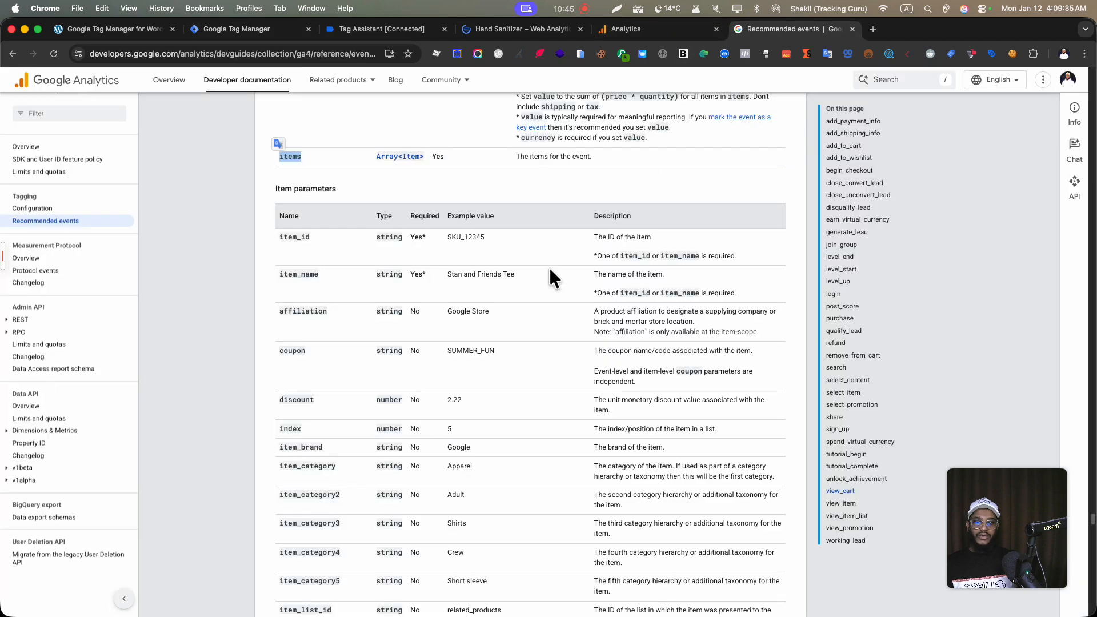
scroll(457, 320, "down", 1)
scroll(377, 360, "down", 6)
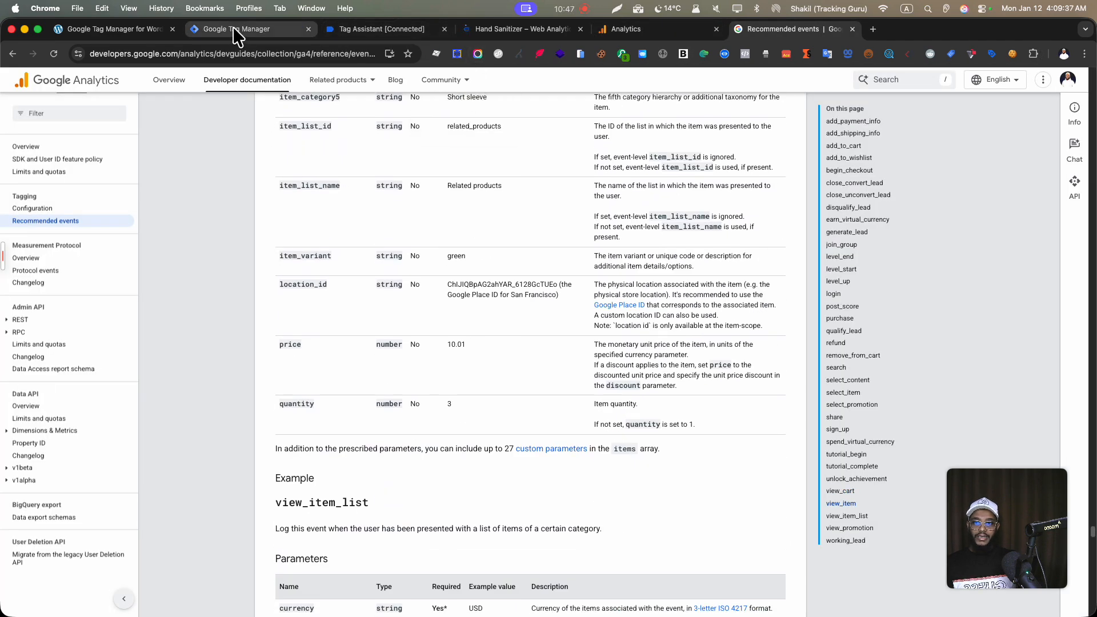
left_click(232, 29)
scroll(693, 477, "down", 3)
left_click(730, 541)
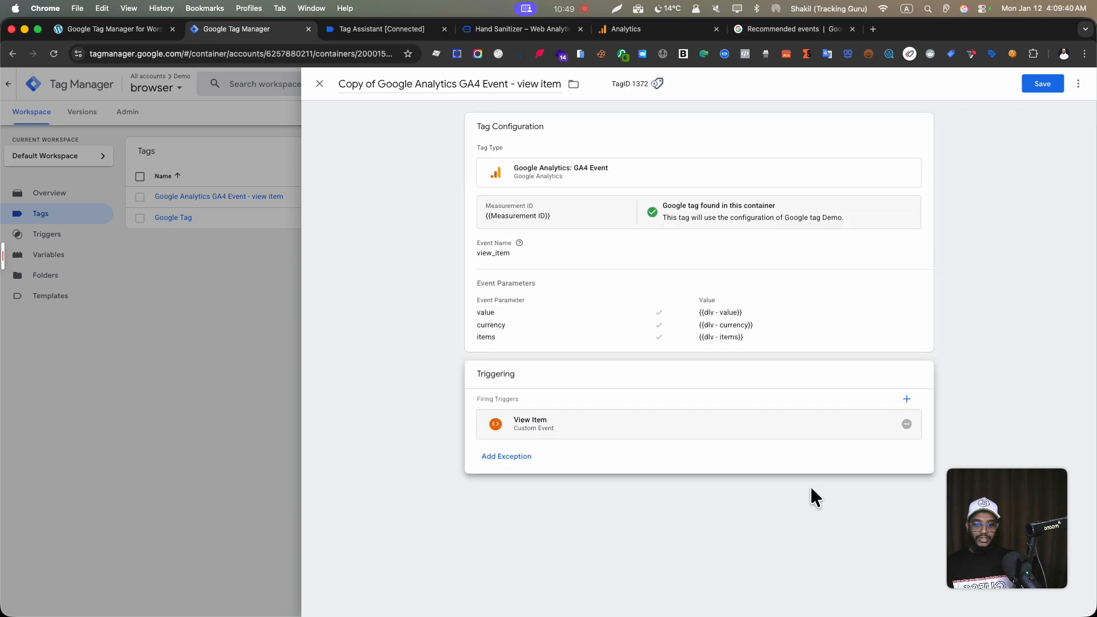
left_click(908, 426)
left_click(862, 456)
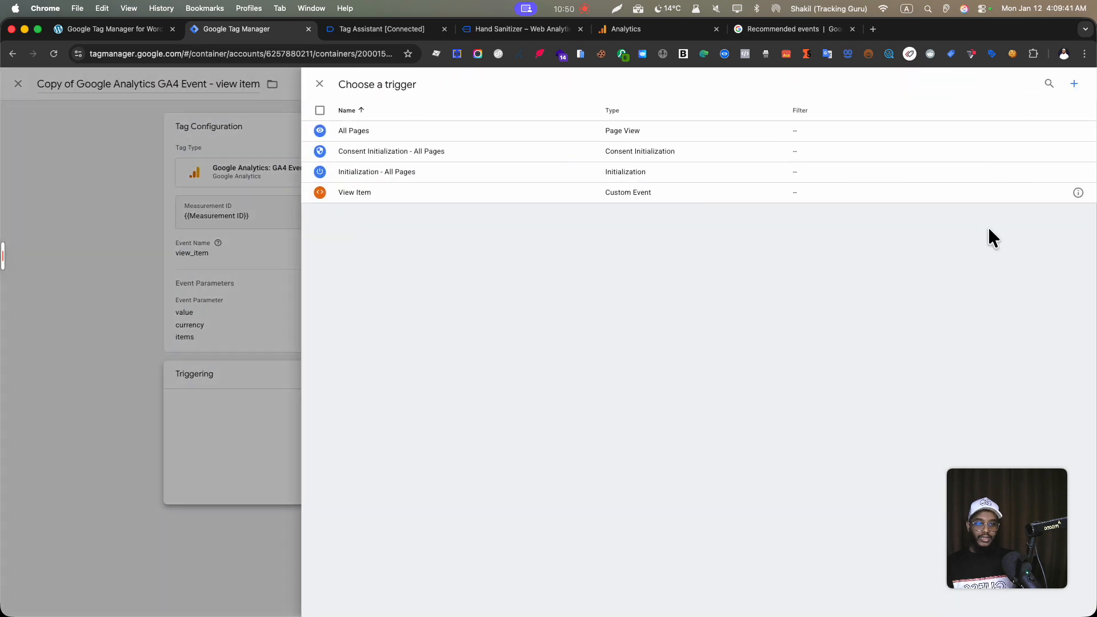
Set up a new Custom Event trigger with the event name add_to_cart.
left_click(1075, 86)
left_click(762, 201)
scroll(835, 494, "down", 1)
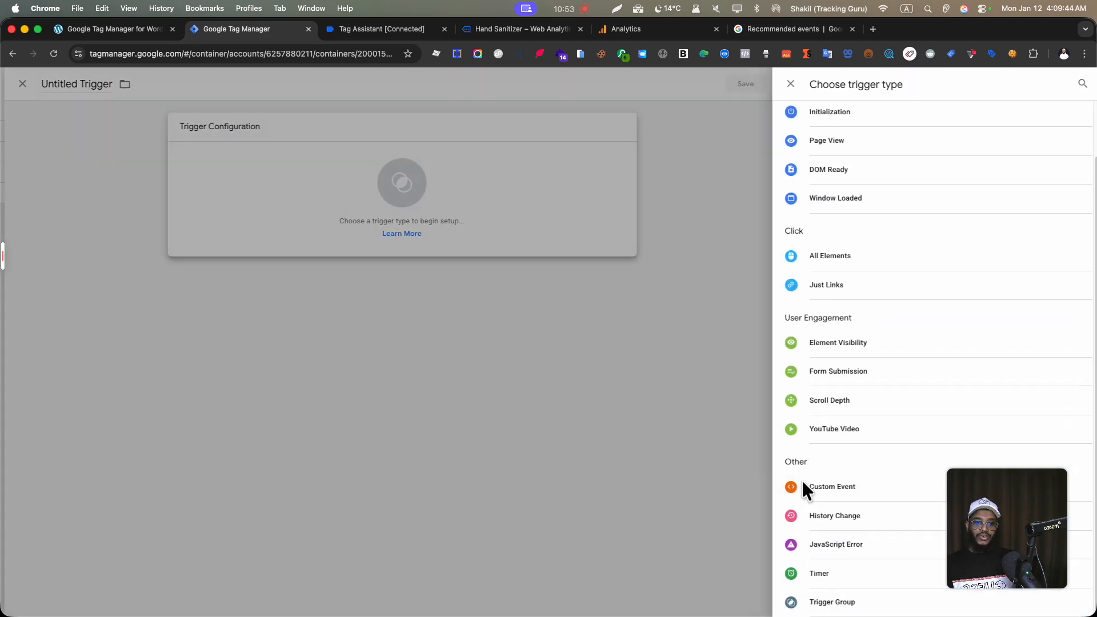
left_click(803, 487)
left_click(496, 236)
type("add")
left_click(569, 256)
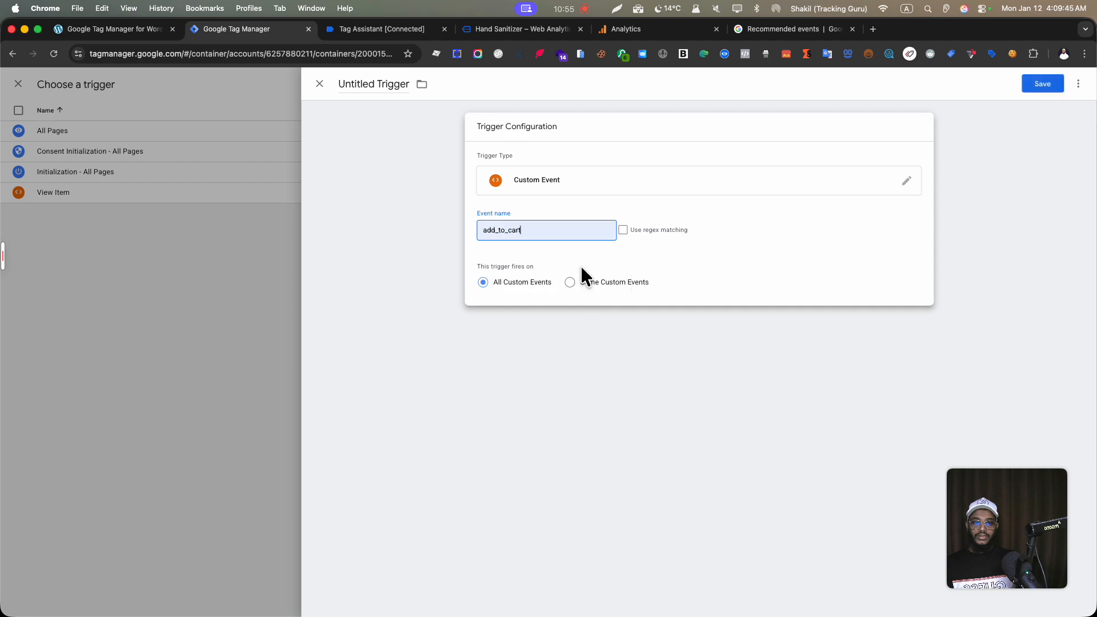
Discard the unsaved add_to_cart trigger and the unsaved copy of the view item tag.
left_click_drag(525, 231, 473, 228)
left_click(280, 231)
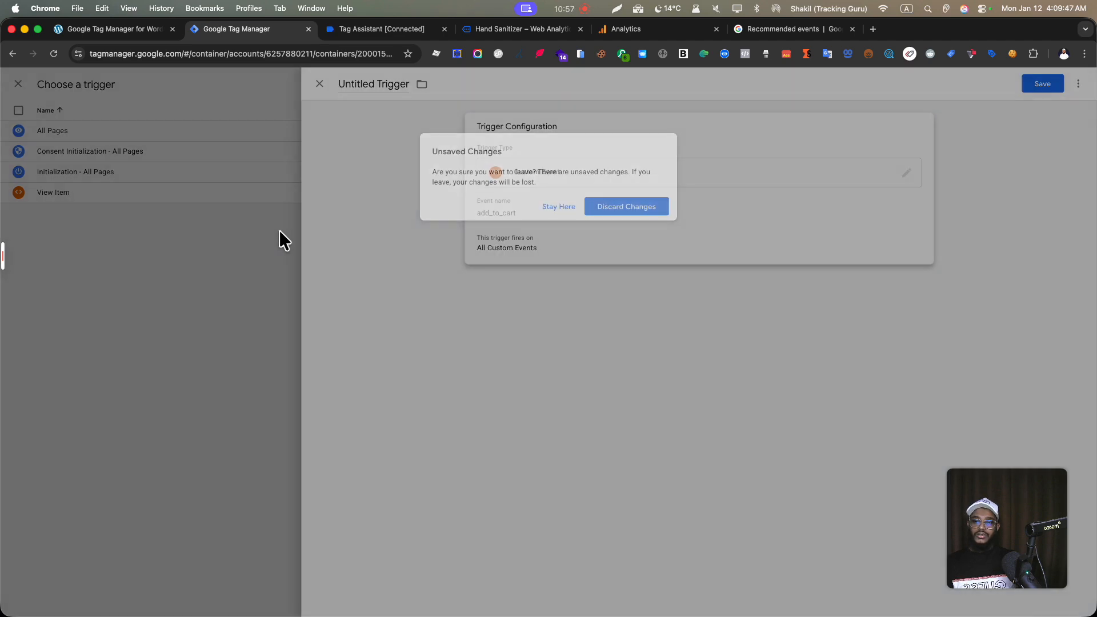
left_click(598, 207)
left_click(255, 313)
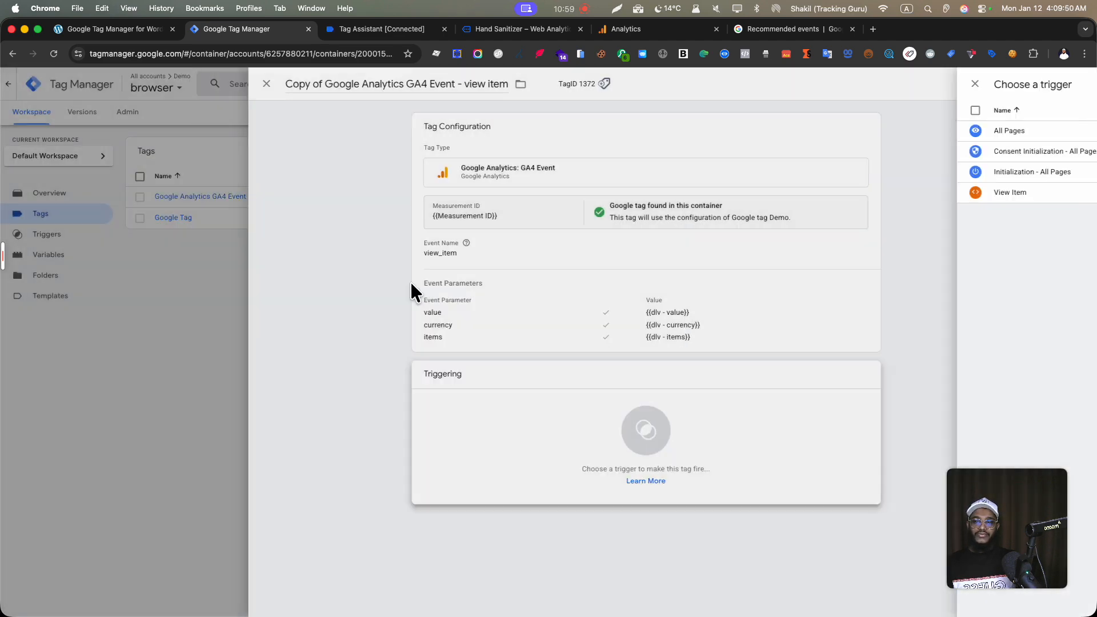
left_click(262, 265)
left_click(616, 209)
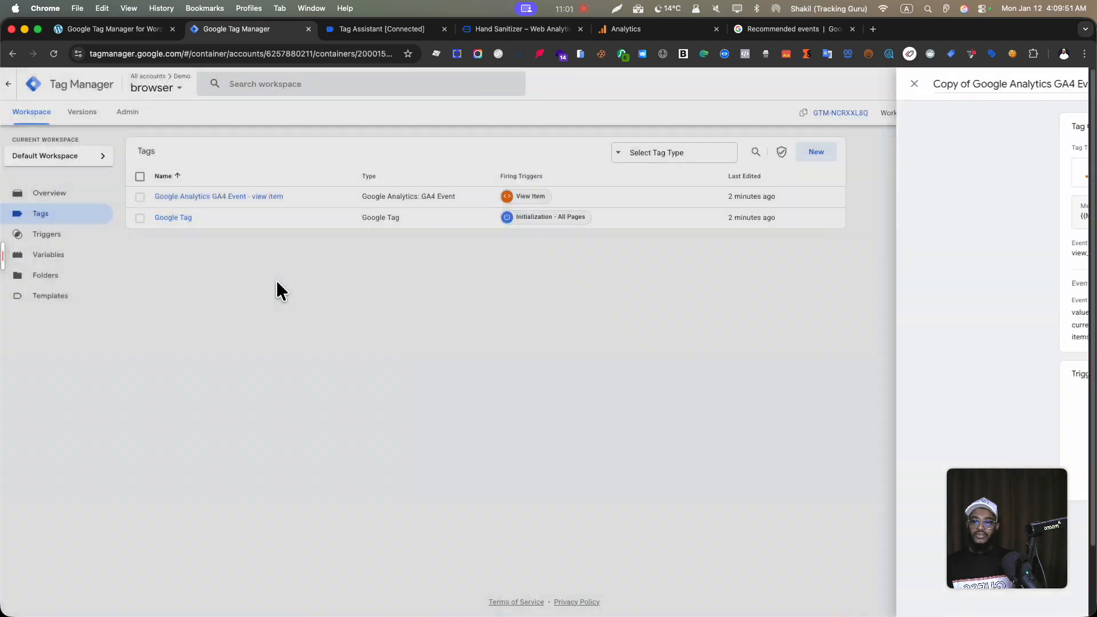
Duplicate the Google Analytics GA4 Event - view item tag and select the copy's Event Name.
left_click(245, 216)
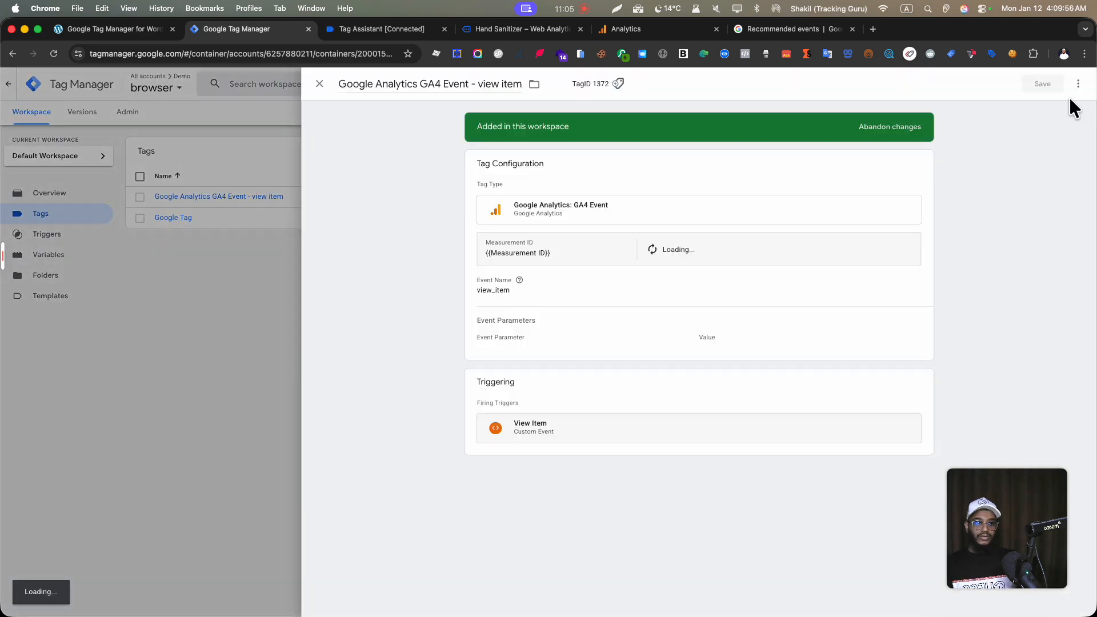
left_click(1077, 84)
left_click(1061, 107)
left_click(539, 282)
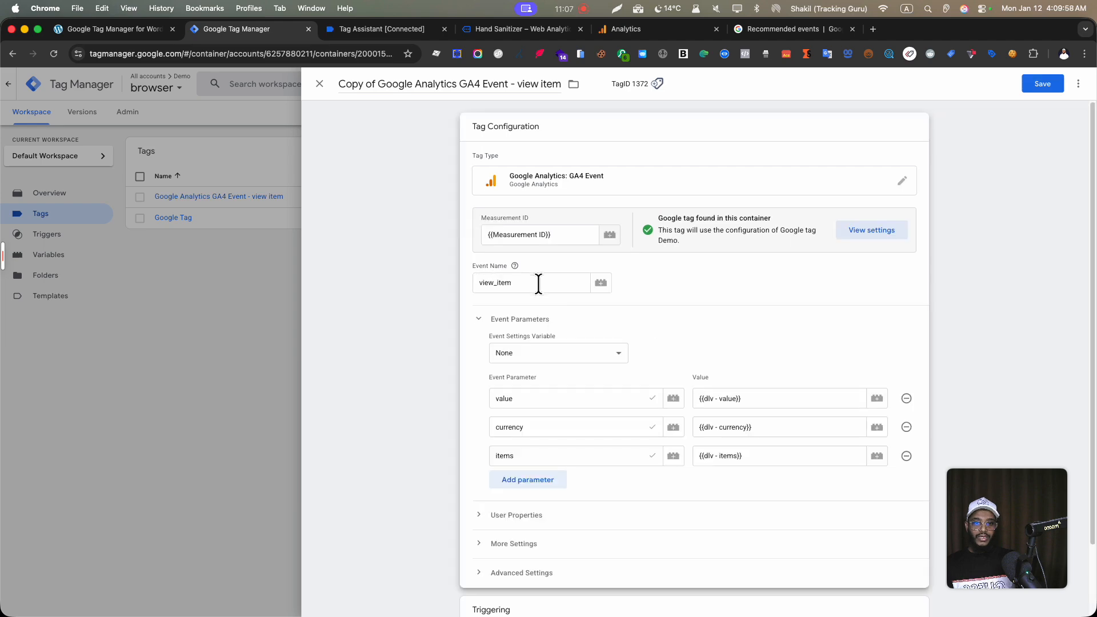
double_click(539, 282)
Search the Google Analytics recommended events reference for purchase and go to that event's section.
left_click(788, 30)
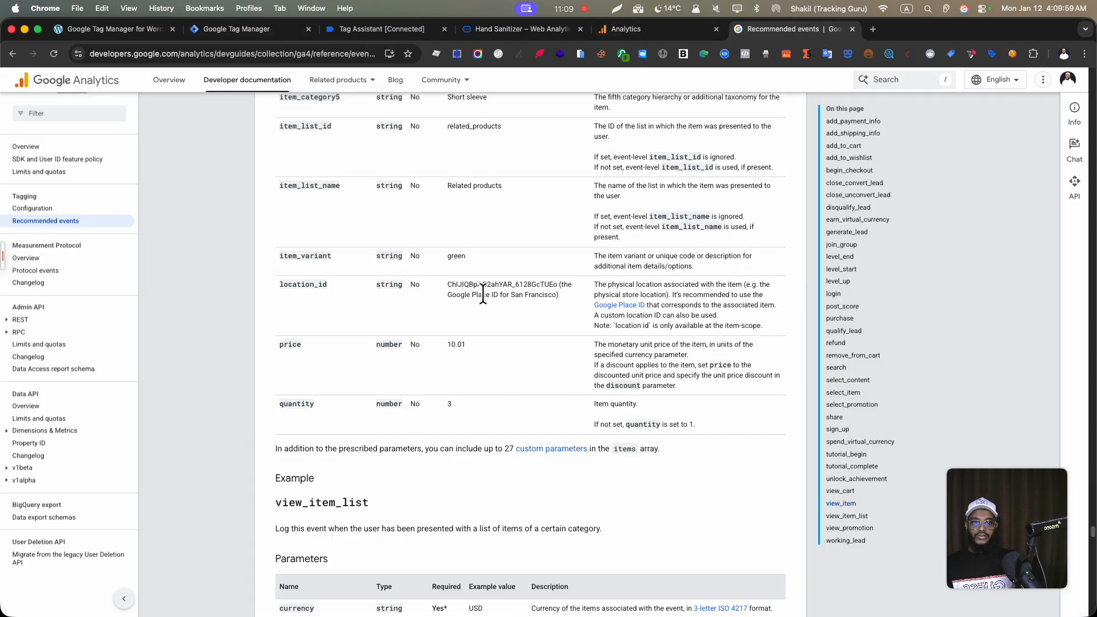
key("super+f")
type("pu")
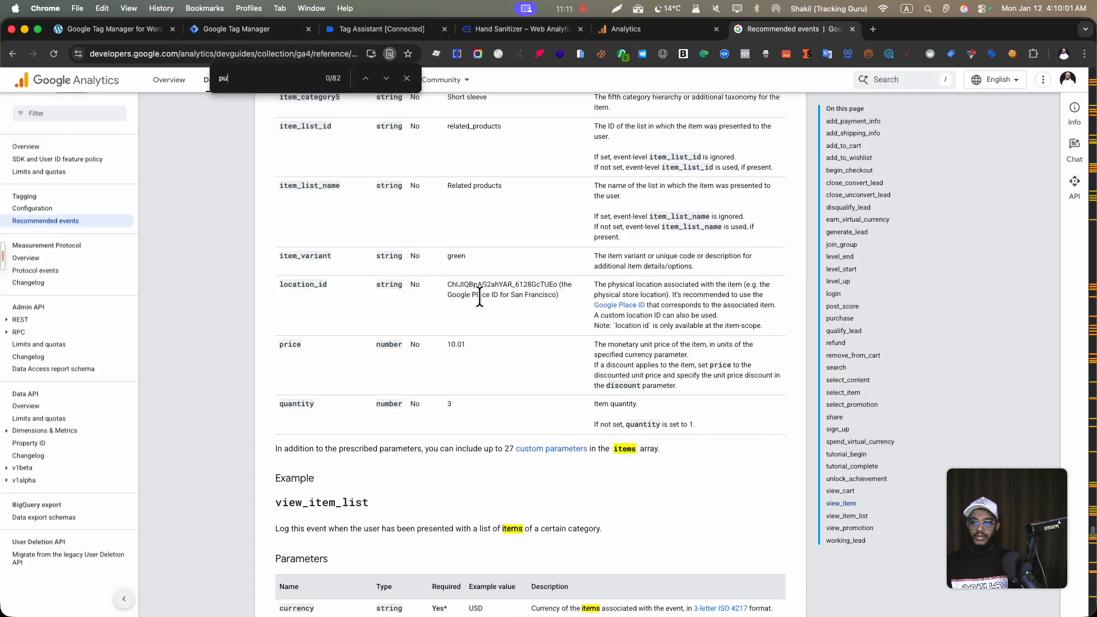
type("rchase")
key("Return")
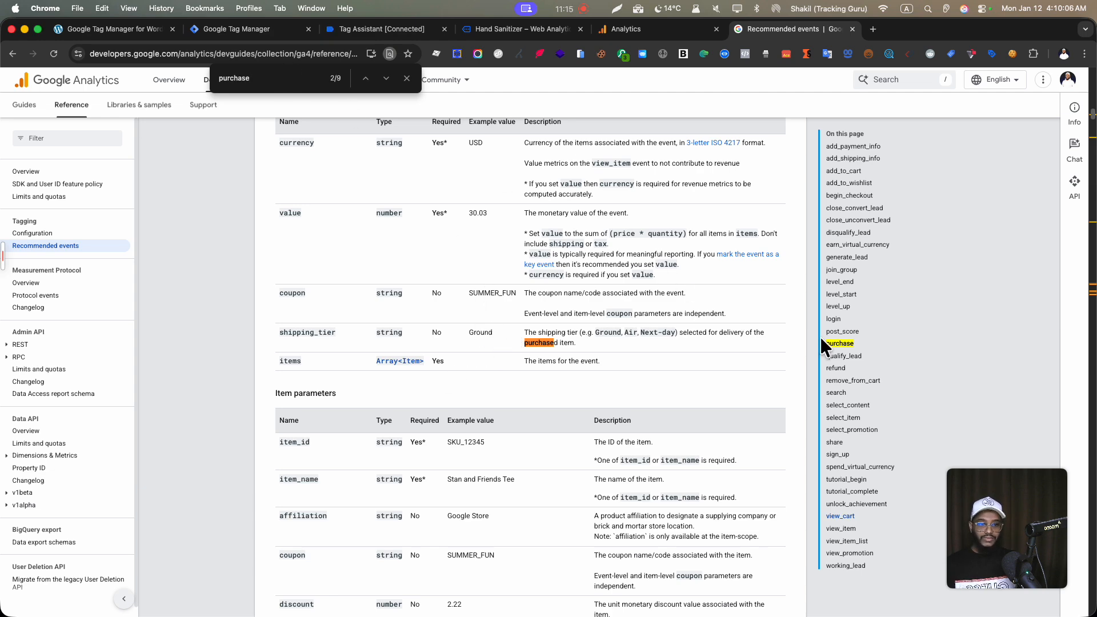
left_click(839, 343)
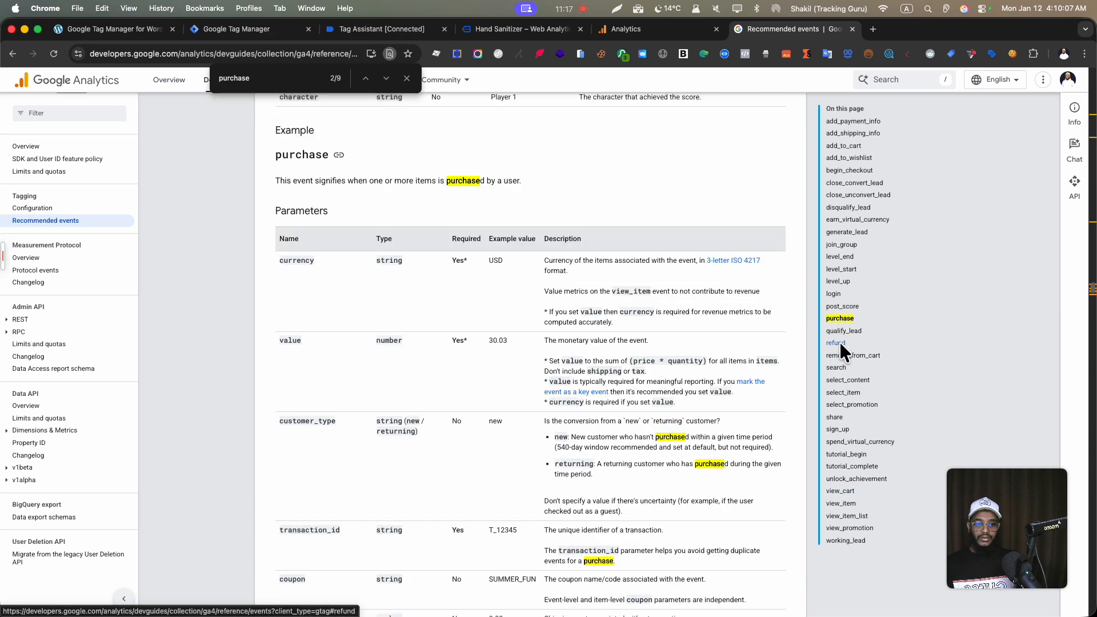
scroll(419, 274, "up", 1)
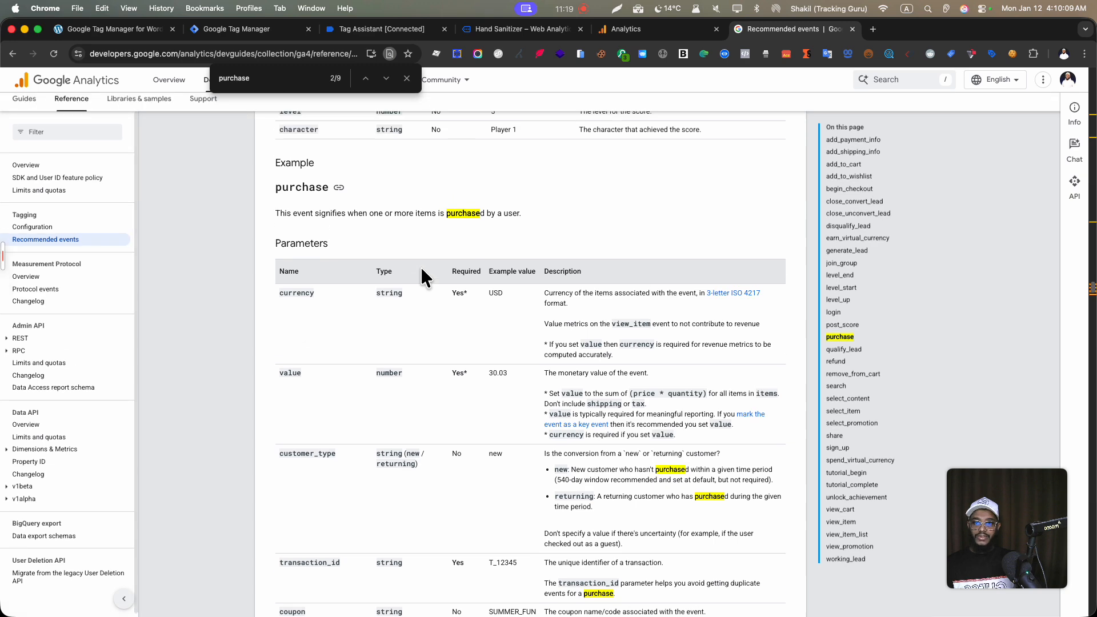
Copy the purchase event name from the reference and open the copied tag's Event Name in Google Tag Manager for editing.
double_click(287, 198)
key("super+c")
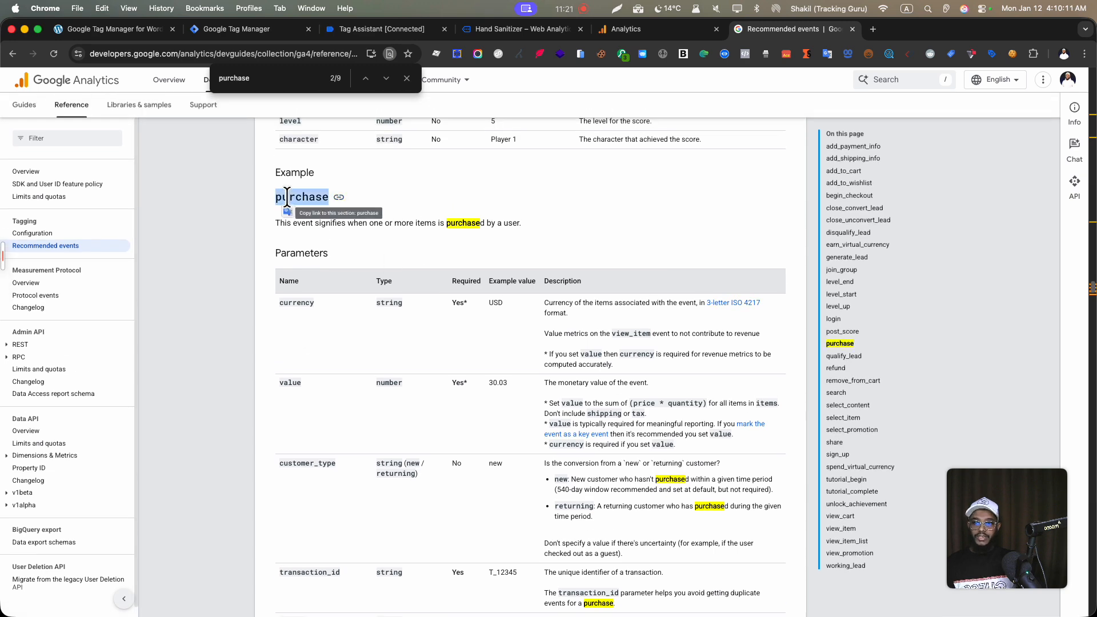
left_click(273, 31)
left_click(544, 283)
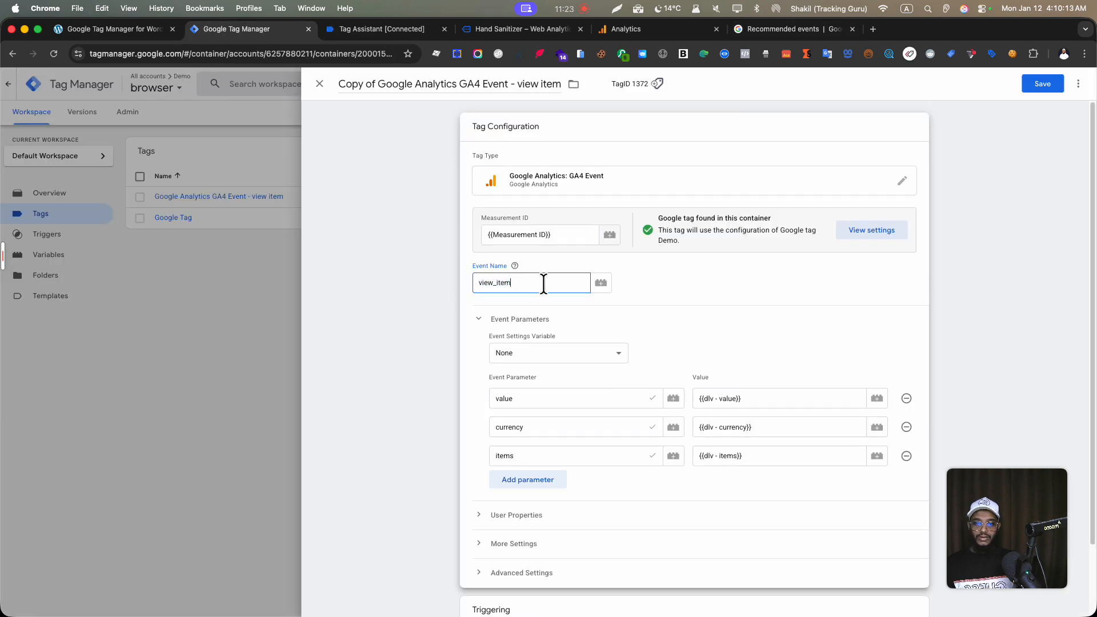
Set the copied GA4 event tag's event name to purchase and expand its event parameters.
key("super+a")
key("super+v")
key("super+a")
left_click(691, 324)
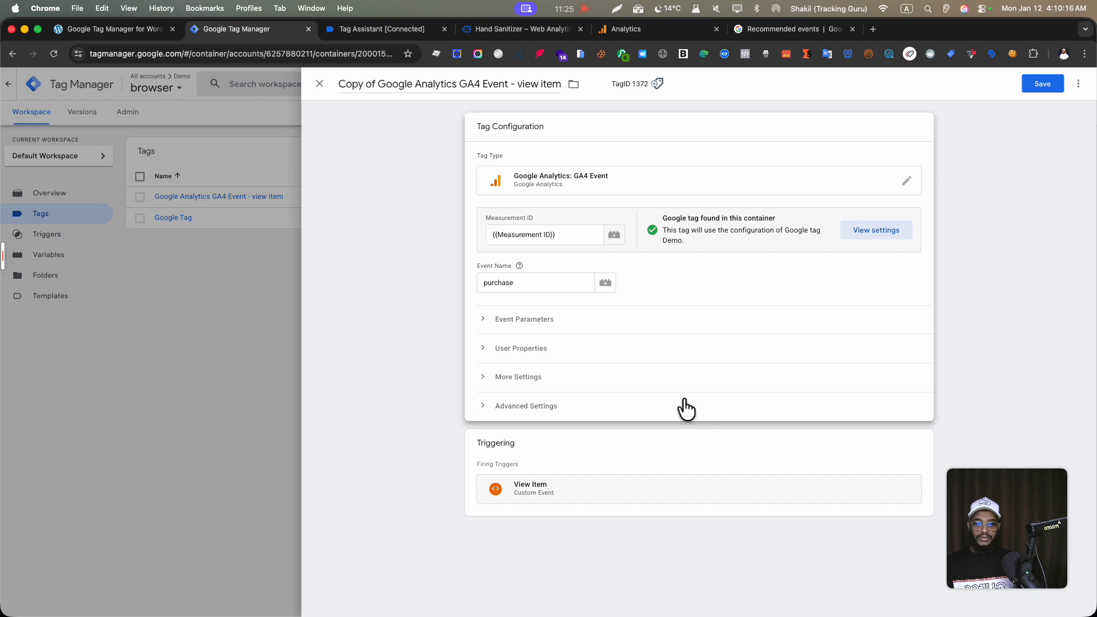
left_click(596, 318)
scroll(666, 352, "down", 2)
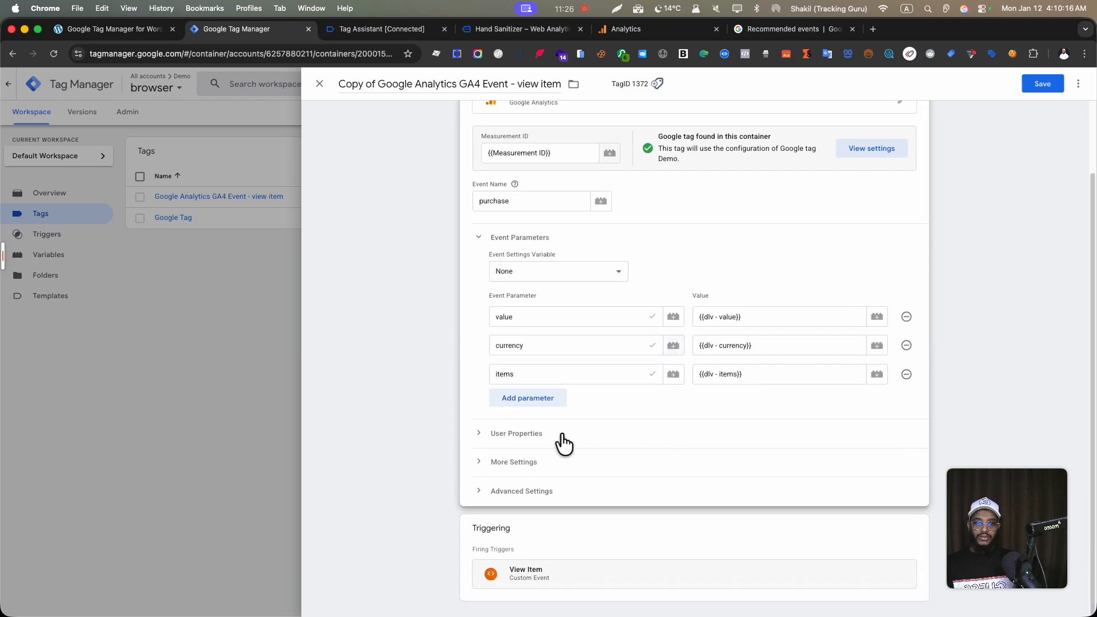
Remove the View Item firing trigger from the copied tag and start choosing a replacement trigger.
left_click(783, 539)
left_click(907, 424)
left_click(894, 440)
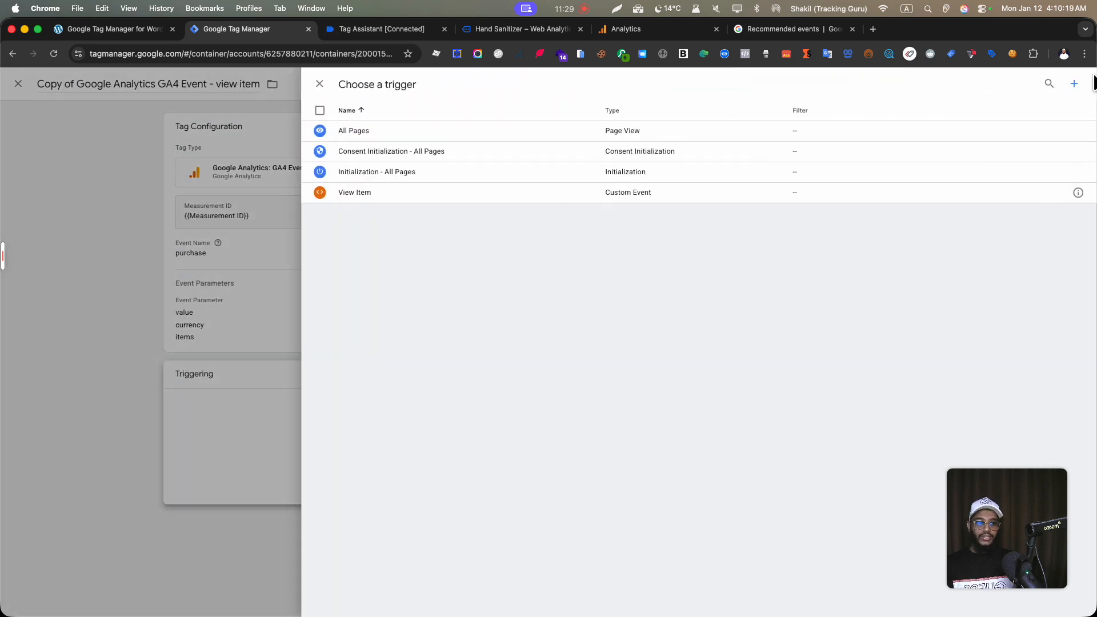
Create and save a Custom Event trigger named purchase with the event name purchase for this tag.
left_click(1072, 84)
left_click(810, 169)
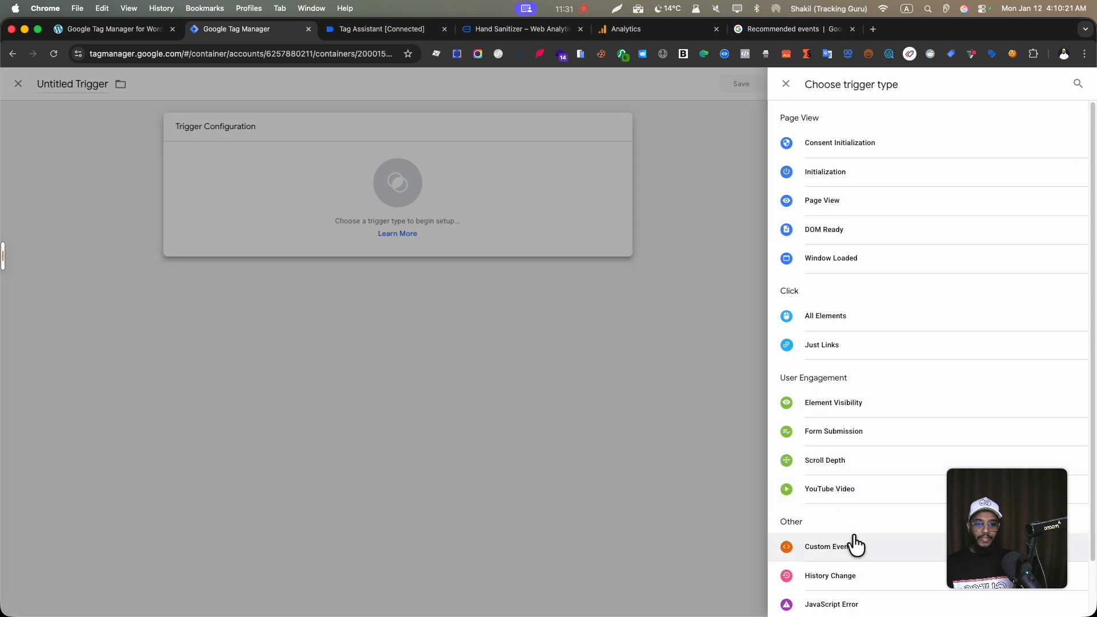
left_click(855, 544)
left_click(554, 230)
type("purchase")
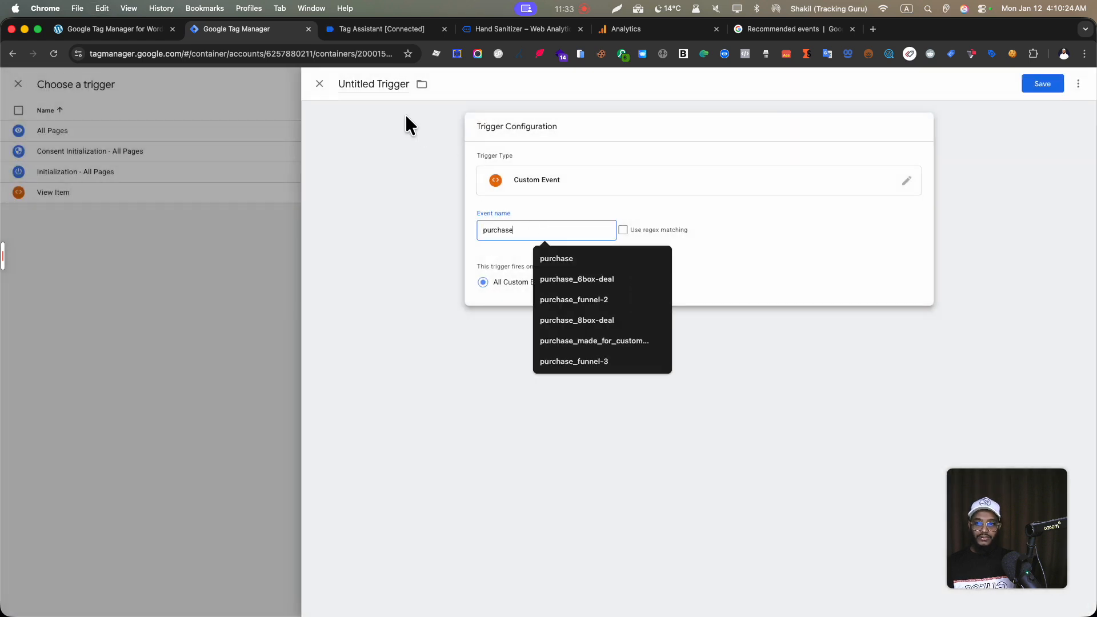
triple_click(389, 86)
type("purchase")
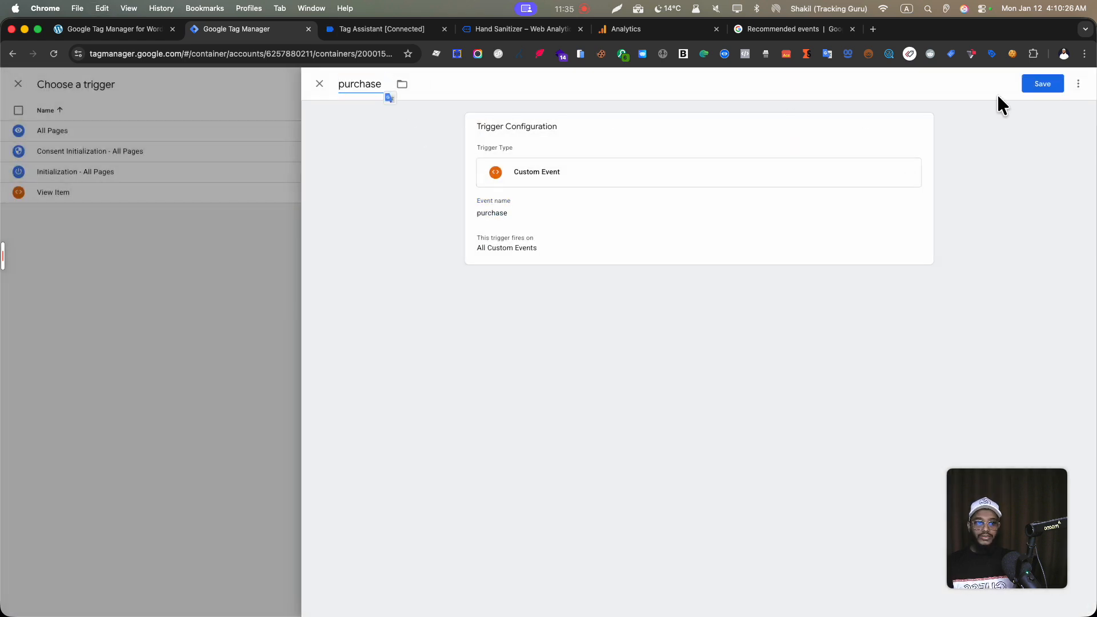
left_click(1026, 90)
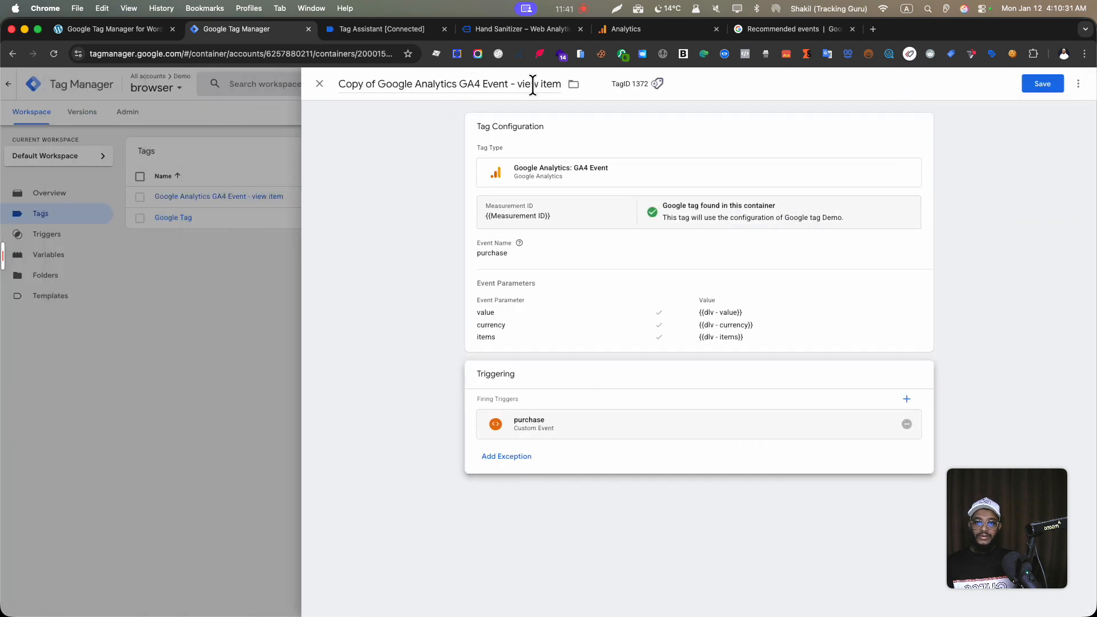
Rename the tag as Google Analytics GA4 Event - purchase and save it.
left_click_drag(518, 84, 573, 93)
type("purchase")
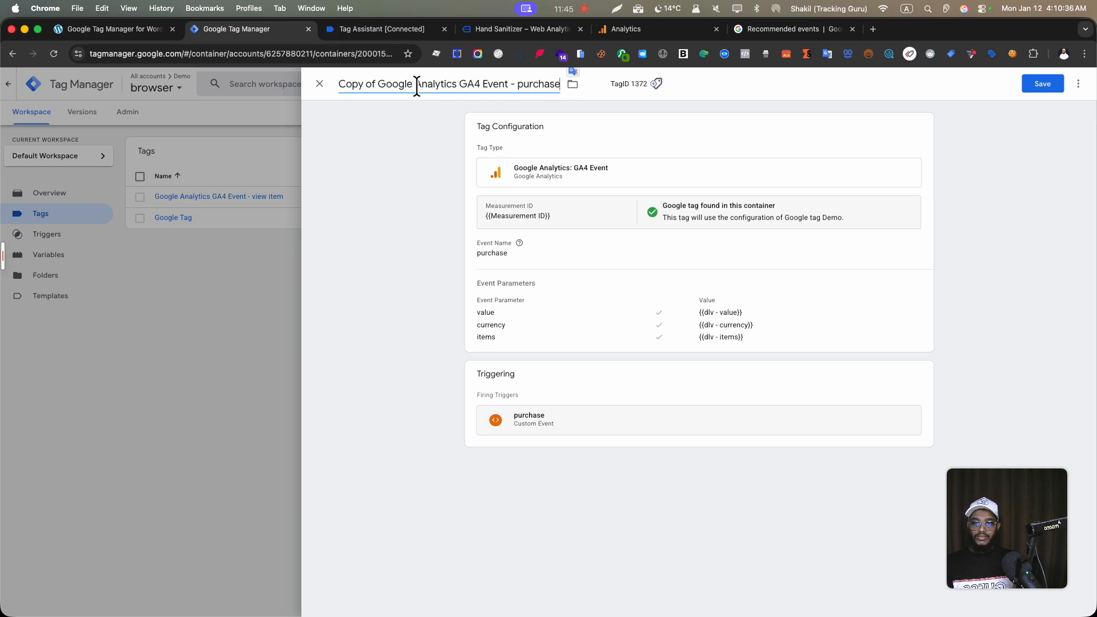
key("BackSpace")
key("BackSpace")
key("BackSpace")
key("BackSpace")
key("BackSpace")
key("BackSpace")
key("BackSpace")
key("BackSpace")
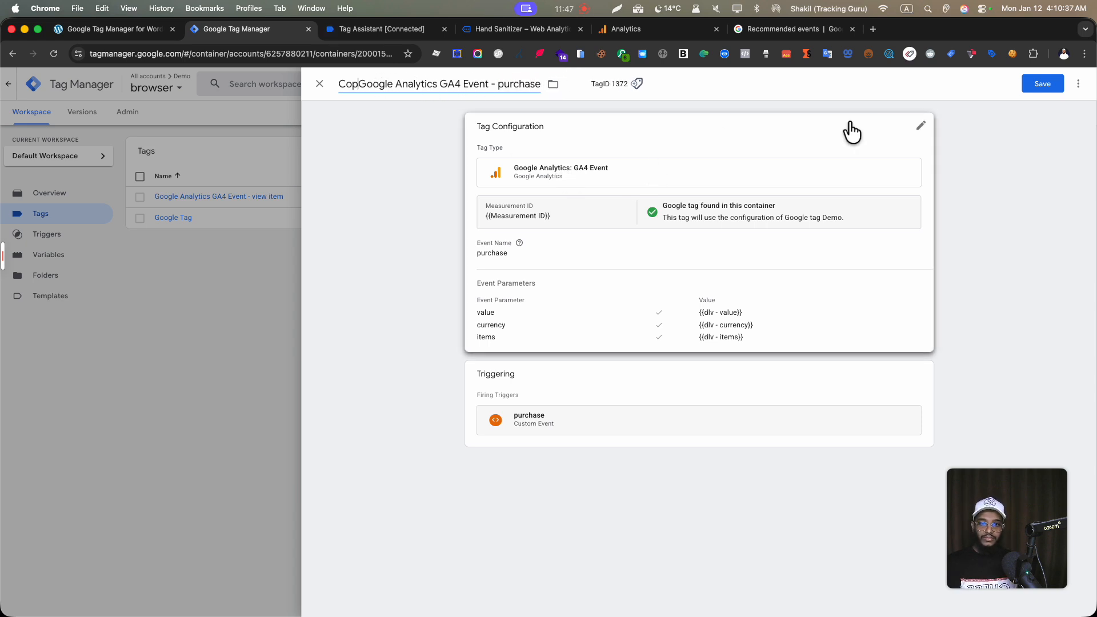
left_click(1038, 84)
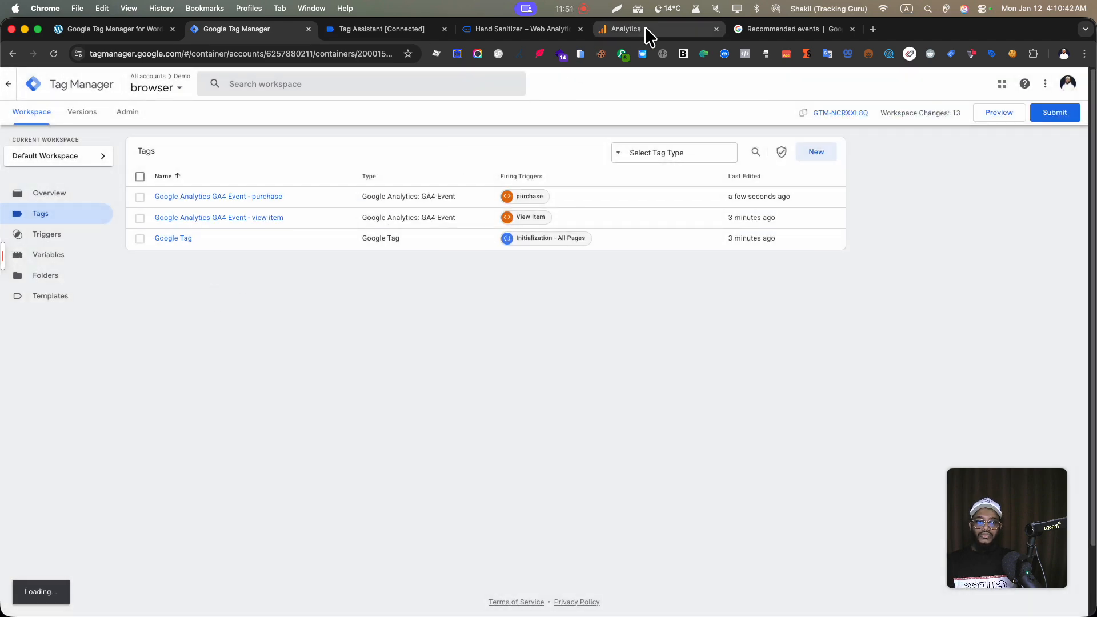
Examine the purchase event's parameters in the Google Analytics recommended events documentation.
left_click(770, 30)
scroll(478, 270, "down", 1)
scroll(403, 293, "down", 5)
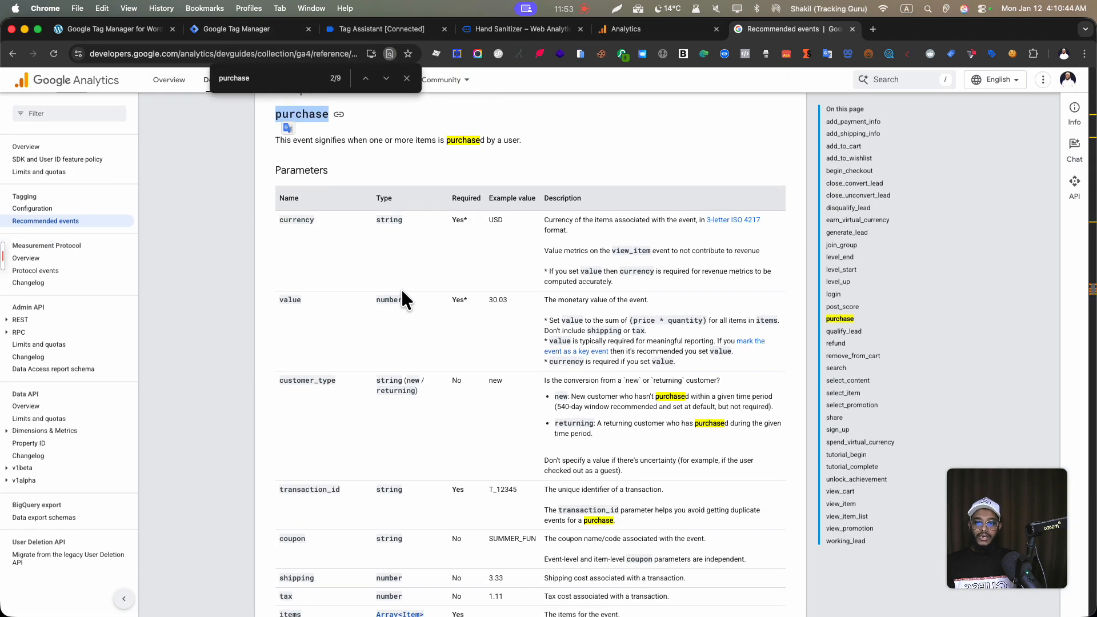
left_click_drag(400, 287, 290, 410)
left_click(300, 424)
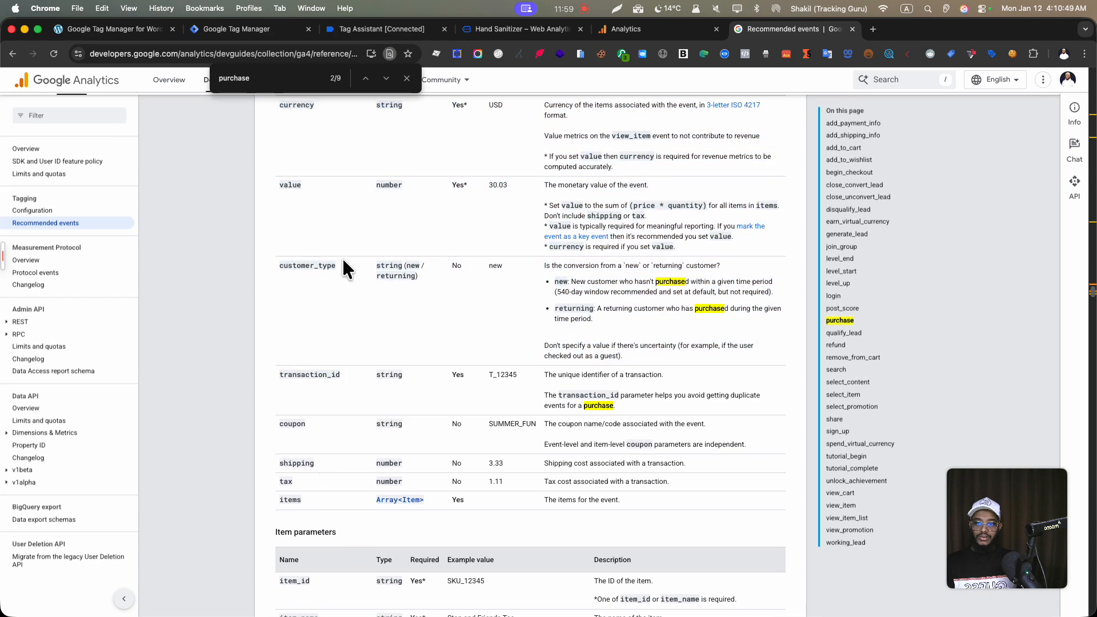
Switch to the store site, check out the Hand Sanitizer in the cart and place the cash on delivery order.
left_click(254, 27)
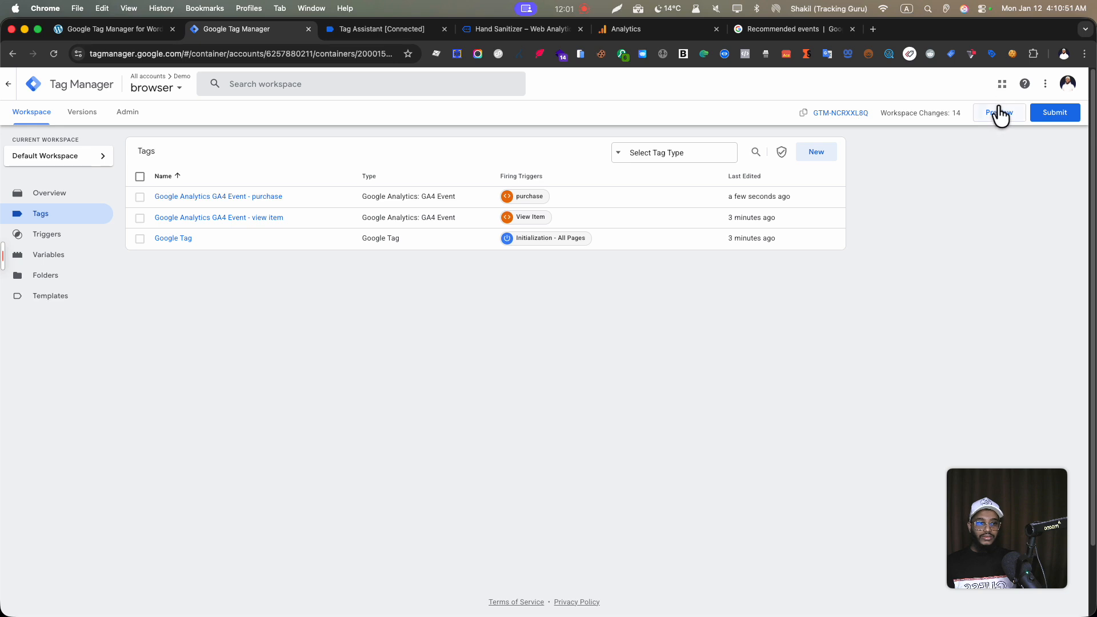
left_click(517, 28)
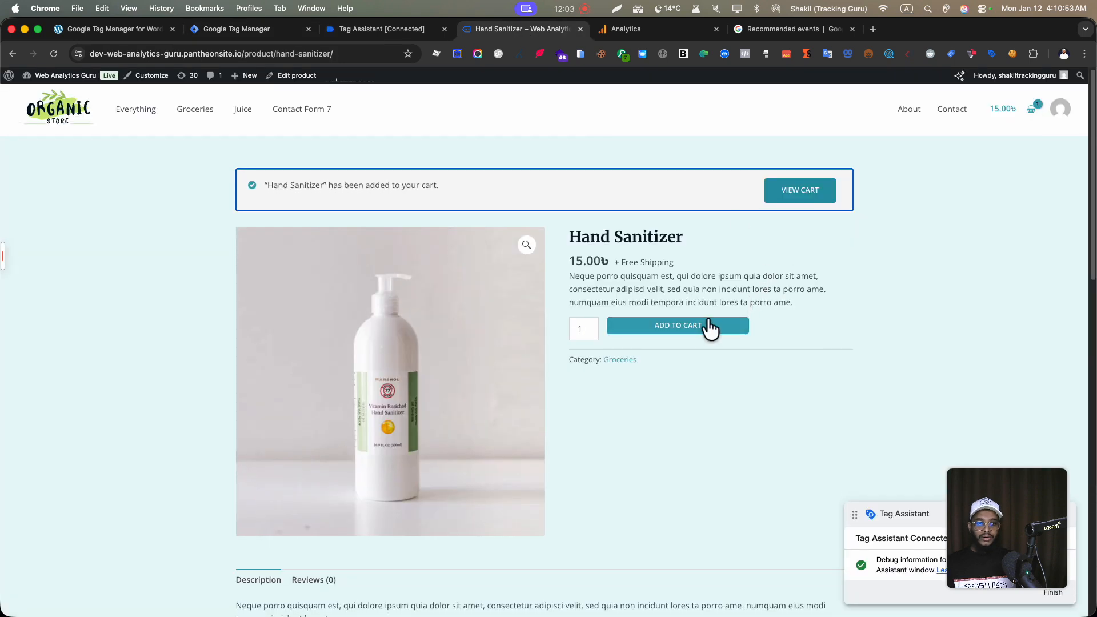
left_click(1032, 110)
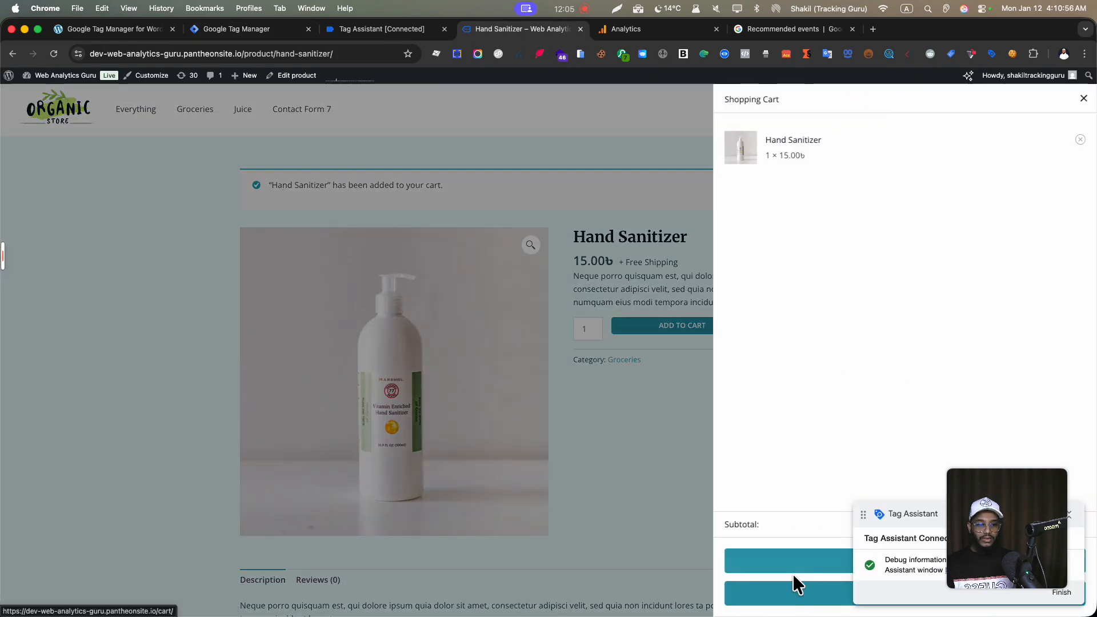
left_click_drag(913, 514, 881, 391)
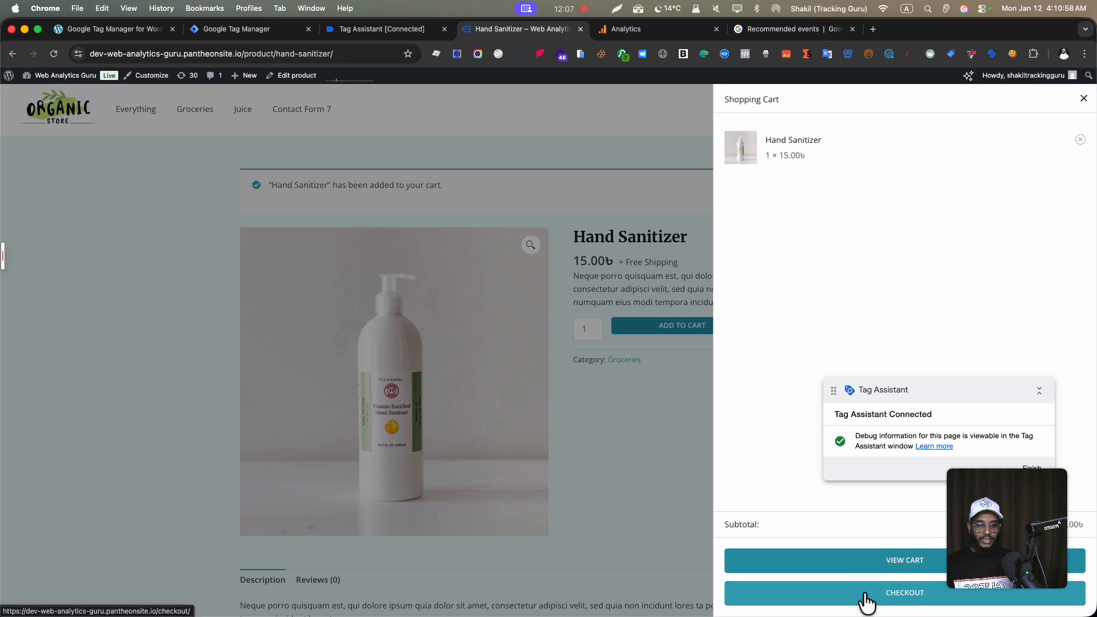
left_click(865, 603)
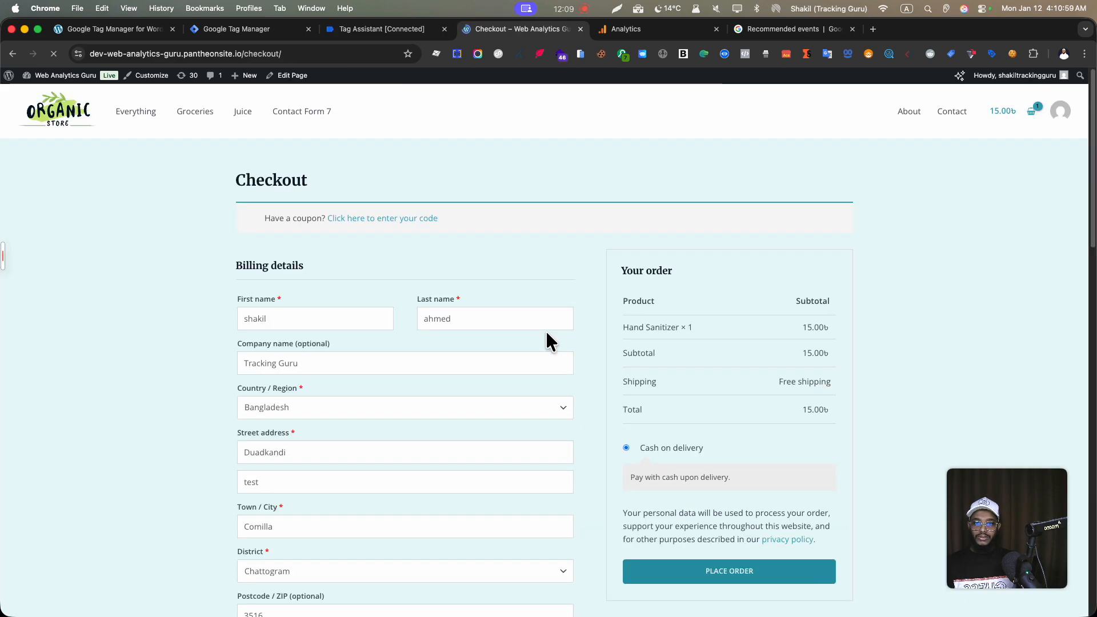
scroll(509, 336, "down", 5)
scroll(507, 330, "down", 2)
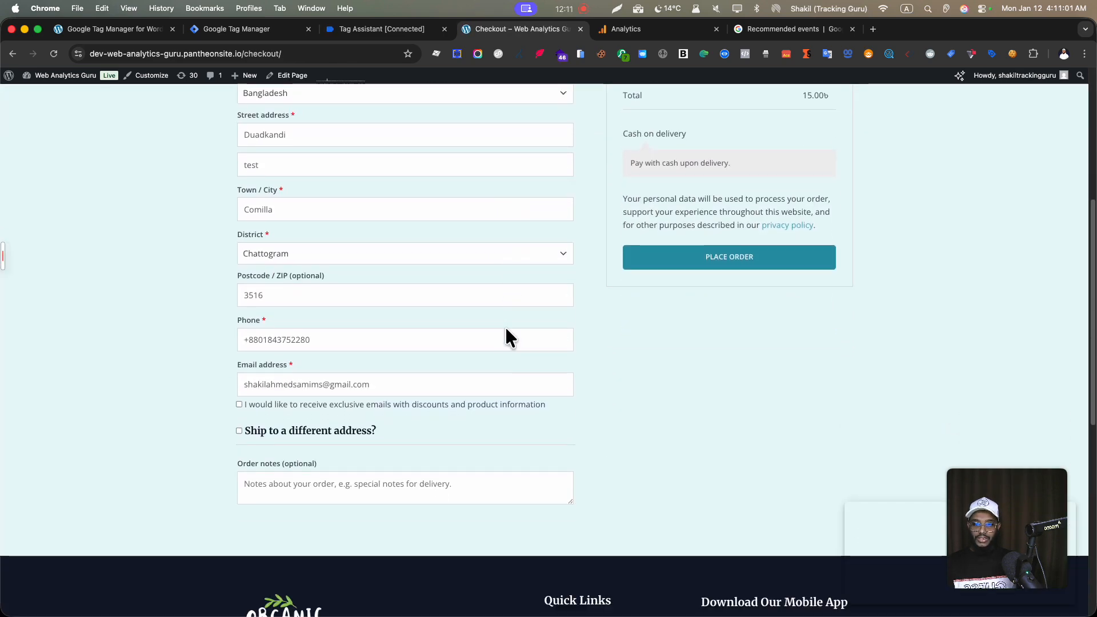
left_click(752, 262)
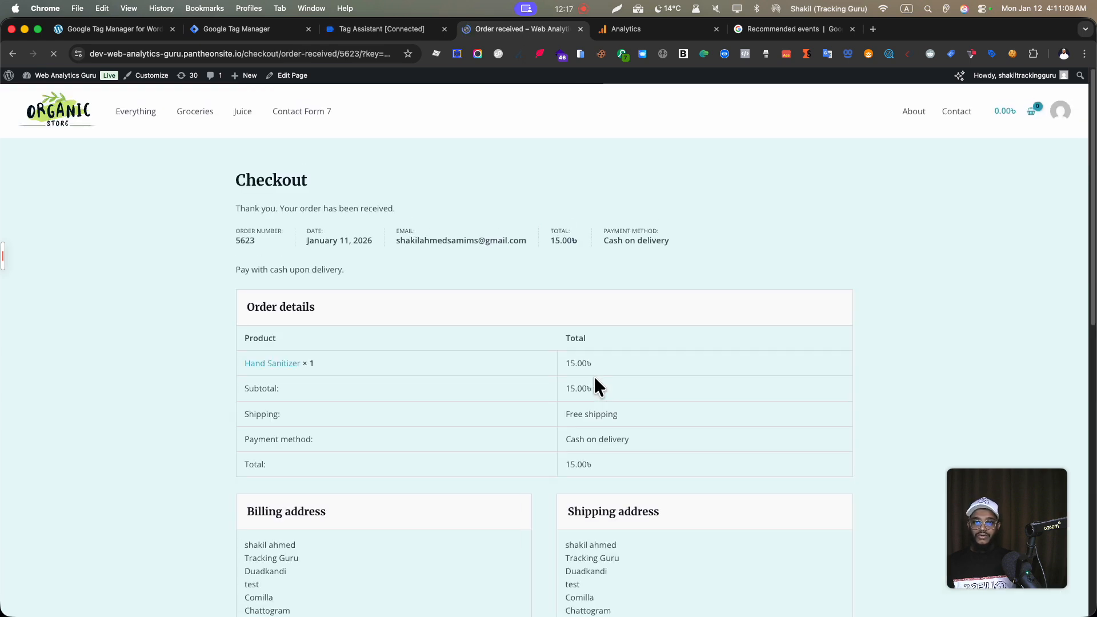
In Tag Assistant, open the purchase event and examine the currency, transaction_id, tax and shipping fields of its data layer push.
left_click(403, 32)
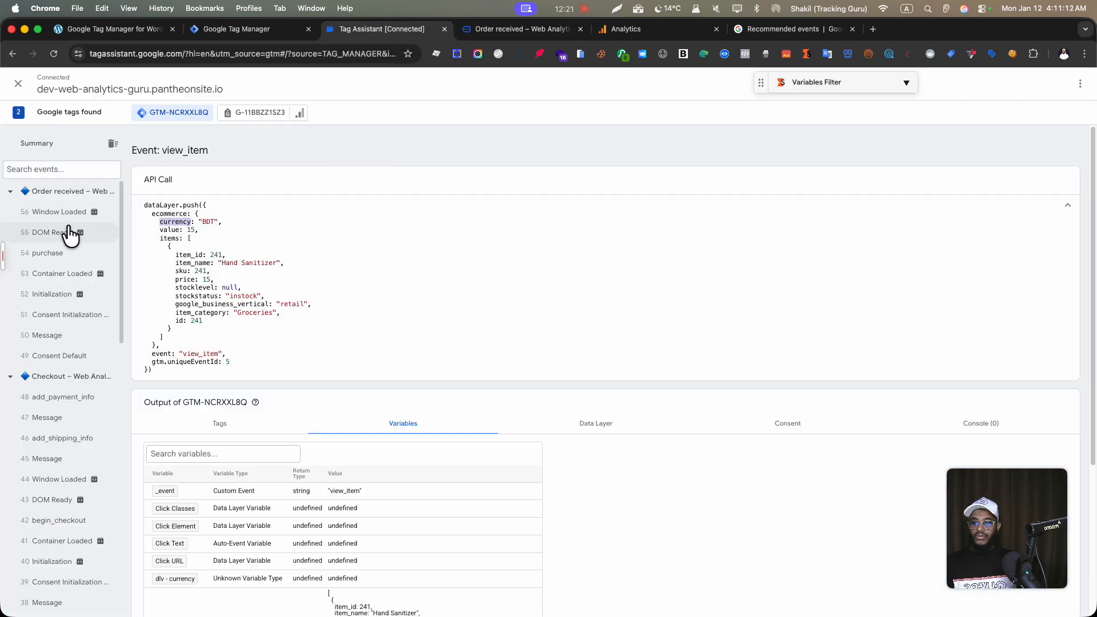
left_click(64, 255)
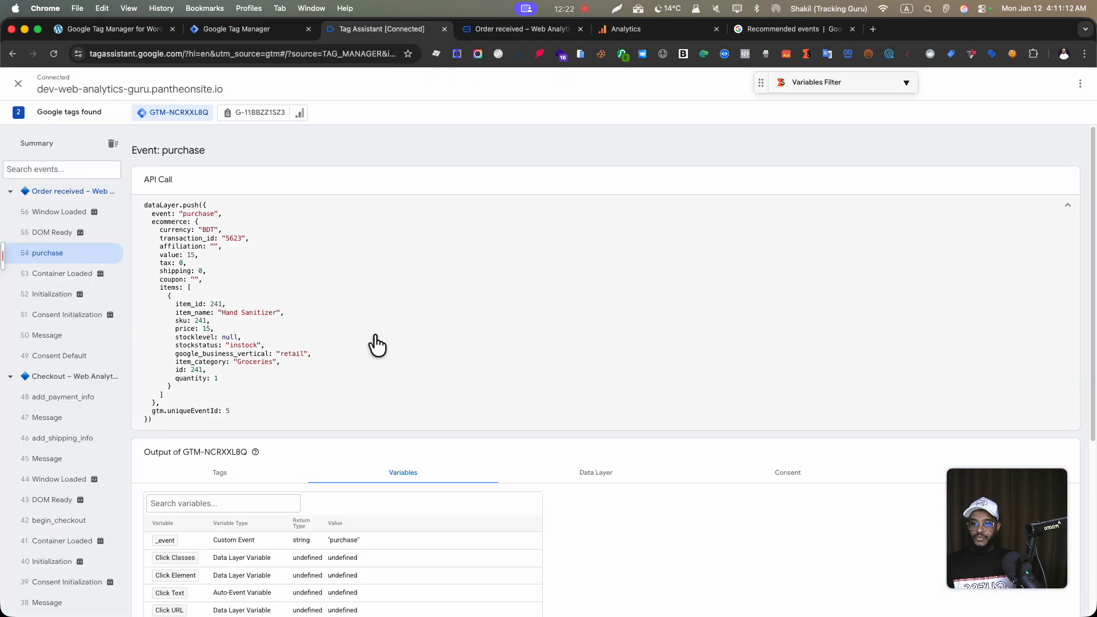
double_click(183, 238)
double_click(177, 229)
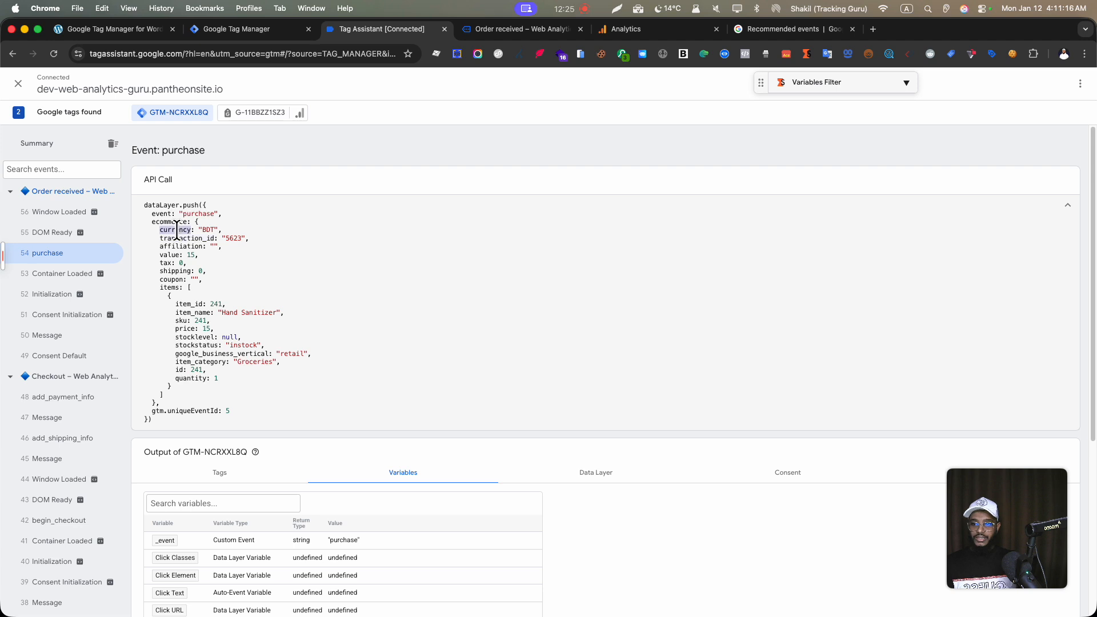
double_click(181, 239)
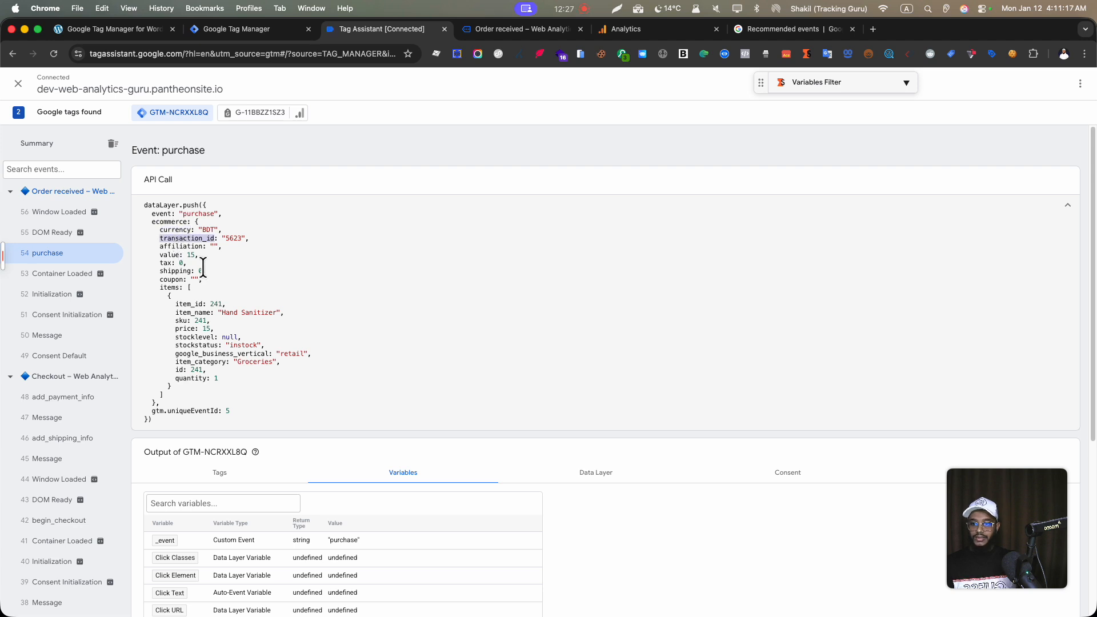
mouse_move(177, 263)
left_mouse_down()
mouse_move(164, 263)
mouse_move(175, 237)
mouse_move(181, 271)
left_mouse_up()
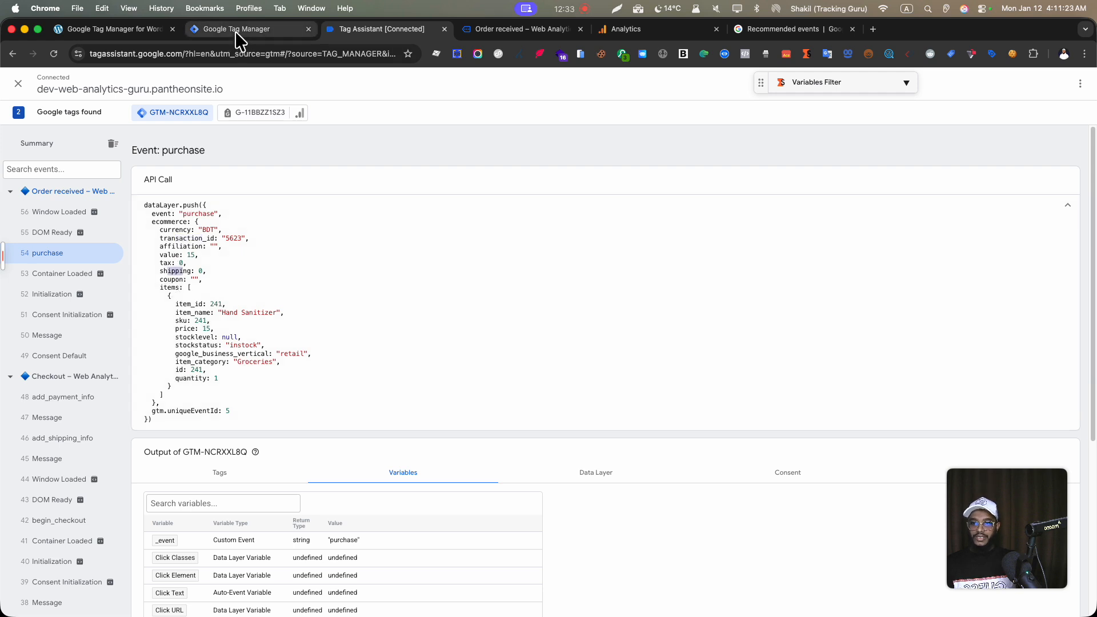
Back in Tag Manager, open the GA4 purchase tag's configuration for editing and add three empty event parameter rows.
key("ctrl+shift+Tab")
left_click(222, 197)
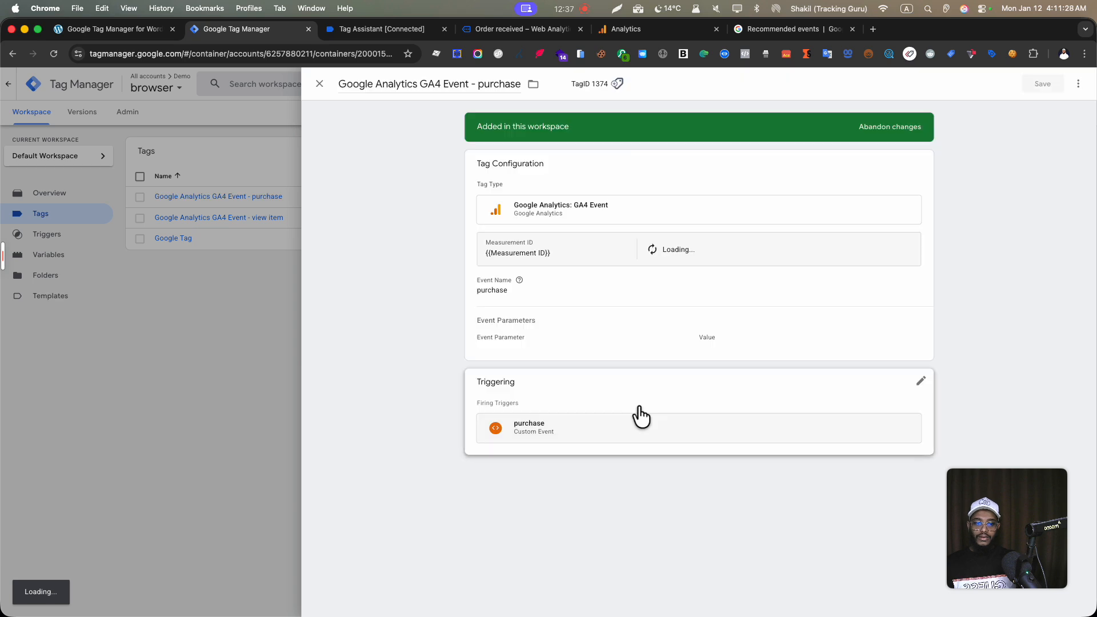
left_click(643, 318)
scroll(517, 460, "down", 1)
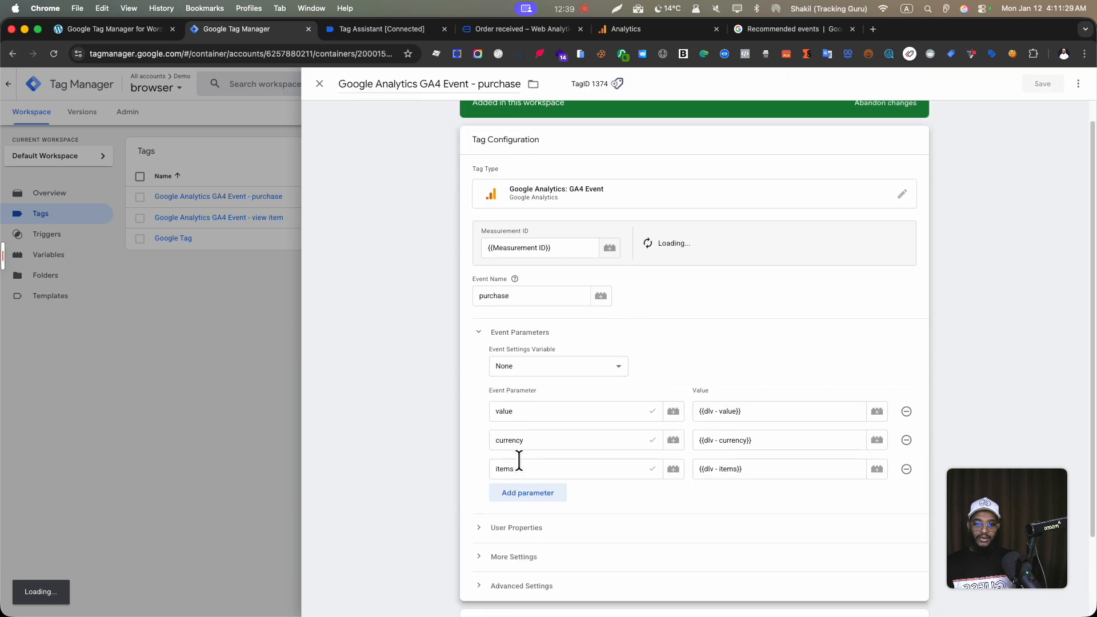
left_click(534, 486)
scroll(540, 398, "down", 3)
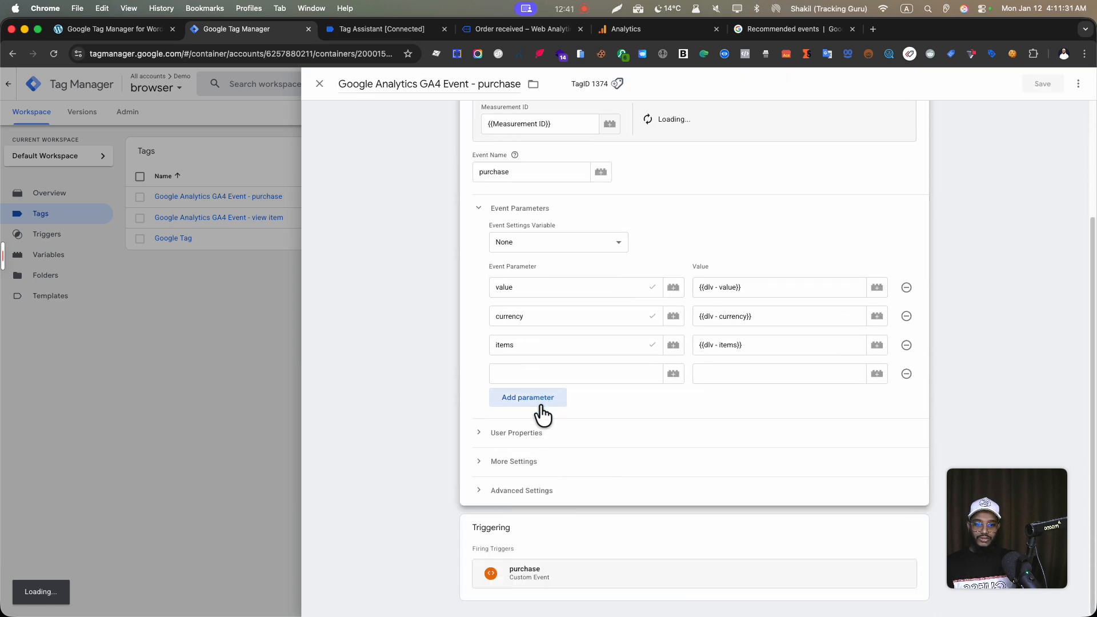
left_click(537, 399)
left_click(537, 426)
Name the three new event parameters shipping, tax and coupon.
left_click(613, 375)
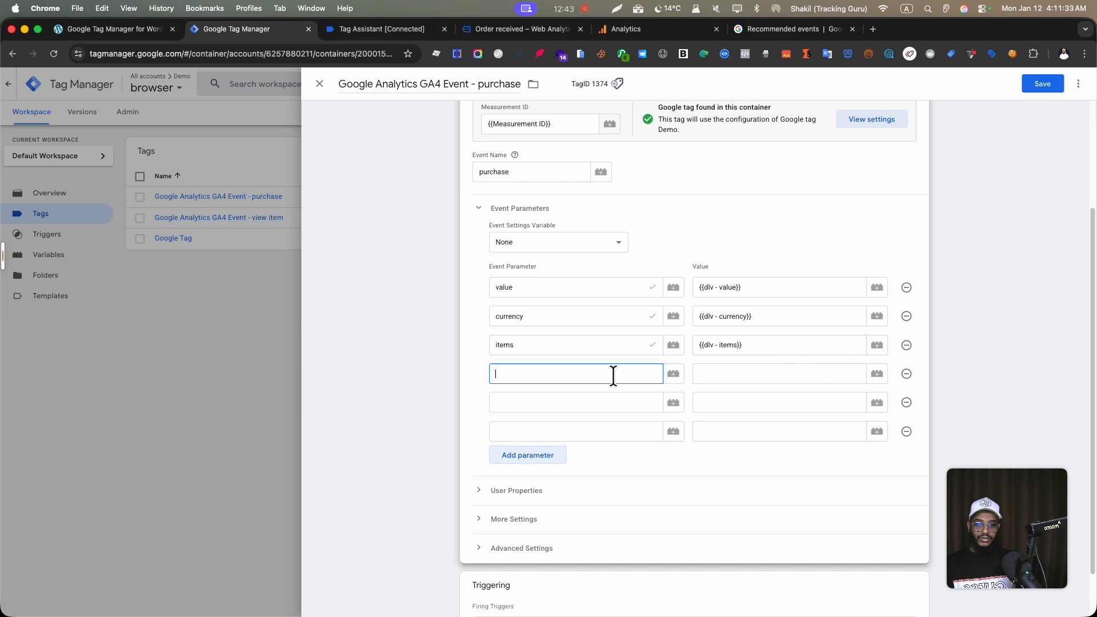
type("shipping")
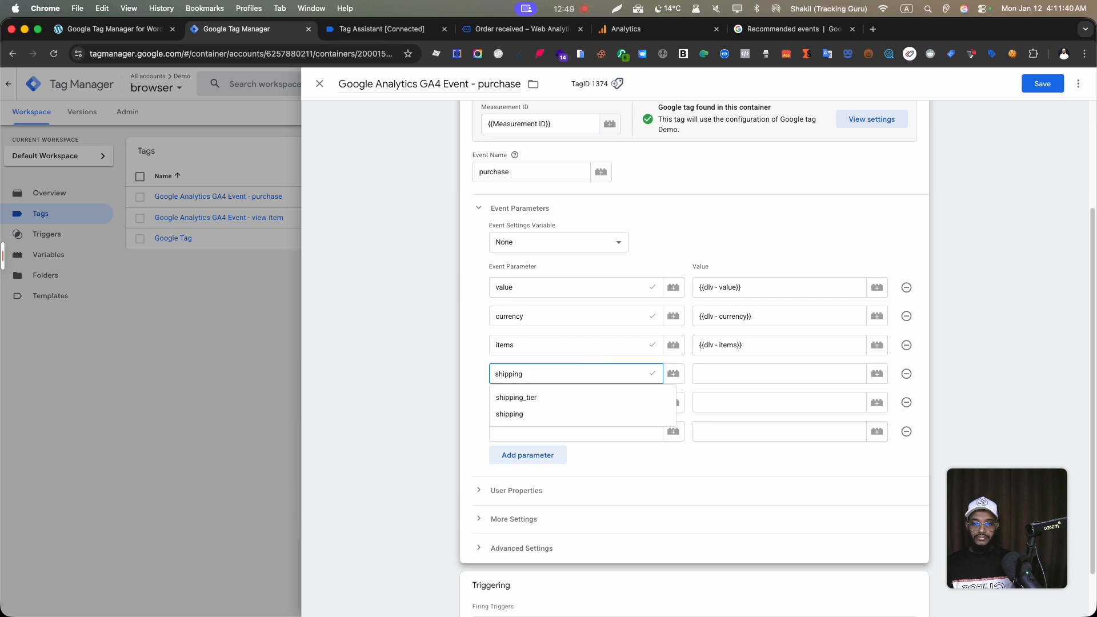
left_click(570, 412)
left_click(568, 402)
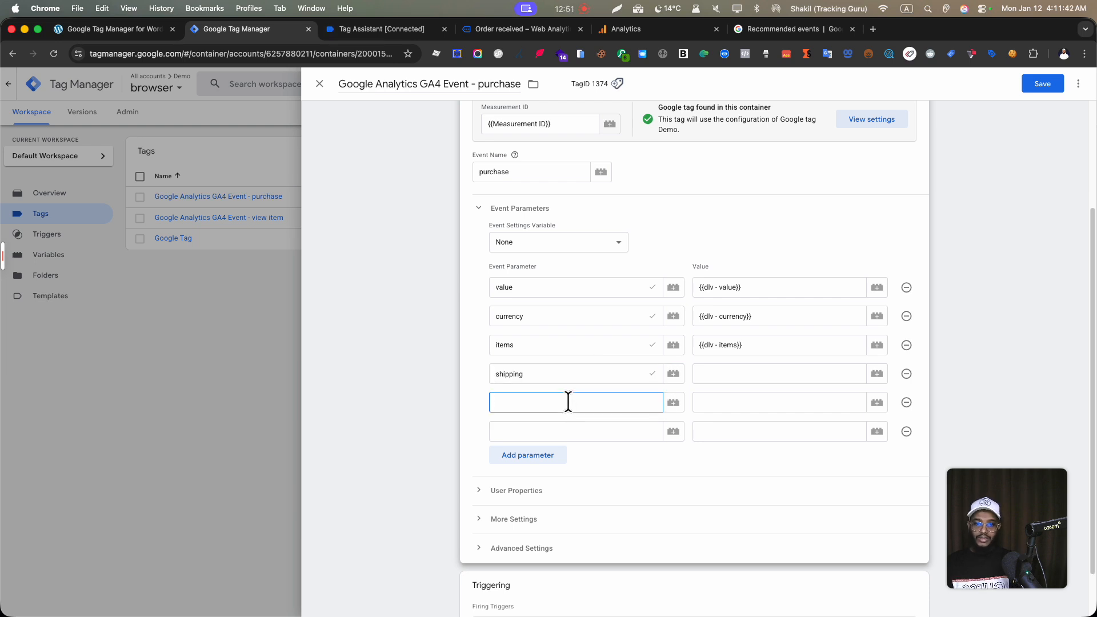
type("tax")
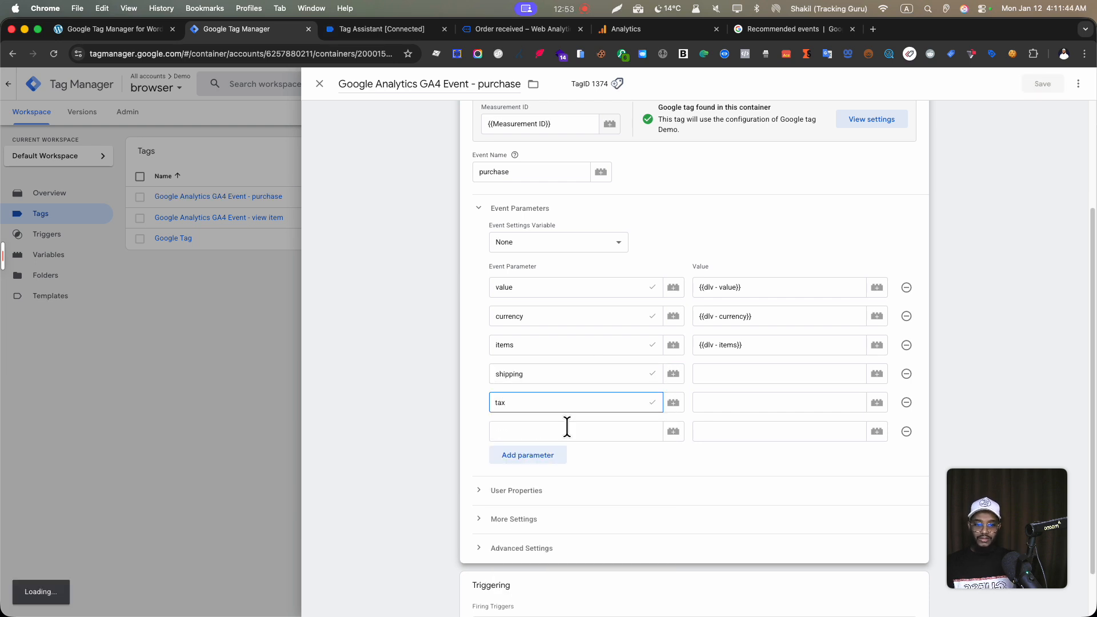
left_click(568, 427)
type("coupon")
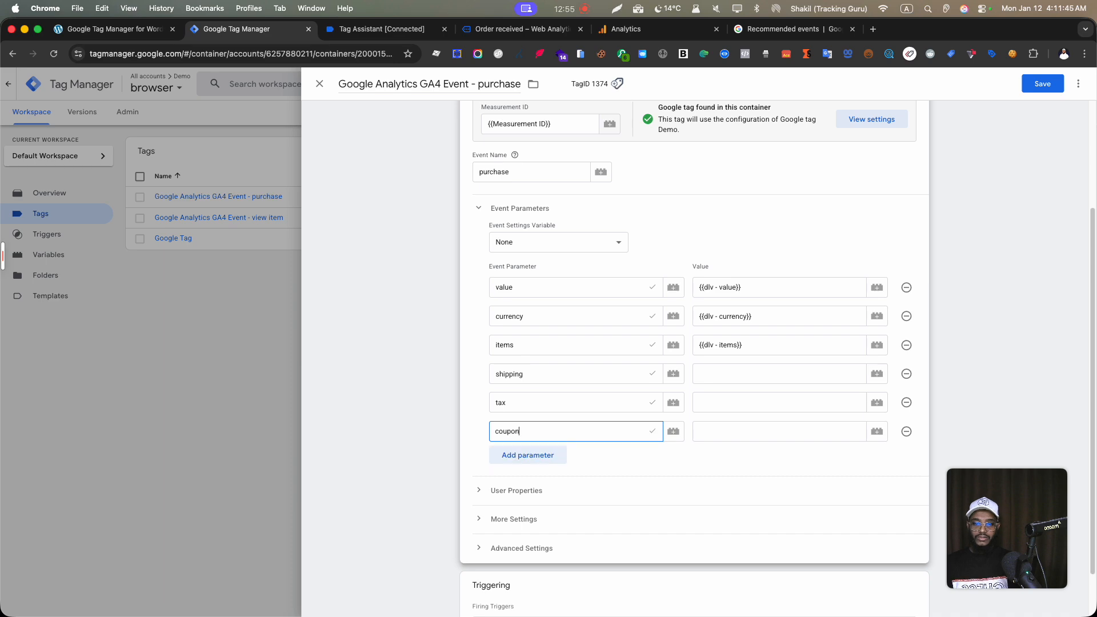
For the shipping parameter's value, create a new JavaScript Variable with the global variable name ecommerce.shipping.
left_click(876, 375)
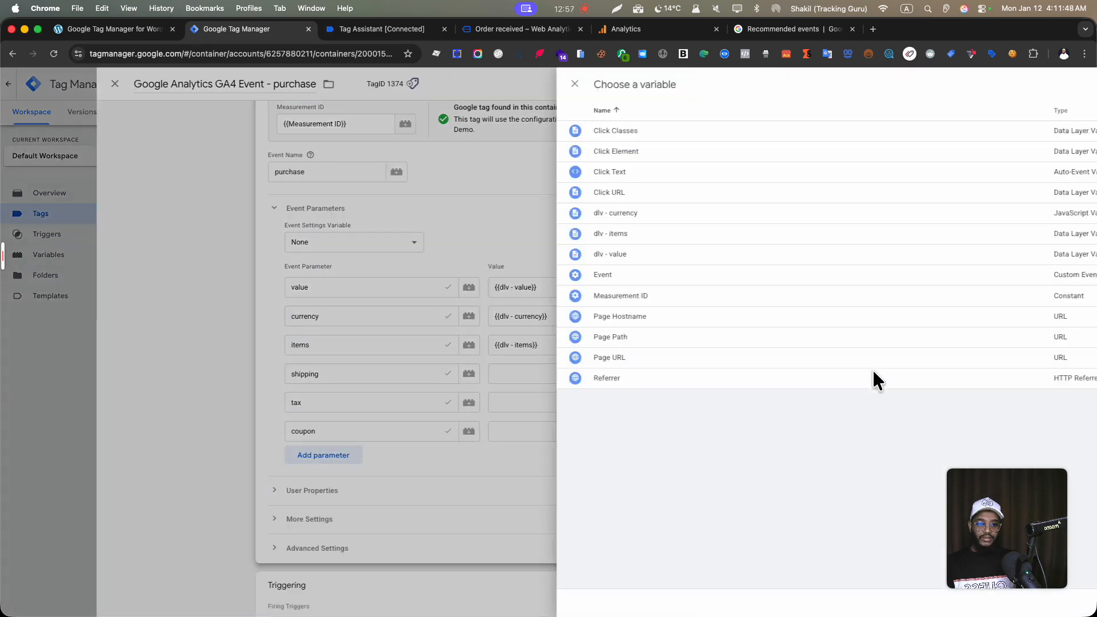
left_click(1070, 84)
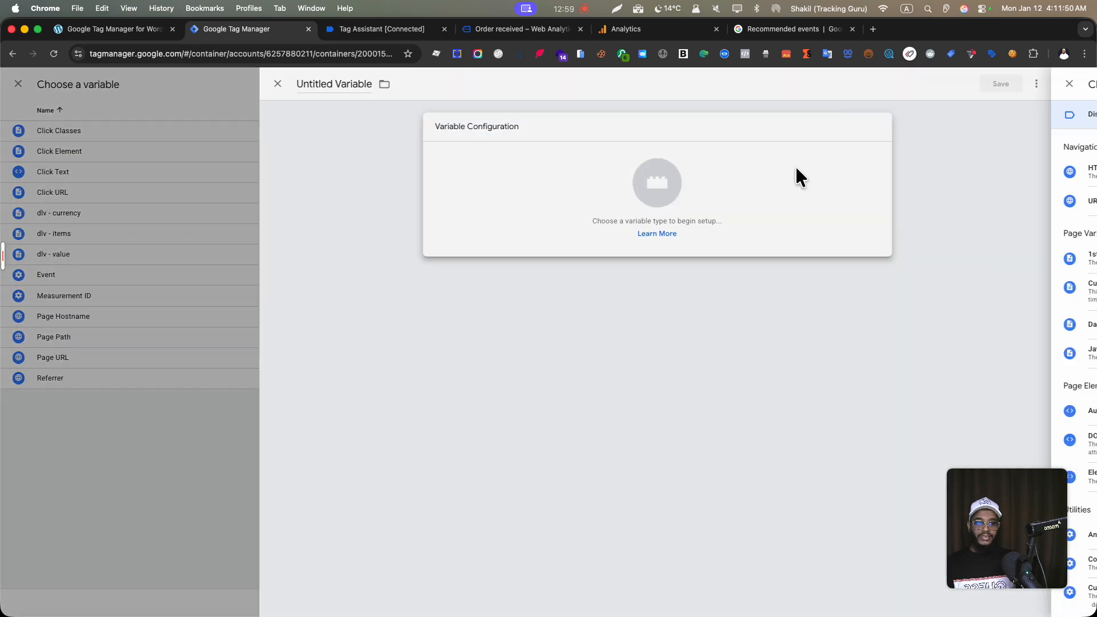
left_click(796, 171)
left_click(853, 350)
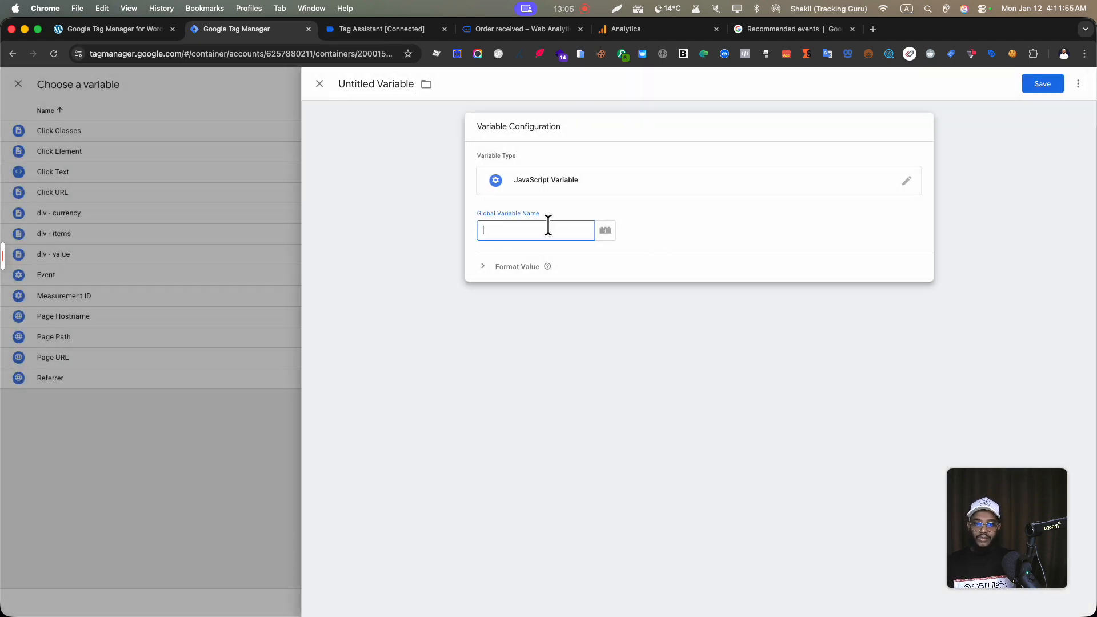
type("purchase")
key("super+shift+v")
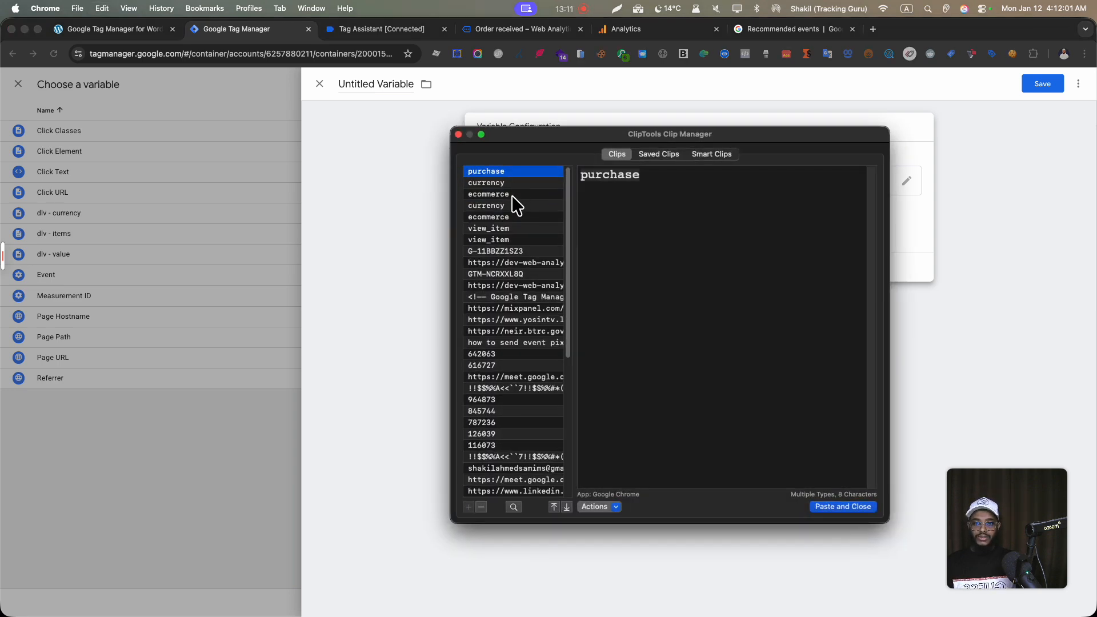
double_click(512, 195)
double_click(548, 226)
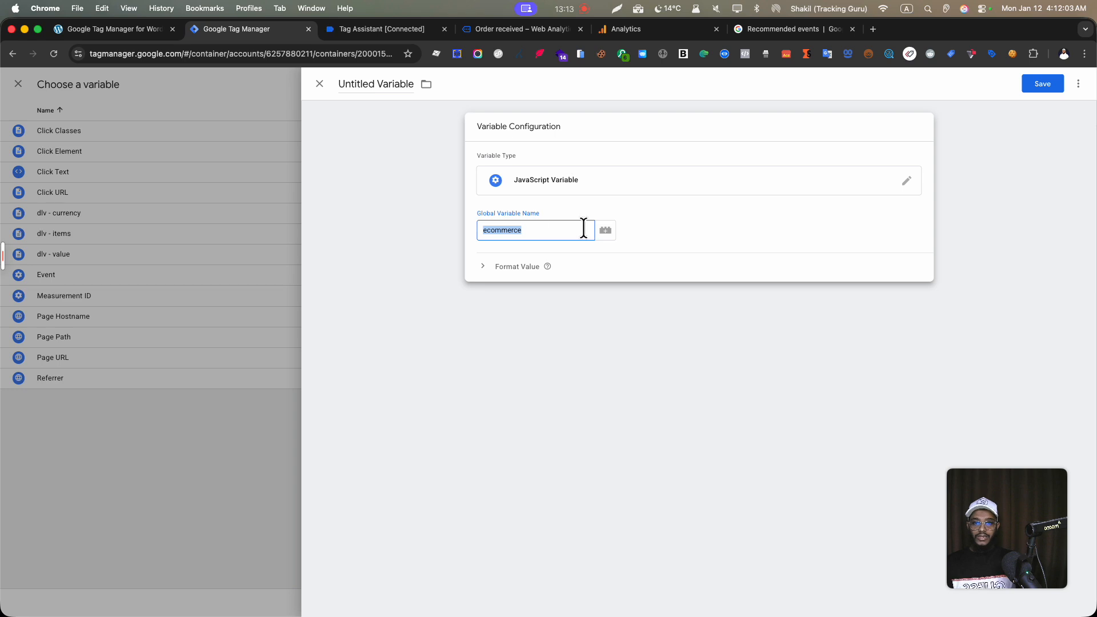
left_click(583, 228)
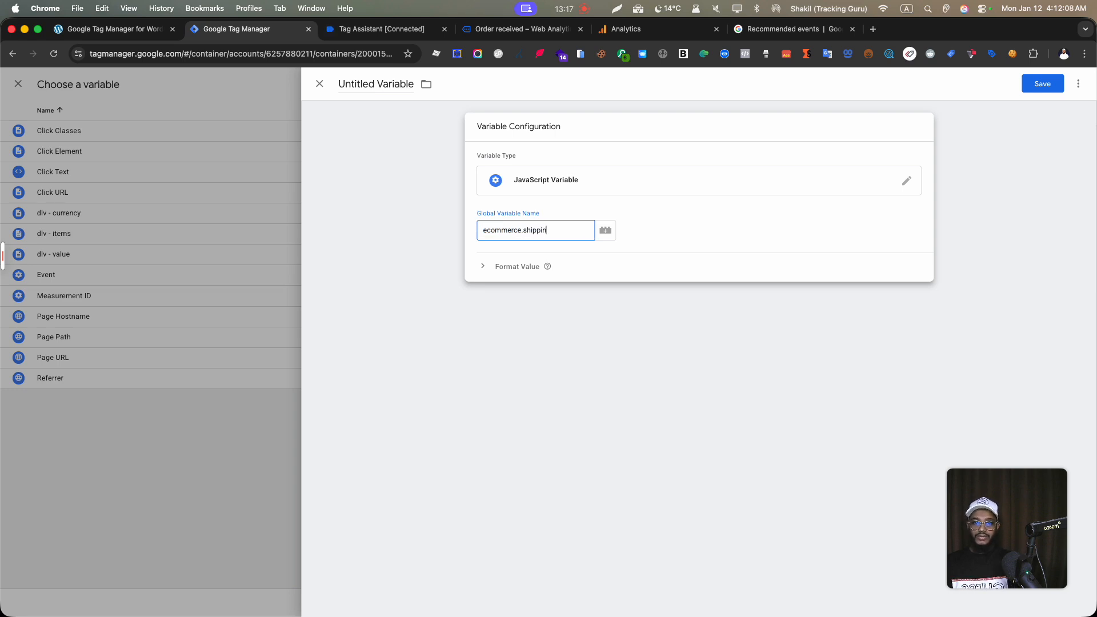
Name the new variable dlv - shipping and save it.
left_click(374, 86)
type("dlv - shipping")
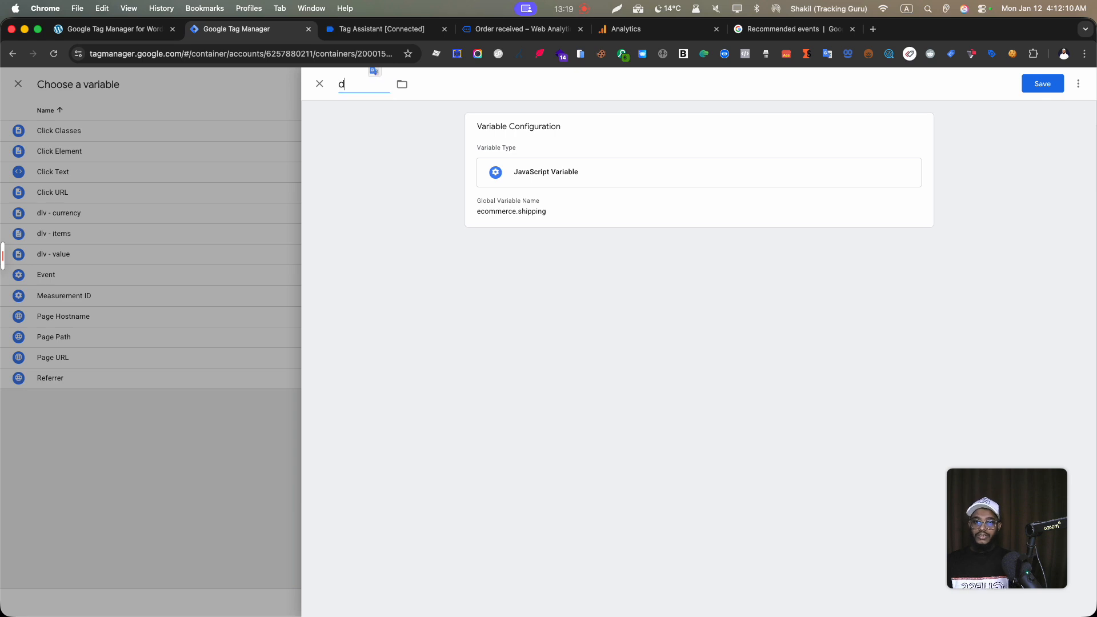
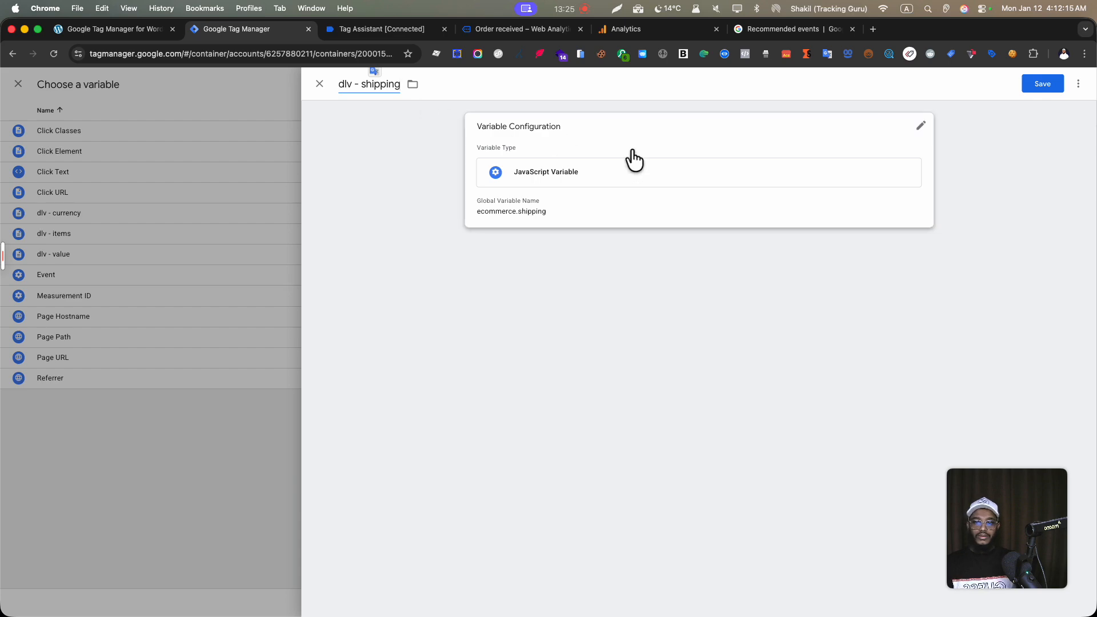
left_click(1042, 84)
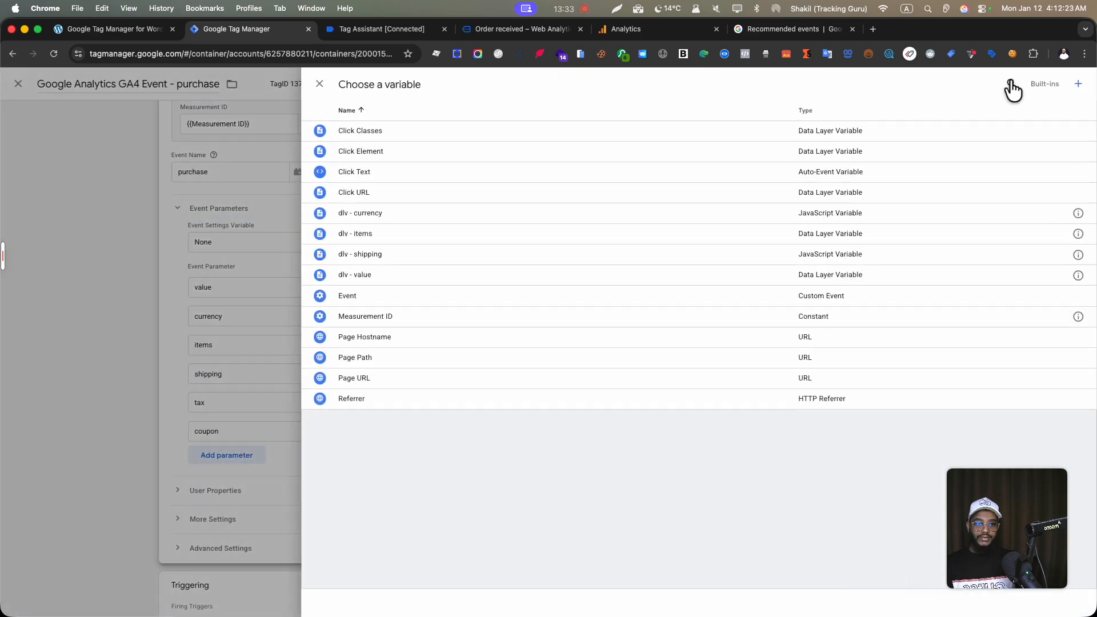
Give the tax parameter a new Data Layer Variable named dlv - tax that reads ecommerce.tax, and open the variable choice for coupon.
left_click(1080, 88)
left_click(719, 178)
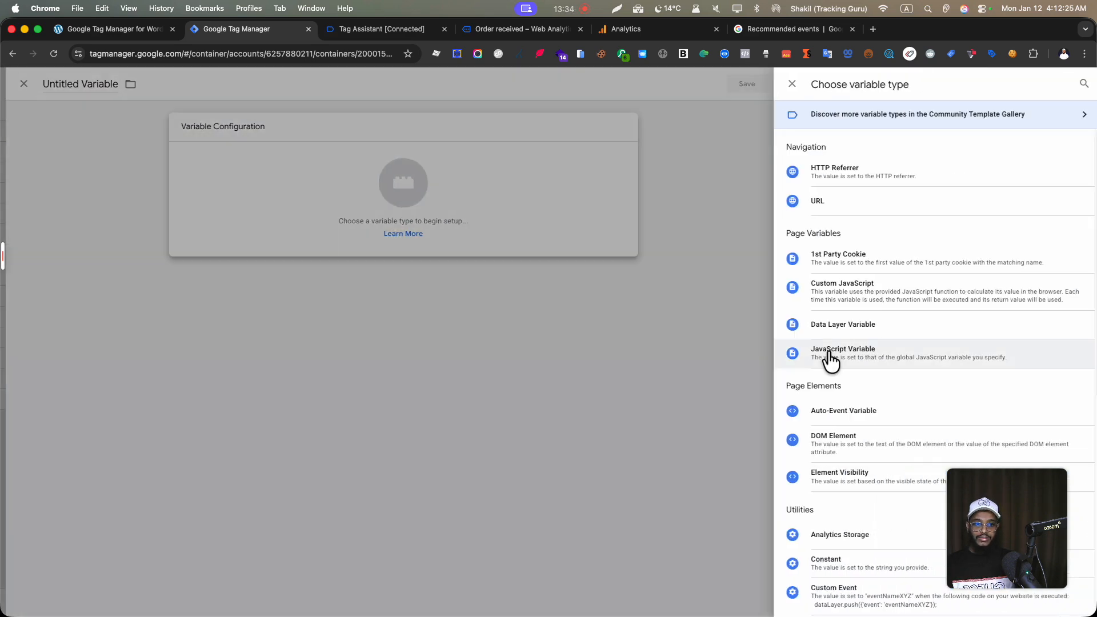
left_click(853, 326)
left_click(545, 231)
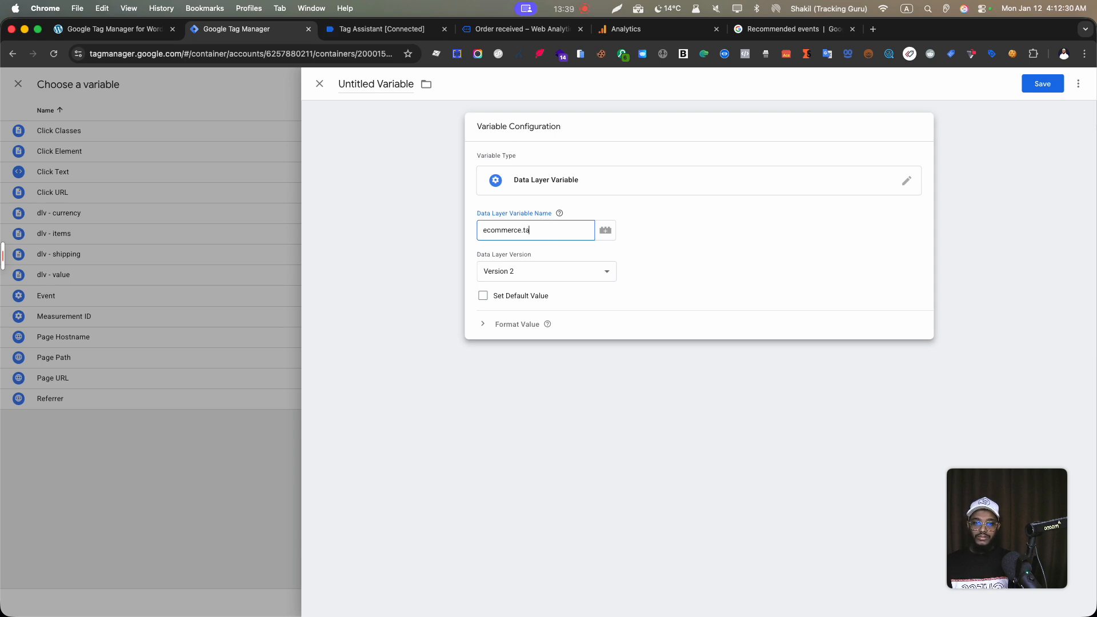
left_click(362, 86)
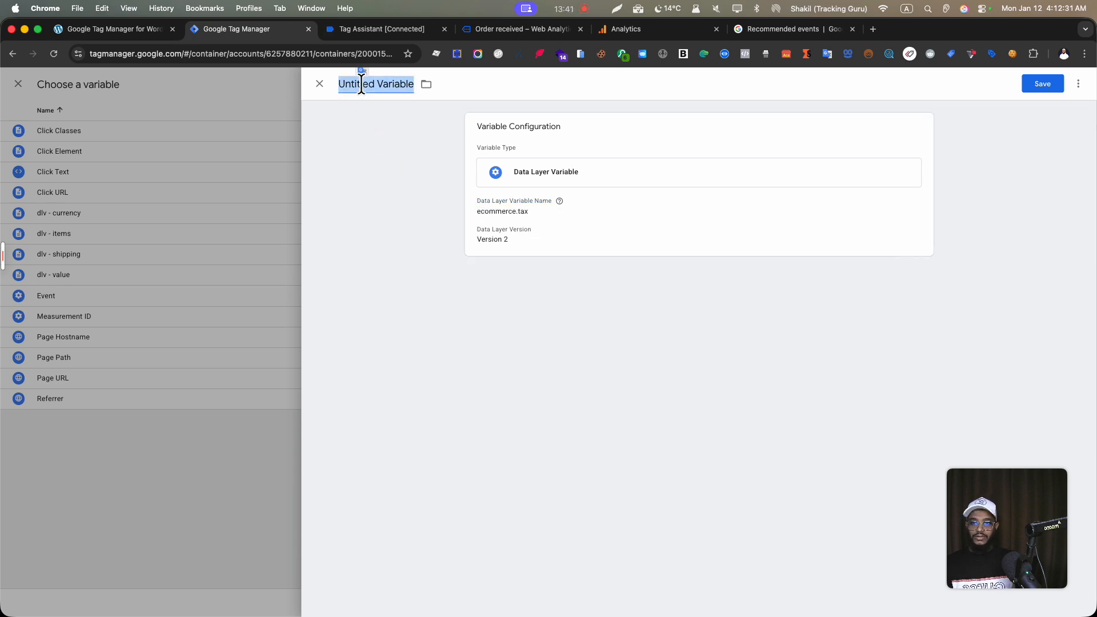
type("dlv - tax")
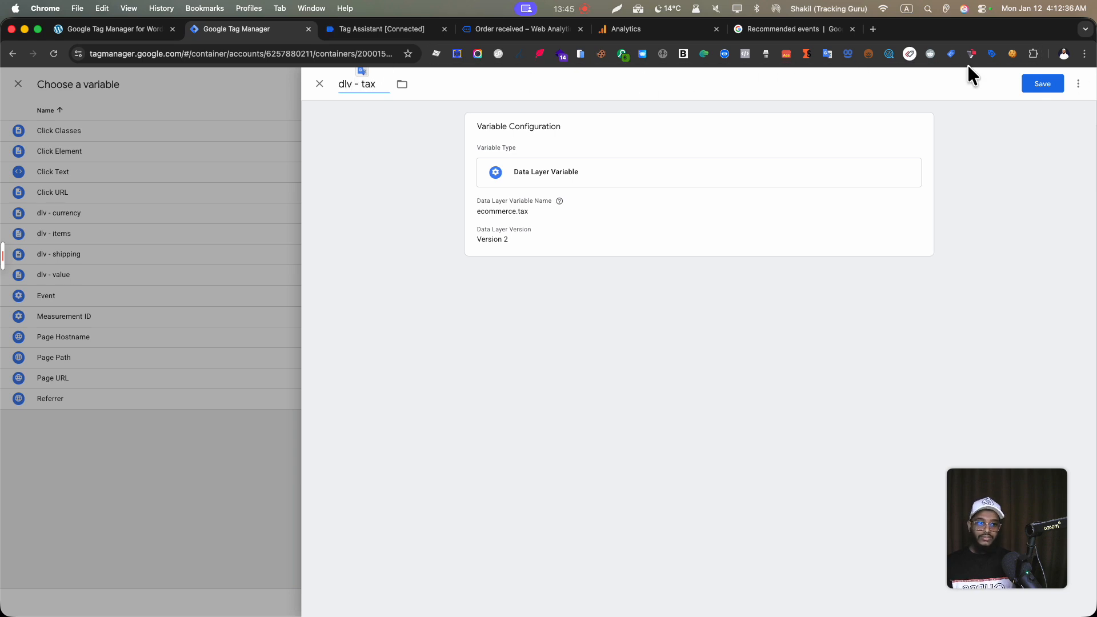
left_click(1043, 85)
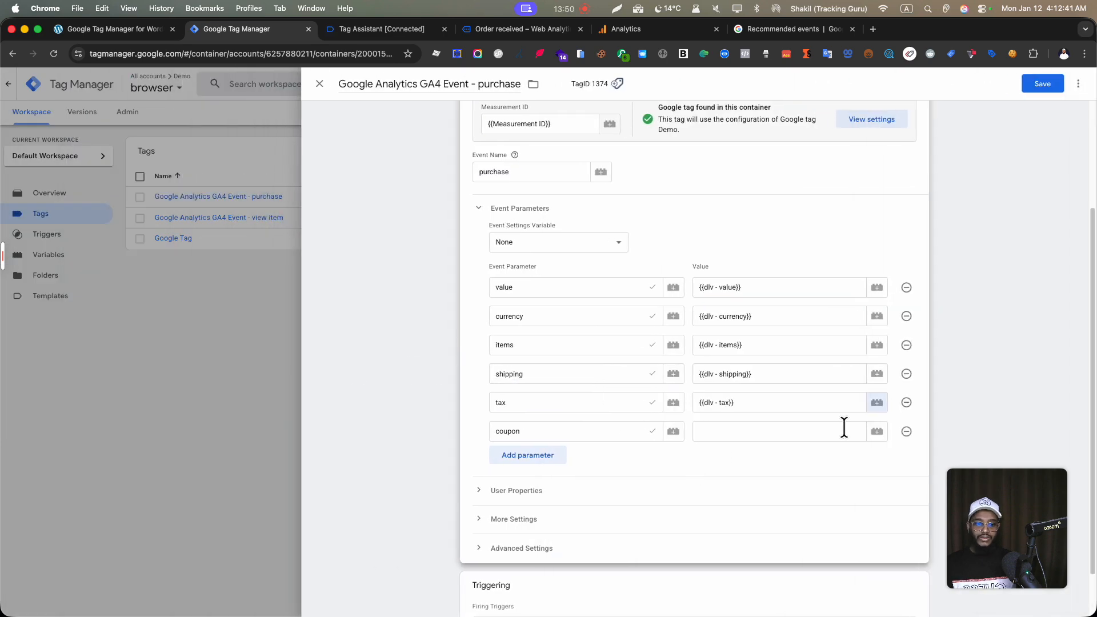
left_click(877, 432)
Switch to Tag Assistant and examine the fields nested in the ecommerce object of the purchase data layer push, including tax and shipping.
left_click(412, 29)
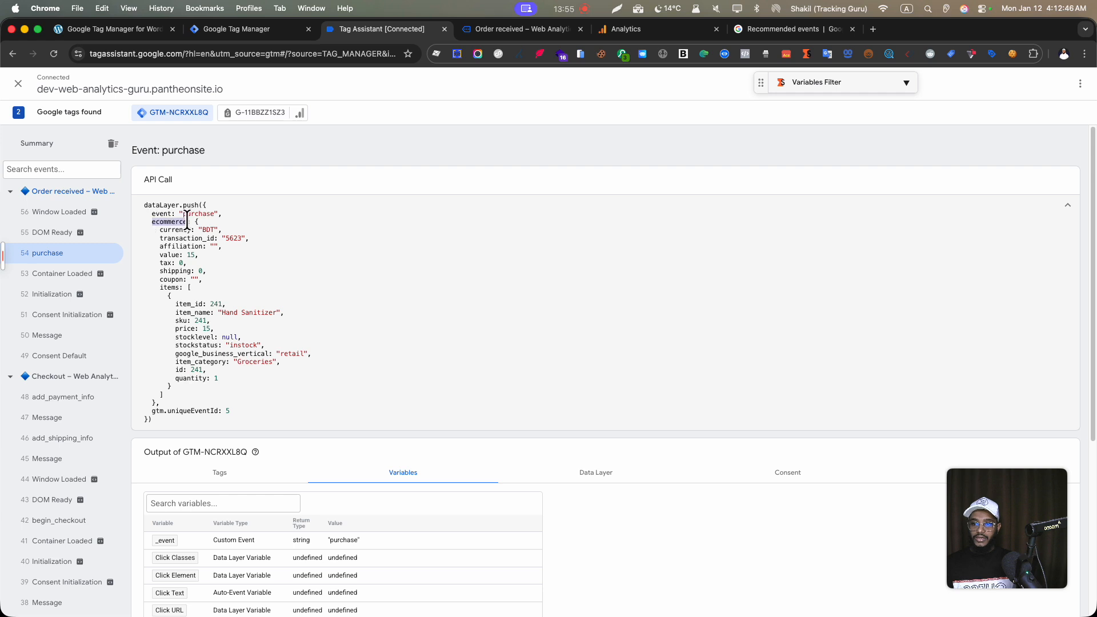
left_click_drag(194, 219, 226, 410)
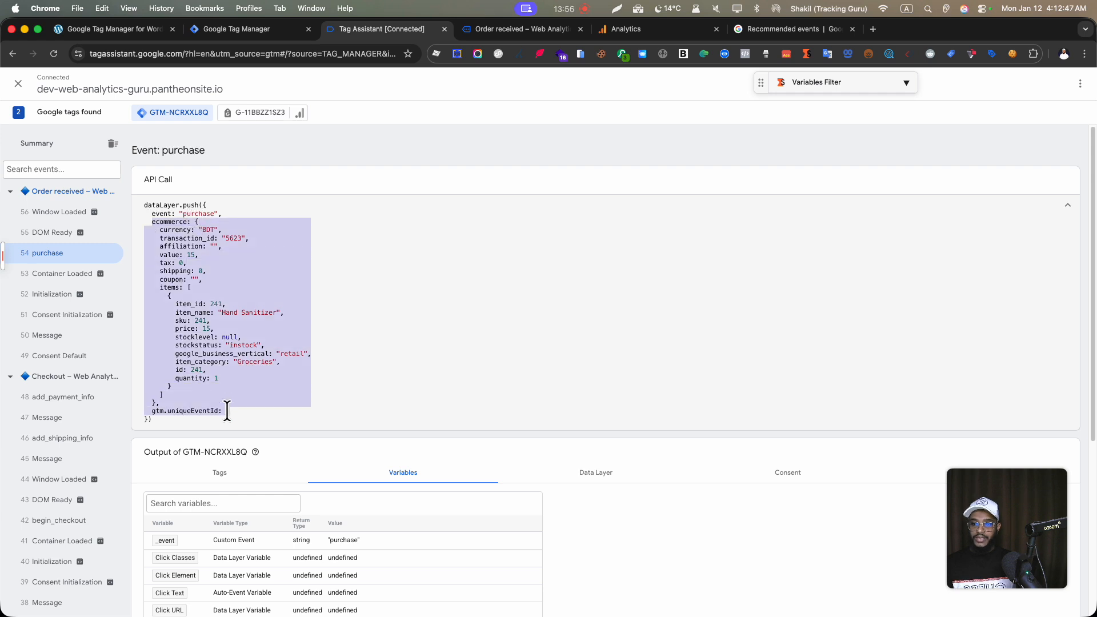
left_click(188, 222)
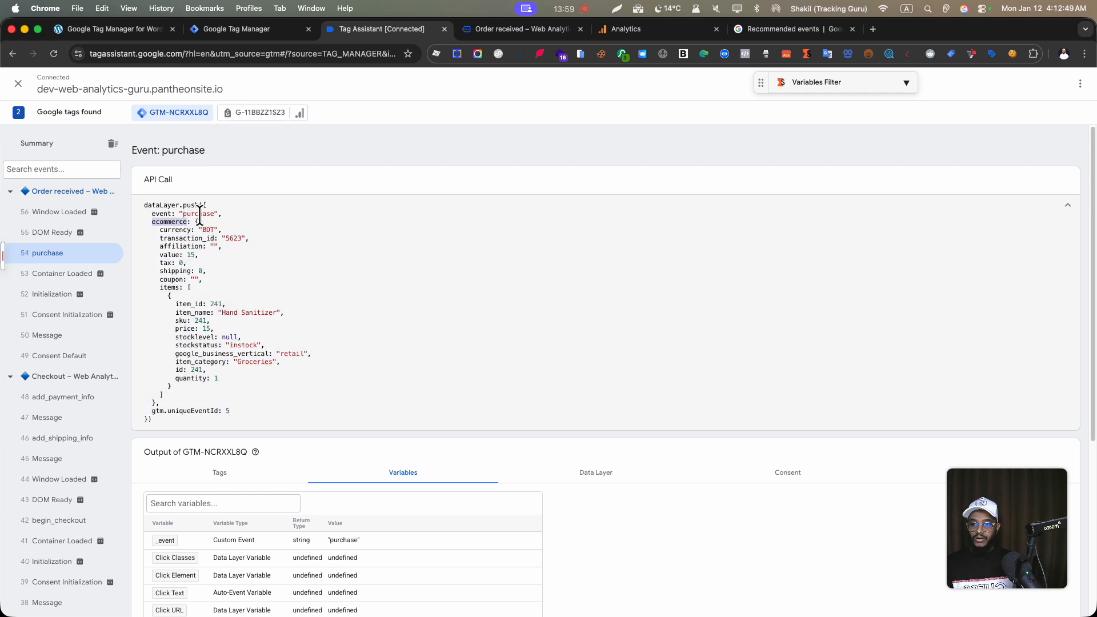
left_click_drag(195, 224, 197, 386)
left_click(198, 230)
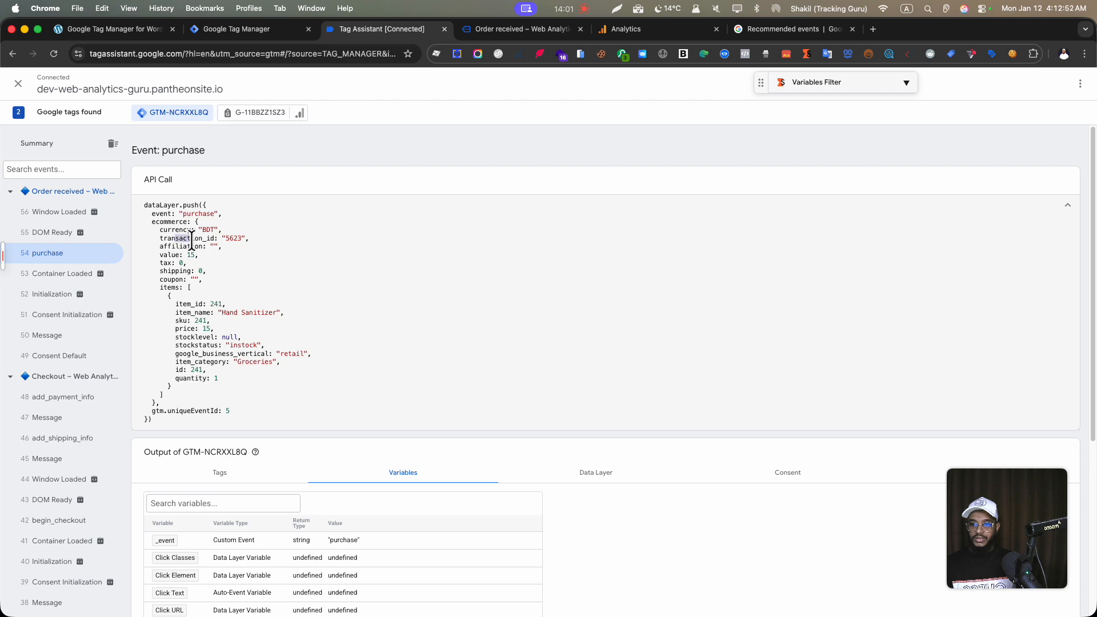
left_click_drag(160, 263, 195, 263)
double_click(175, 271)
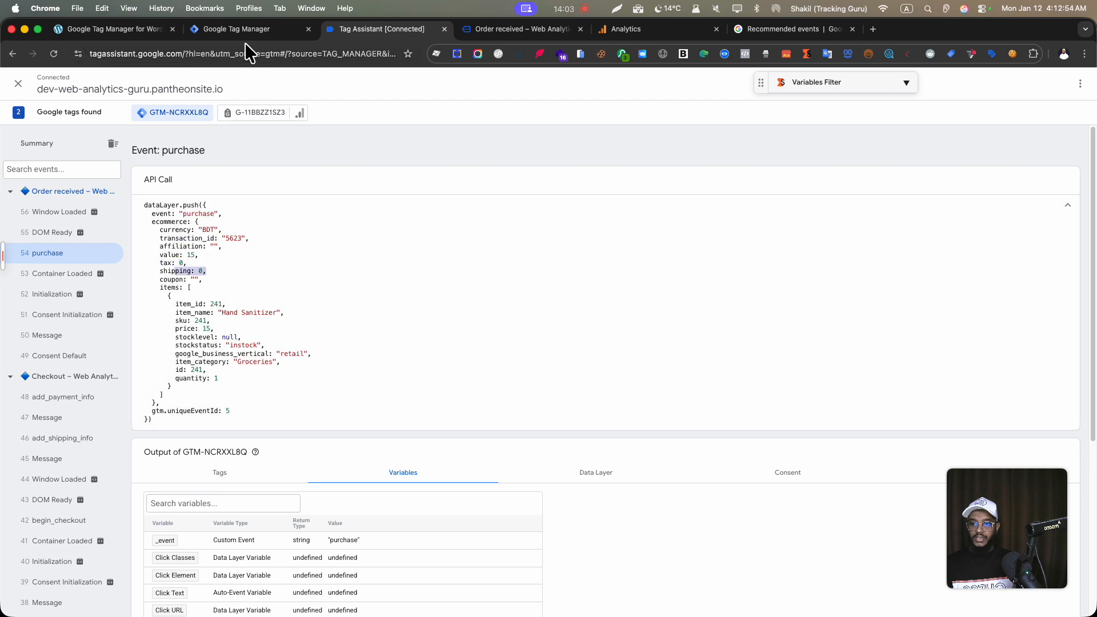
Back in Tag Manager, create a new JavaScript Variable for the coupon parameter with the global variable name ecommerce.coupon.
left_click(258, 30)
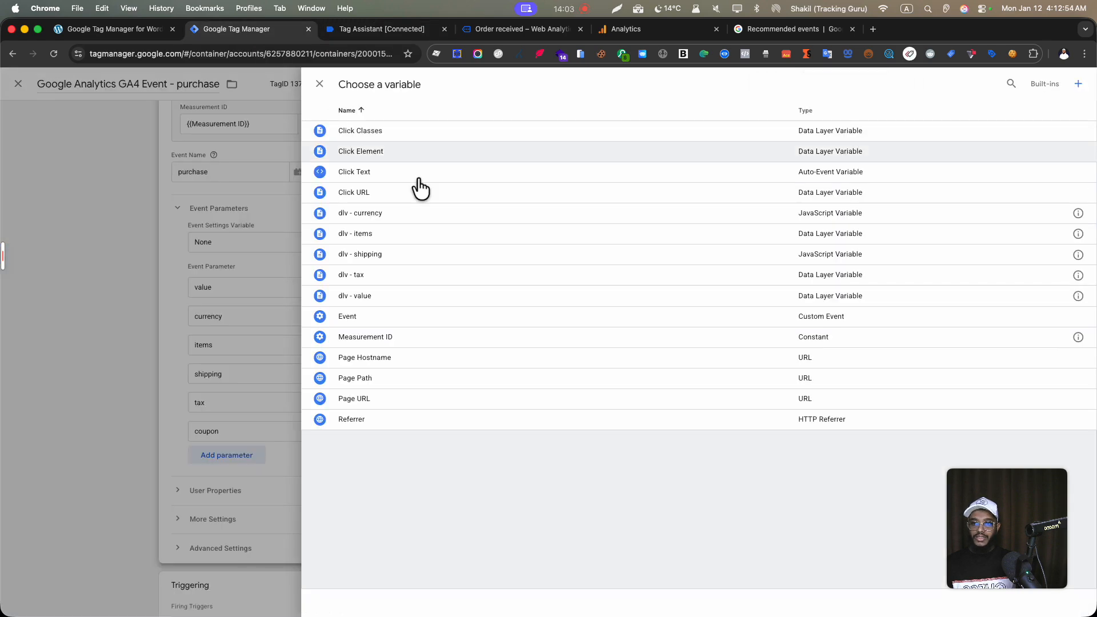
left_click(1079, 83)
left_click(731, 163)
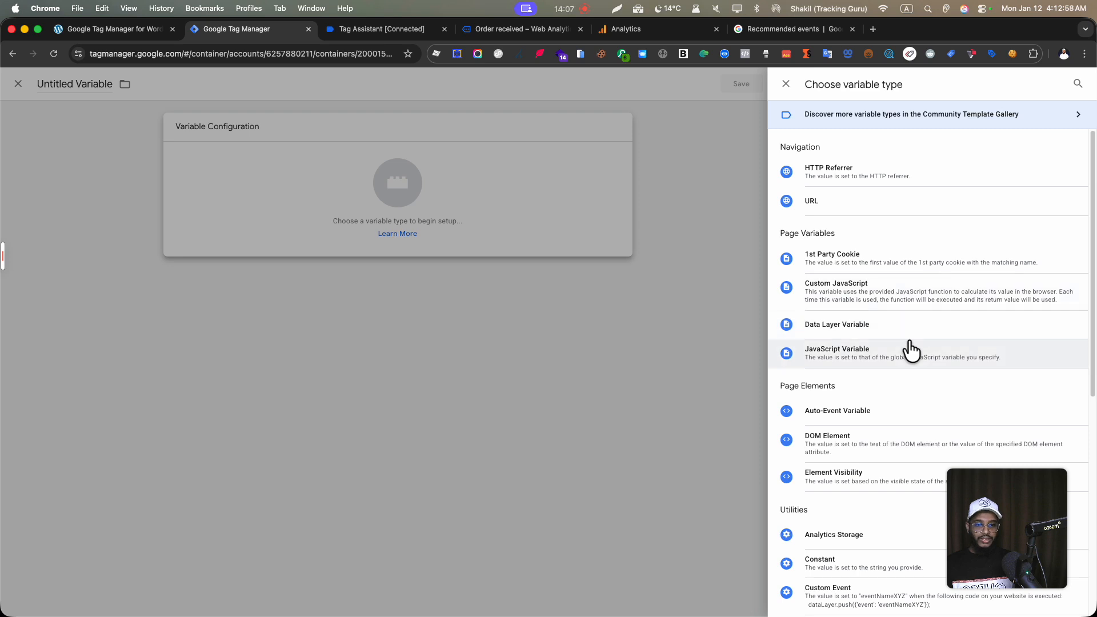
left_click(864, 359)
left_click(540, 222)
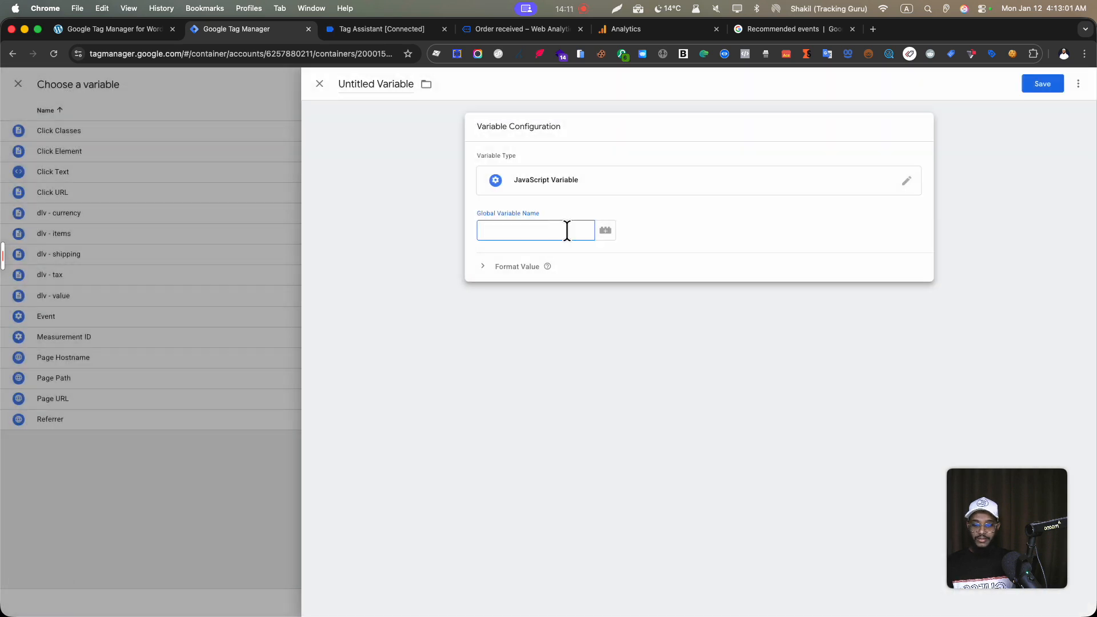
type("ecommerce")
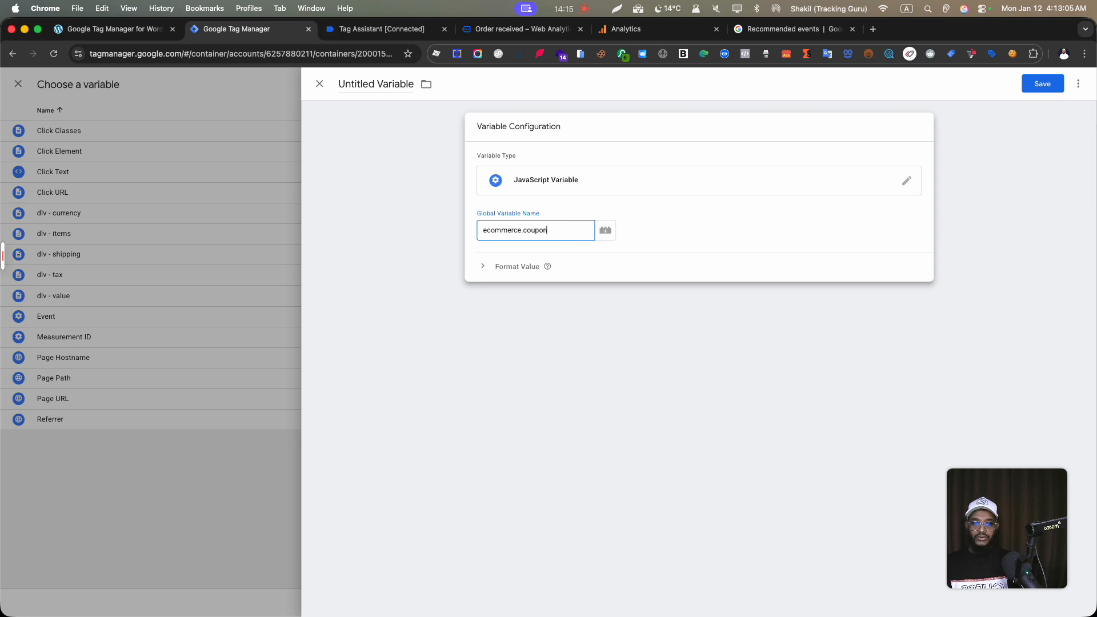
Name the variable dlv - coupon, save it, and save the GA4 purchase tag.
left_click(377, 86)
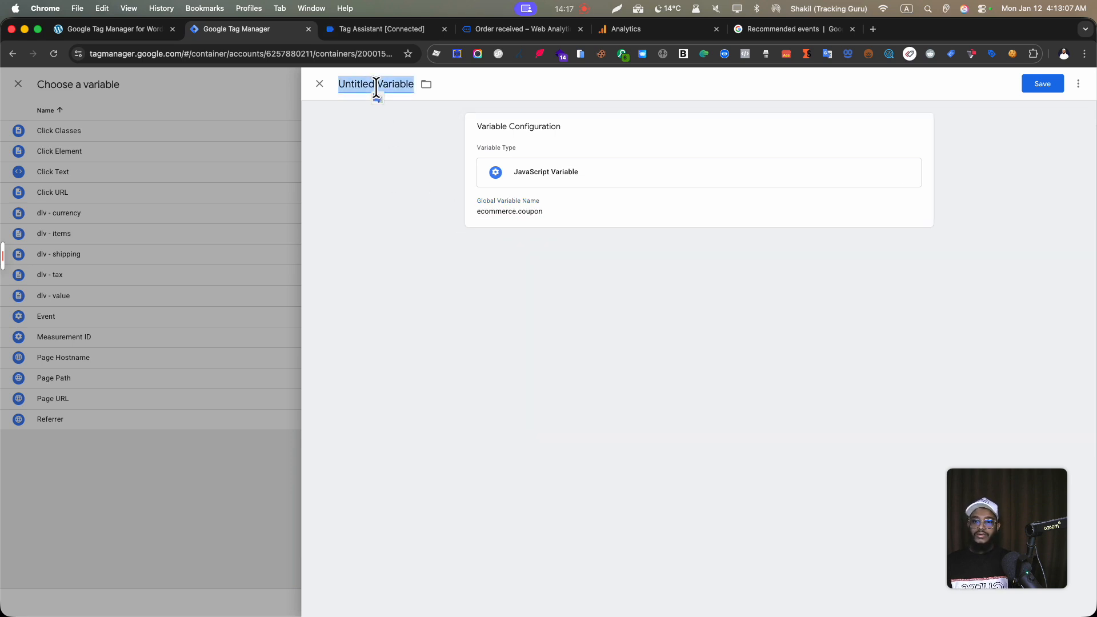
type("dlv - coupon")
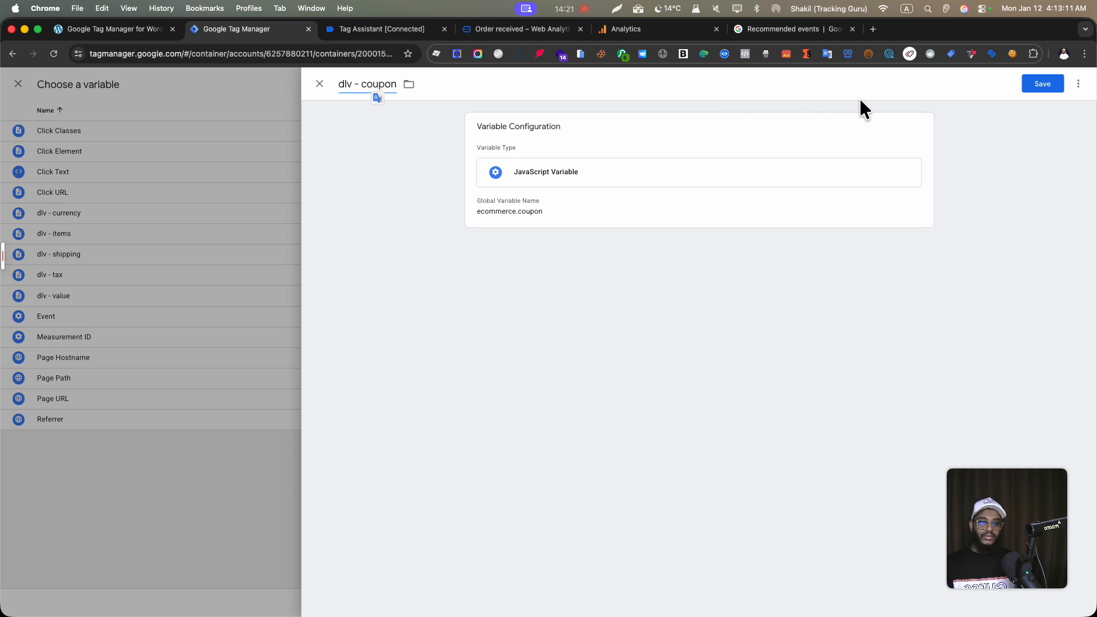
left_click(1047, 85)
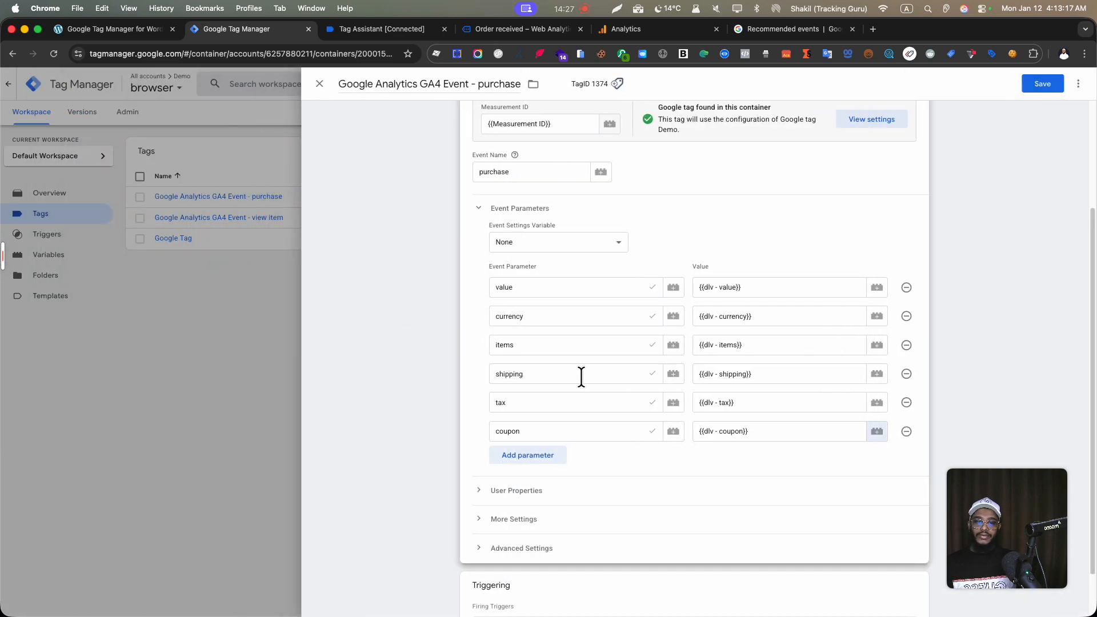
left_click(1041, 84)
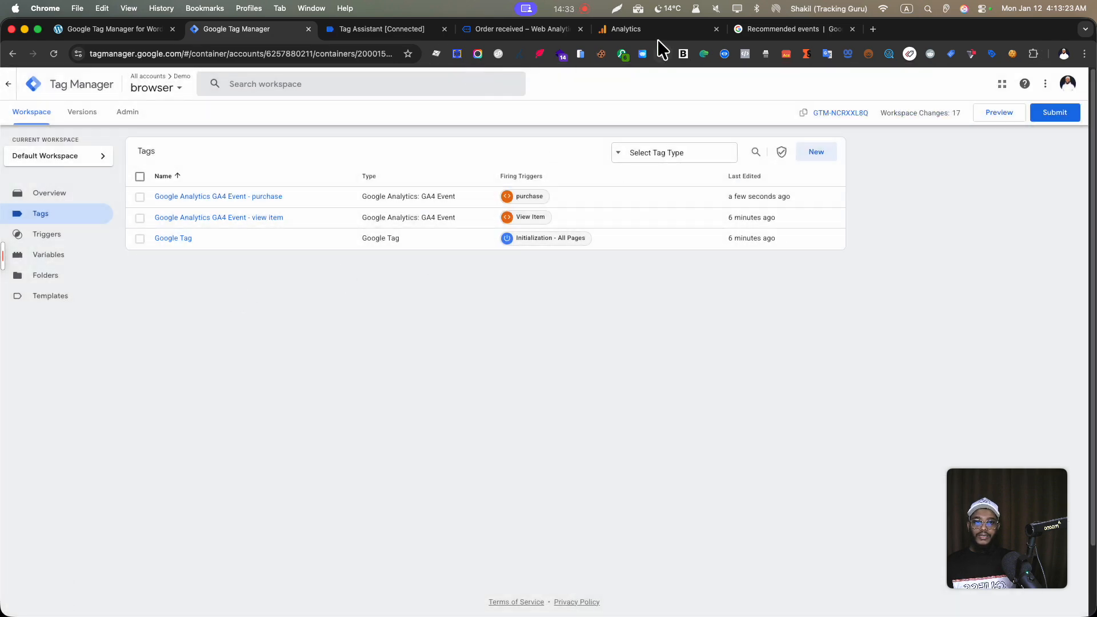
Switch to Analytics, check DebugView for available debug devices and open the Realtime overview report.
left_click(658, 36)
left_click(284, 142)
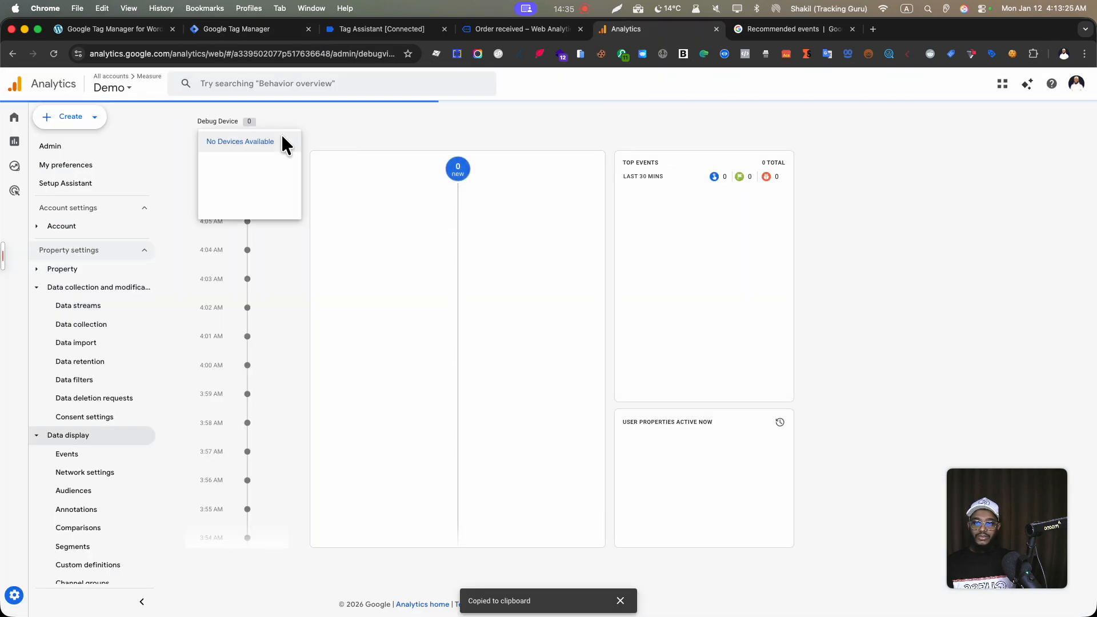
left_click(284, 142)
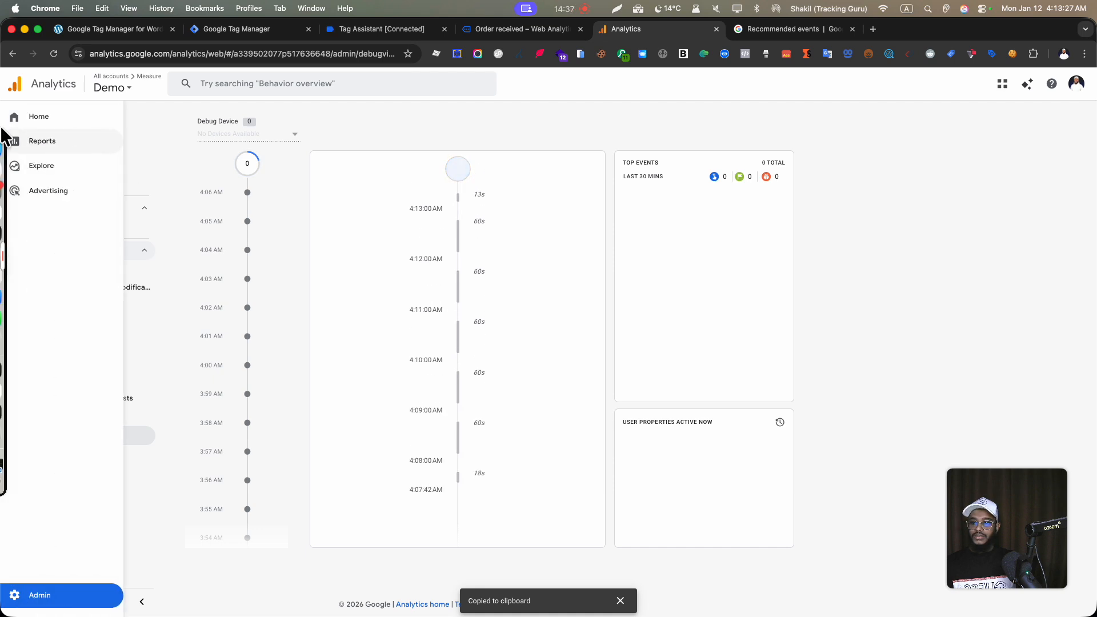
left_click(54, 118)
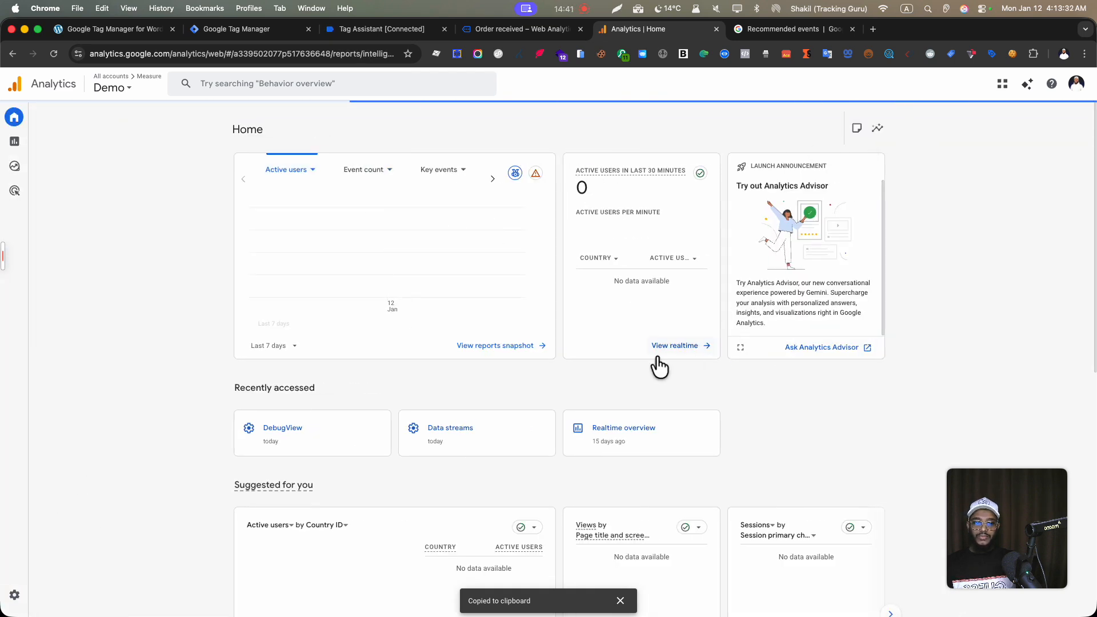
left_click(707, 346)
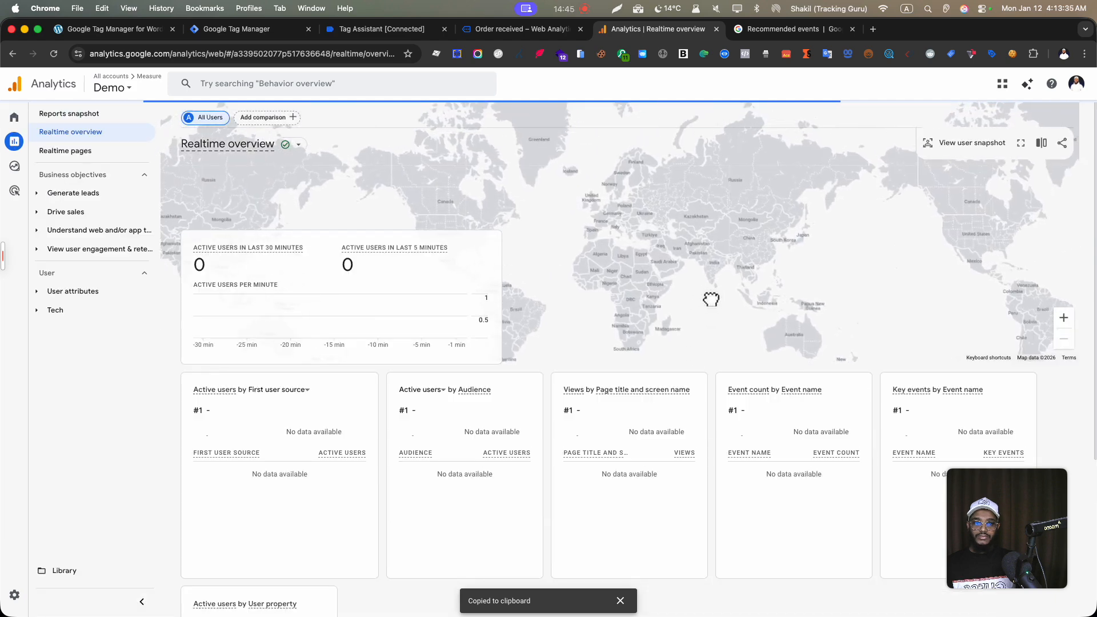
Return to Tag Manager and start a new preview session of the workspace on the store site.
left_click(488, 36)
left_click(392, 33)
left_click(263, 32)
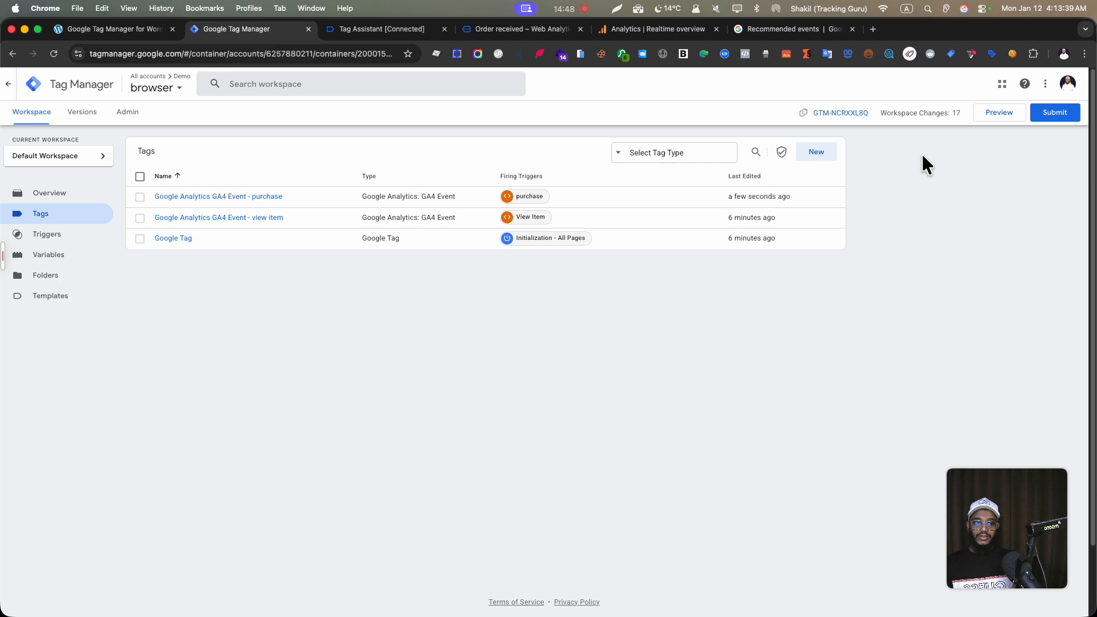
left_click(1002, 110)
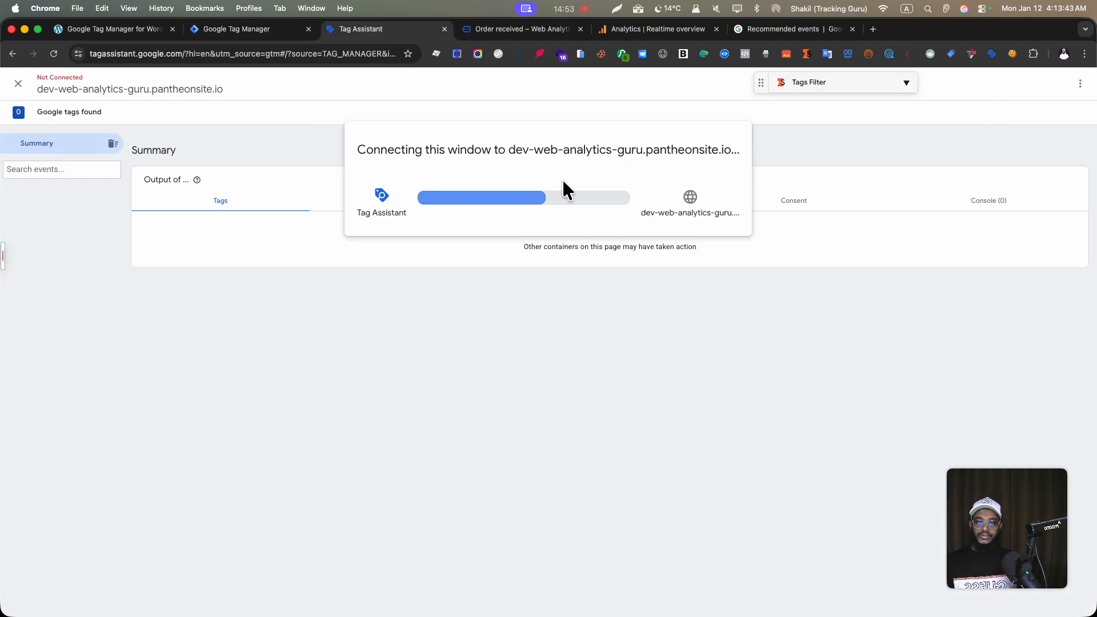
Switch to the store homepage and reload it with the developer tools' network log recording the collect requests.
left_click(515, 29)
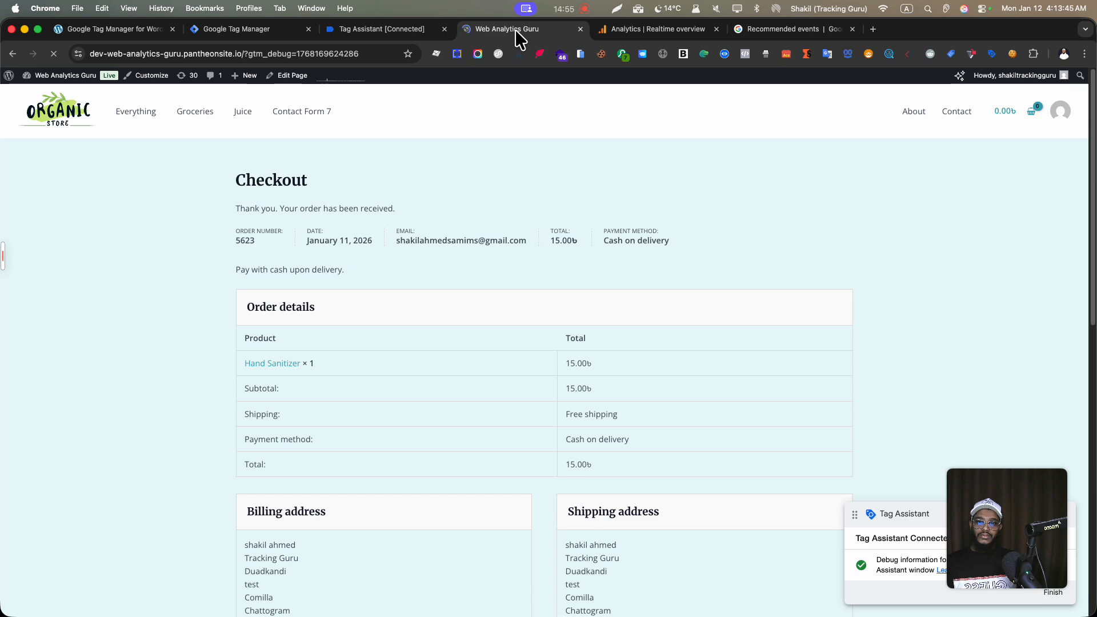
scroll(393, 372, "down", 5)
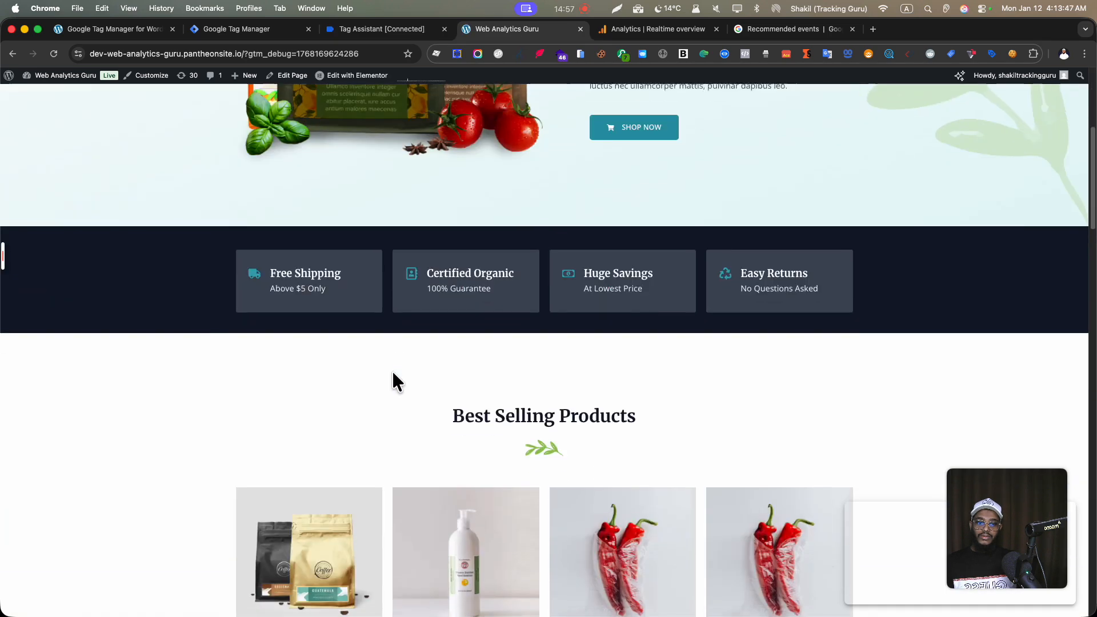
scroll(392, 369, "down", 6)
right_click(143, 167)
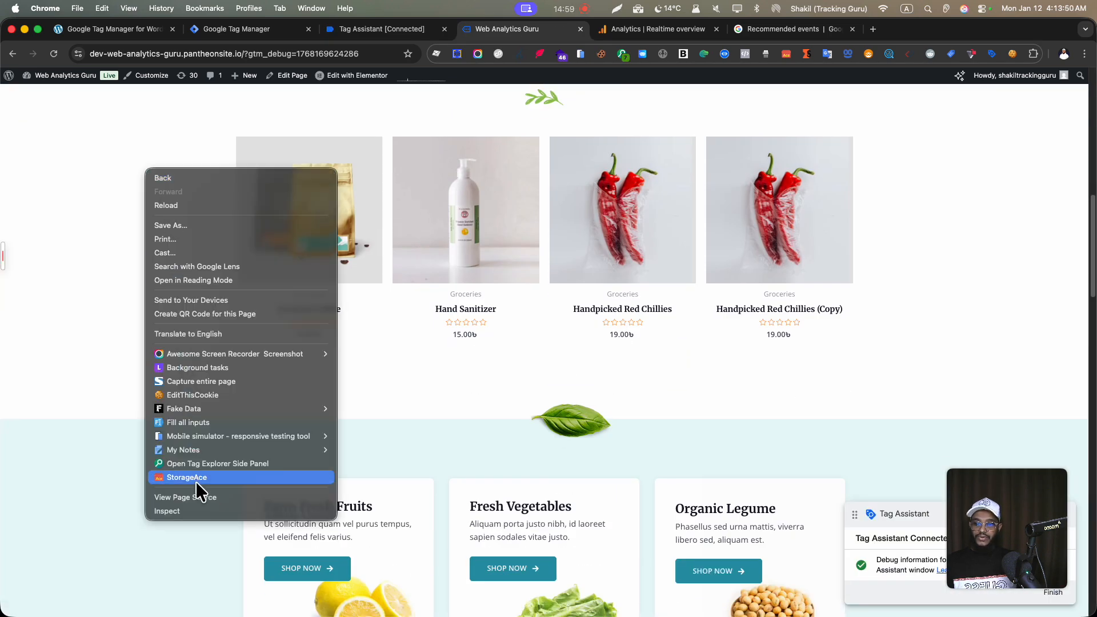
left_click(197, 511)
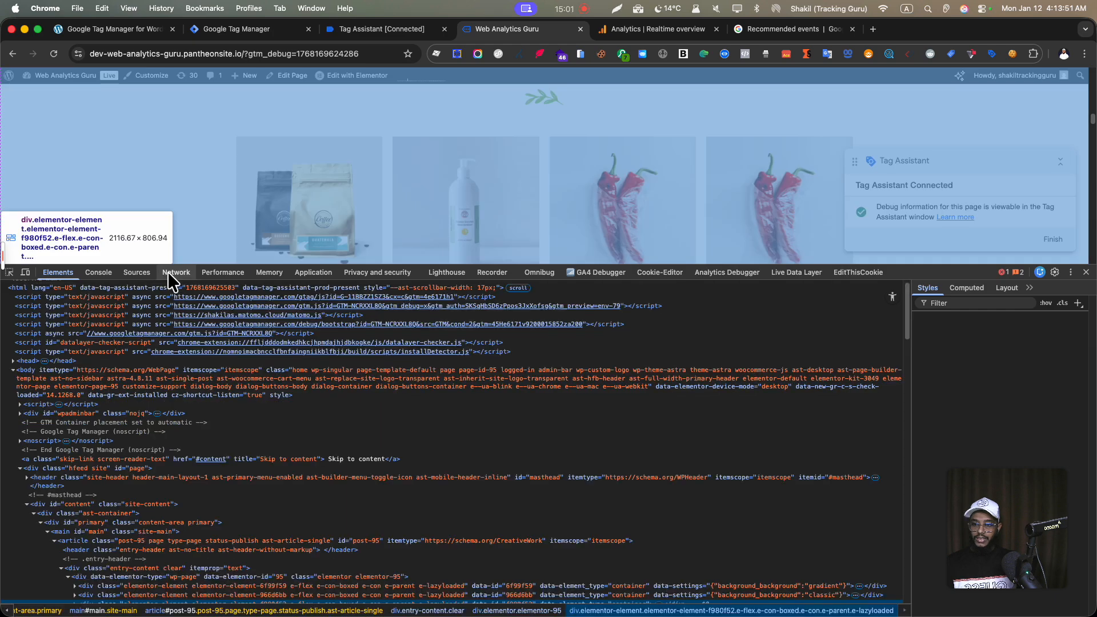
left_click(171, 273)
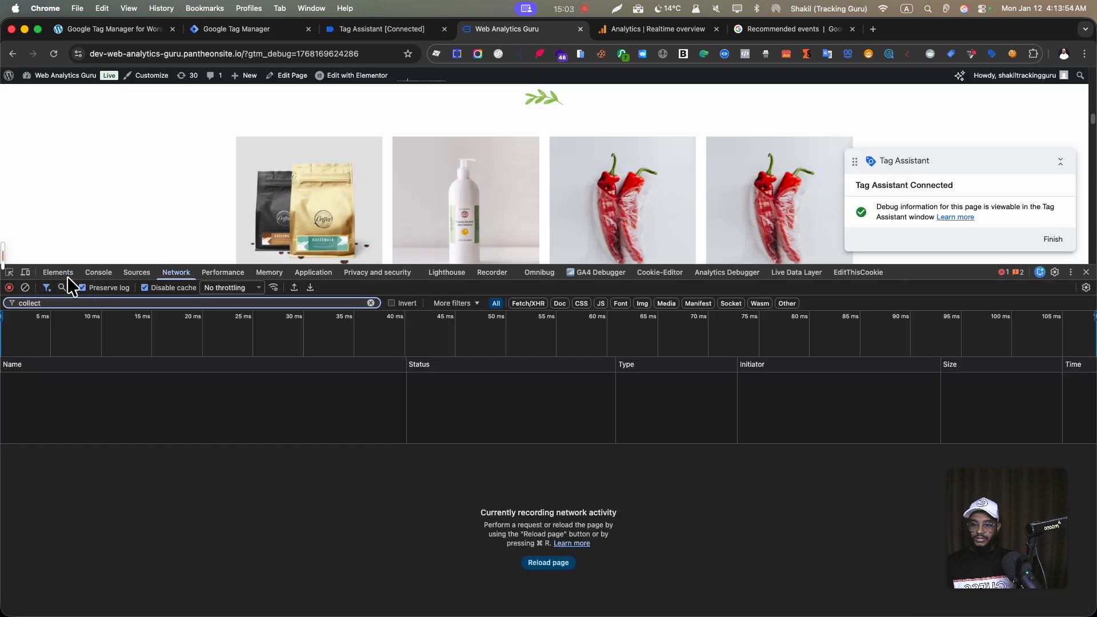
left_click(53, 54)
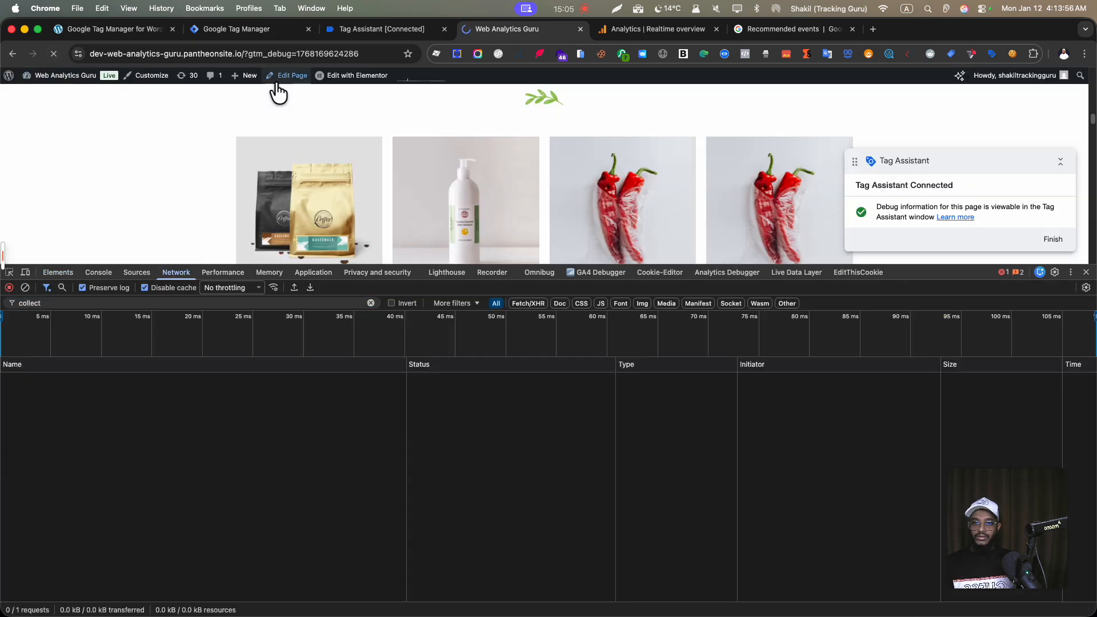
Check the Analytics Realtime overview and inspect the tid parameter in the payloads of the store's collect requests.
left_click(649, 30)
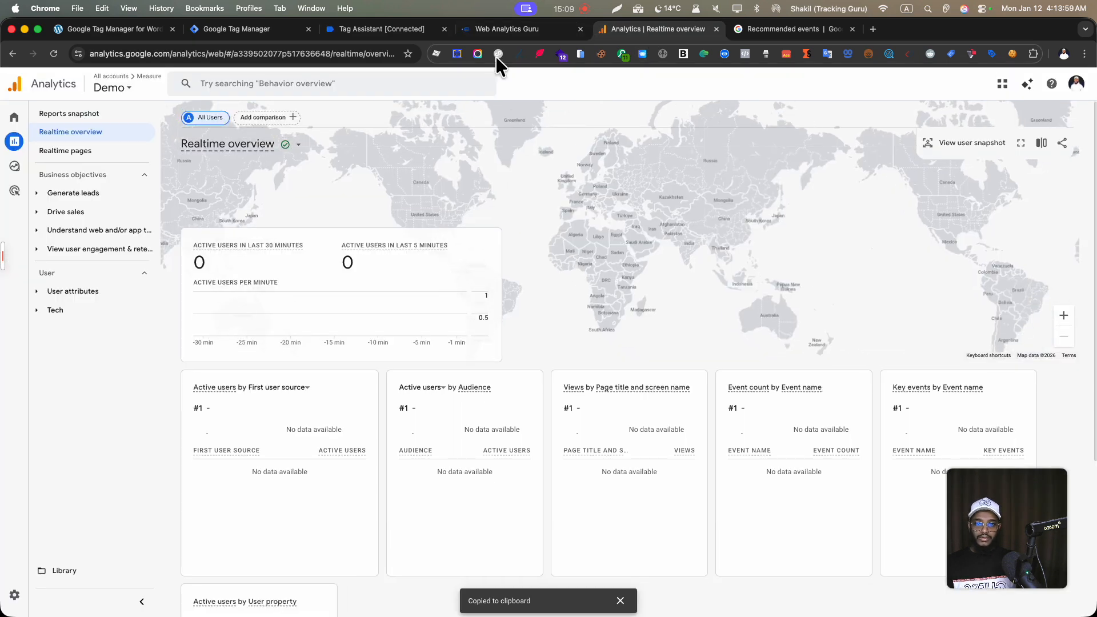
left_click(493, 29)
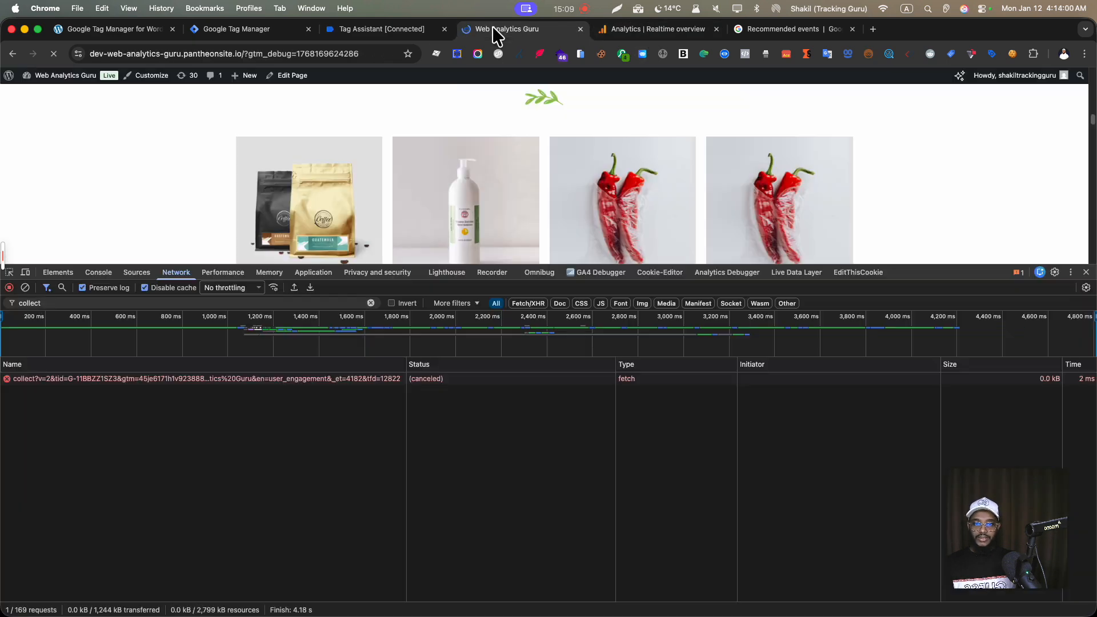
left_click(126, 380)
left_click_drag(453, 412, 501, 413)
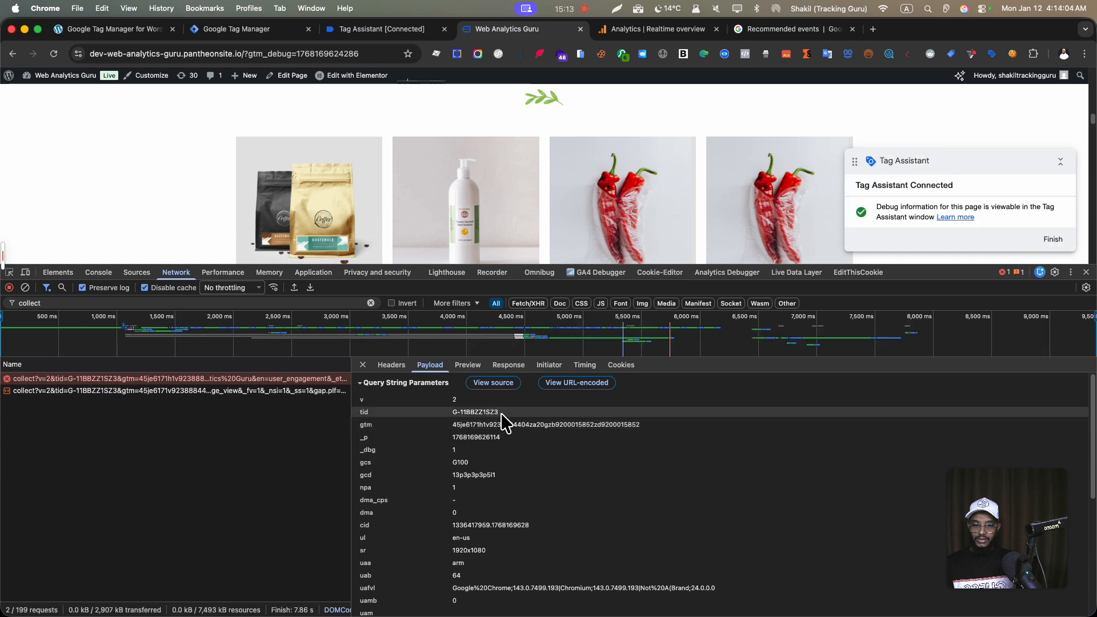
left_click(183, 392)
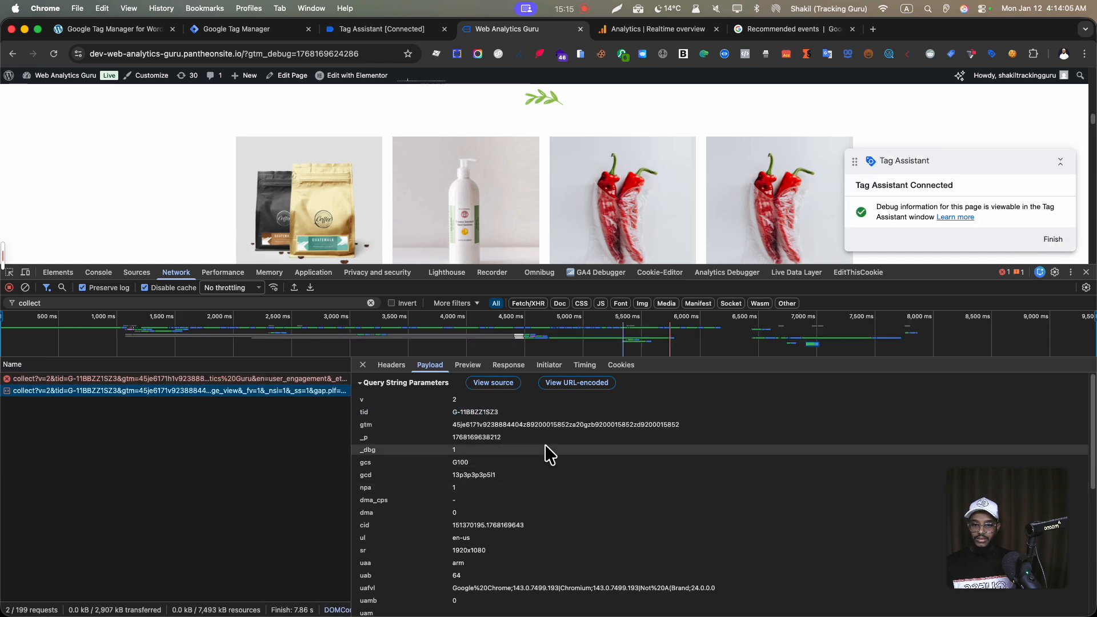
left_click_drag(499, 415, 453, 414)
left_click(507, 517)
scroll(507, 519, "down", 5)
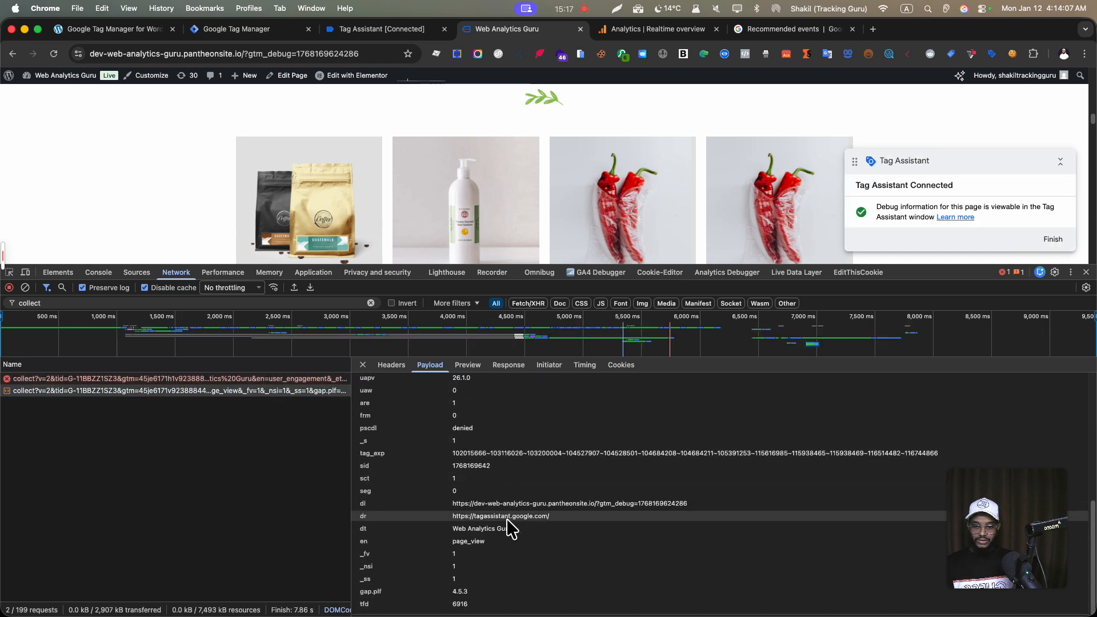
Examine the gcs consent parameter in the payload of the homepage's page_view request.
scroll(507, 519, "up", 5)
scroll(510, 527, "down", 1)
left_click_drag(468, 434, 452, 443)
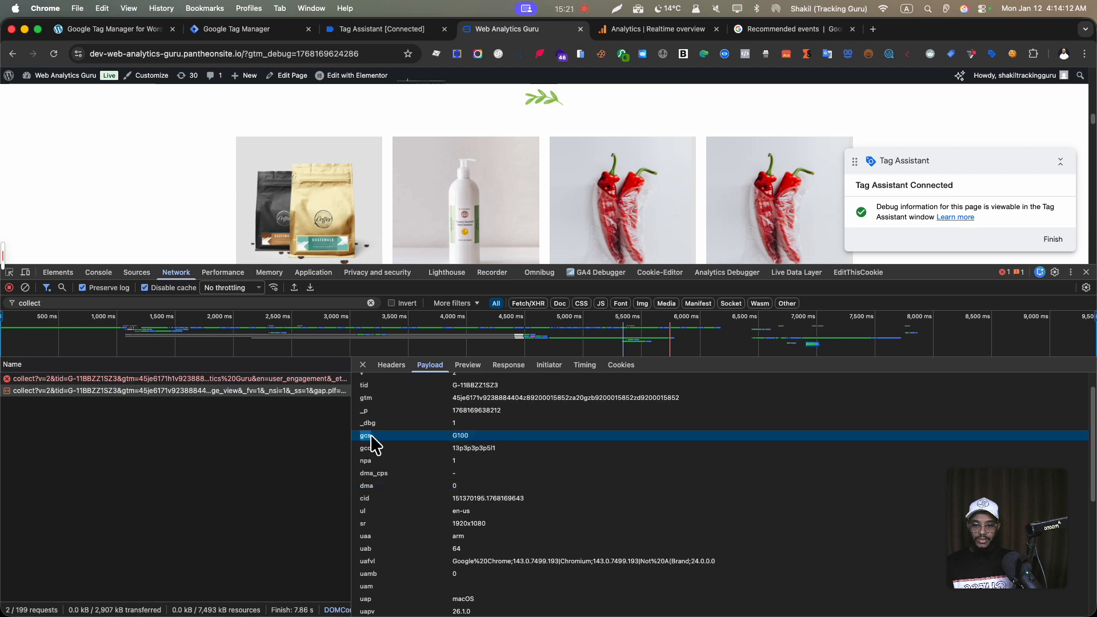
left_click(512, 437)
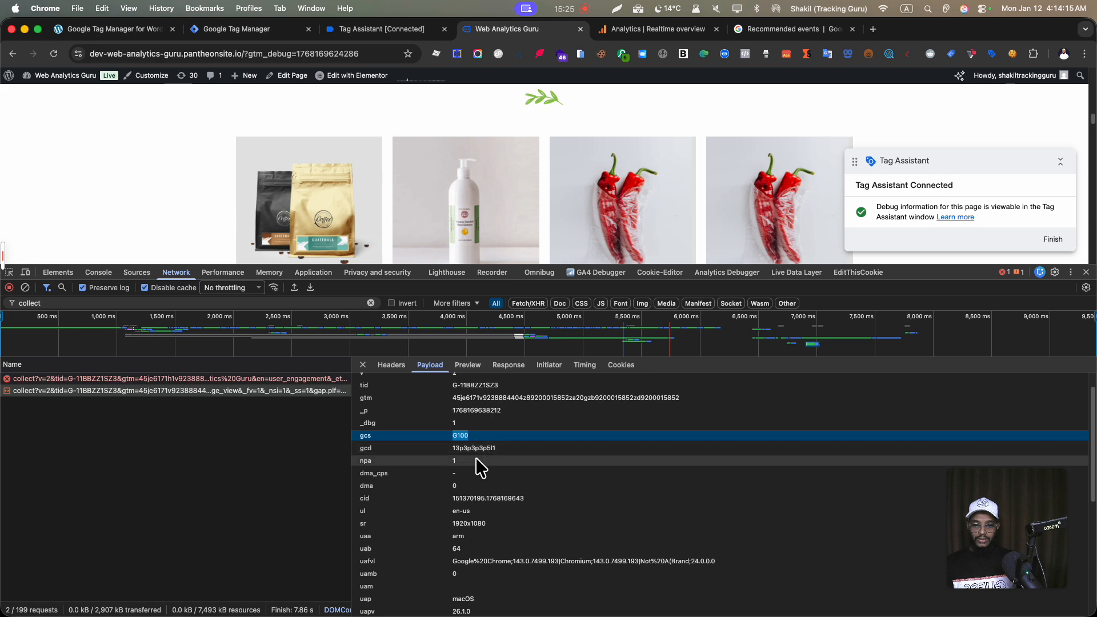
scroll(503, 464, "up", 1)
Check the event list in Tag Assistant and open the Handpicked Red Chillies product page on the store.
left_click(394, 30)
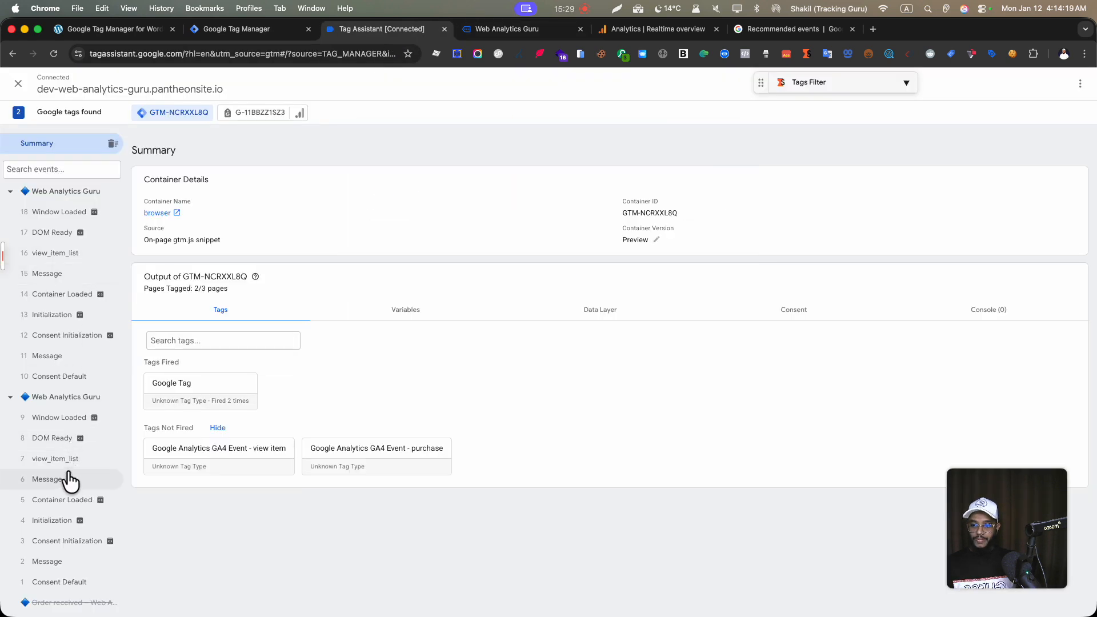
left_click(485, 29)
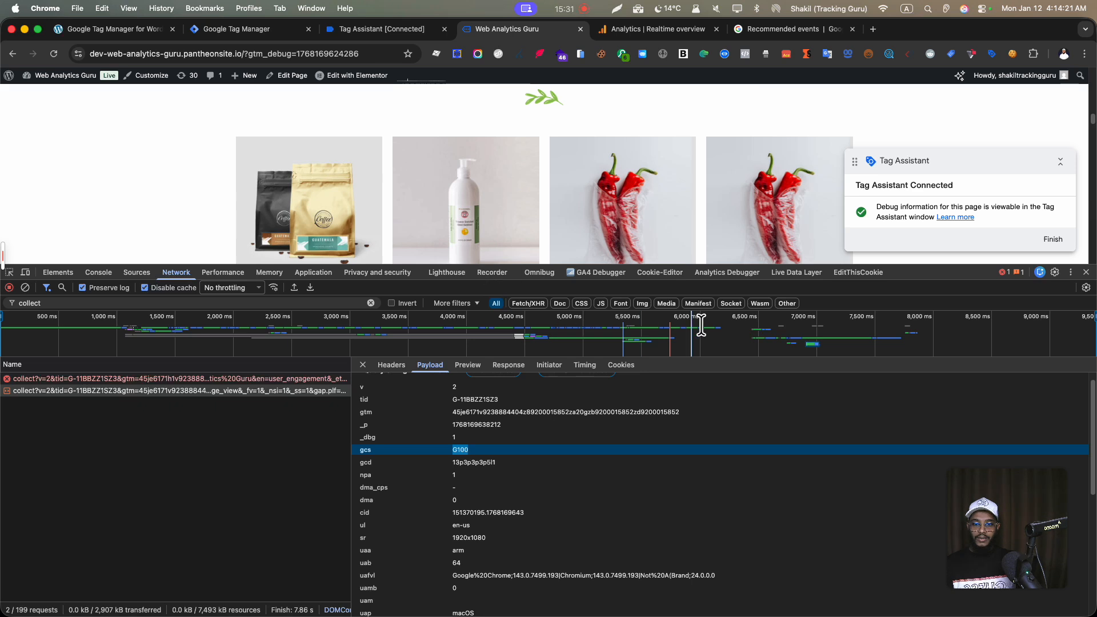
scroll(620, 231, "down", 1)
left_click(608, 189)
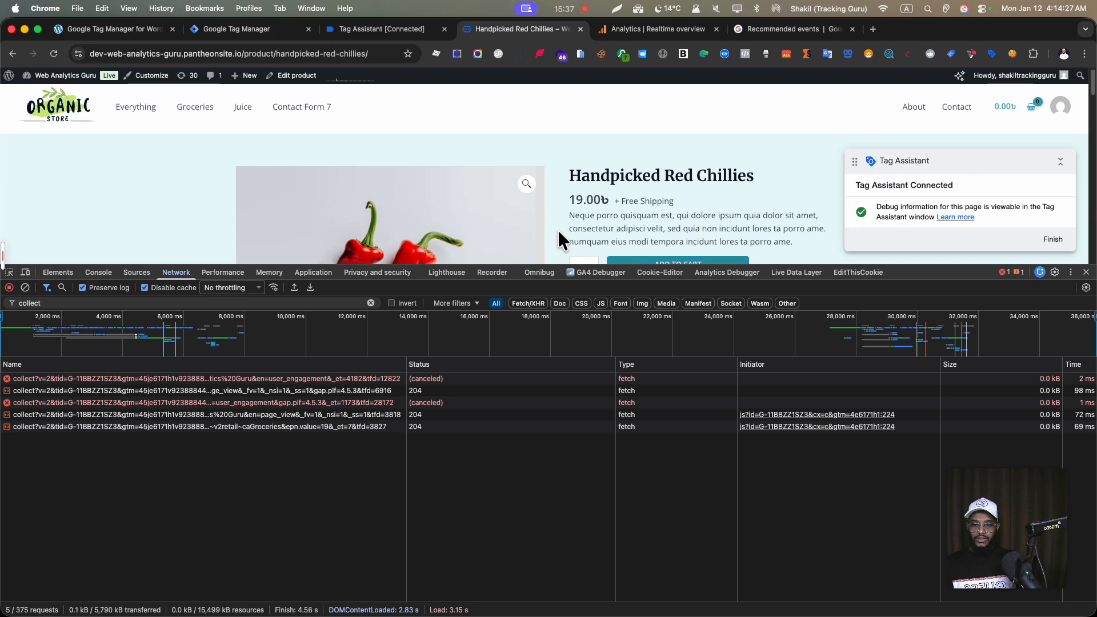
In Tag Assistant, examine the default, updated and current consent states of the product page's view_item event.
left_click(393, 29)
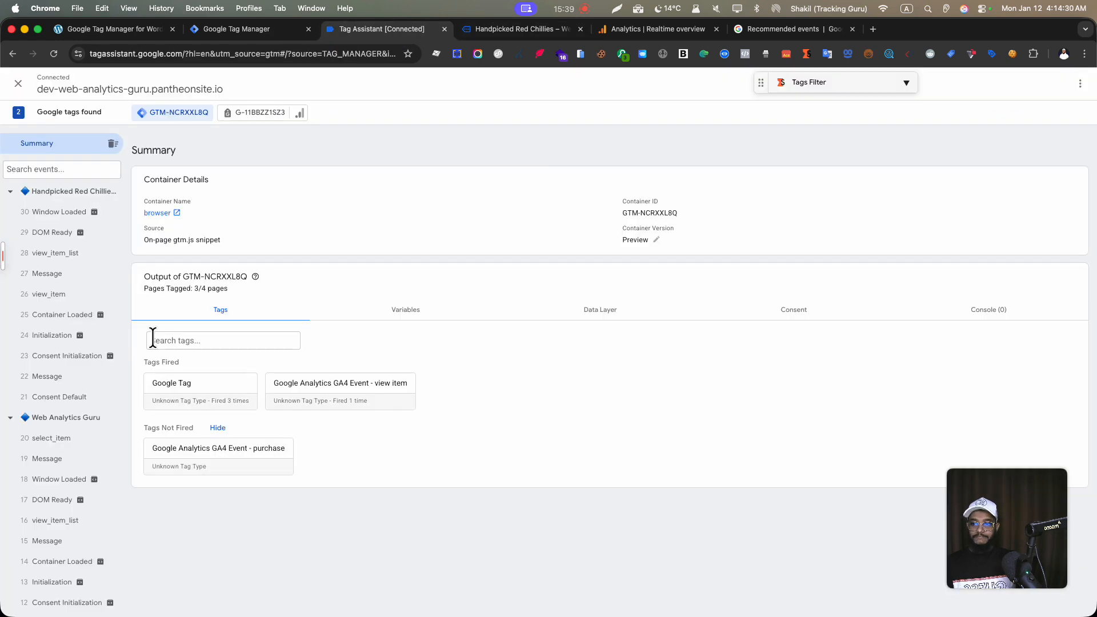
left_click(75, 295)
left_click(791, 260)
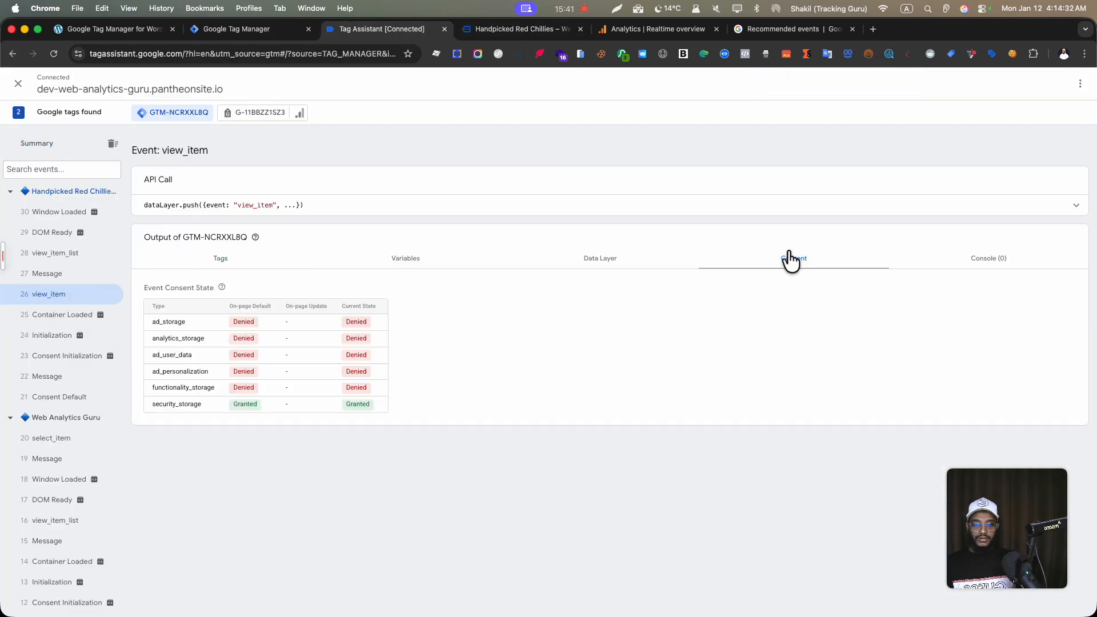
left_click_drag(316, 322, 371, 412)
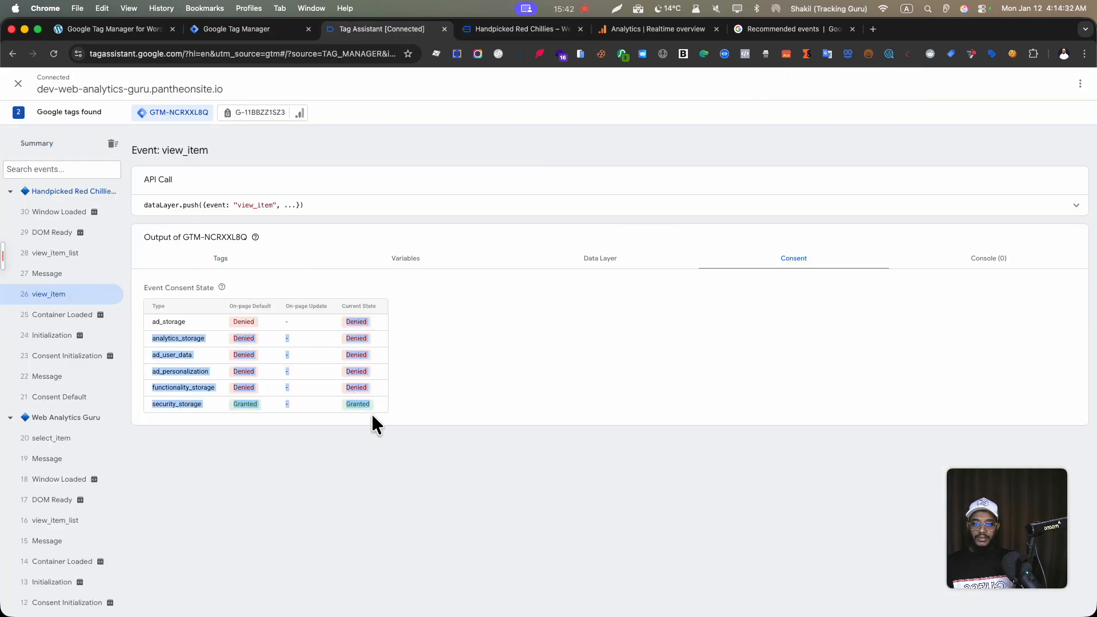
left_click(330, 352)
left_click_drag(148, 329, 394, 395)
left_click(299, 332)
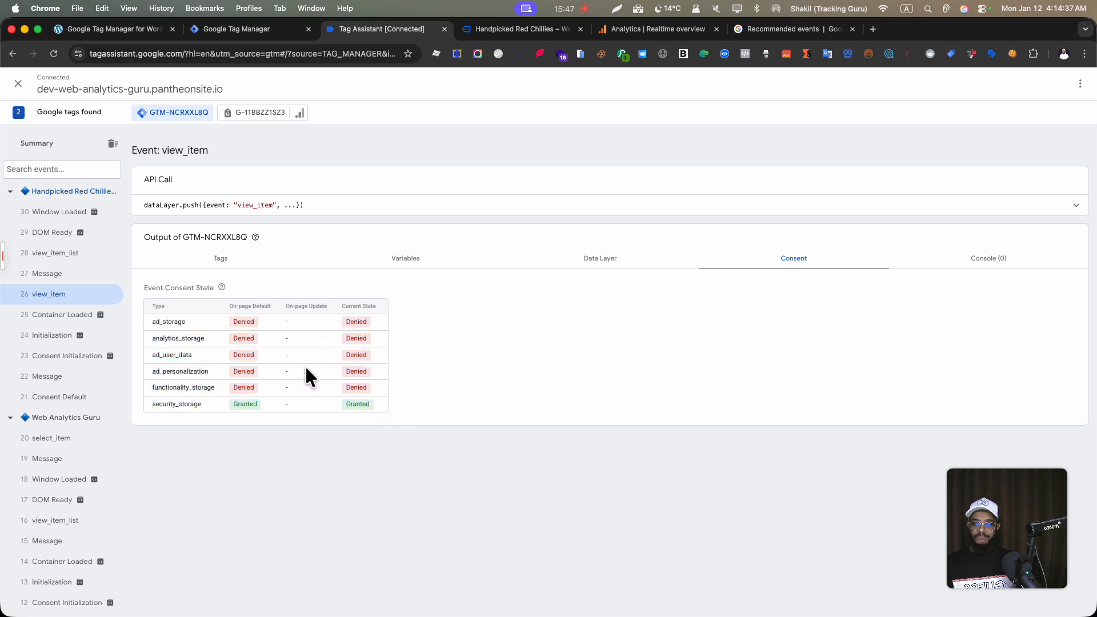
left_click_drag(380, 309, 188, 305)
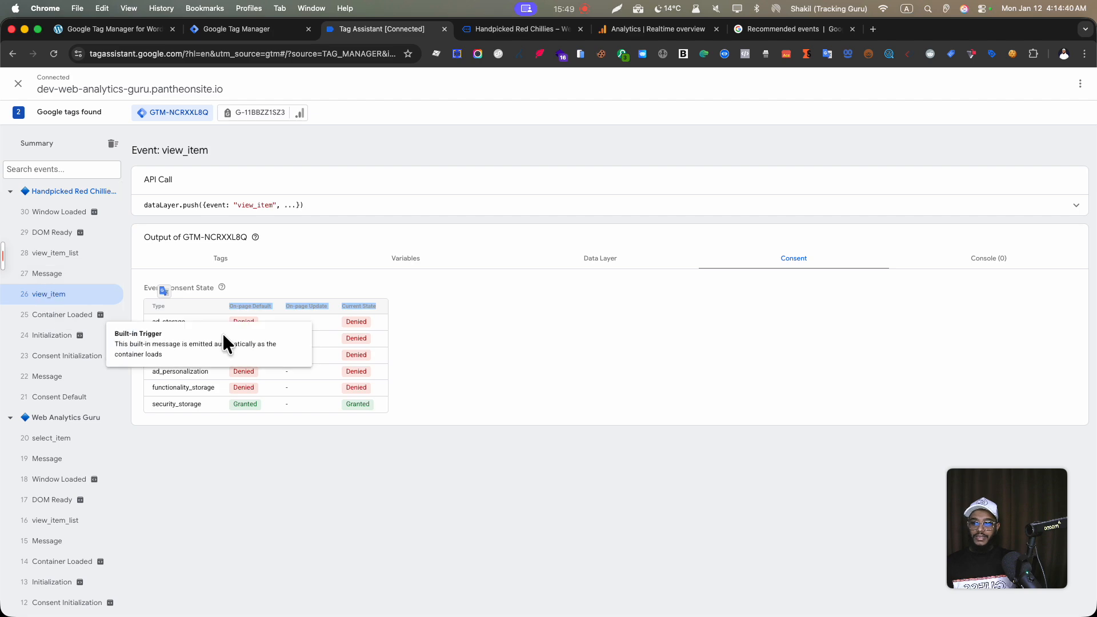
left_click(399, 338)
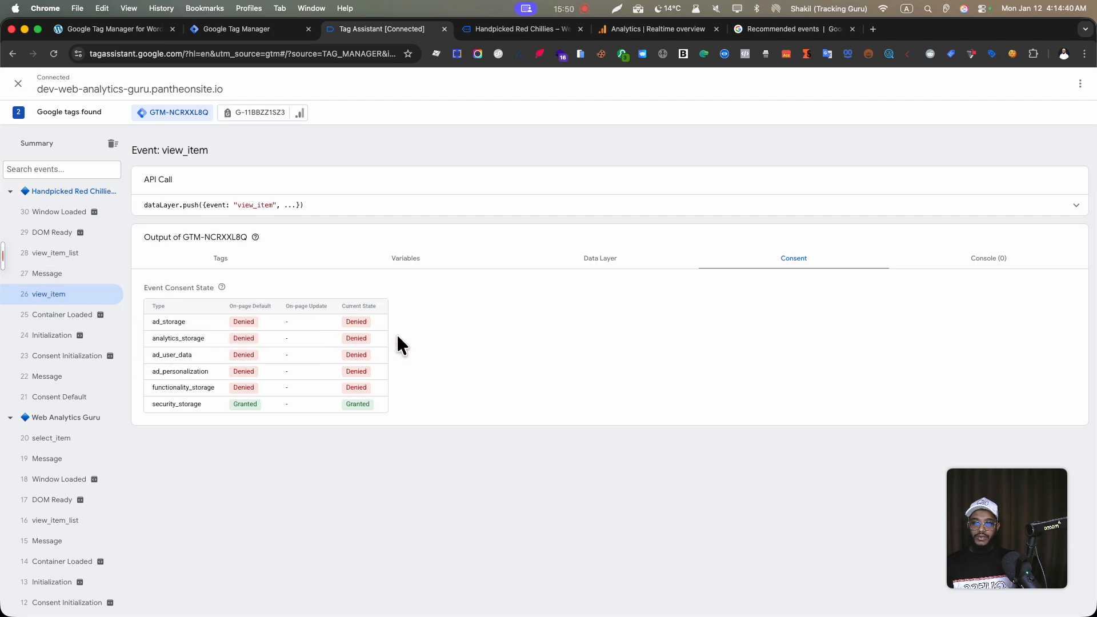
Compare the payload of the product page's page_view request with the view_item consent states in Tag Assistant.
left_click(493, 33)
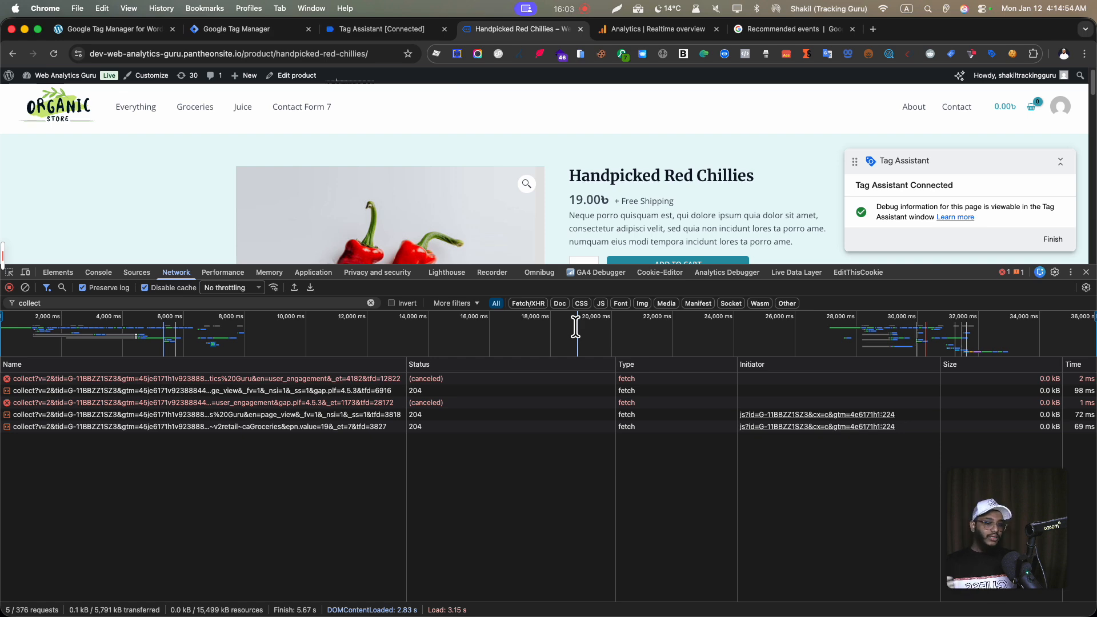
left_click(239, 414)
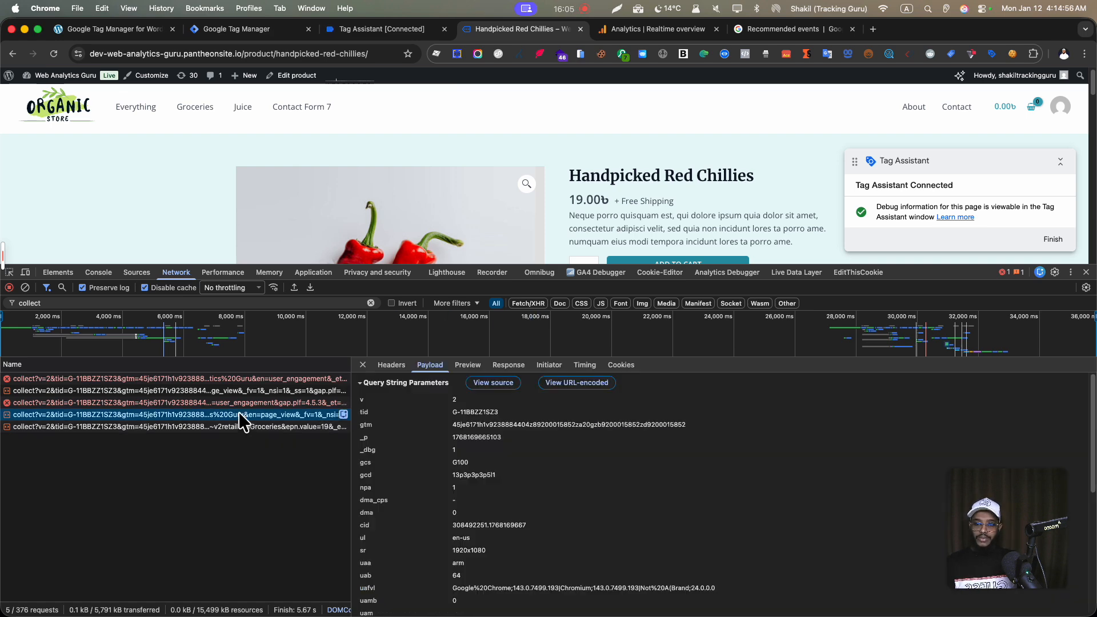
left_click(399, 29)
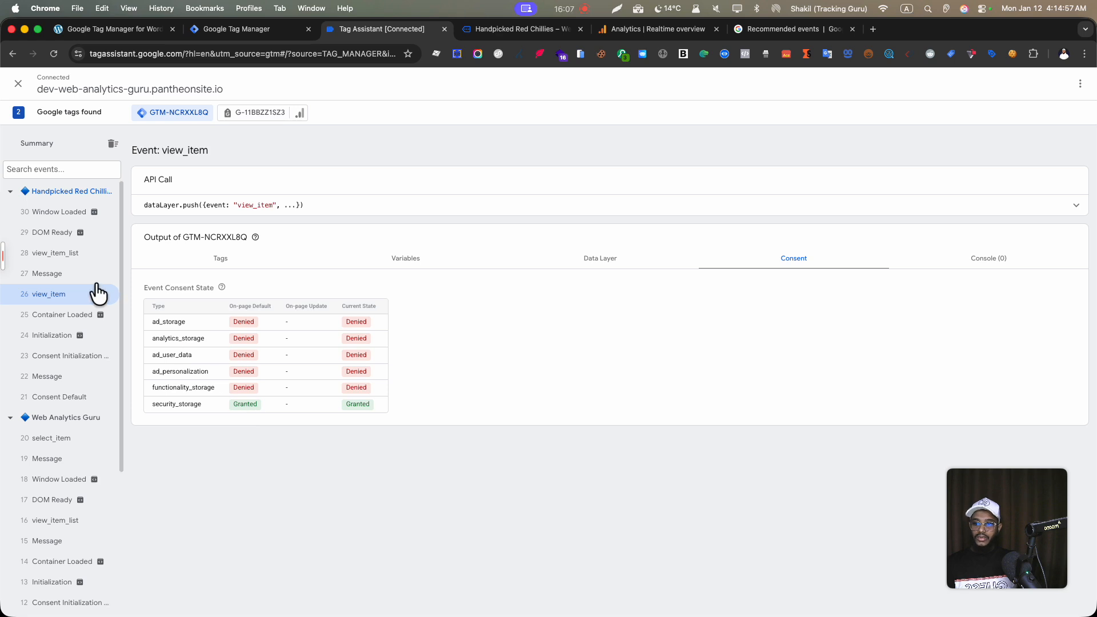
left_click_drag(152, 320, 355, 415)
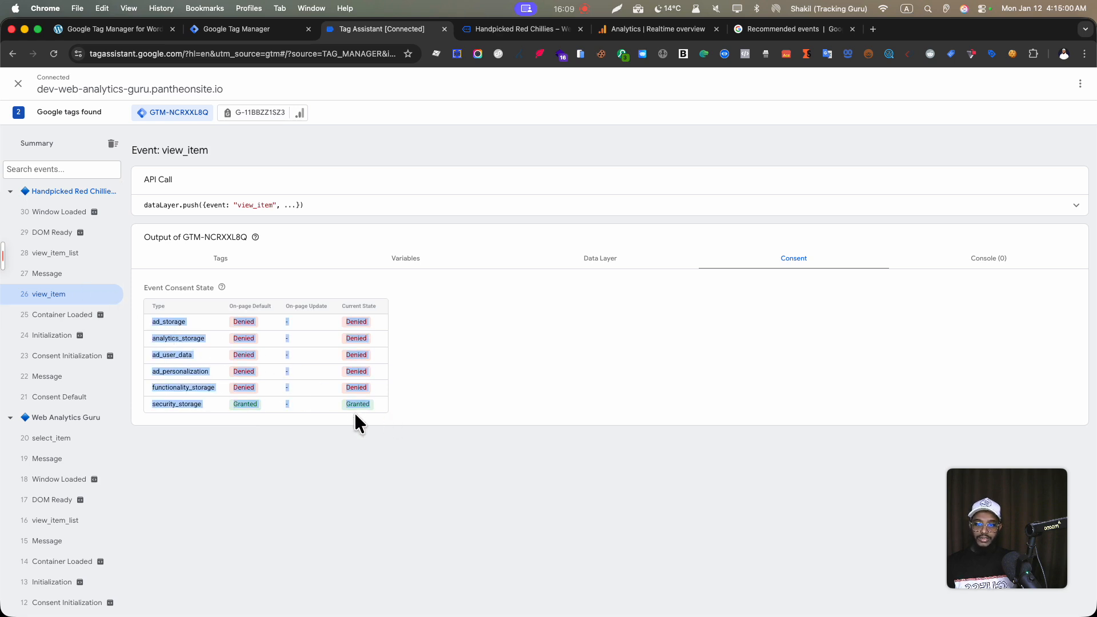
left_click(390, 404)
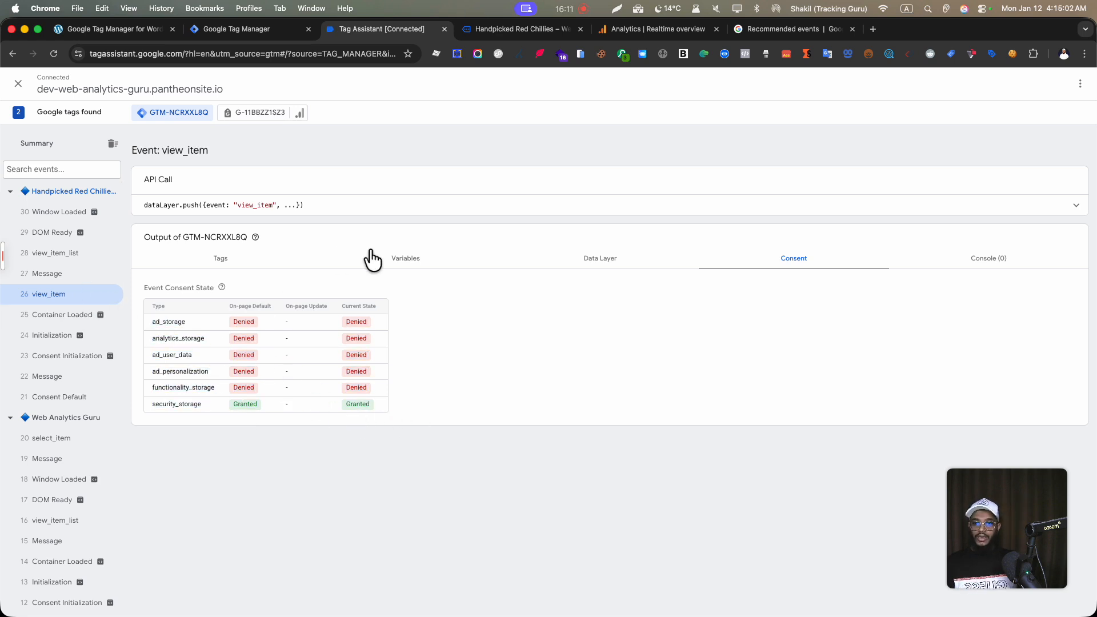
Switch to Analytics and check the Realtime overview report for active users and events.
left_click(653, 30)
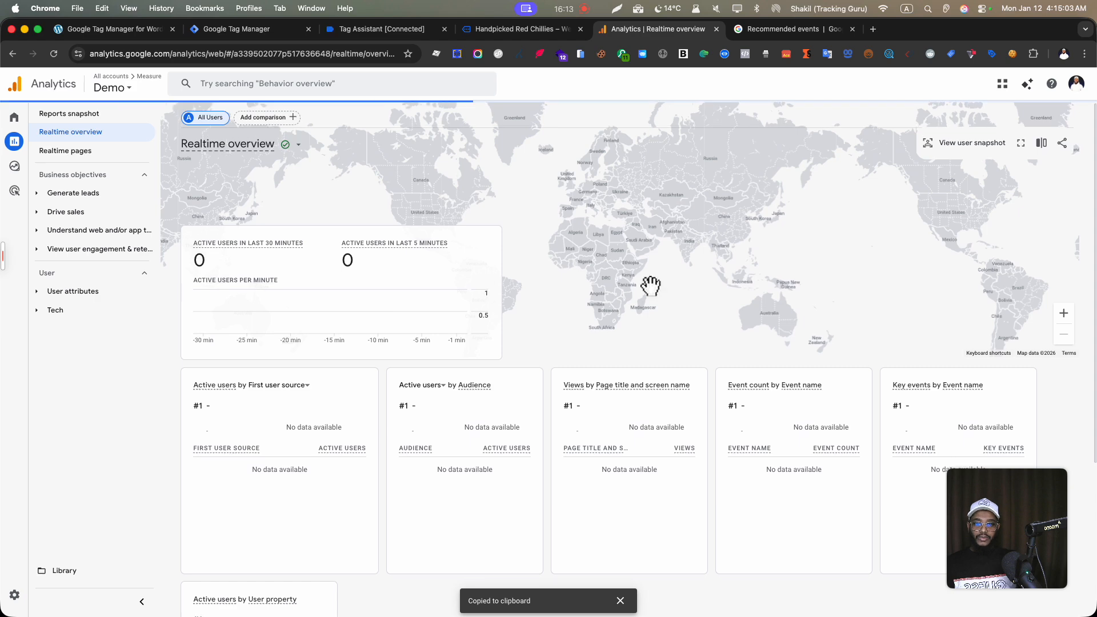
left_click_drag(651, 285, 627, 289)
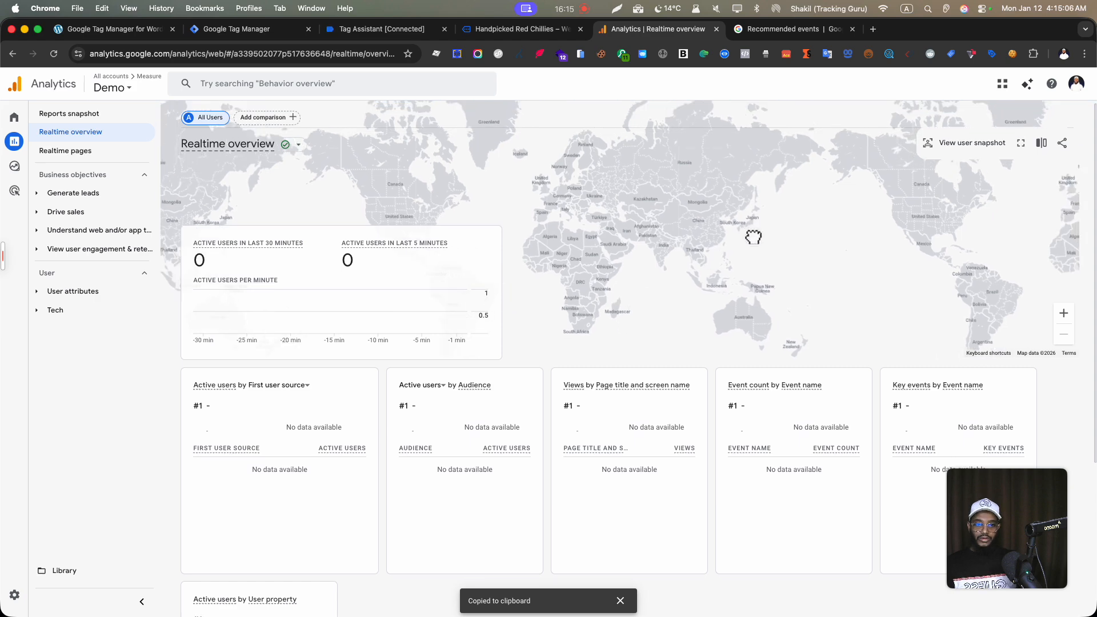
left_click_drag(754, 237, 742, 267)
left_click_drag(587, 284, 558, 122)
Return to the product page and inspect the gcs value in the payload of the last collect request.
left_click(522, 29)
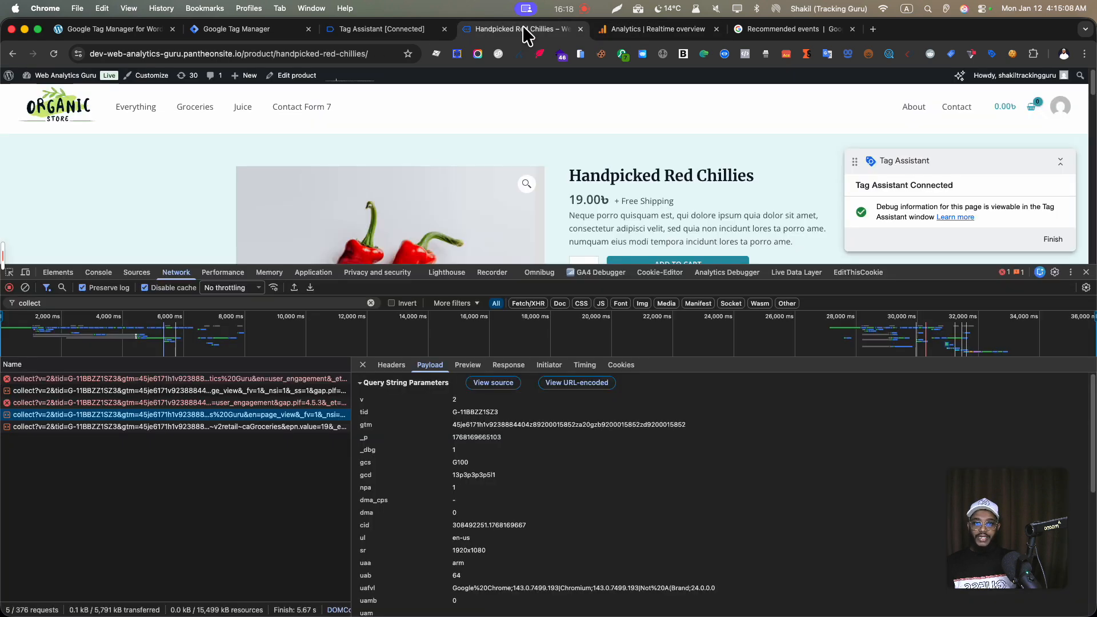
left_click(254, 428)
double_click(461, 463)
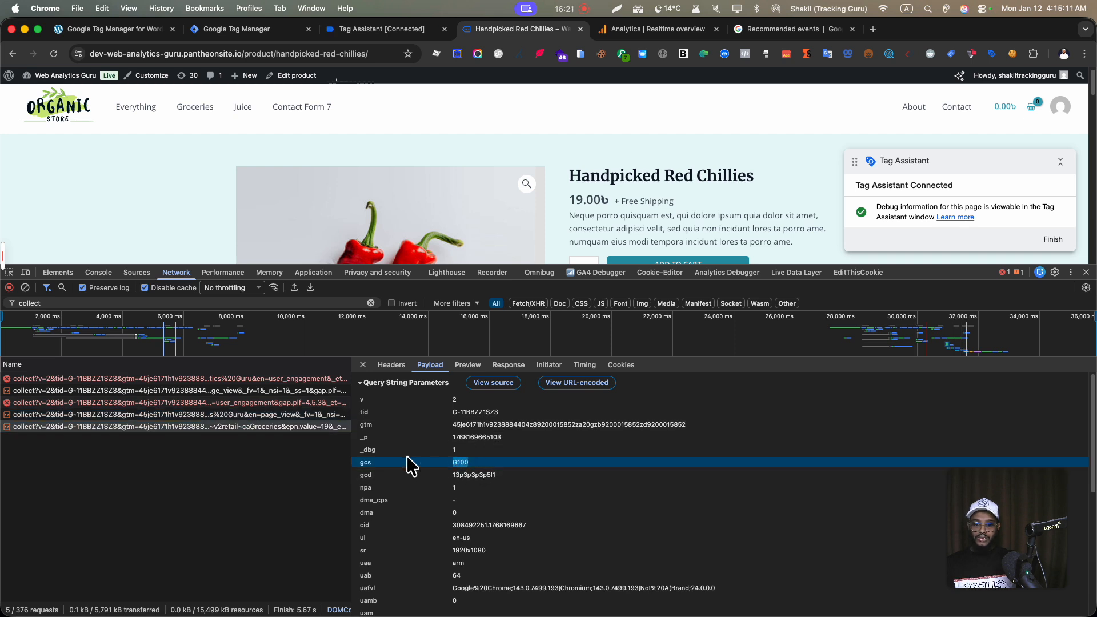
In Tag Assistant, open the details of the Google Analytics GA4 Event - view item tag fired on the view_item event.
left_click(345, 36)
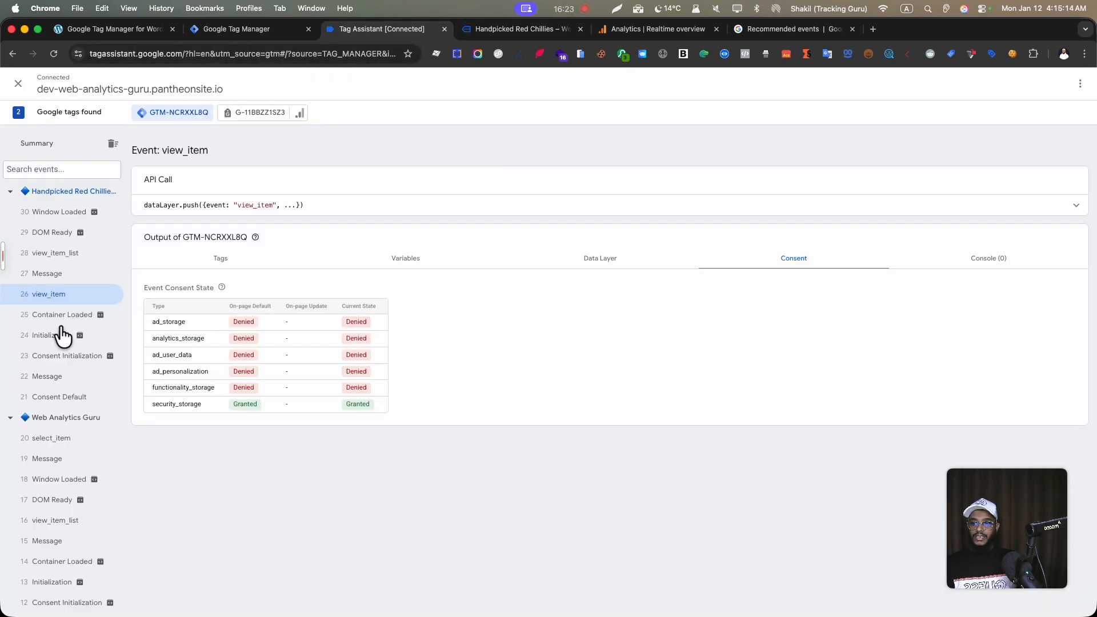
left_click(68, 253)
left_click(64, 273)
left_click(65, 298)
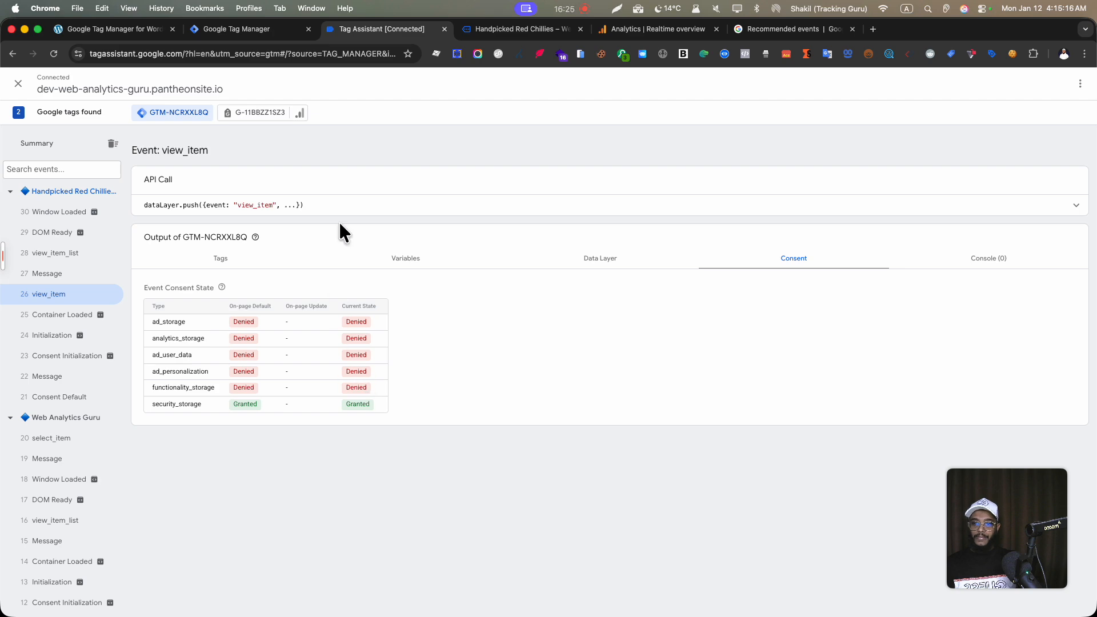
left_click(232, 258)
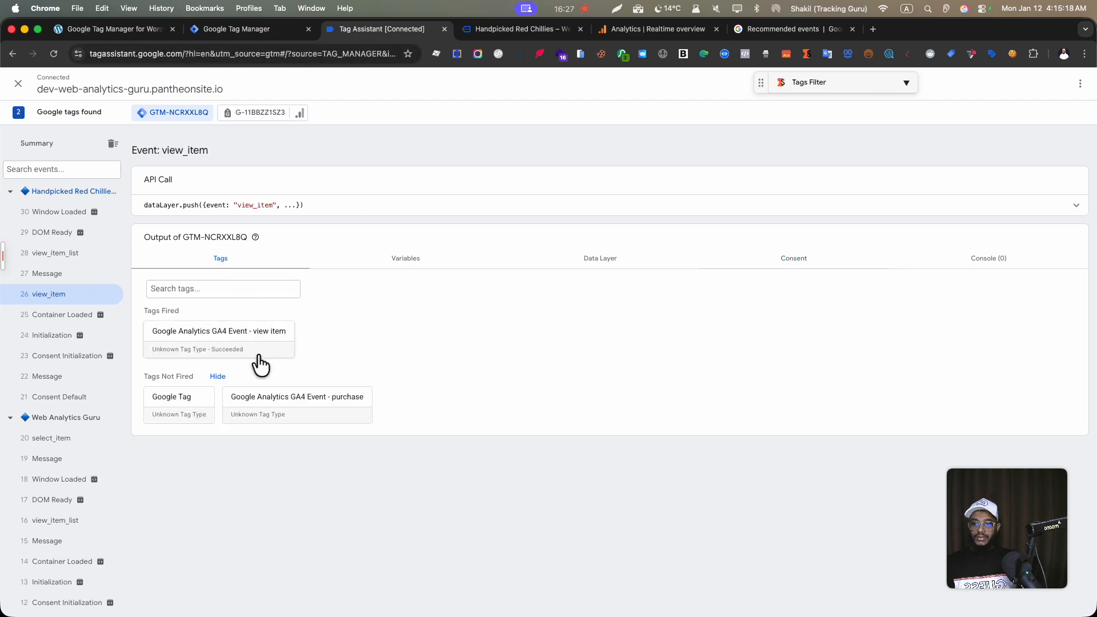
left_click(271, 359)
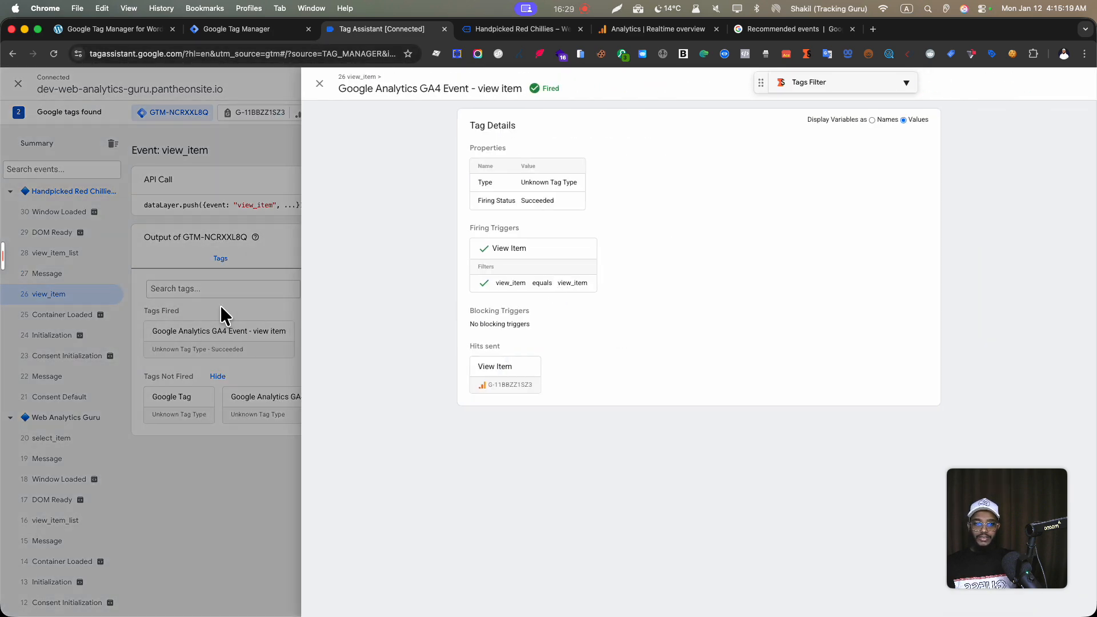
Refresh the Tag Manager workspace and start a new preview session for the container.
left_click(221, 306)
left_click(239, 29)
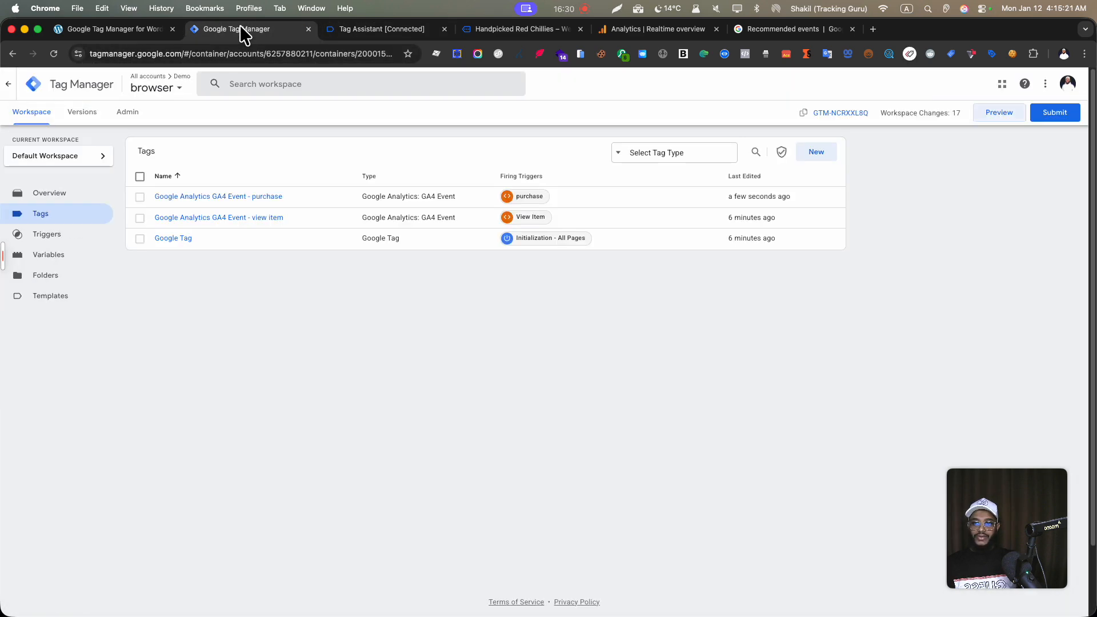
left_click(55, 54)
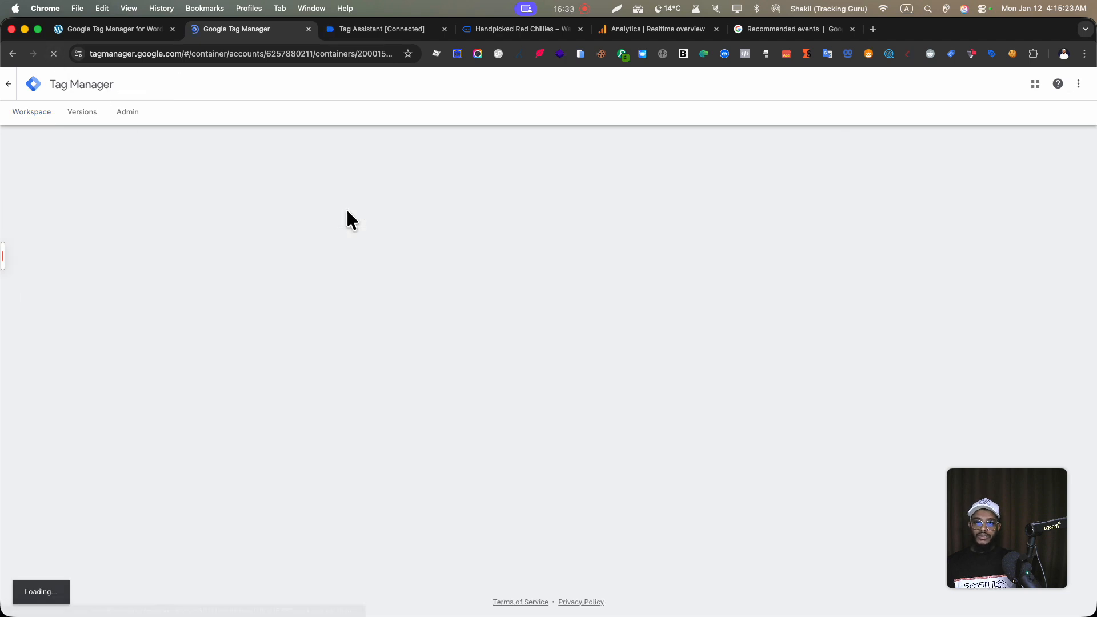
left_click(370, 29)
left_click(171, 354)
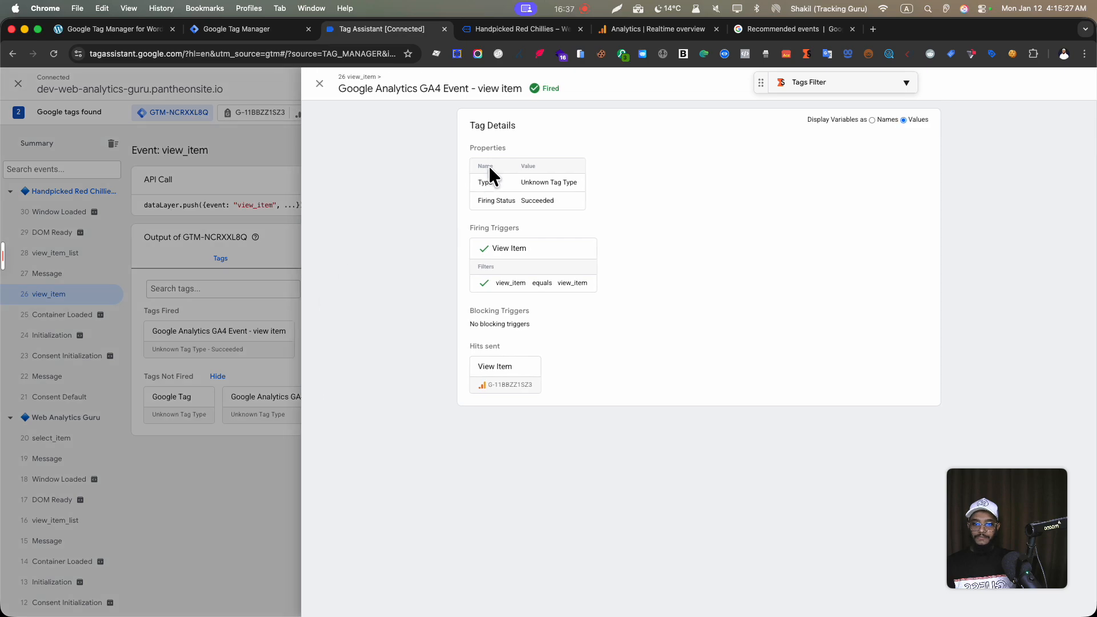
left_click(273, 208)
left_click(226, 28)
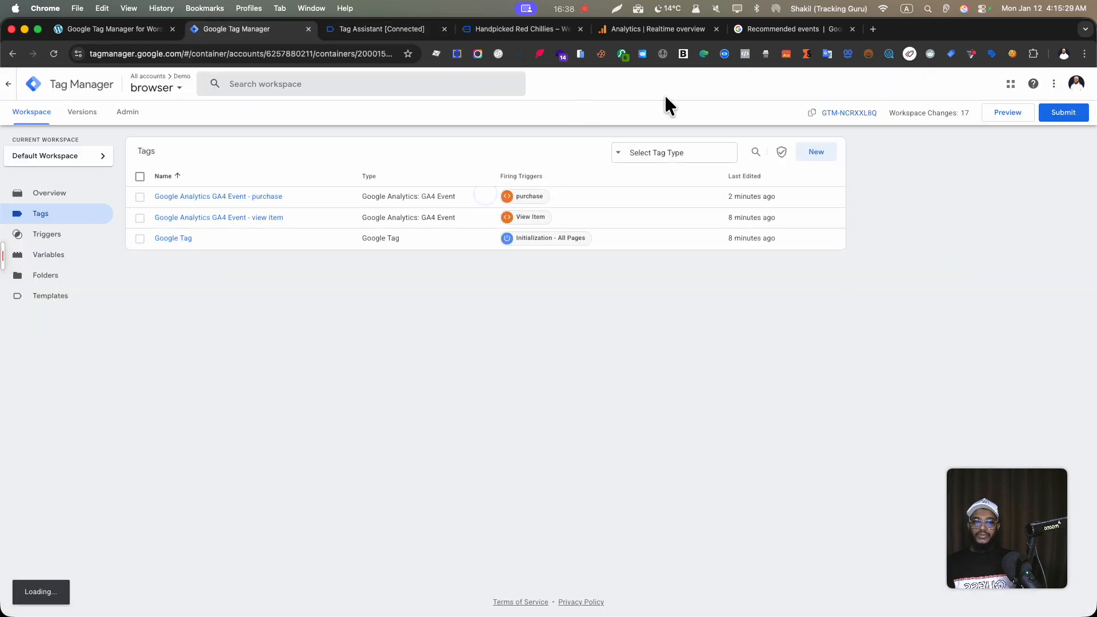
left_click(1009, 112)
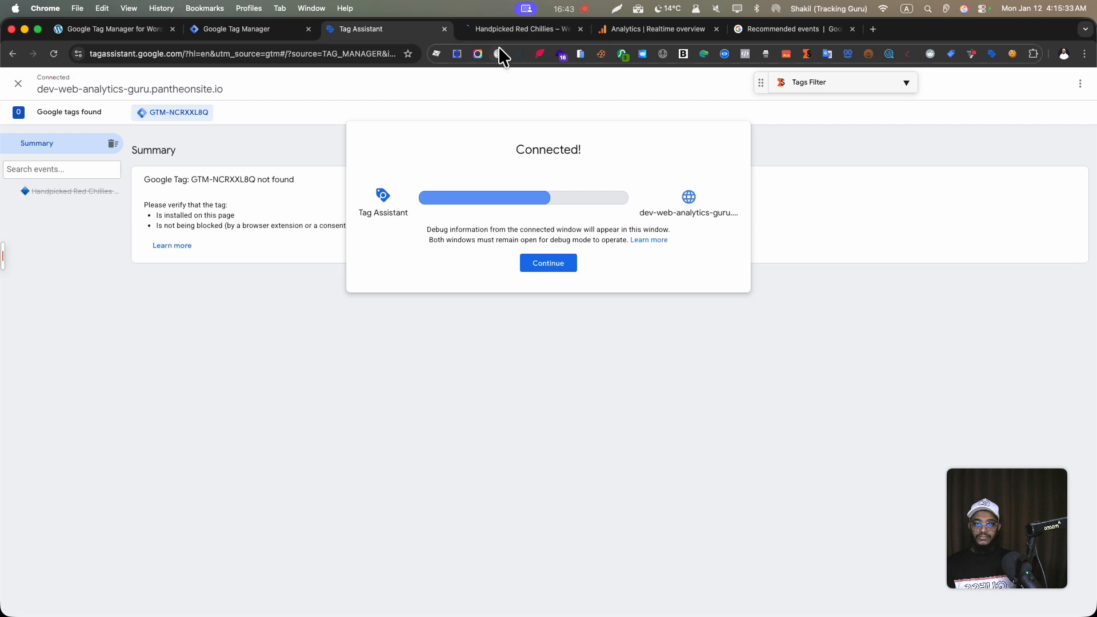
On the connected store page, clear the network log and open the Hand Sanitizer product page.
left_click(501, 28)
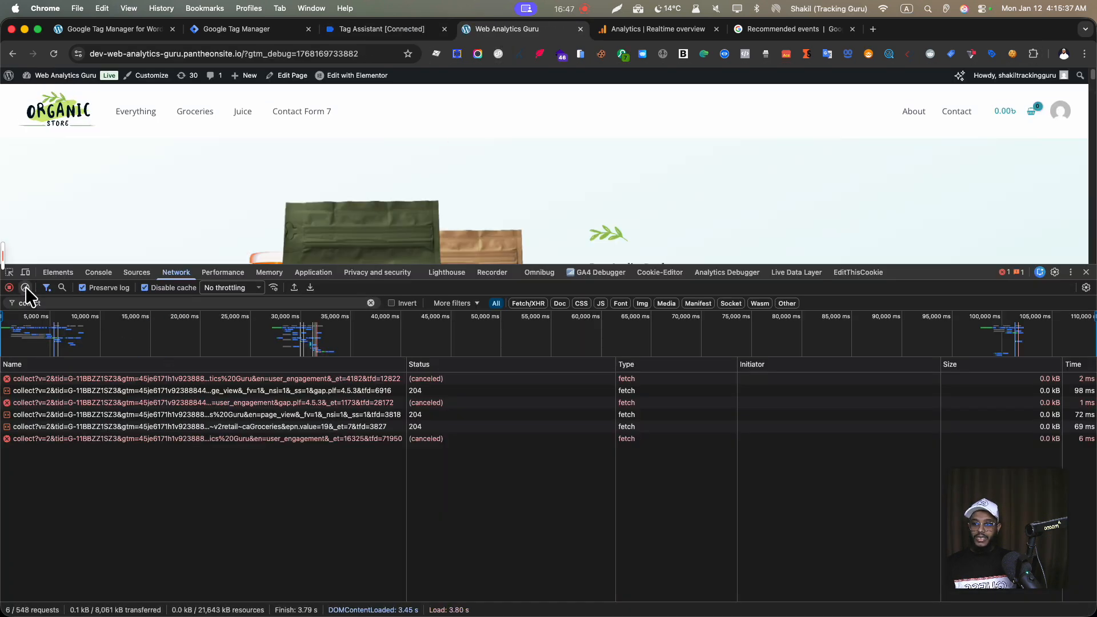
left_click(24, 287)
scroll(520, 183, "down", 10)
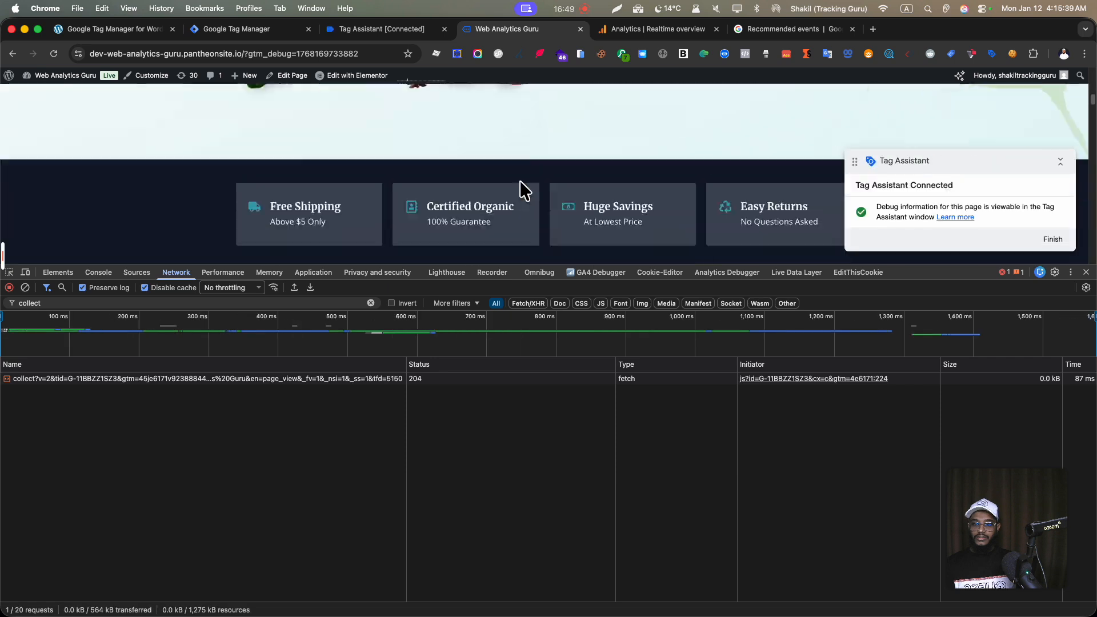
left_click(490, 197)
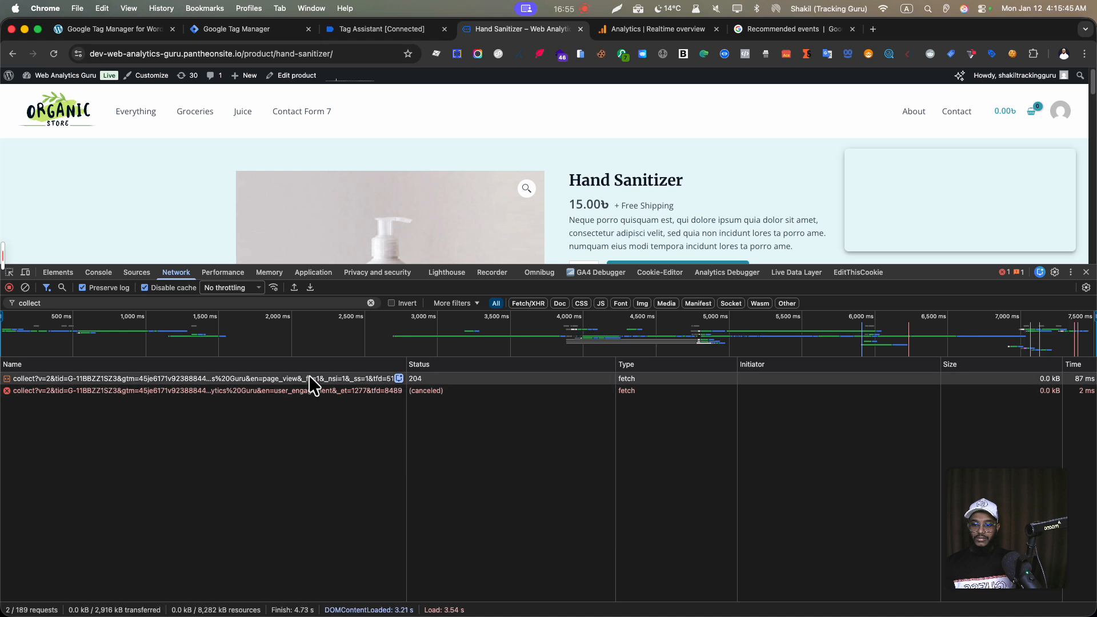
Inspect the gcs and gcd values in the payload of the product page's last collect request.
left_click(308, 403)
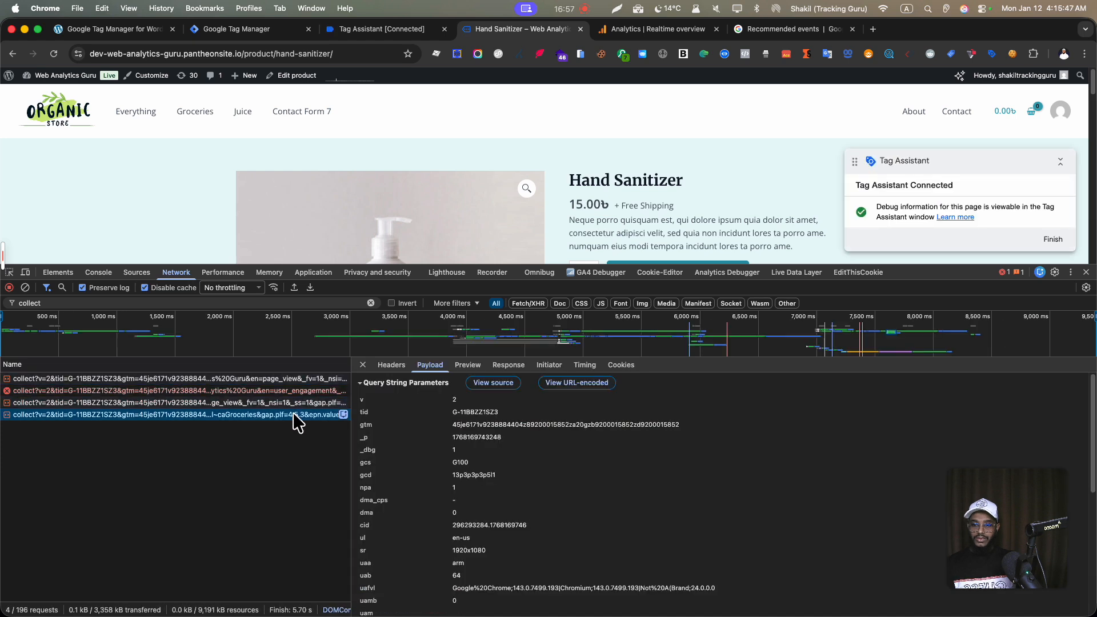
left_click(475, 463)
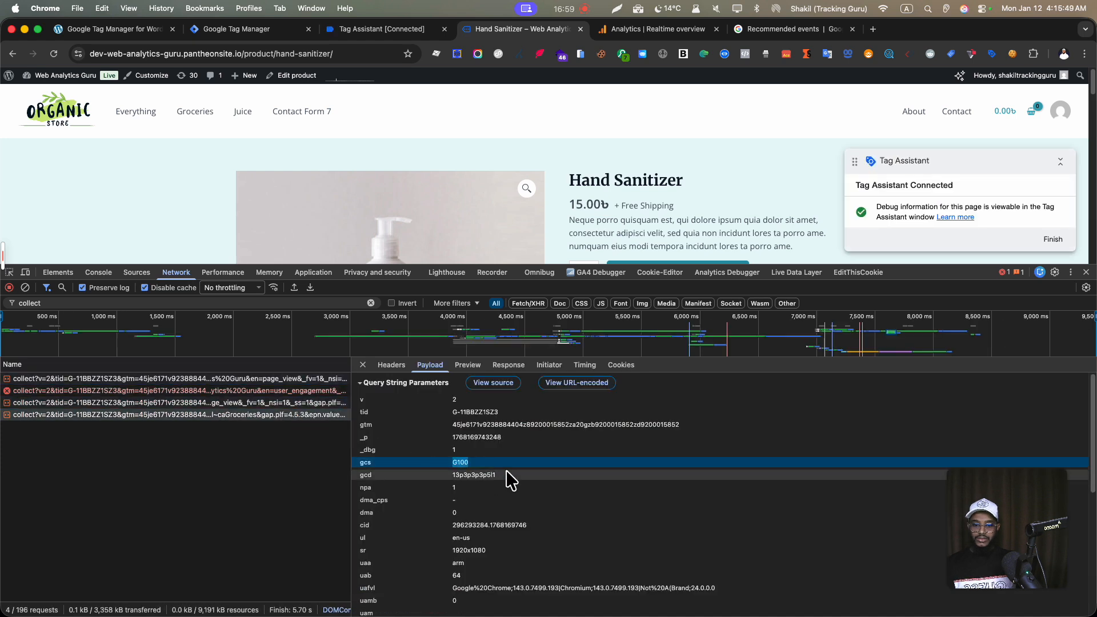
left_click(505, 477)
In Tag Assistant, check the details of the GA4 view item tag fired on the Hand Sanitizer page's view_item event.
left_click(399, 34)
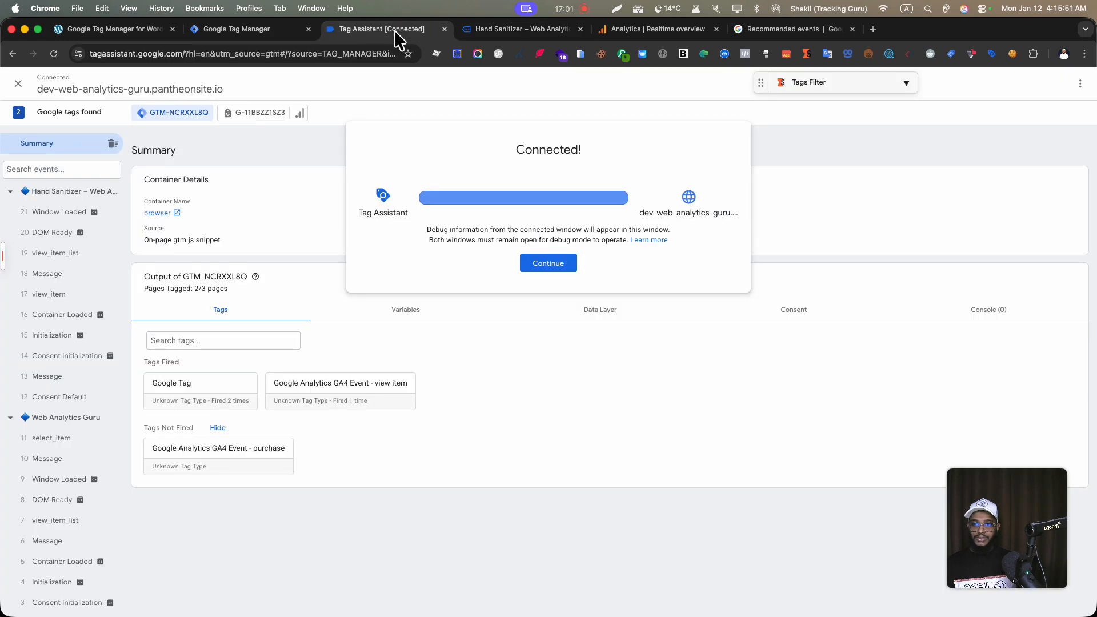
left_click(82, 294)
left_click(277, 355)
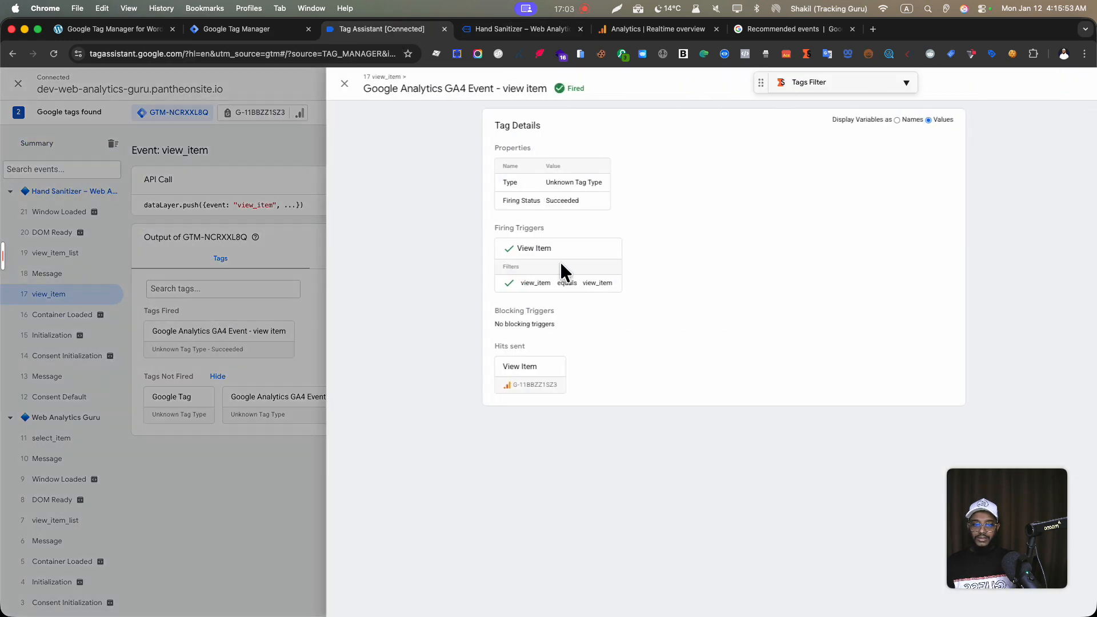
left_click(234, 282)
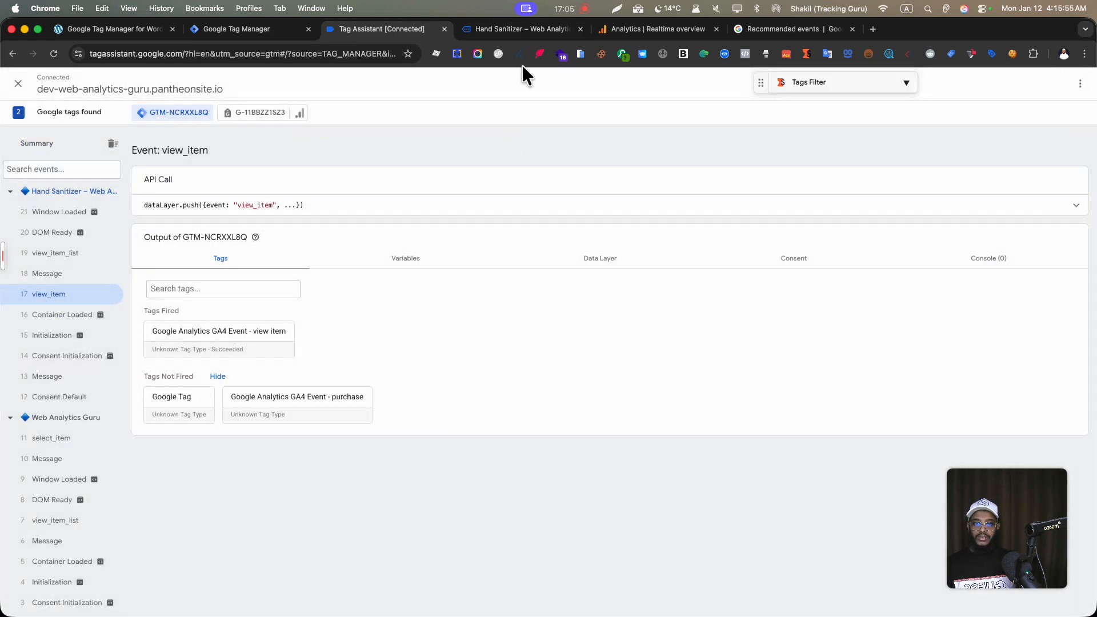
Return to the store, add the Hand Sanitizer to the cart, close the developer tools and proceed to checkout.
left_click(522, 33)
scroll(708, 159, "down", 5)
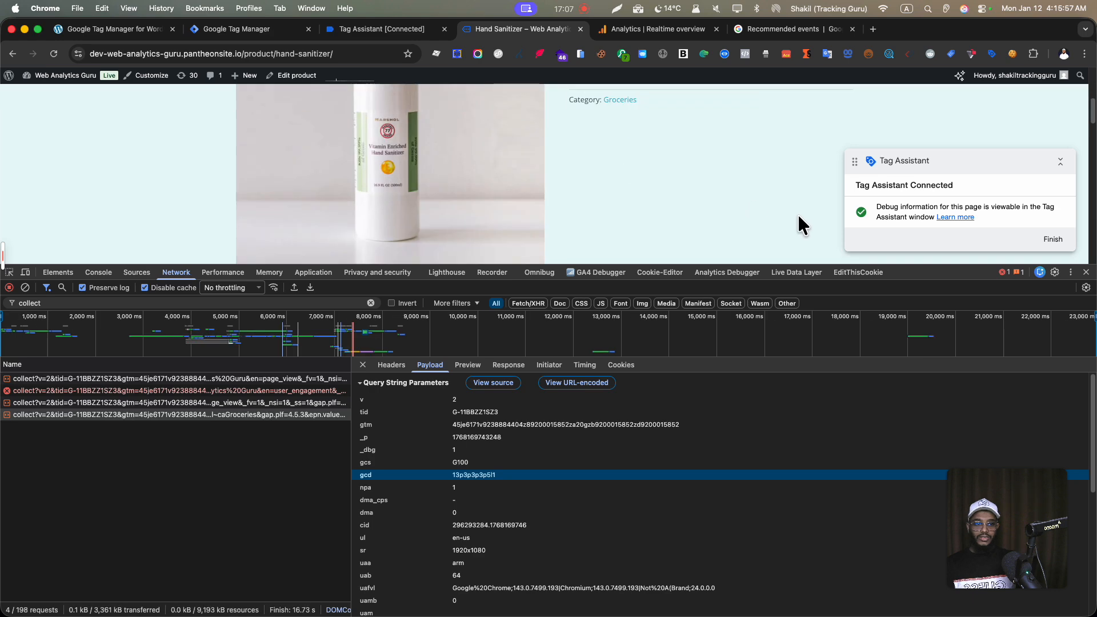
left_click(665, 112)
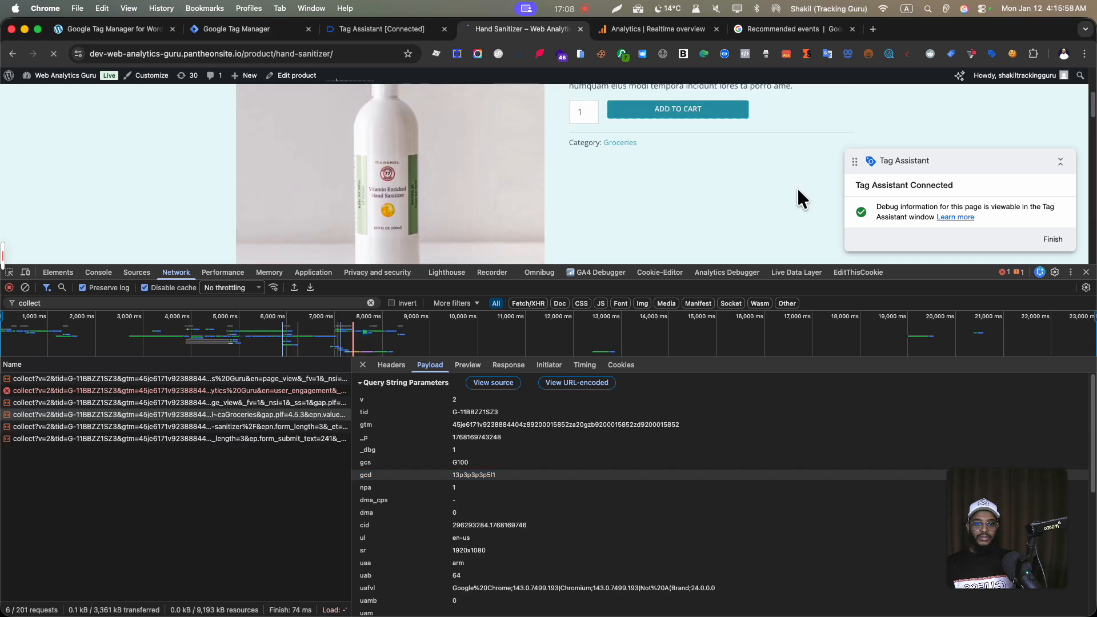
left_click(1086, 273)
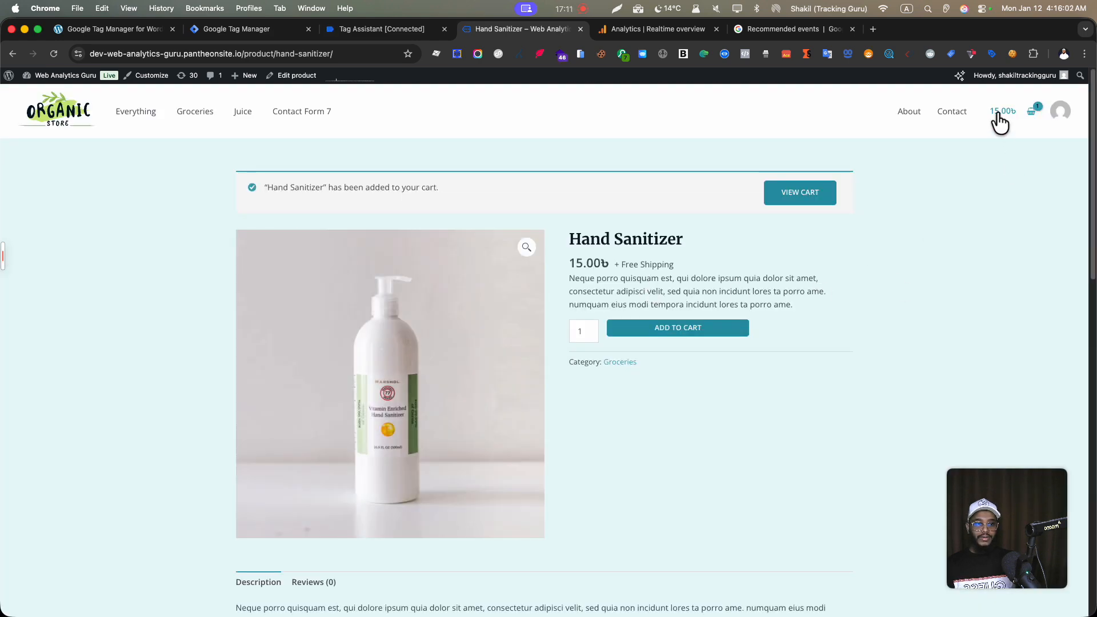
left_click(1000, 112)
left_click(823, 594)
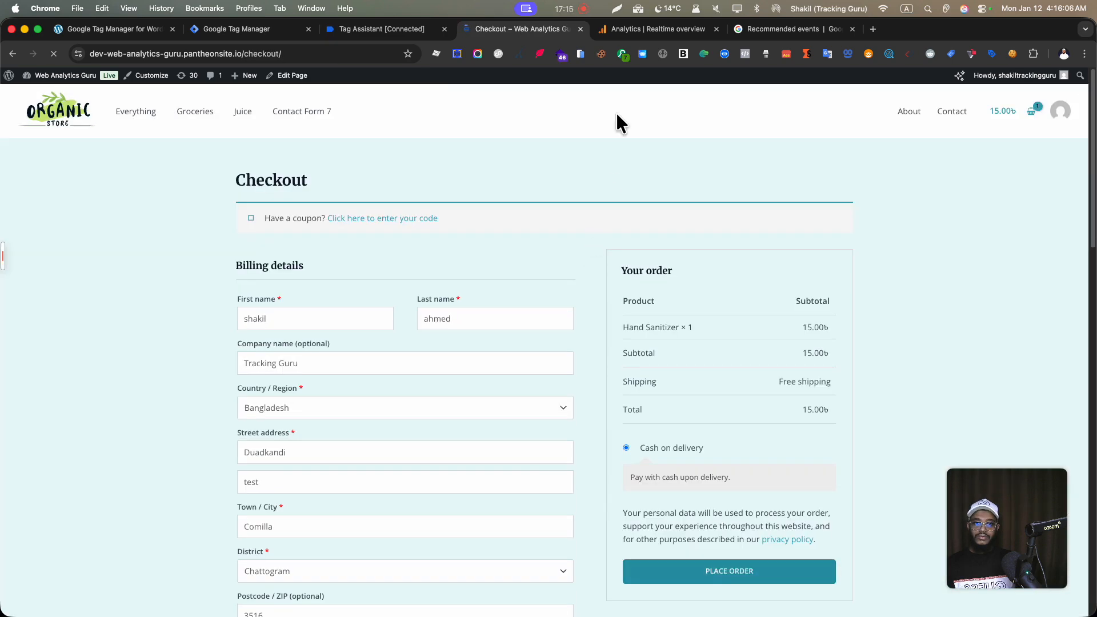
Reload the Analytics Realtime overview, then return to the checkout and place the cash on delivery order.
left_click(626, 29)
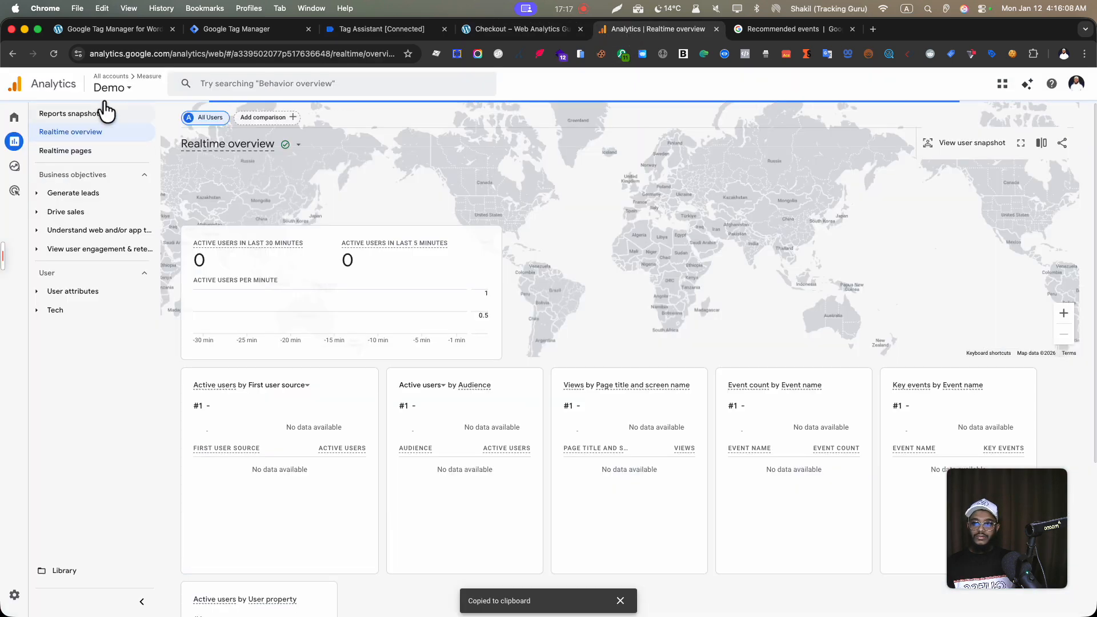
left_click(53, 53)
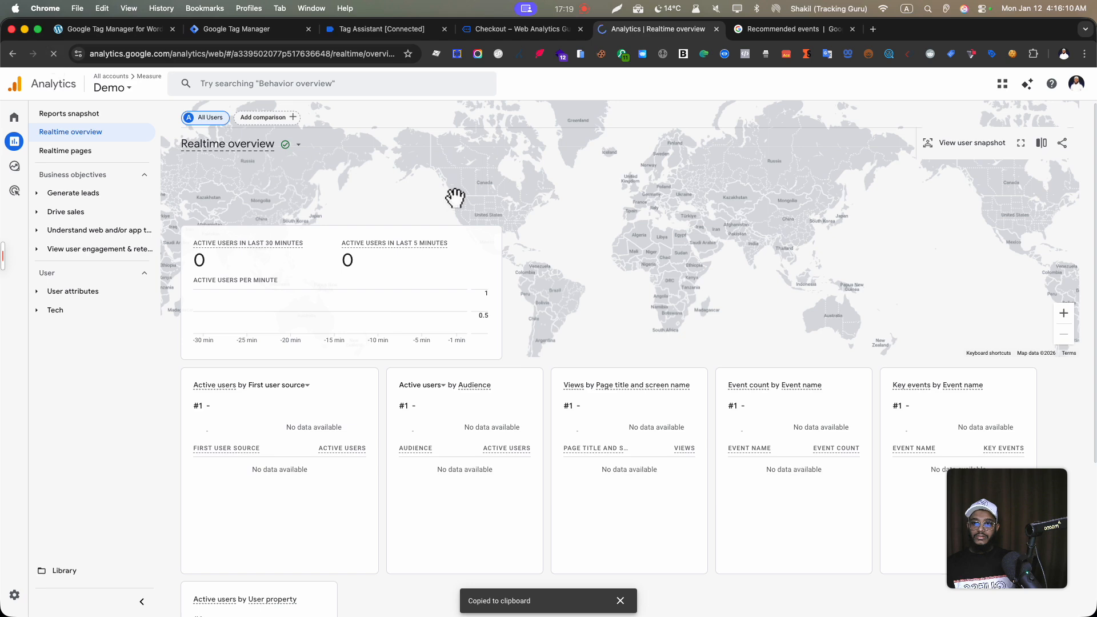
left_click(517, 29)
scroll(355, 343, "down", 5)
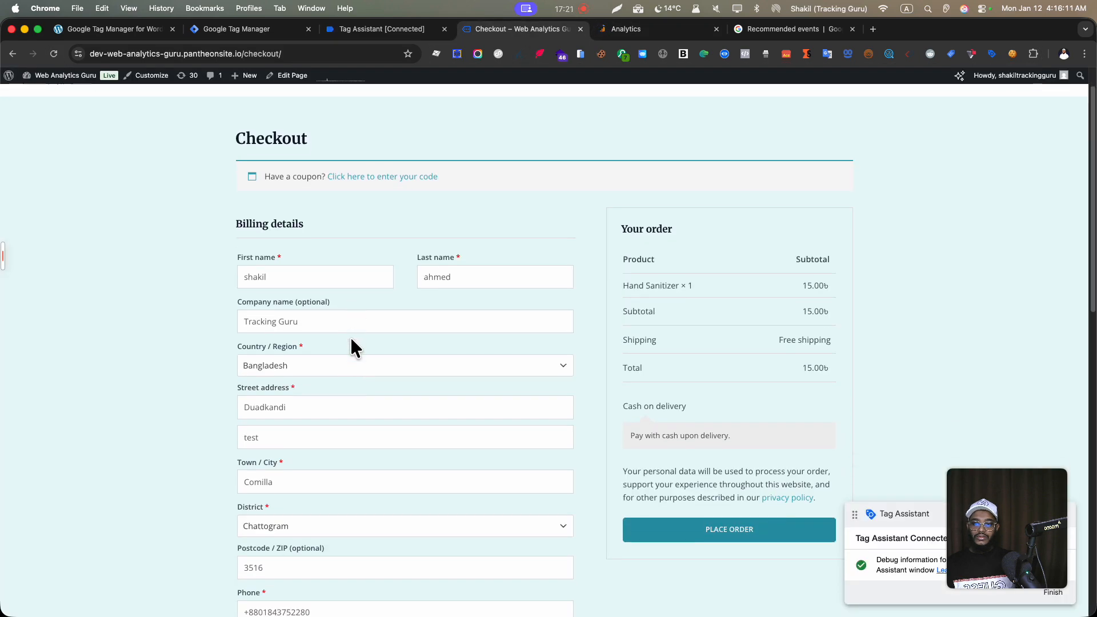
left_click(755, 263)
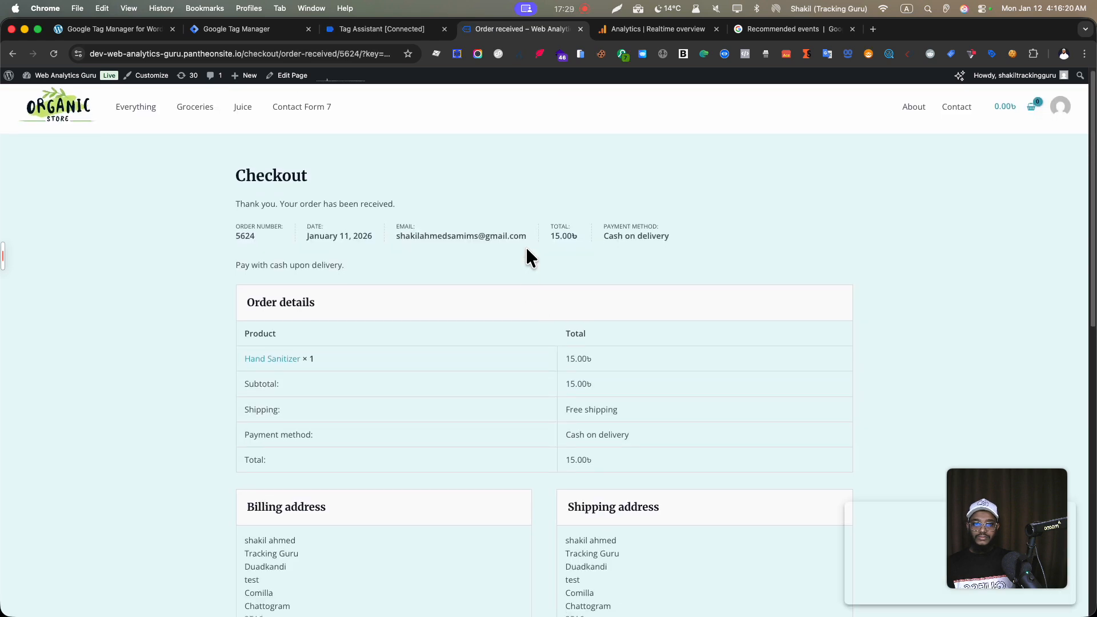
In Tag Assistant, open the details of the Google Analytics GA4 Event - purchase tag fired on the purchase event.
left_click(382, 29)
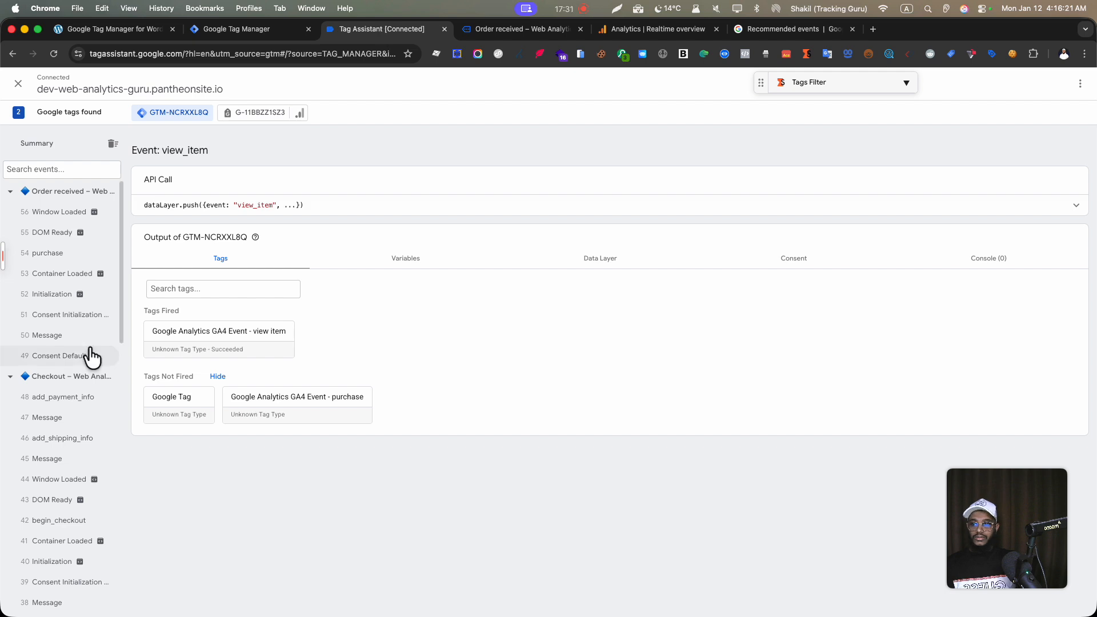
left_click(46, 259)
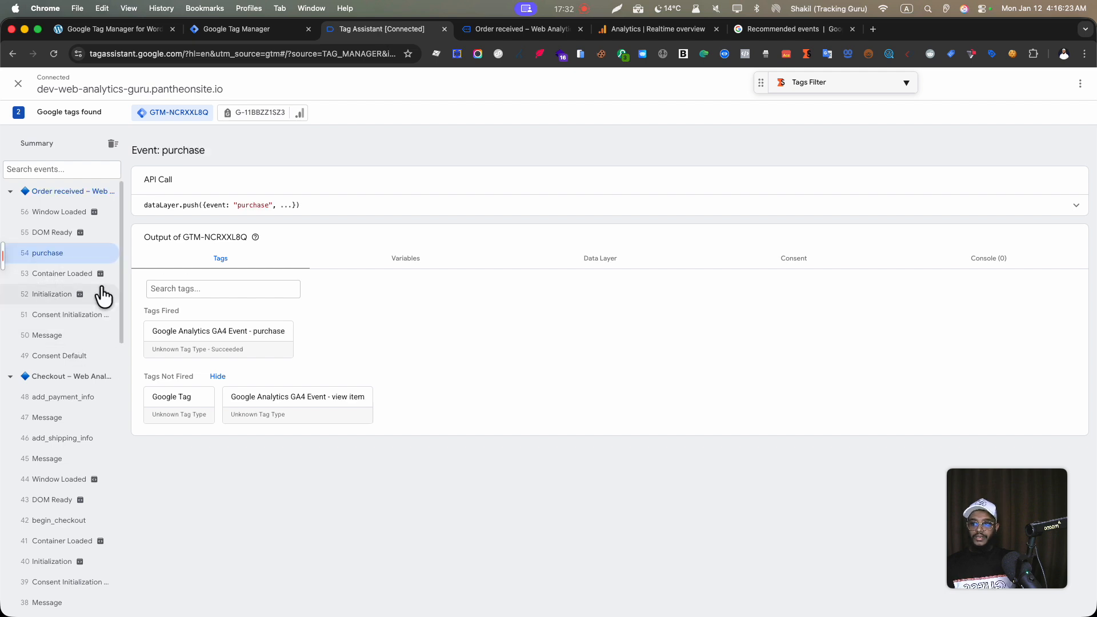
left_click(227, 360)
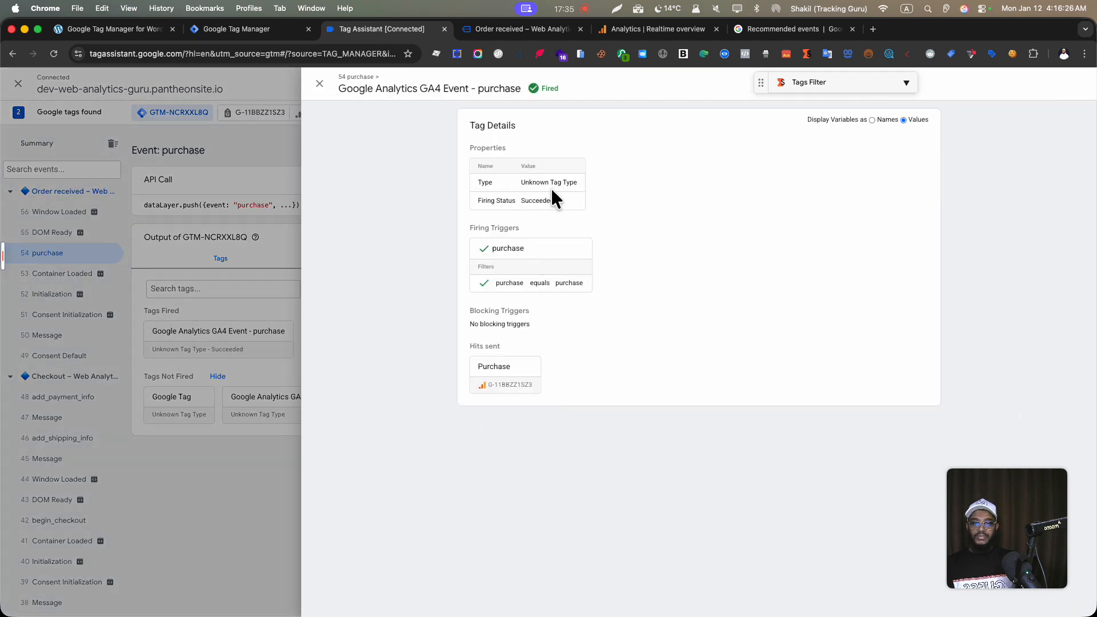
left_click_drag(520, 181, 552, 205)
Submit and publish the Tag Manager workspace changes, skipping the container version description.
left_click(233, 29)
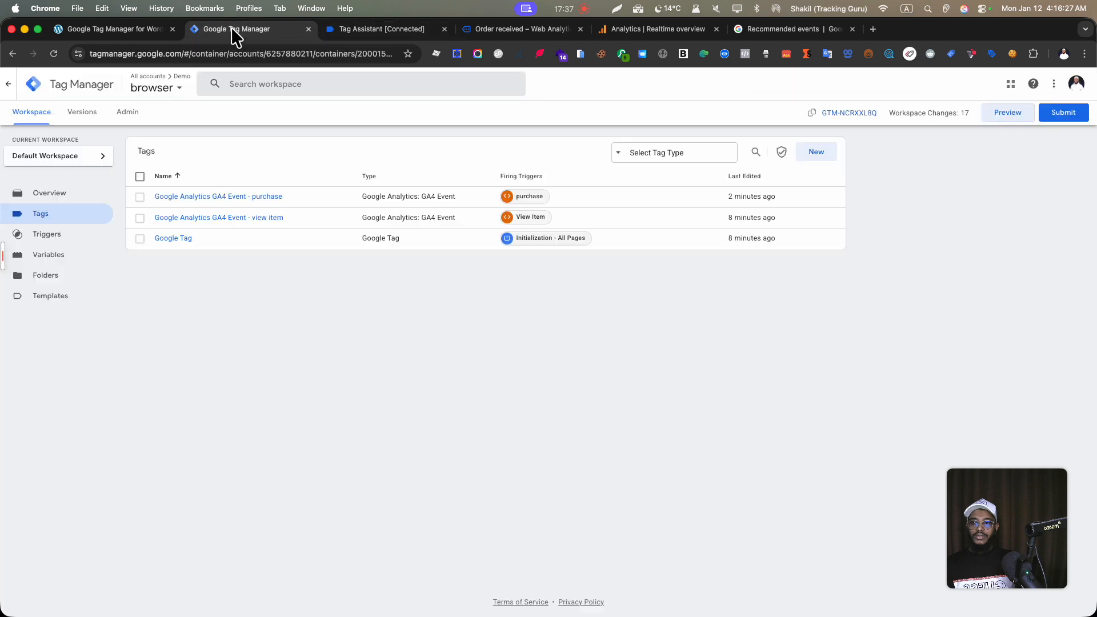
left_click(1057, 113)
left_click(1059, 84)
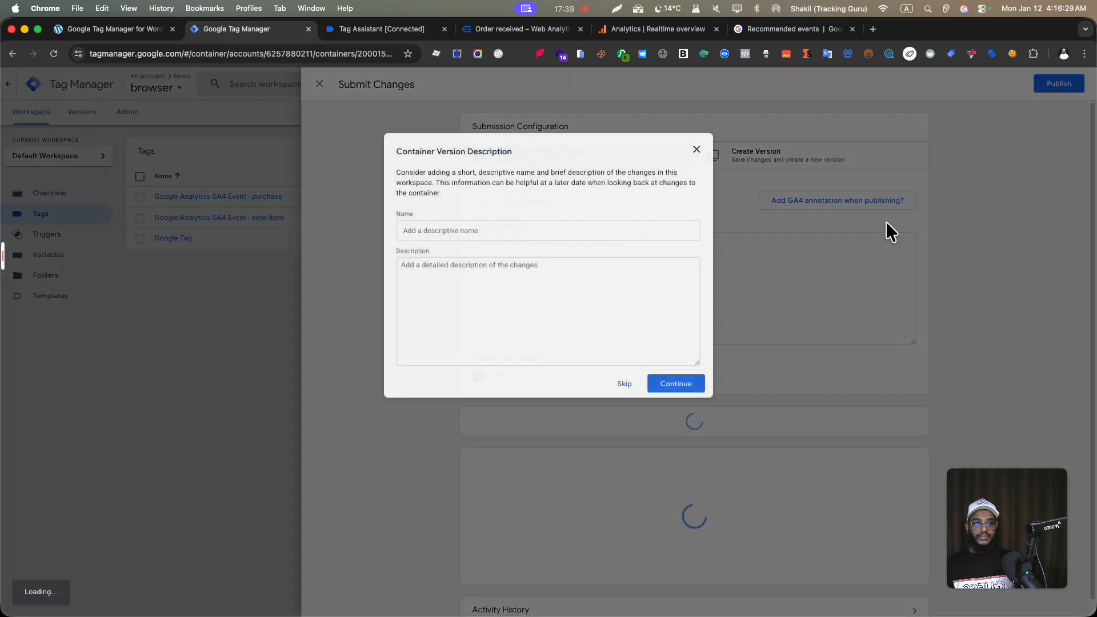
left_click(622, 384)
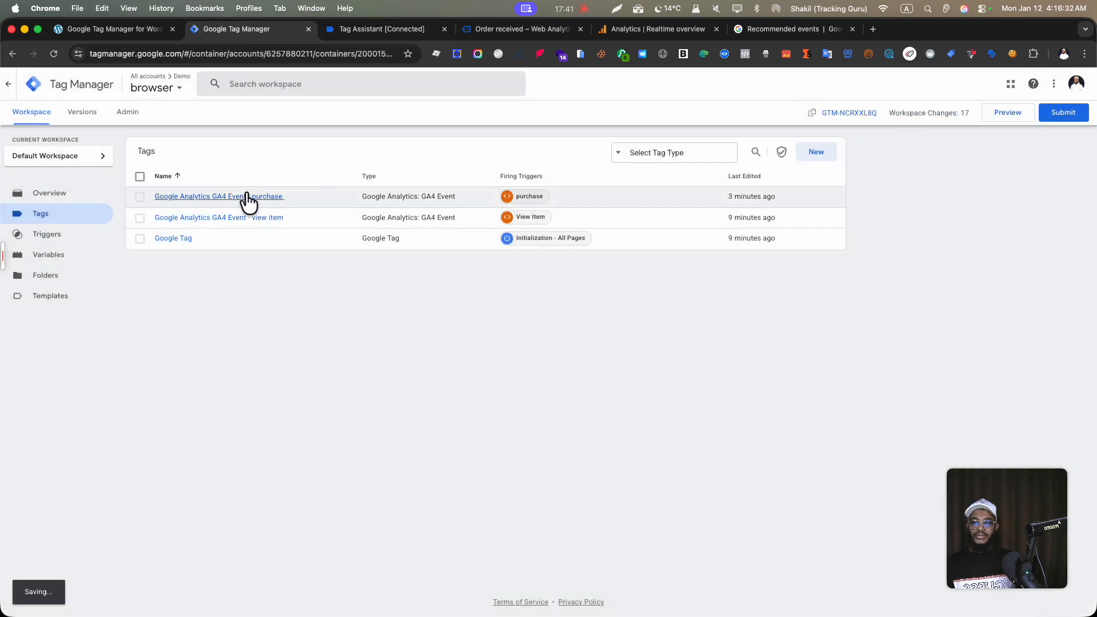
Return to Tag Assistant, review the fired purchase tag's type and status again, and close its details.
left_click(382, 29)
left_click(517, 133)
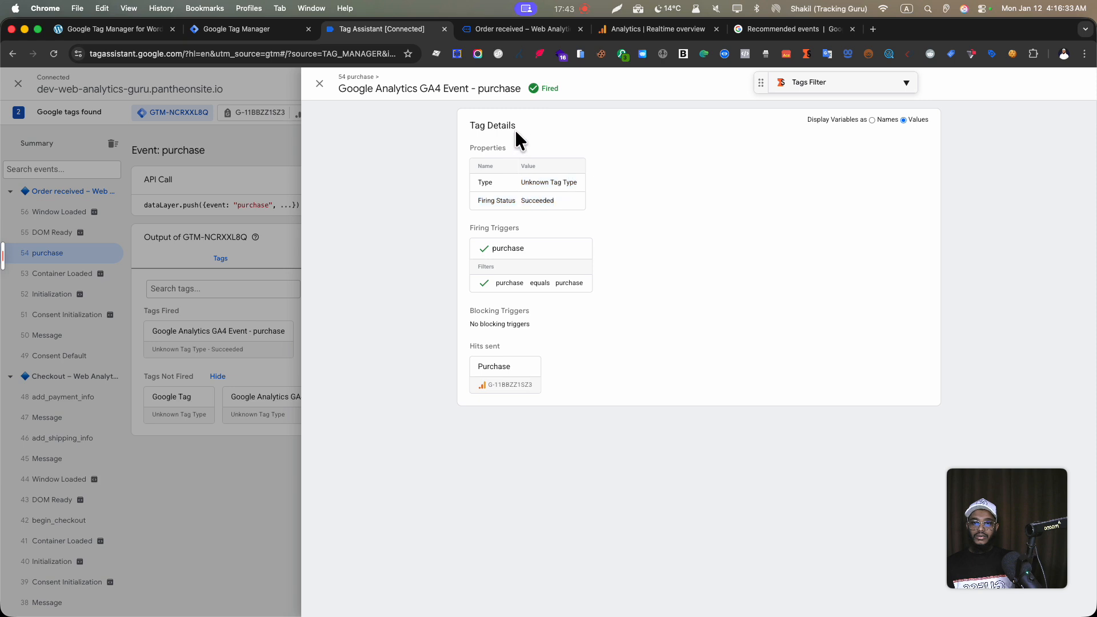
left_click(579, 184)
left_click(213, 216)
Check the order confirmation page, then examine the variable values for the purchase event in Tag Assistant.
left_click(550, 35)
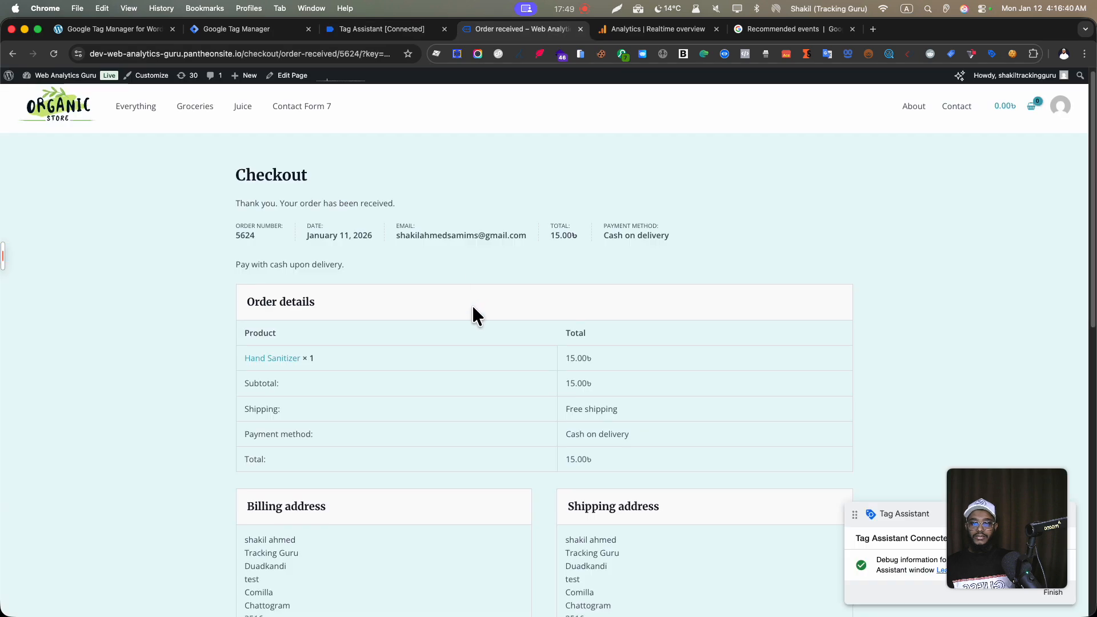
left_click(378, 31)
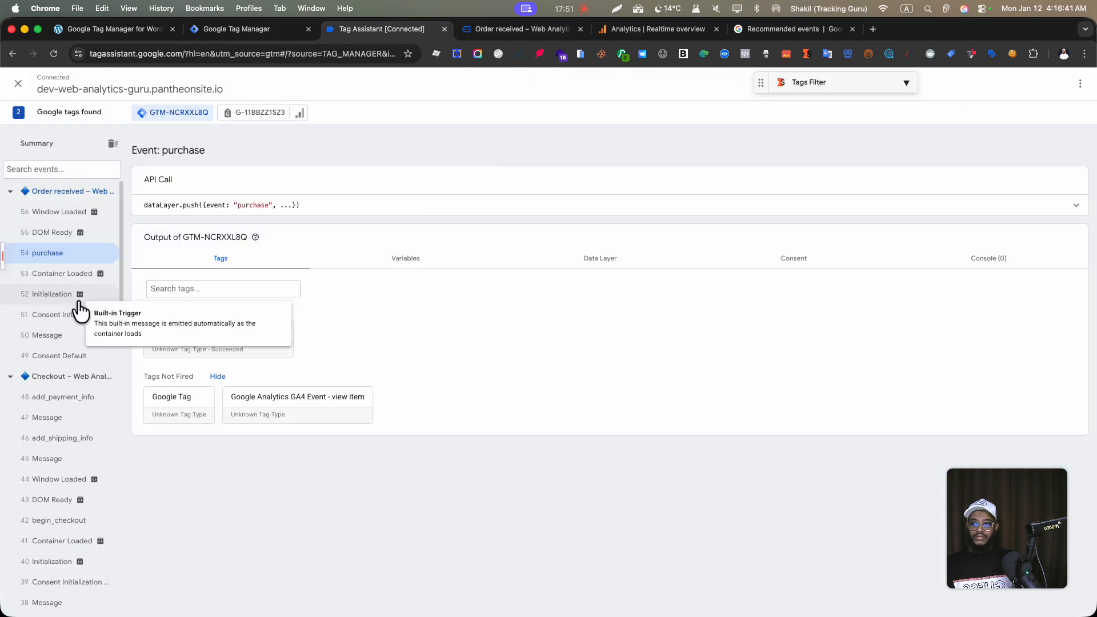
left_click(407, 260)
scroll(403, 435, "down", 1)
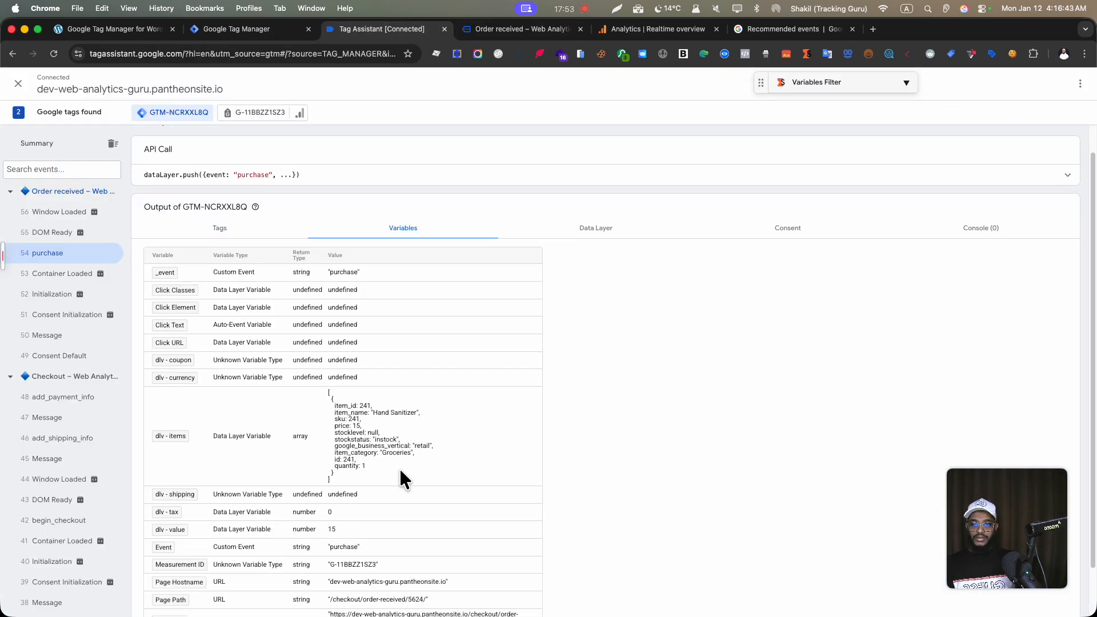
left_click(508, 430)
scroll(504, 429, "down", 1)
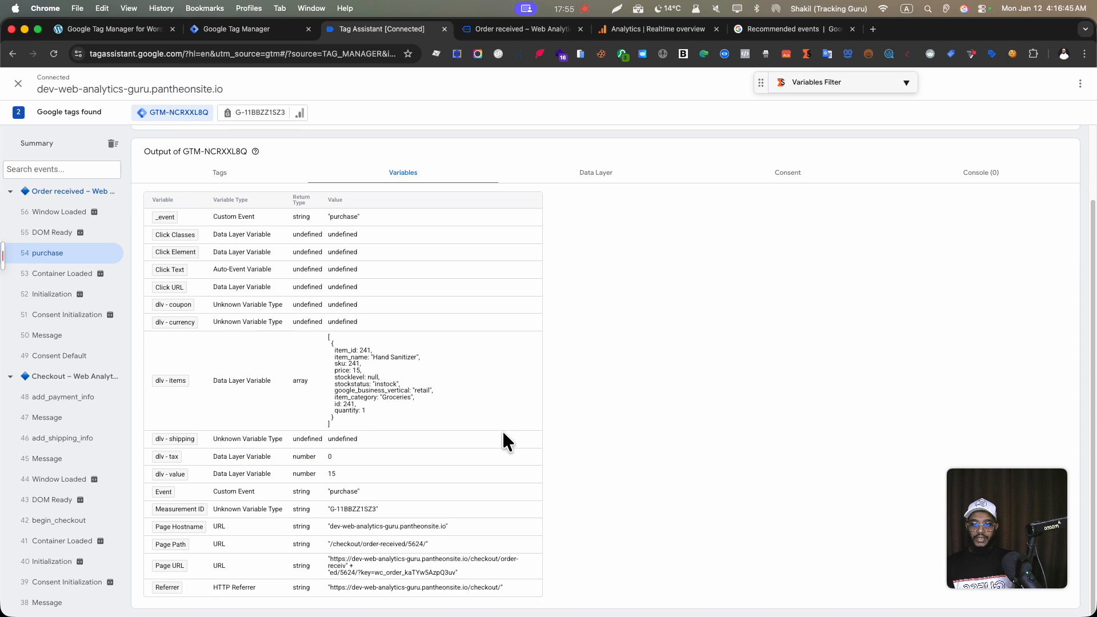
scroll(444, 377, "up", 3)
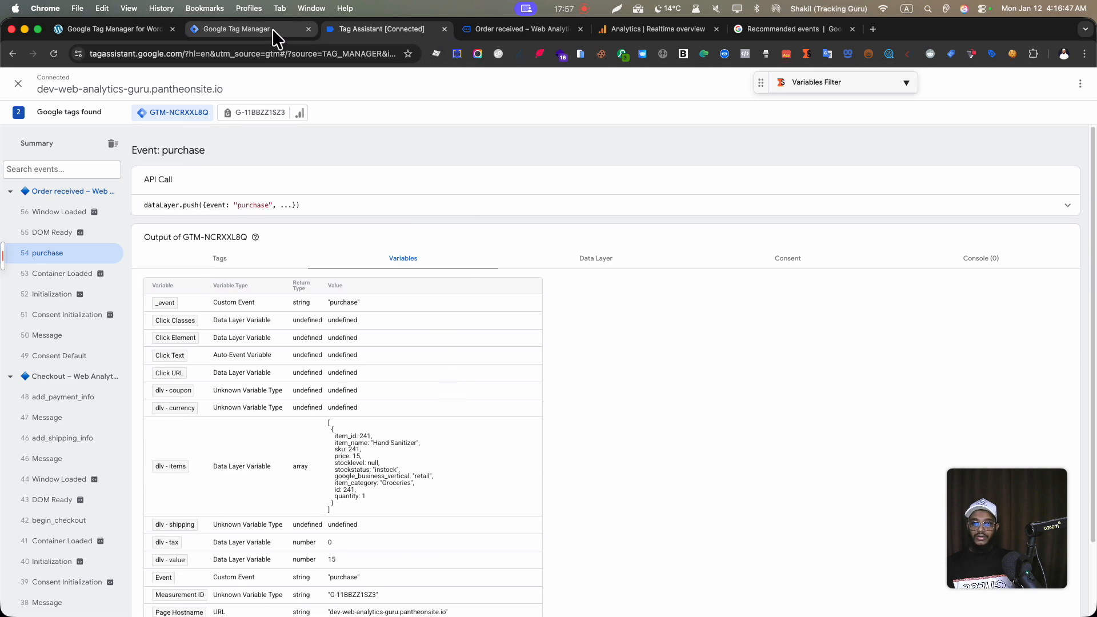
Dismiss the QA reminder for the published Tag Manager version and return to the purchase event's variables in Tag Assistant.
left_click(276, 34)
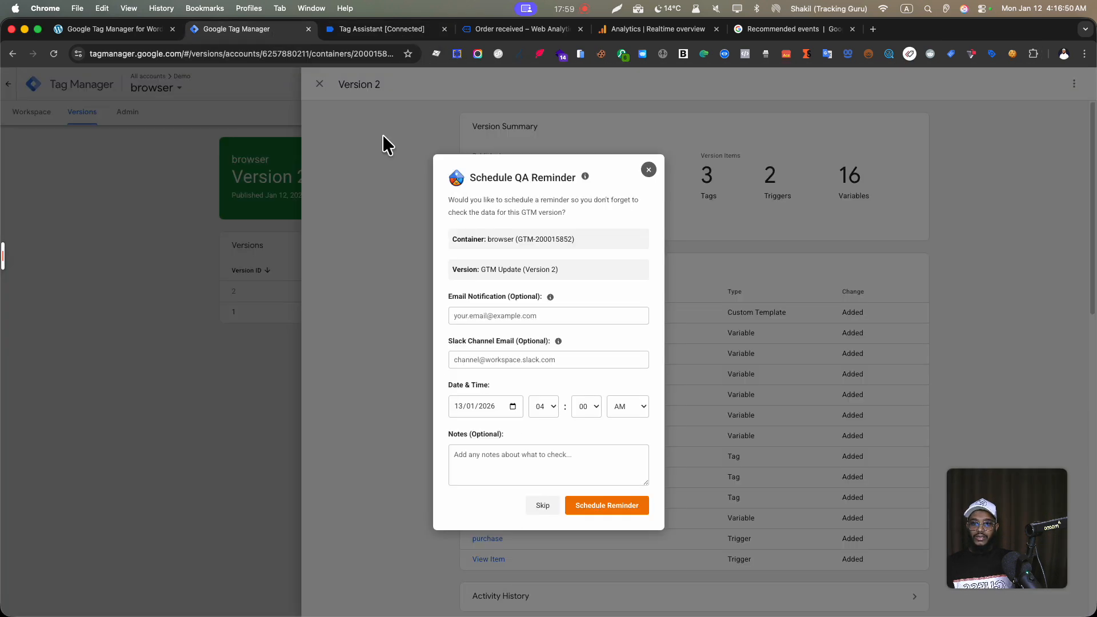
left_click(649, 170)
left_click(372, 32)
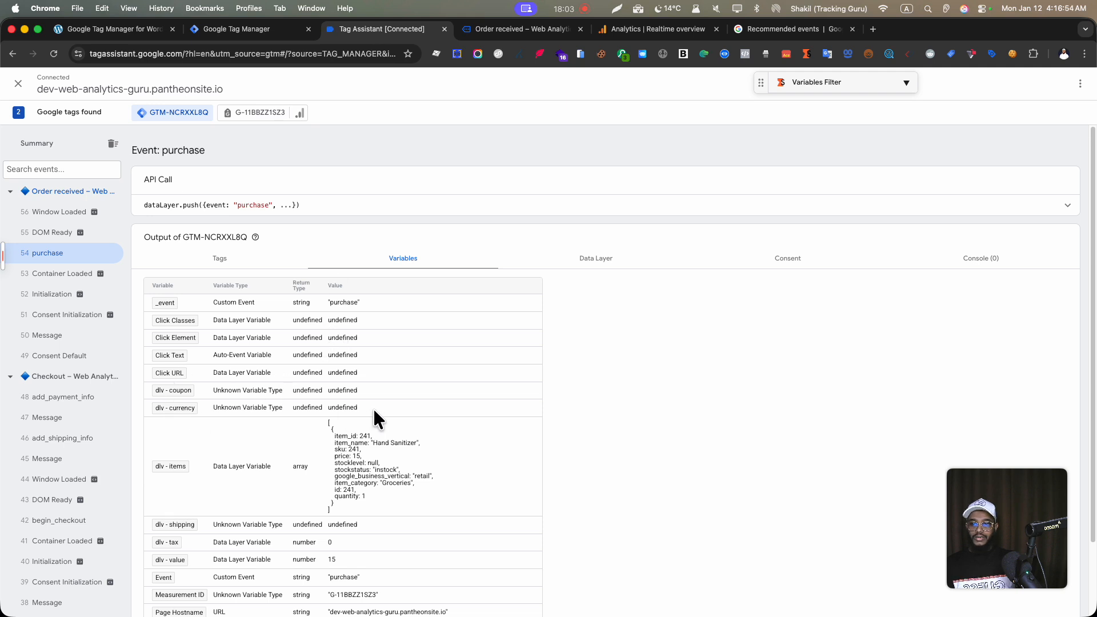
Point out the undefined currency variable in Tag Assistant, then open the workspace's user-defined variables in Tag Manager.
left_click_drag(373, 408, 200, 407)
left_click(263, 31)
left_click(172, 406)
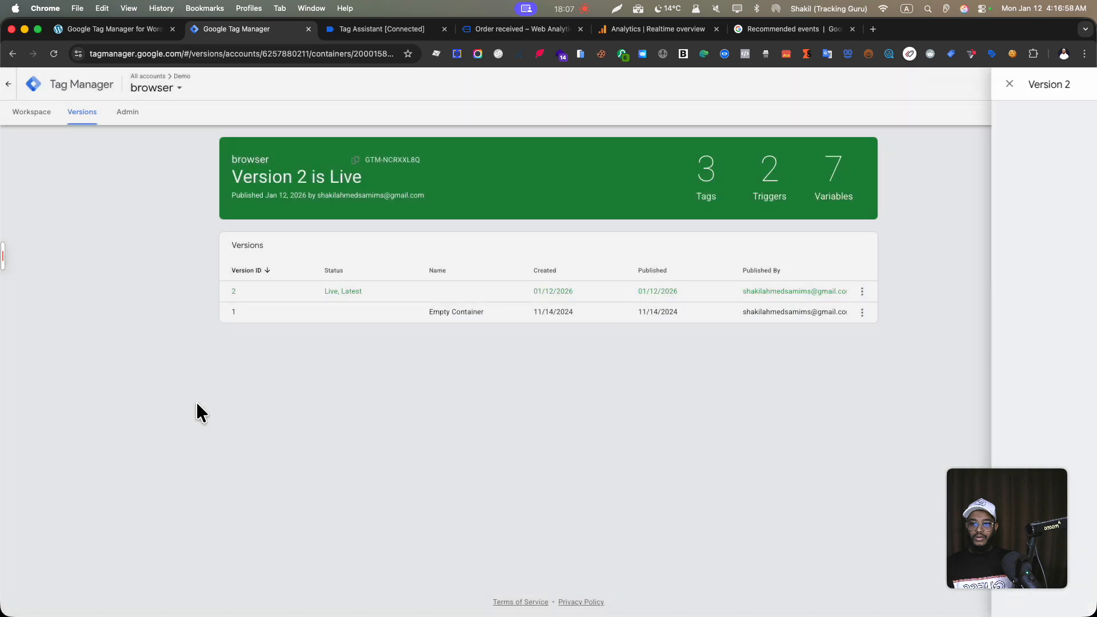
left_click(43, 111)
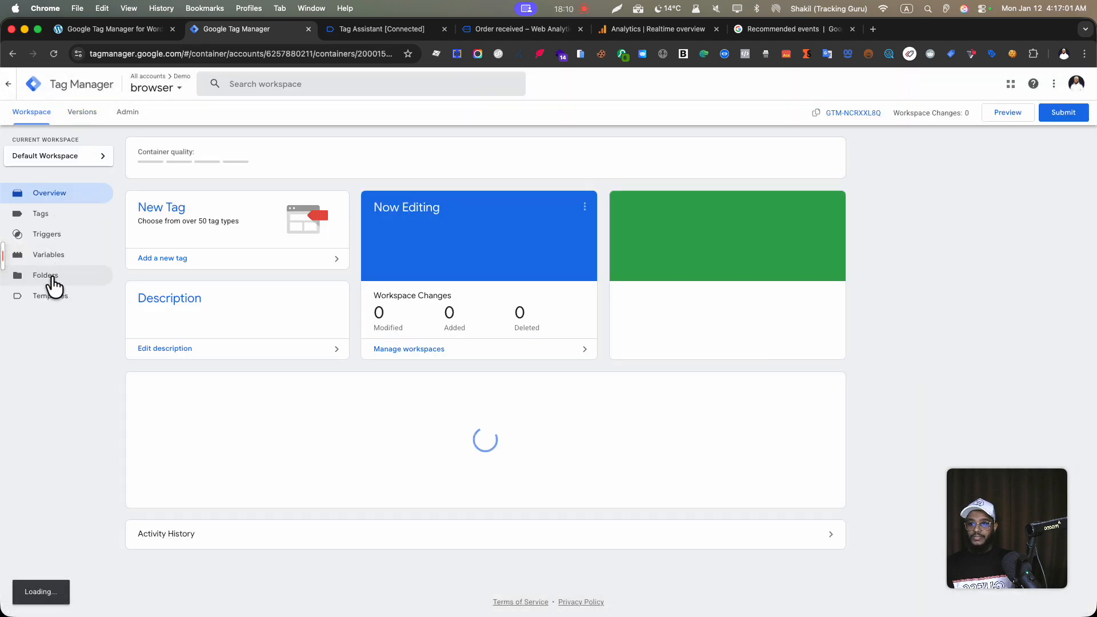
left_click(56, 257)
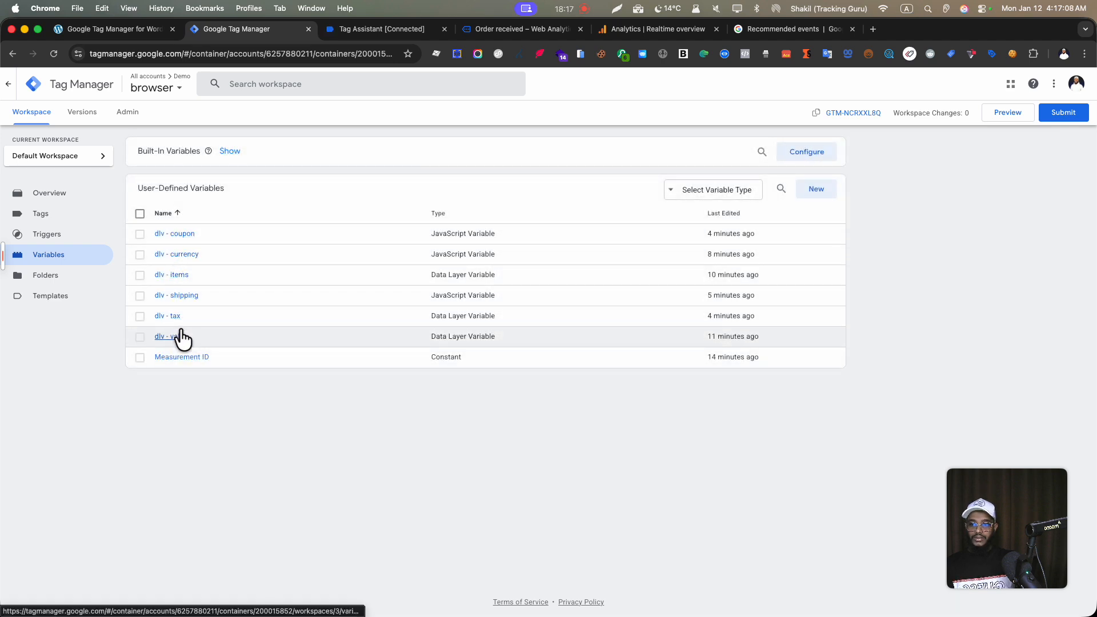
Change the dlv - currency variable to a Data Layer Variable named ecommerce.currency and save it.
left_click(181, 255)
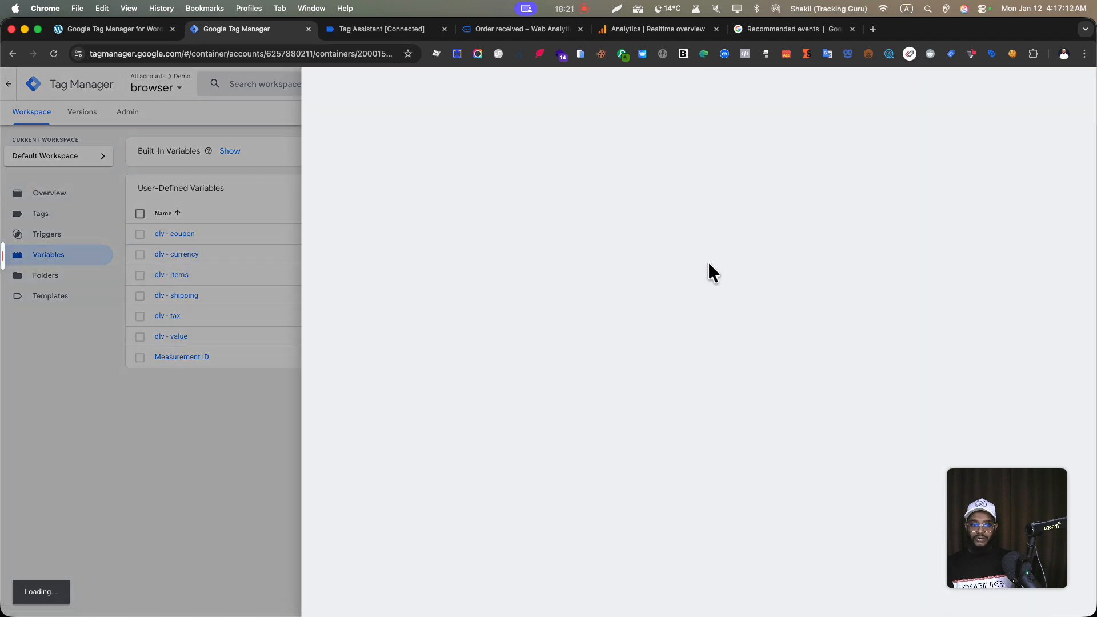
left_click(660, 194)
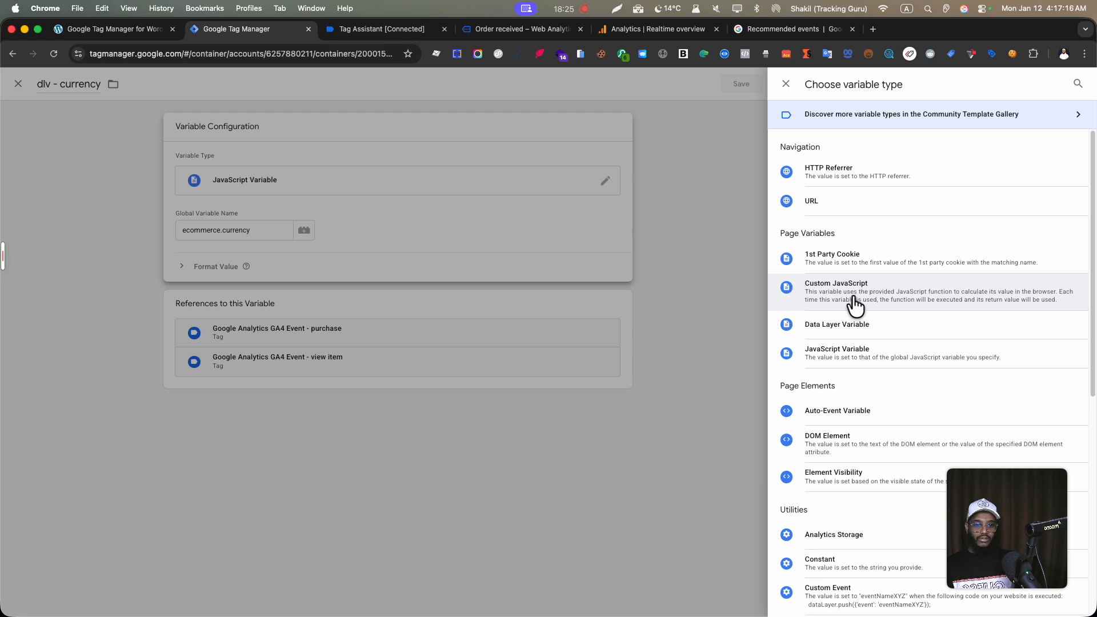
left_click(857, 325)
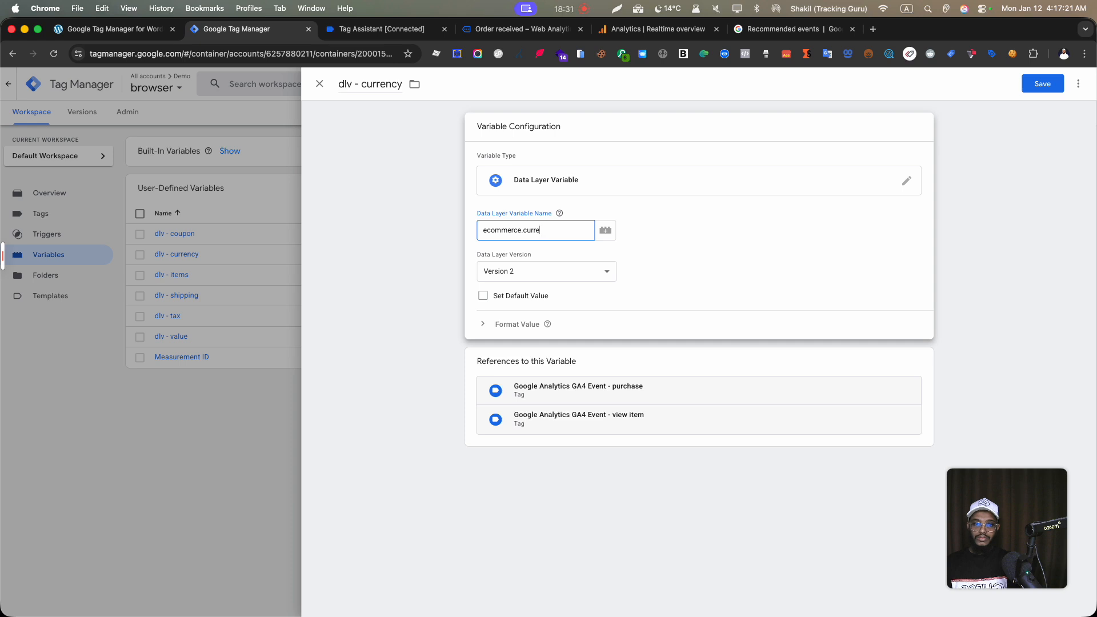
left_click(1056, 86)
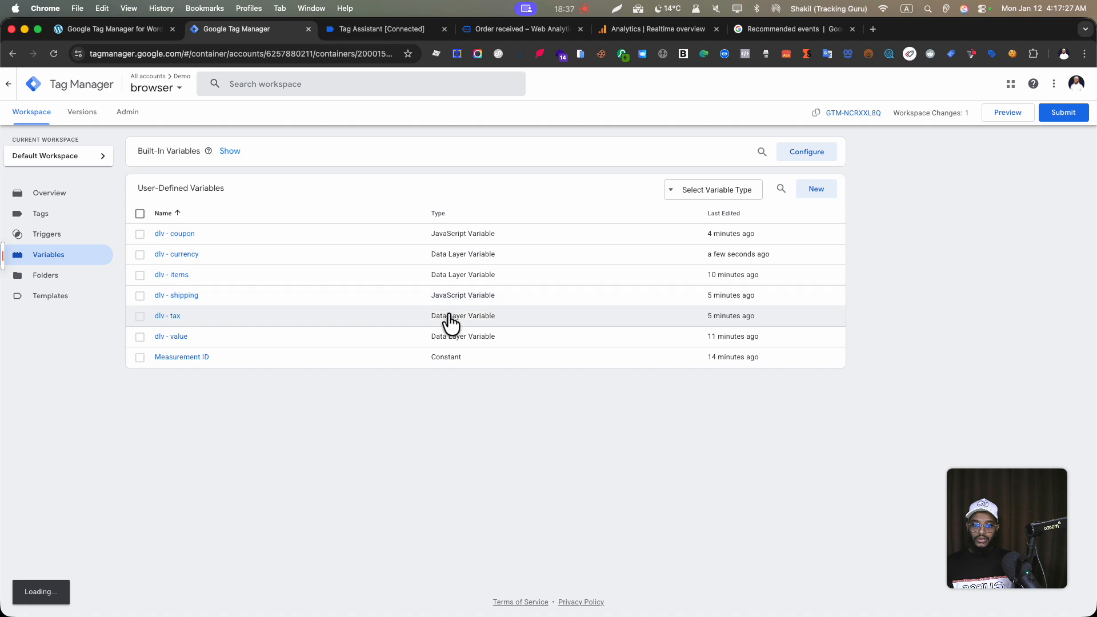
Change the dlv - shipping variable to a Data Layer Variable named ecommerce.shipping and save it.
left_click(240, 295)
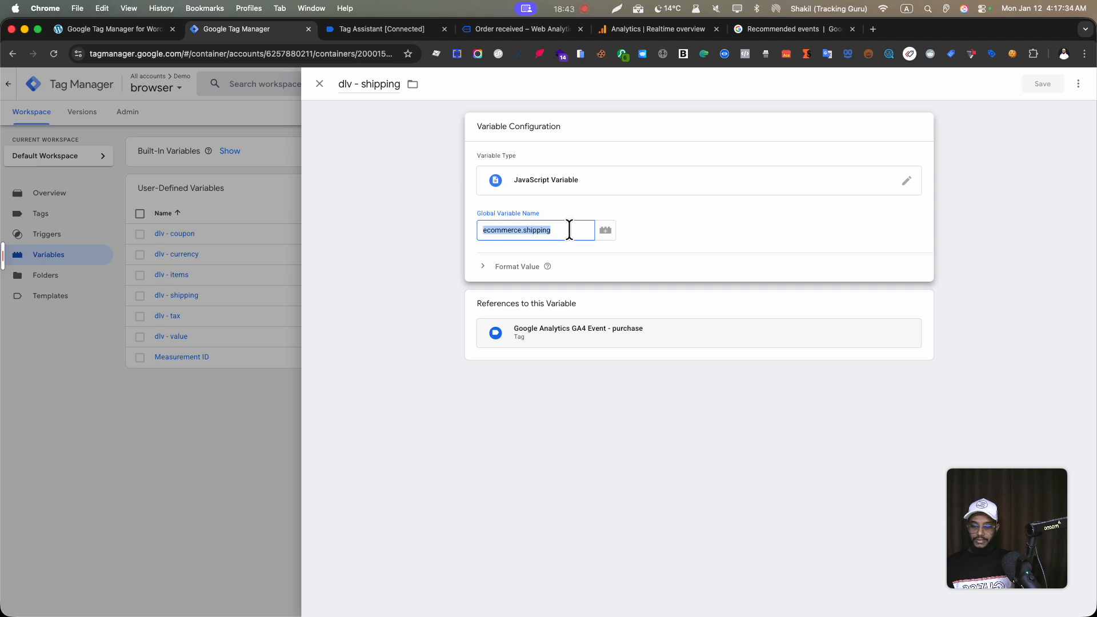
left_click(737, 189)
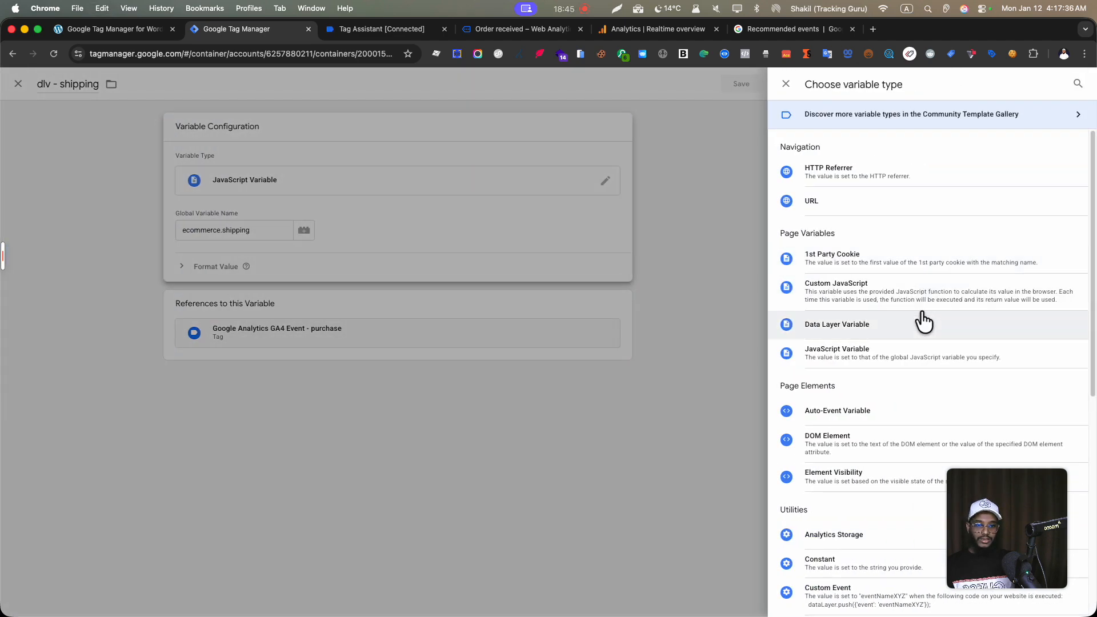
left_click(924, 323)
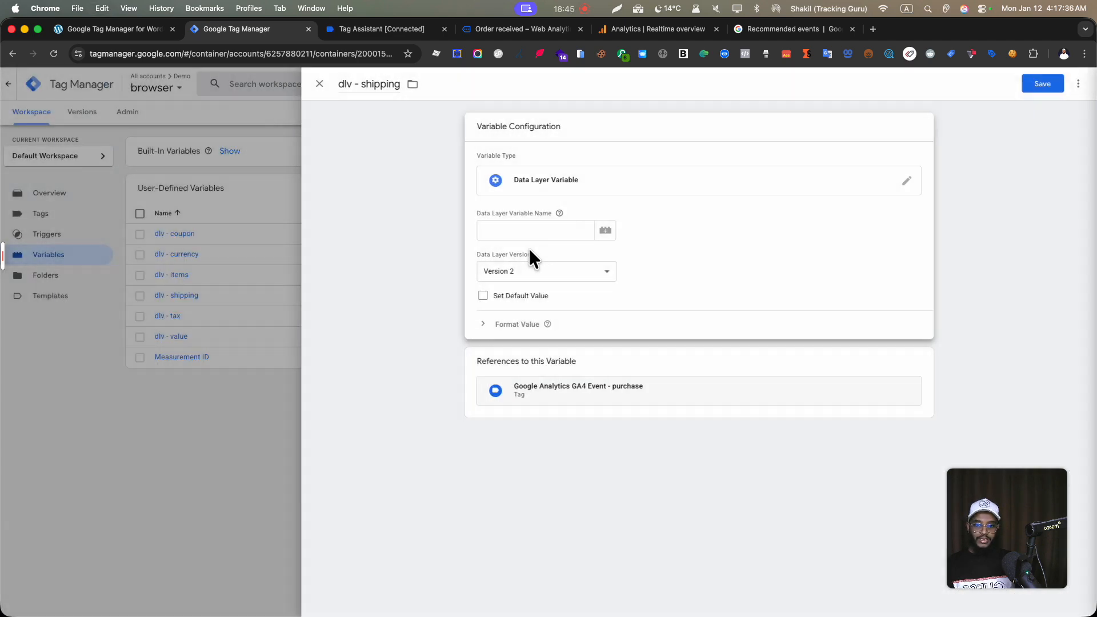
left_click(1028, 85)
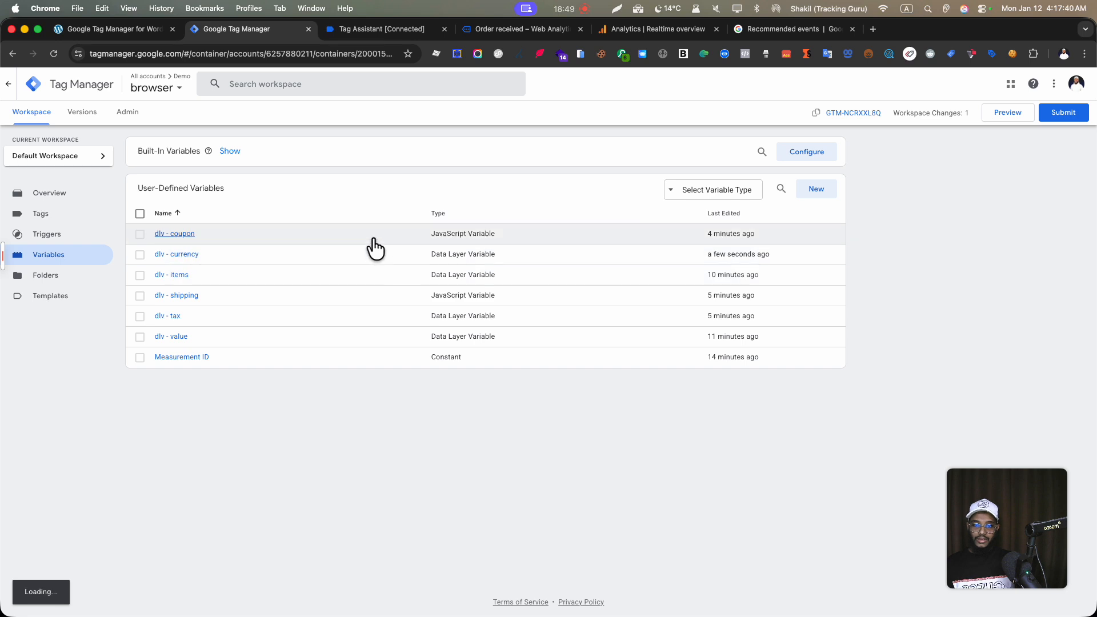
Change the dlv - coupon variable to a Data Layer Variable named ecommerce.coupon and save it.
left_click(248, 240)
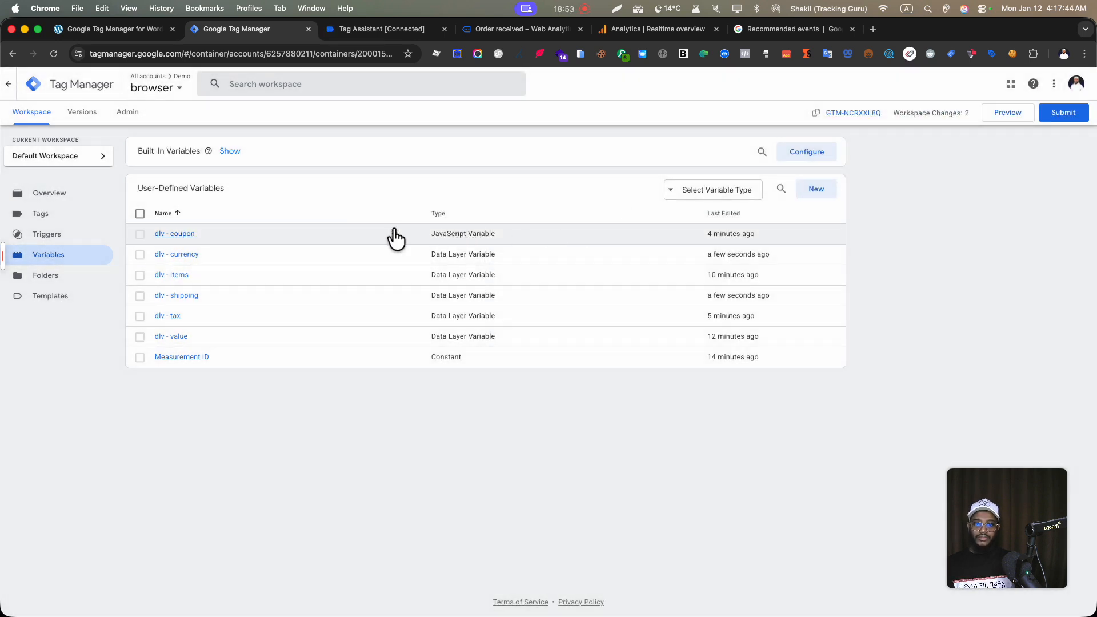
left_click(395, 237)
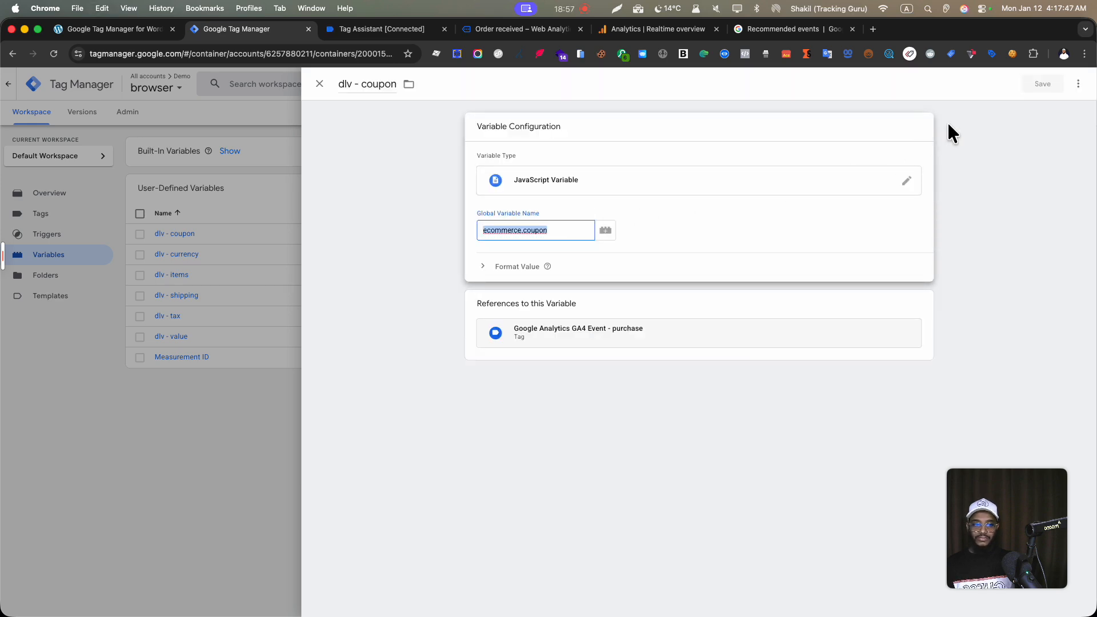
left_click(883, 186)
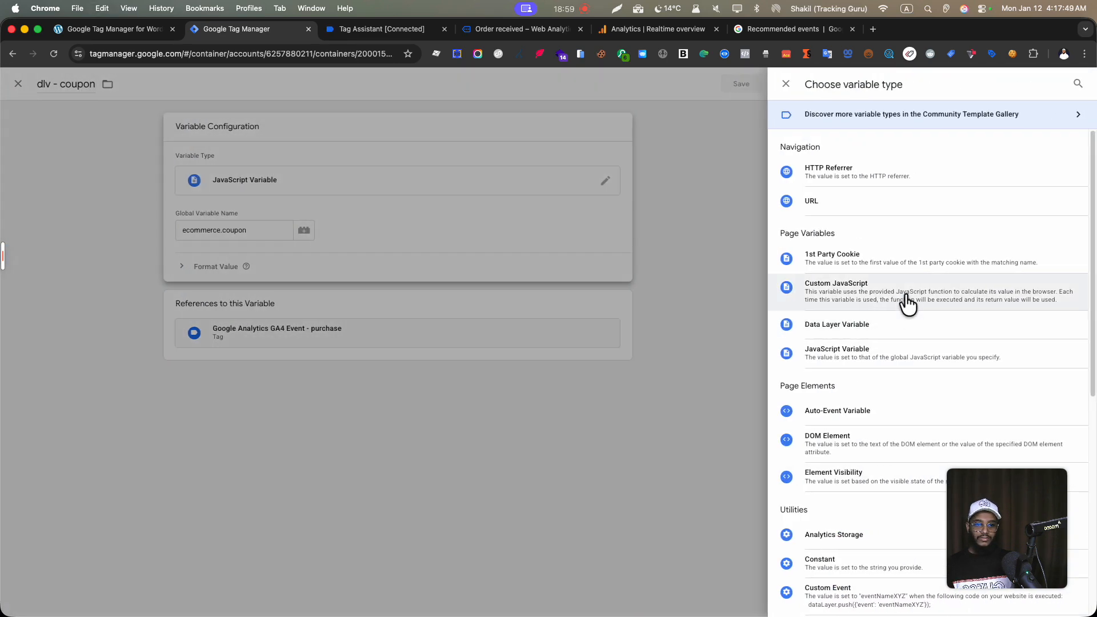
left_click(902, 339)
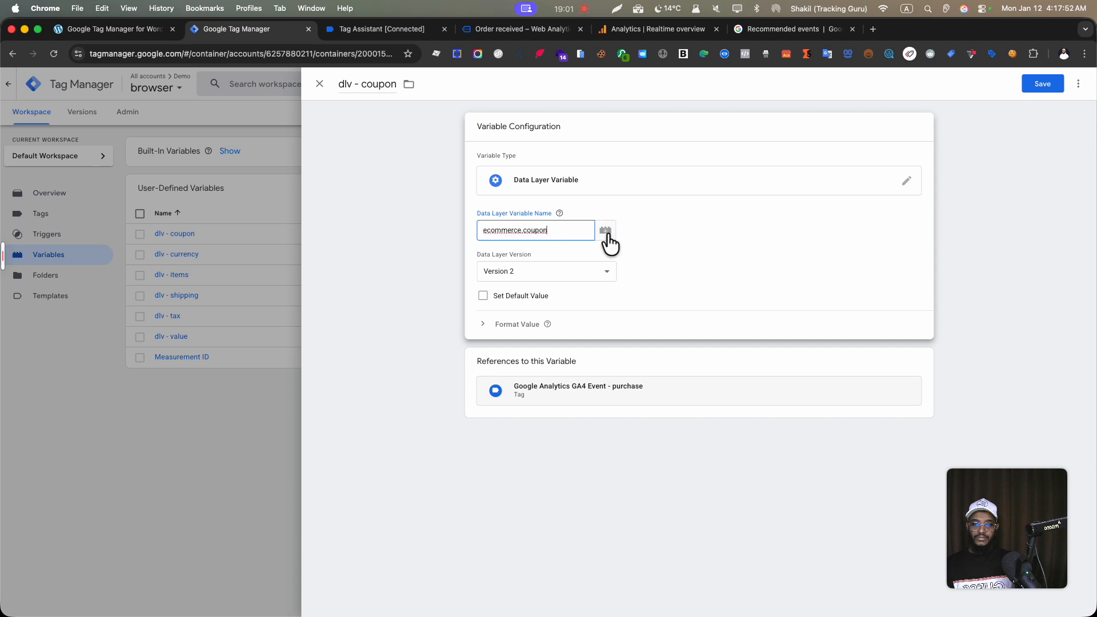
left_click(1032, 87)
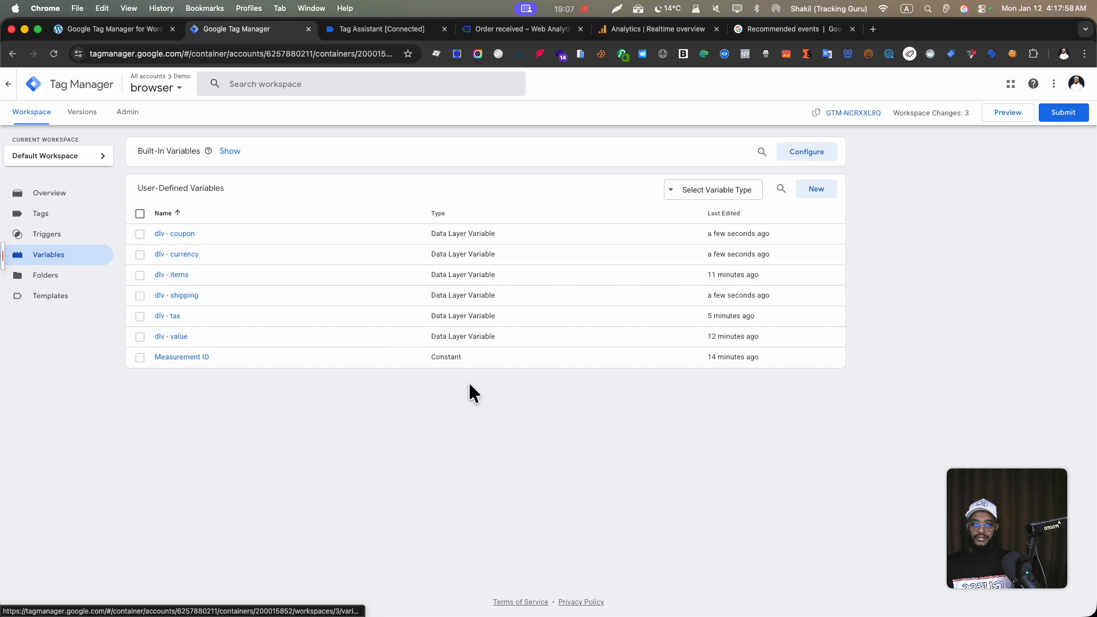
Open the workspace's tags list, start a new container preview and continue into the connected Tag Assistant session.
left_click(80, 214)
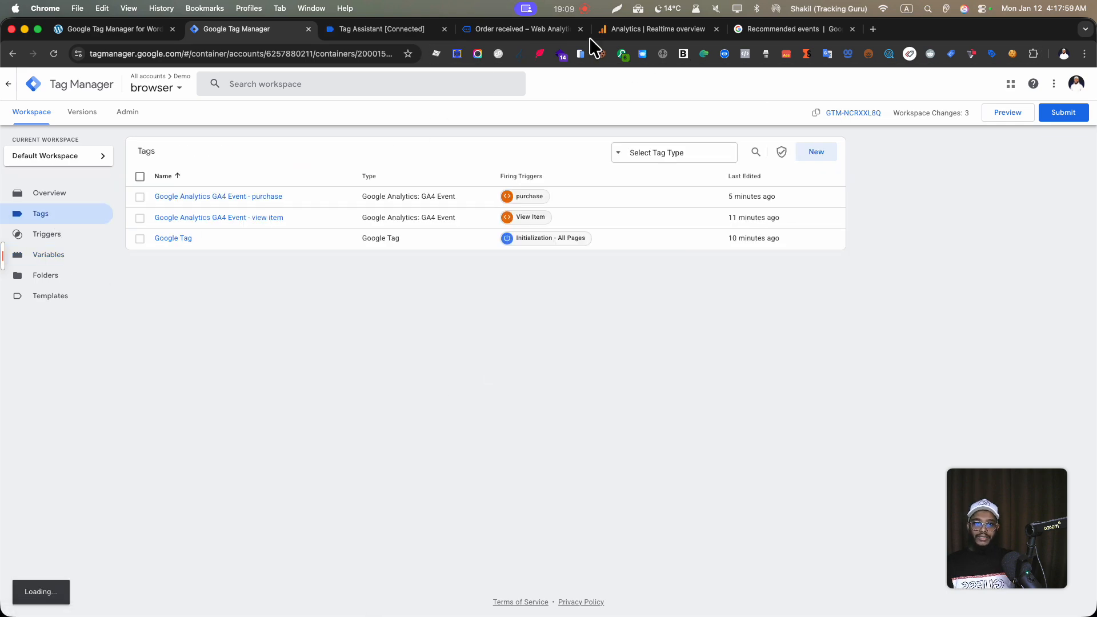
left_click(1004, 112)
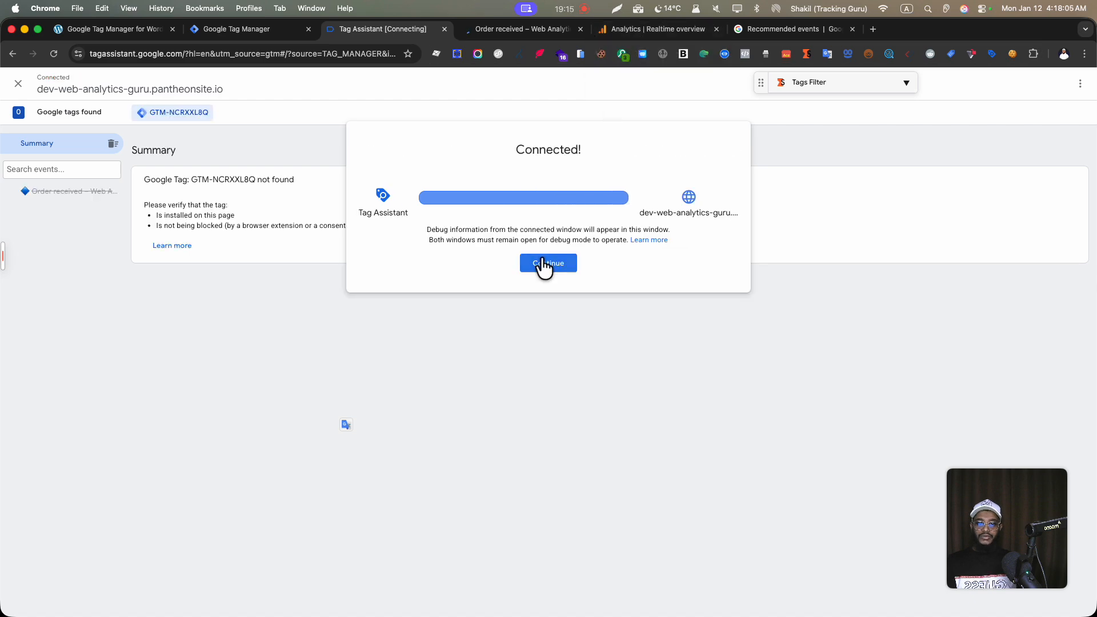
left_click(544, 265)
Check the connected store homepage and the Realtime overview report in Analytics, then return to the store.
left_click(533, 32)
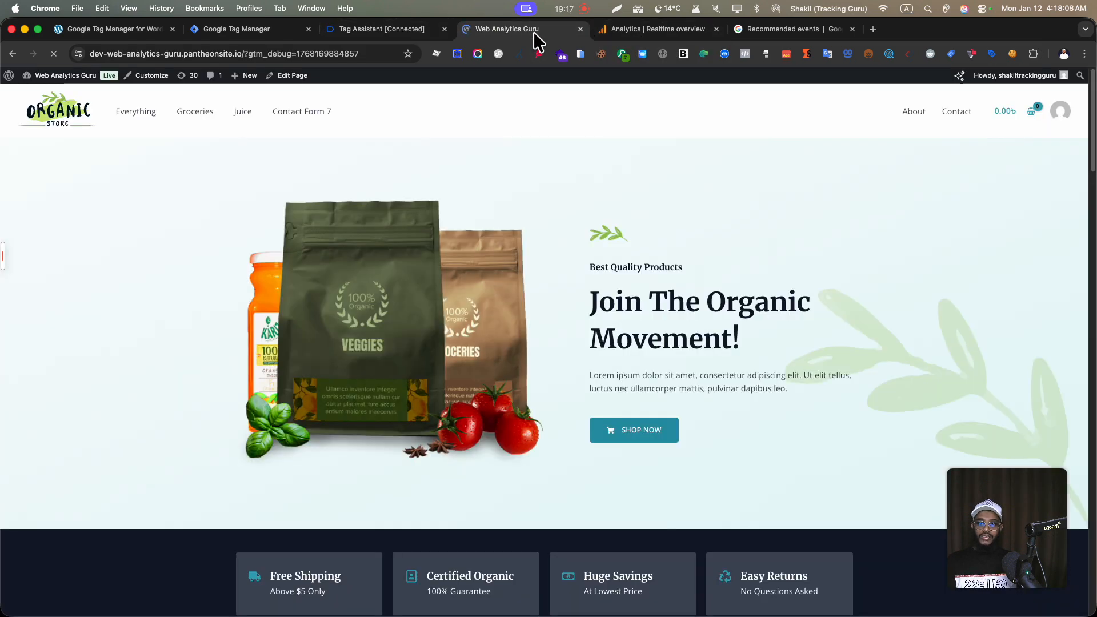
left_click(644, 33)
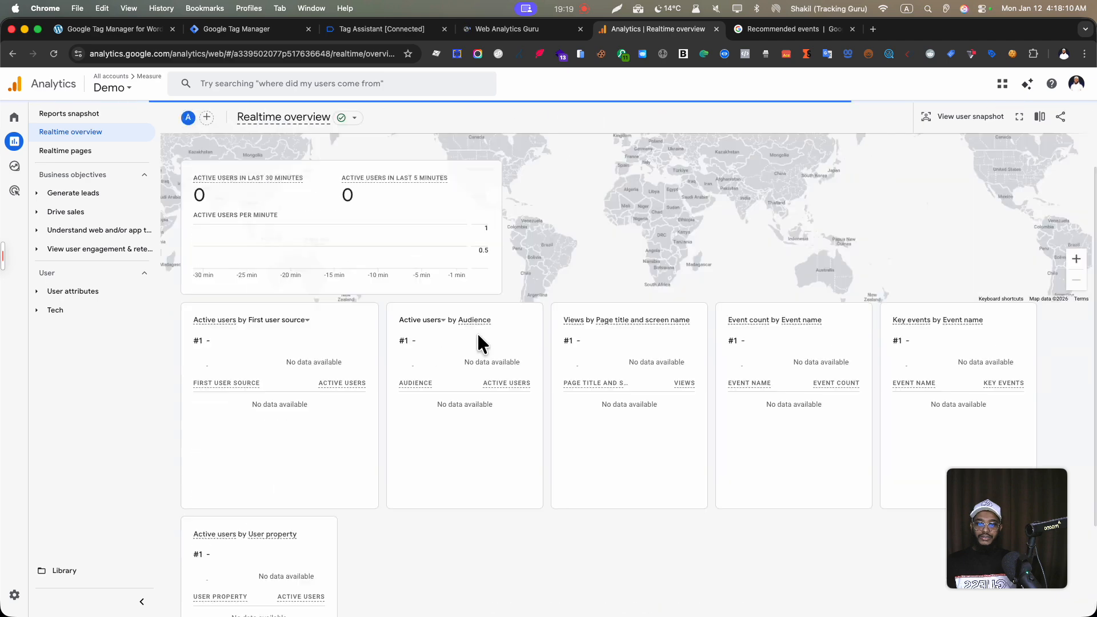
left_click_drag(715, 289, 708, 319)
left_click(533, 31)
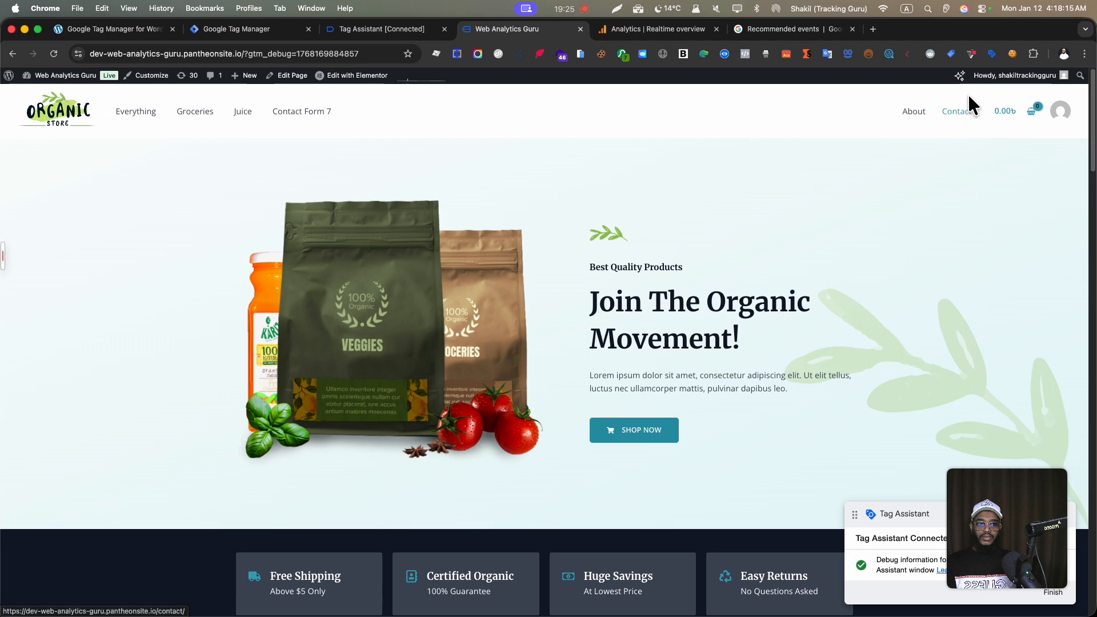
Examine the consent state of the DOM Ready event in Tag Assistant, including the ad_storage and analytics_storage defaults.
left_click(411, 32)
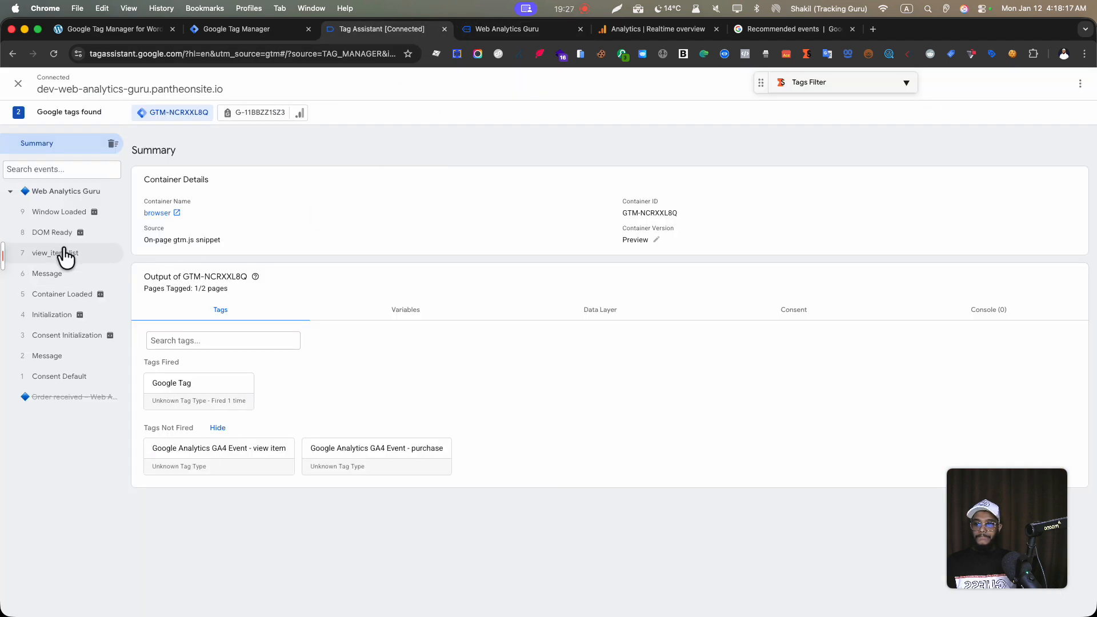
left_click(52, 232)
left_click(827, 265)
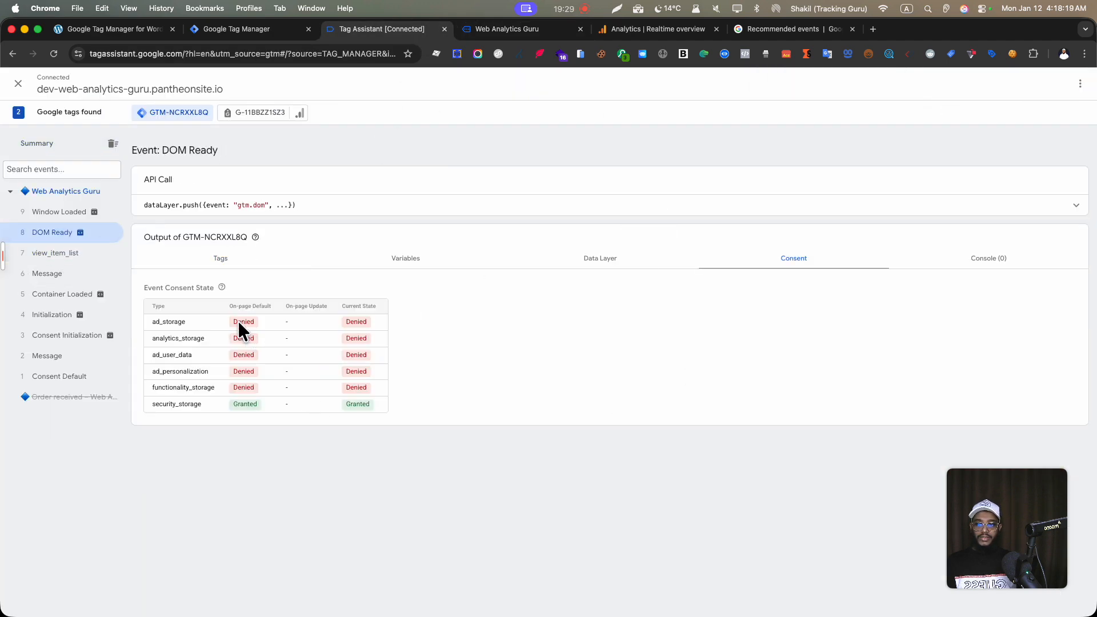
left_click_drag(238, 322, 189, 331)
left_click(301, 335)
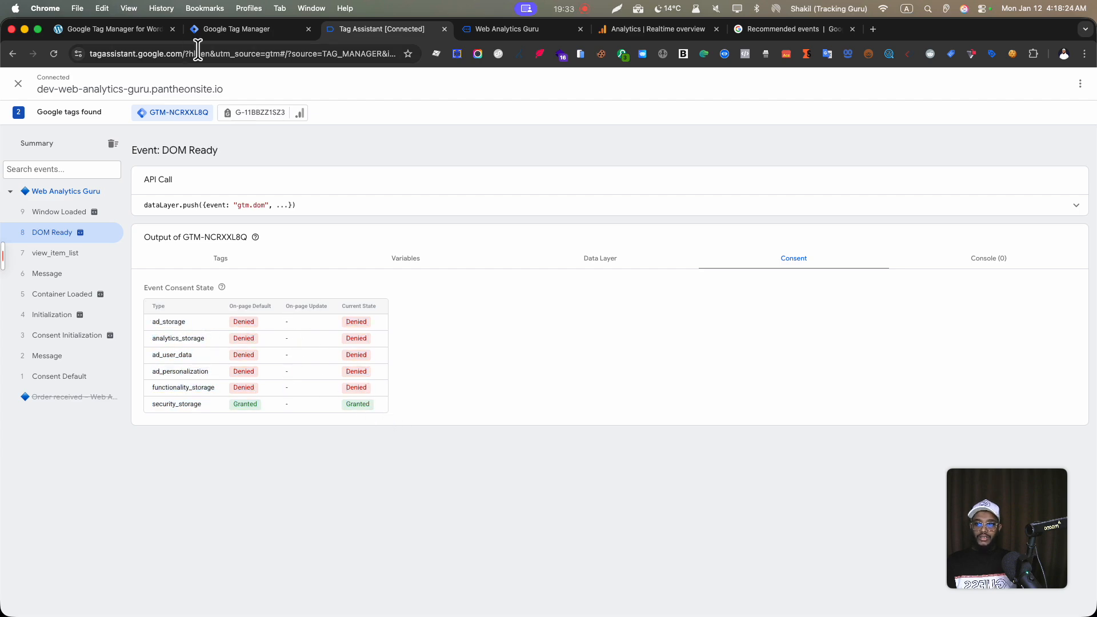
Switch to the store's WordPress admin and open the Theme File Editor for the active Astra theme.
left_click(118, 29)
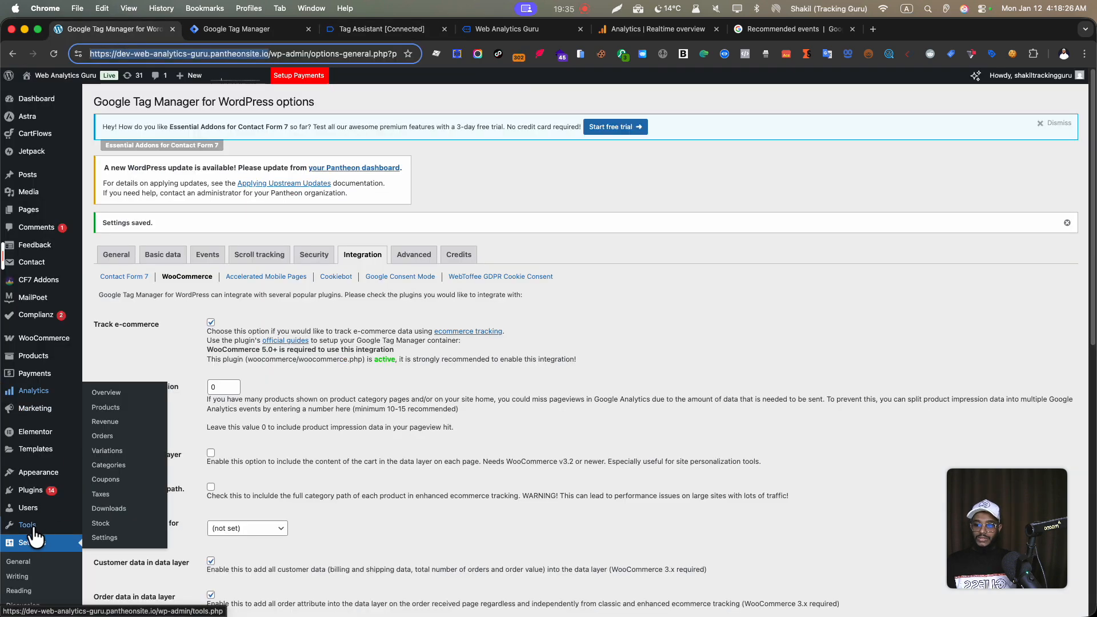
scroll(30, 526, "down", 15)
scroll(29, 529, "up", 5)
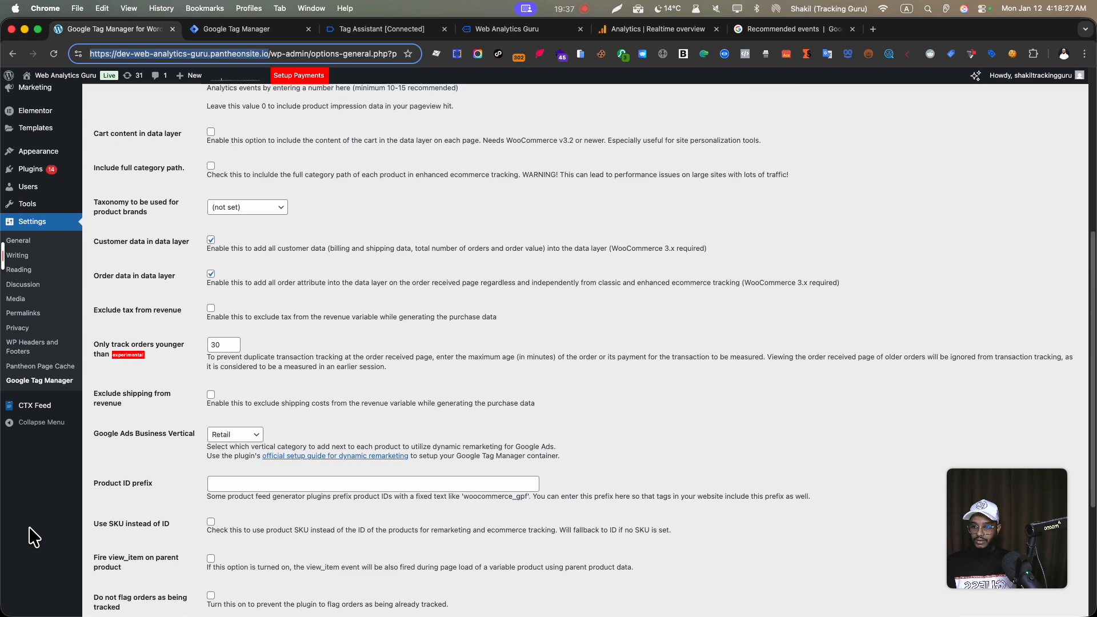
scroll(33, 393, "up", 1)
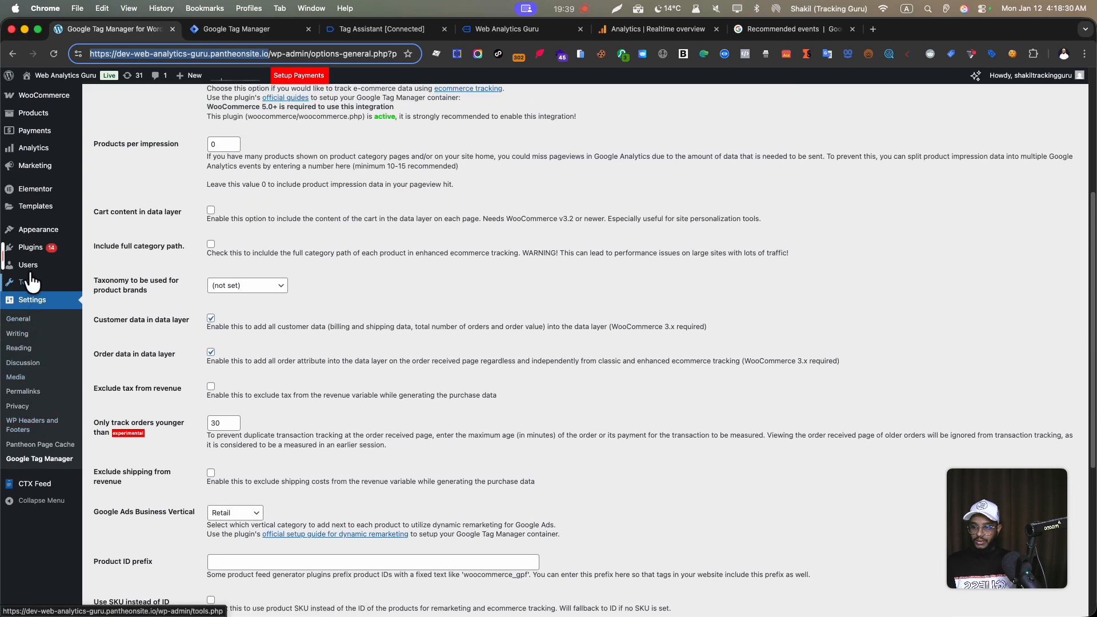
scroll(39, 456, "up", 5)
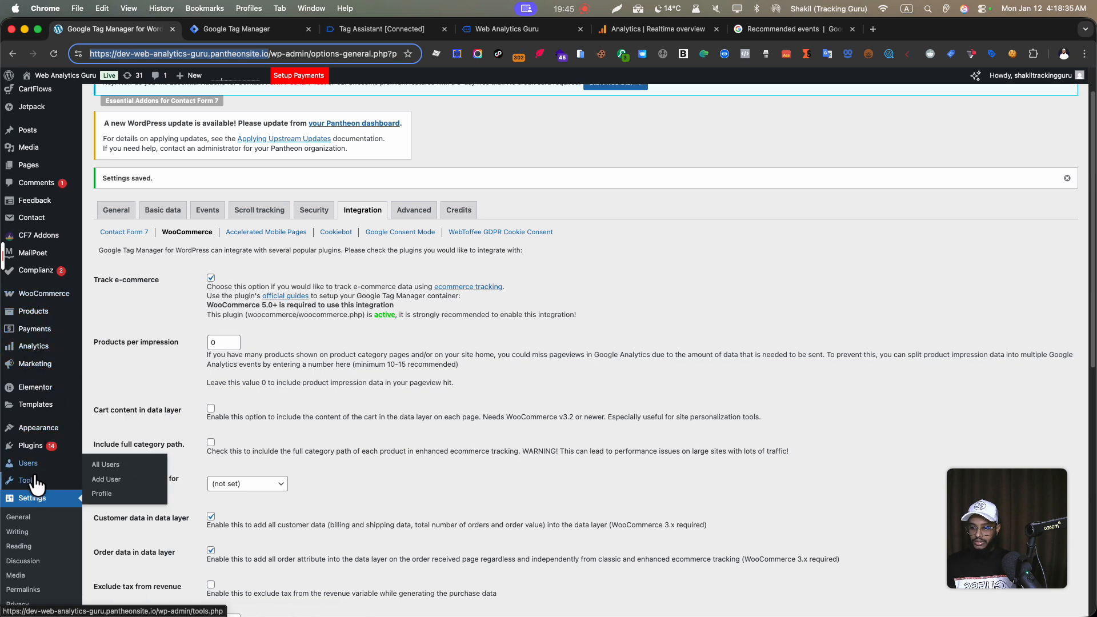
mouse_move(35, 485)
mouse_move(36, 435)
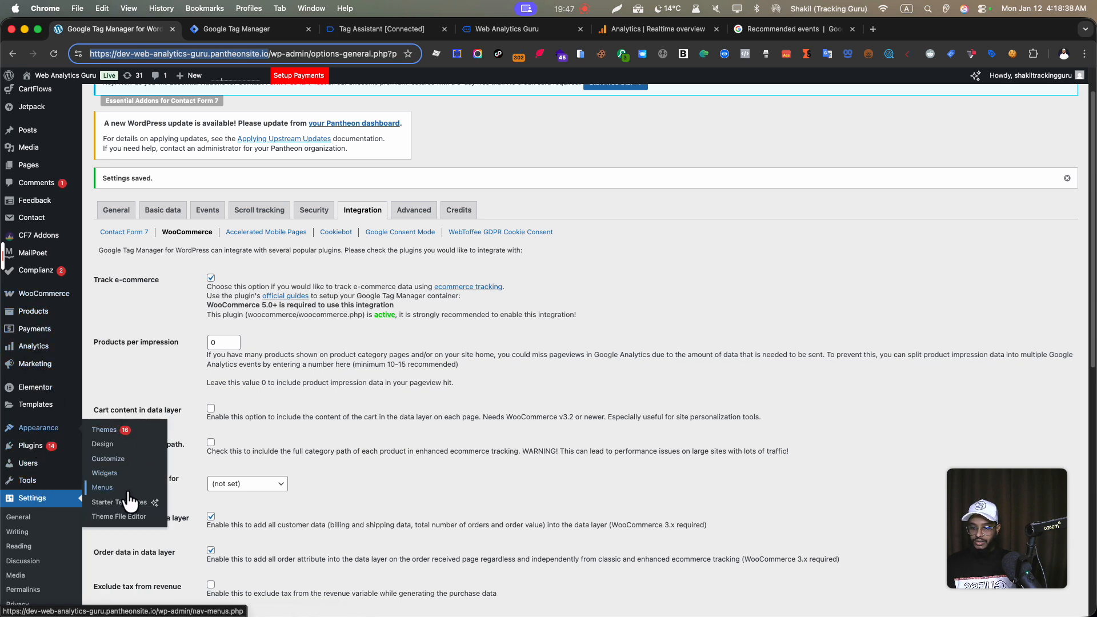
left_click(121, 518)
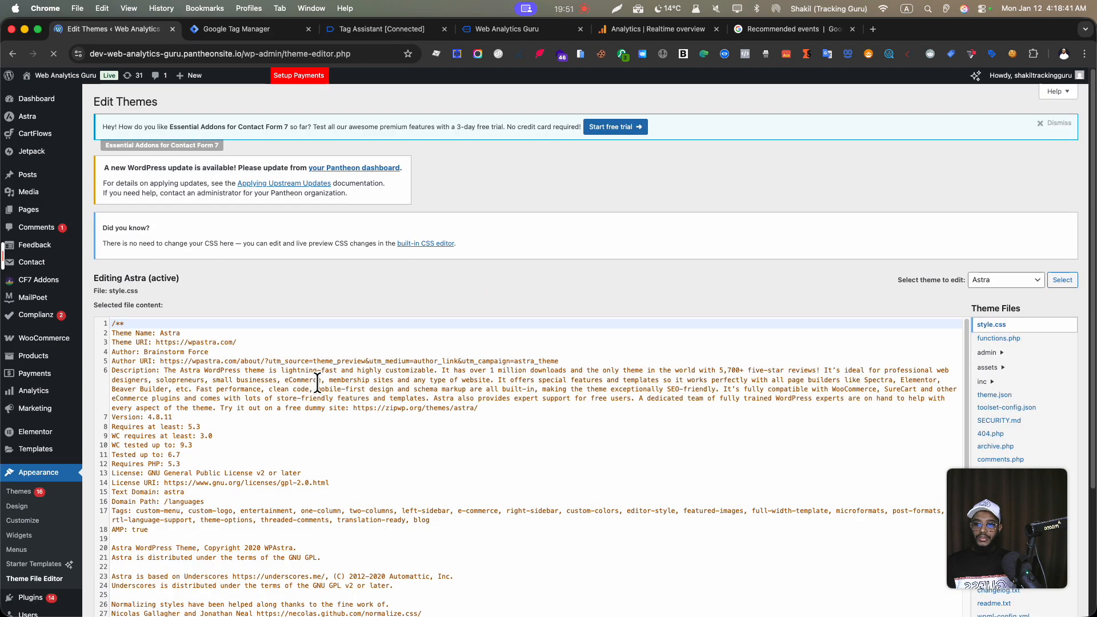
Open the Astra theme's header.php and examine the consent default script in its head section.
scroll(608, 380, "down", 7)
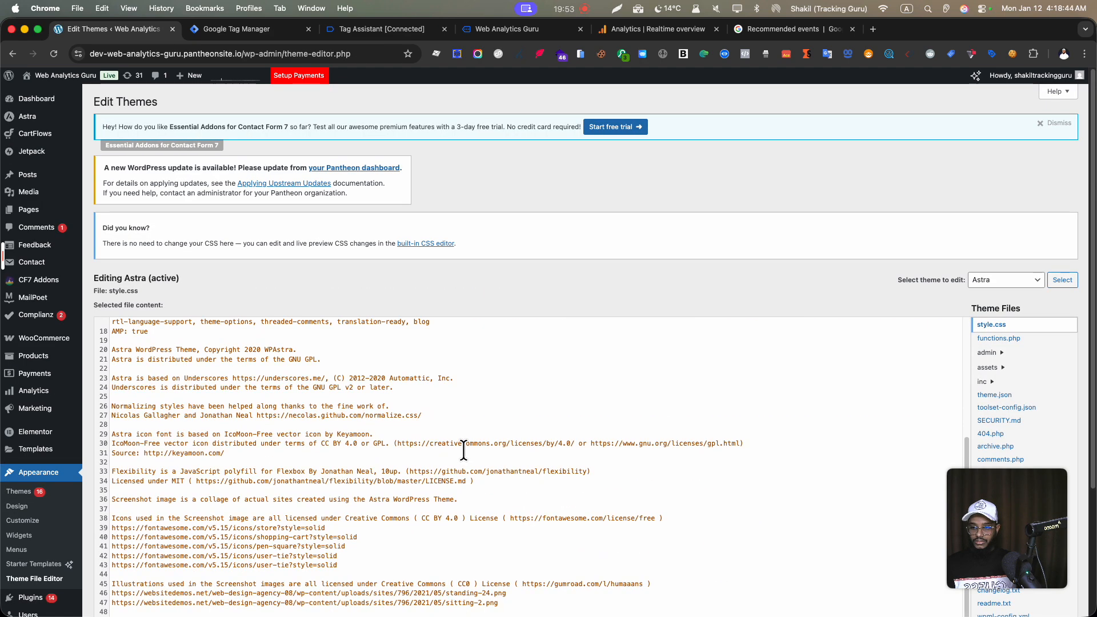
scroll(942, 269, "down", 3)
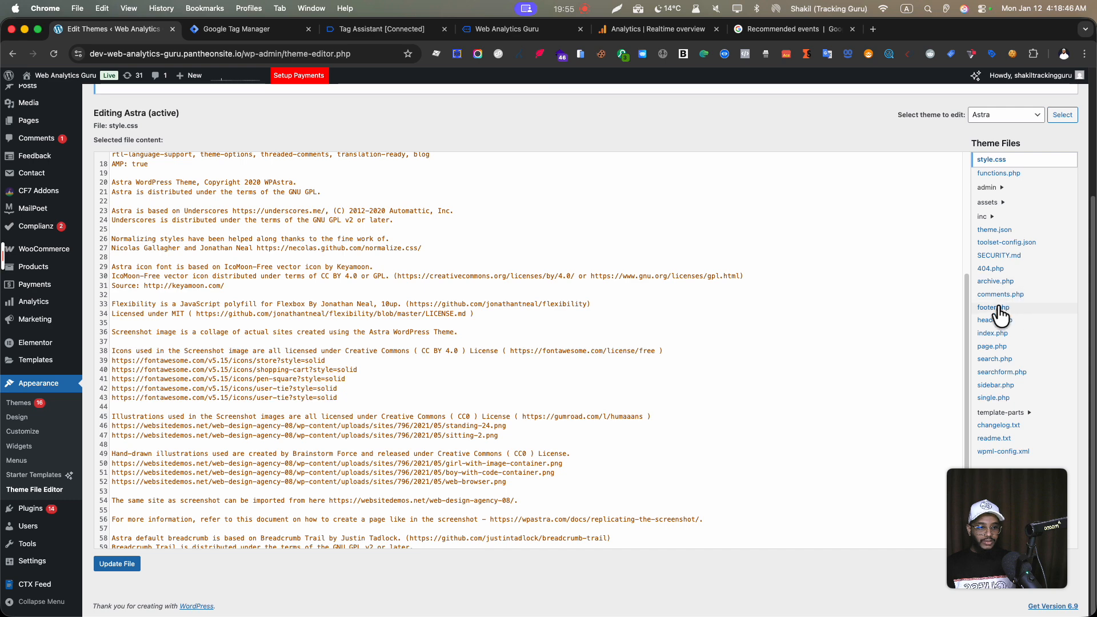
left_click(995, 321)
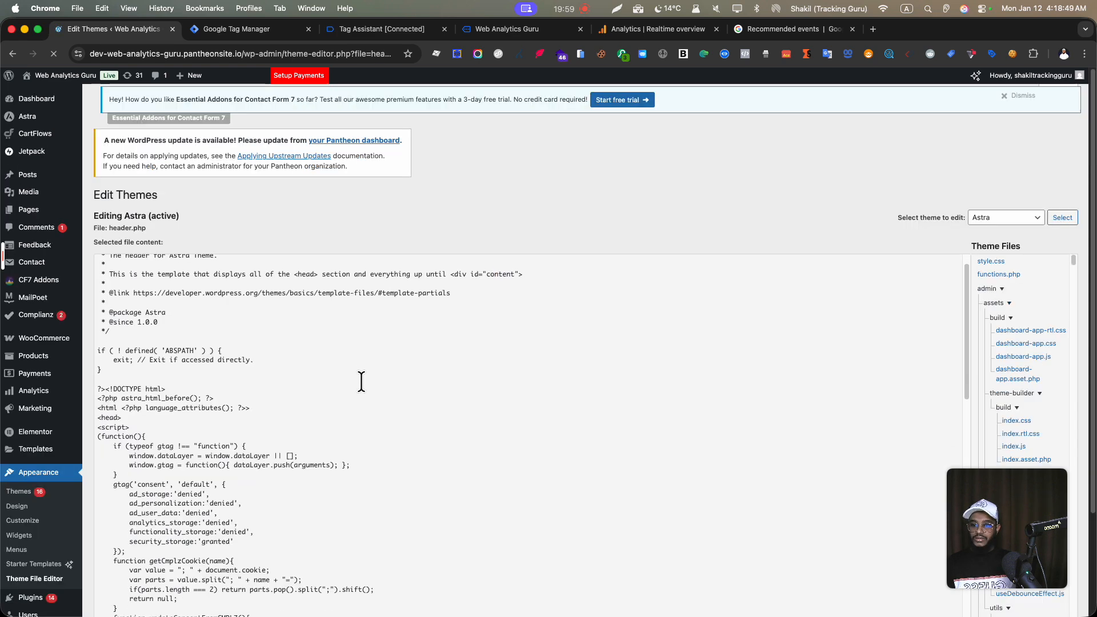
scroll(465, 240, "down", 4)
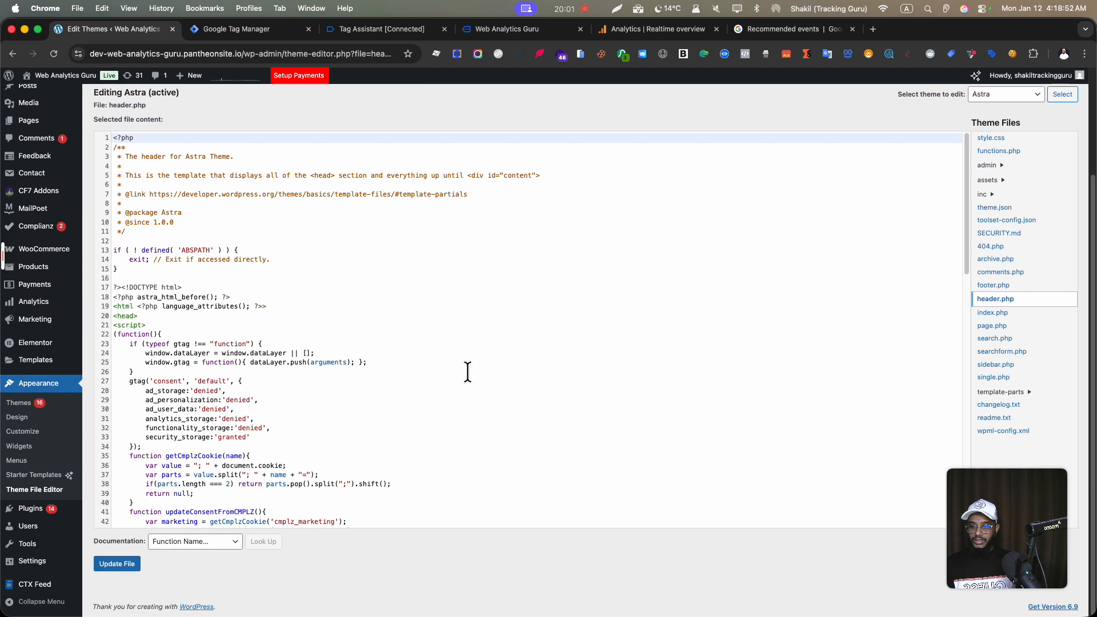
scroll(379, 380, "down", 4)
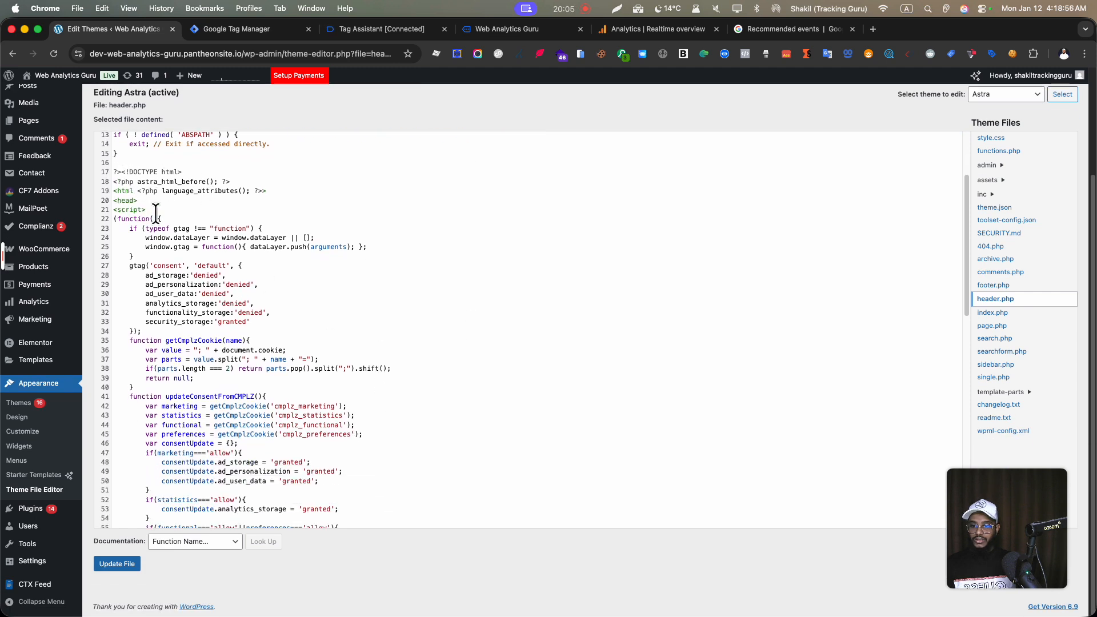
Delete the whole consent default script block from the head section of Astra's header.php and update the file.
left_click_drag(260, 233, 117, 224)
left_click(316, 295)
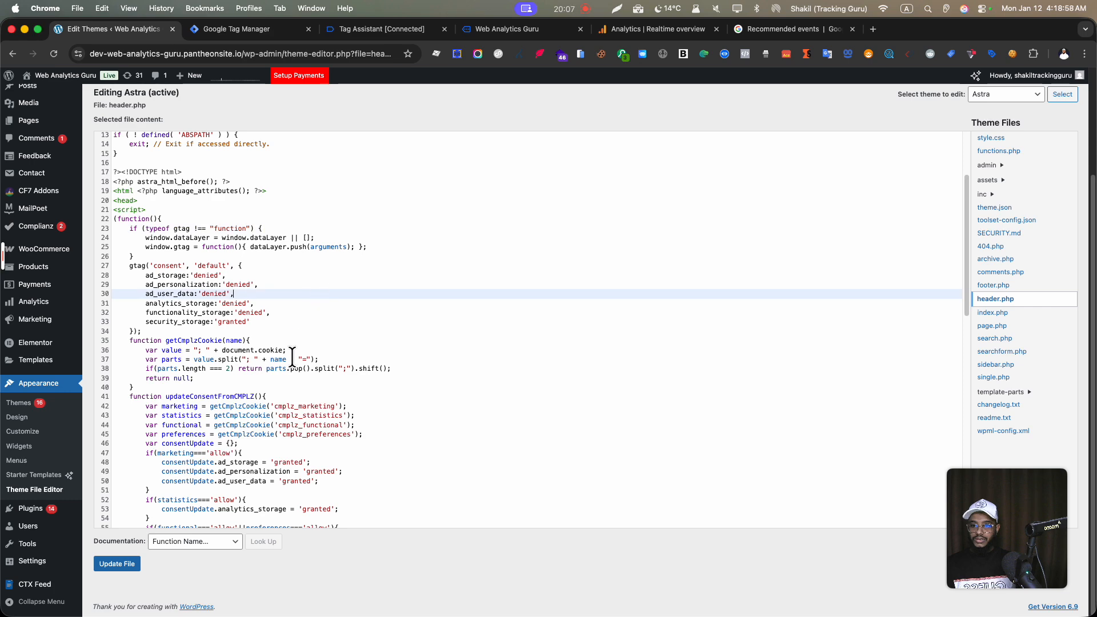
scroll(293, 357, "down", 4)
scroll(292, 358, "down", 1)
scroll(250, 387, "up", 1)
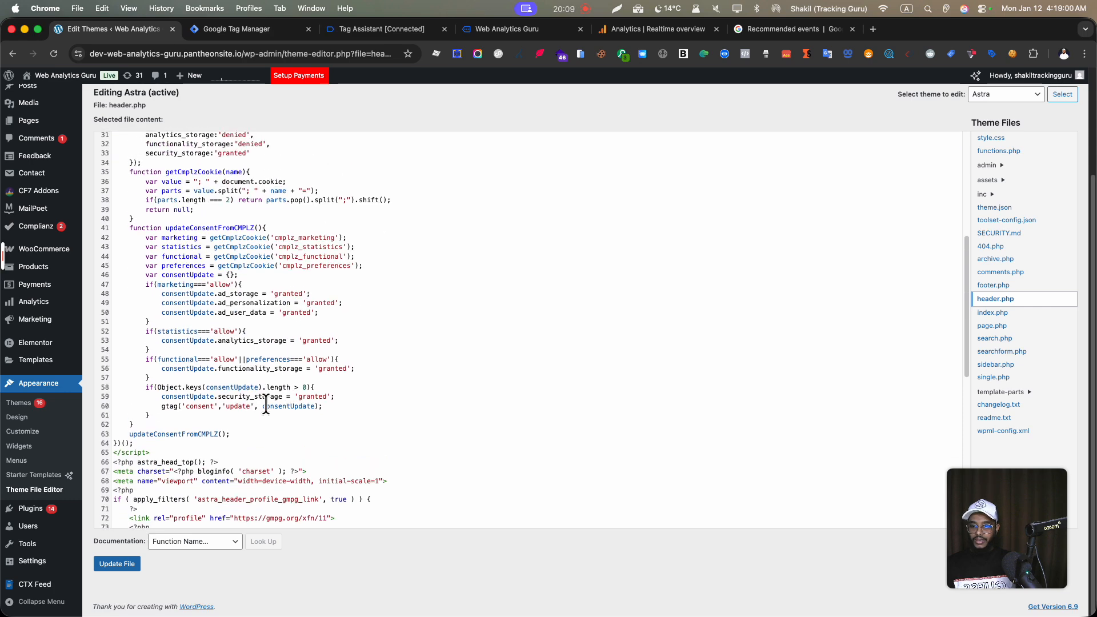
left_click_drag(149, 452, 111, 319)
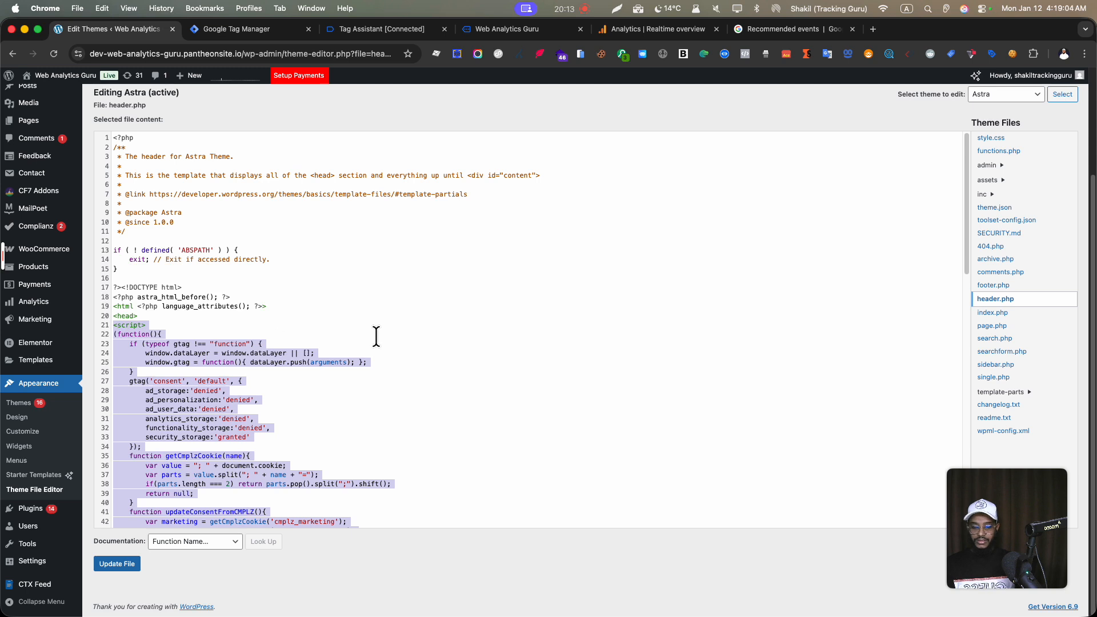
key("BackSpace")
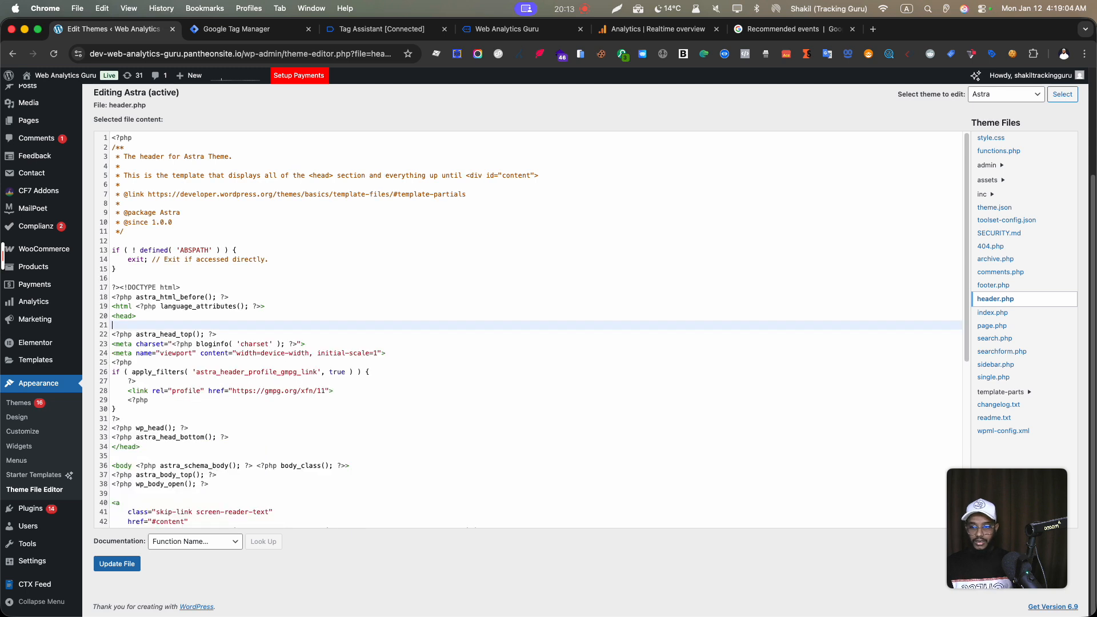
left_click(118, 564)
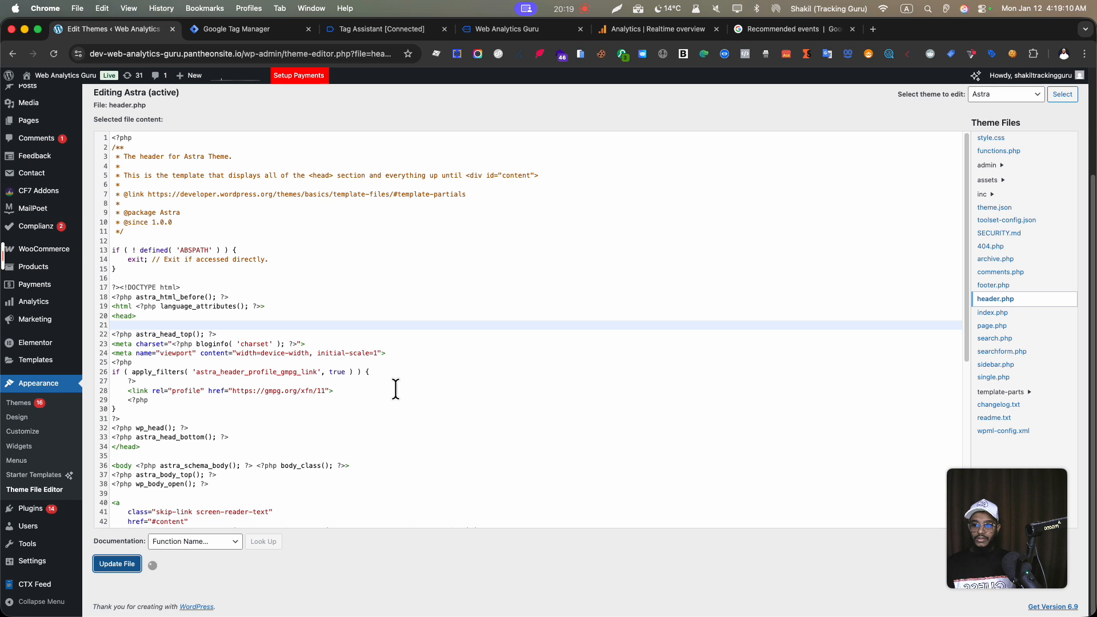
Restart the preview from Google Tag Manager and connect Tag Assistant to the store site again.
left_click(273, 35)
left_click(999, 113)
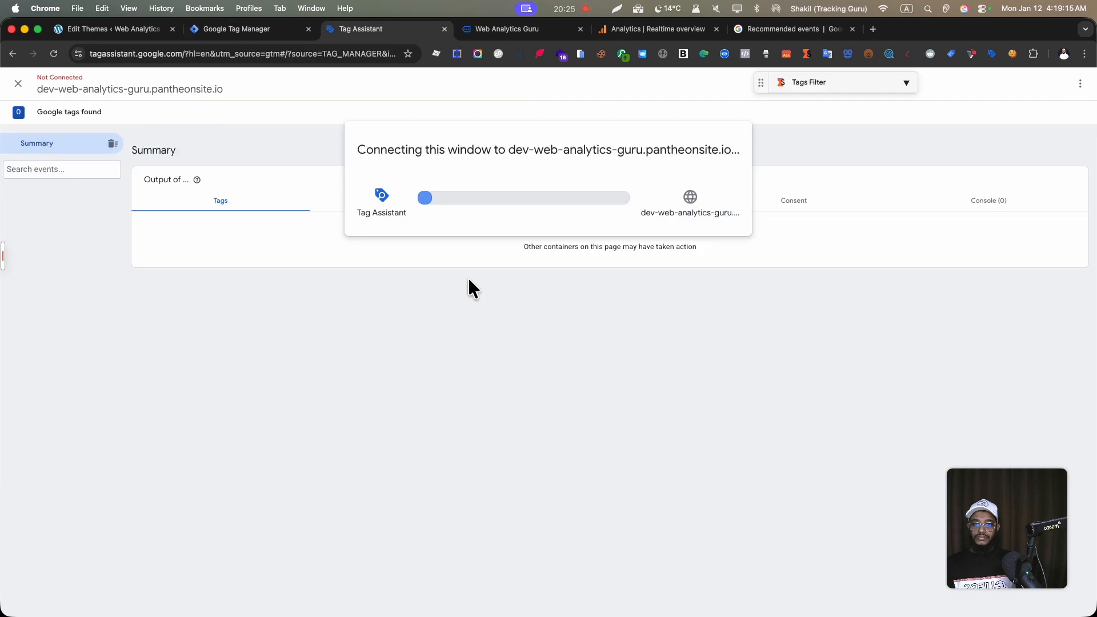
left_click(517, 32)
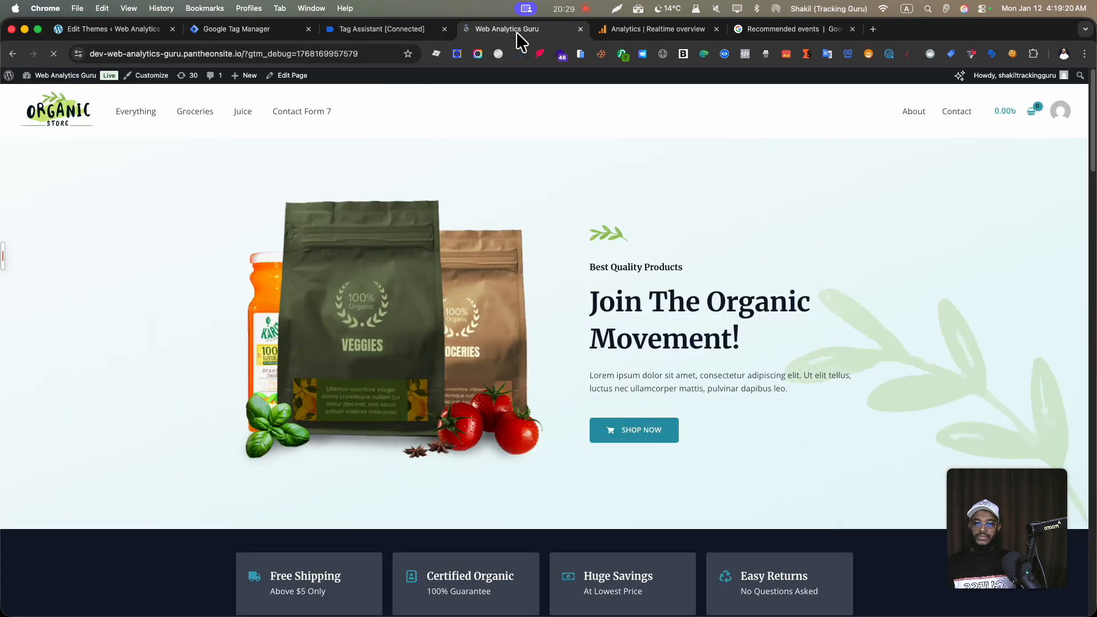
left_click(407, 29)
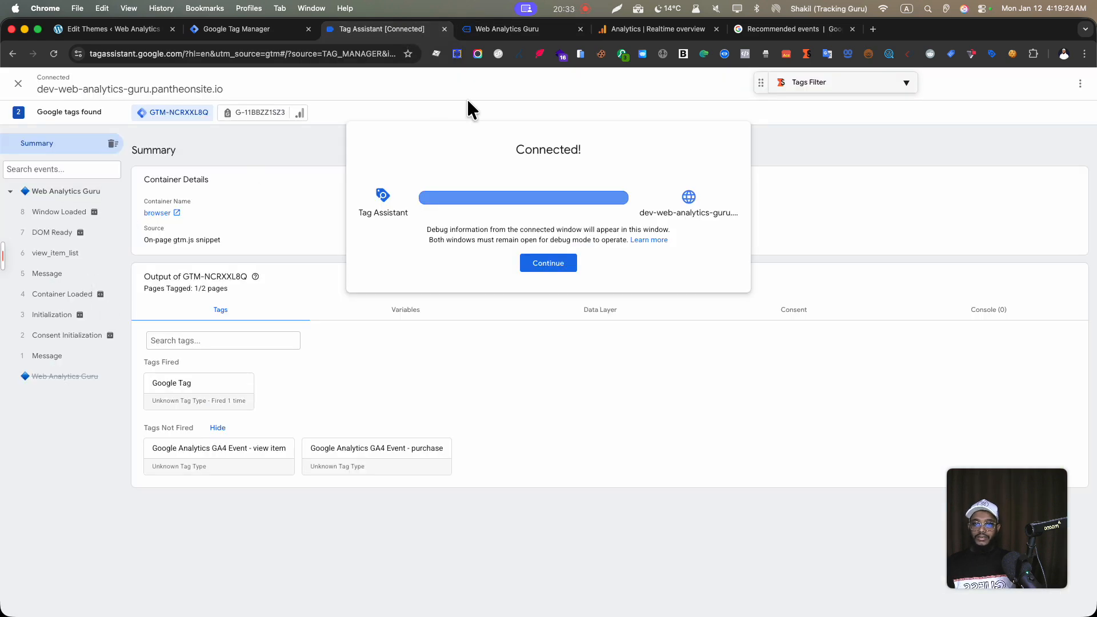
left_click(548, 263)
Examine the consent state of the homepage's DOM Ready event in Tag Assistant.
left_click(95, 235)
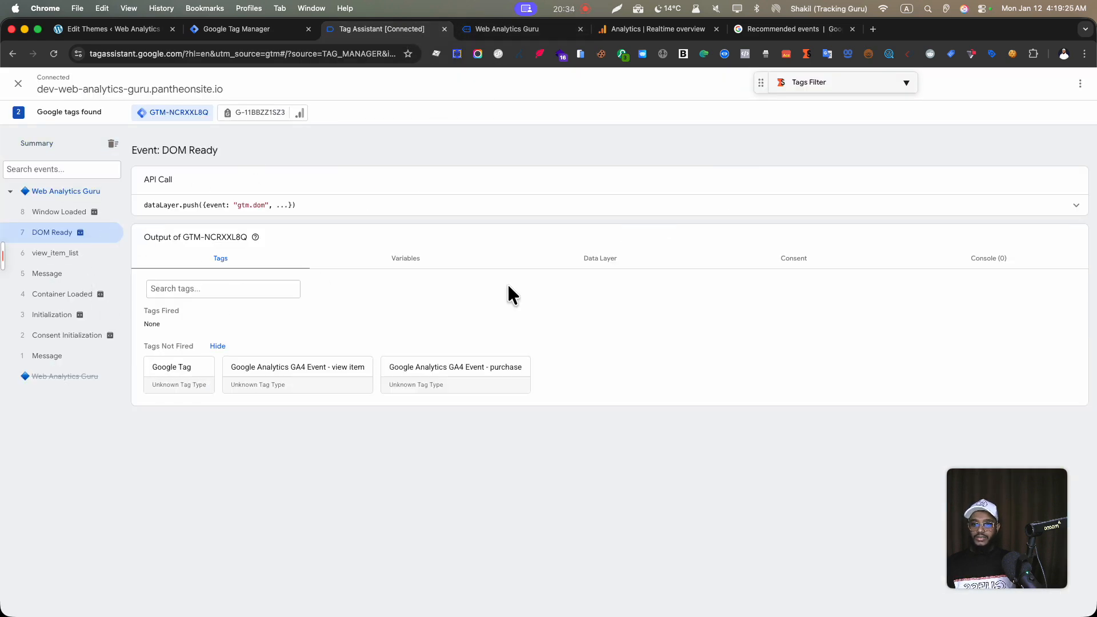
left_click(803, 258)
left_click_drag(284, 321, 705, 325)
left_click_drag(400, 321, 679, 314)
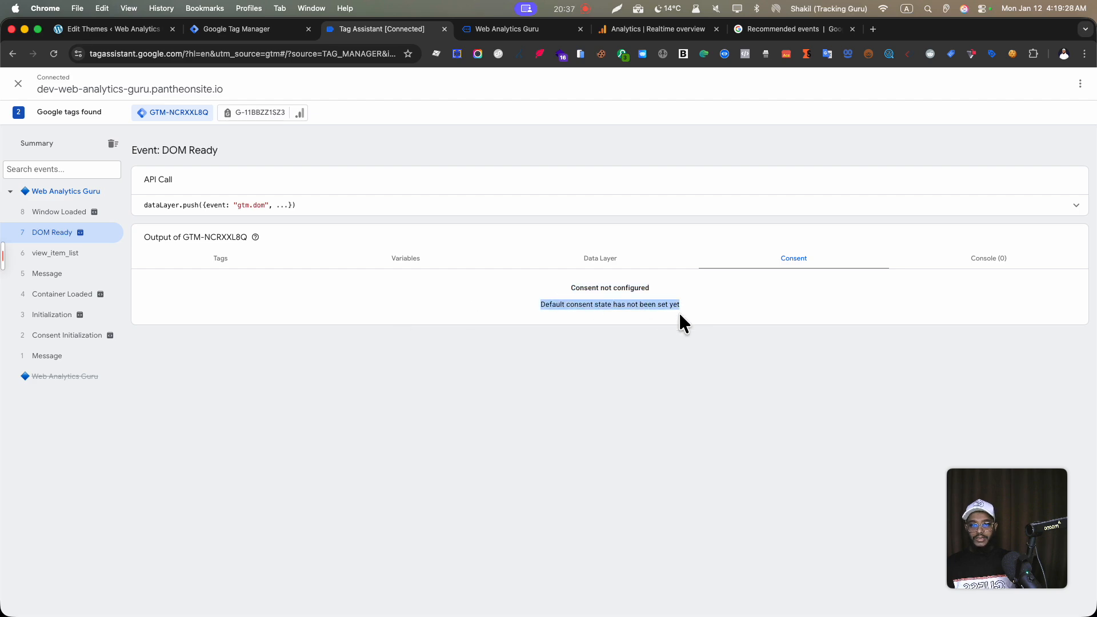
Open the Hand Sanitizer product page in the connected store, and check the Analytics Realtime overview report.
left_click(543, 31)
scroll(560, 362, "down", 7)
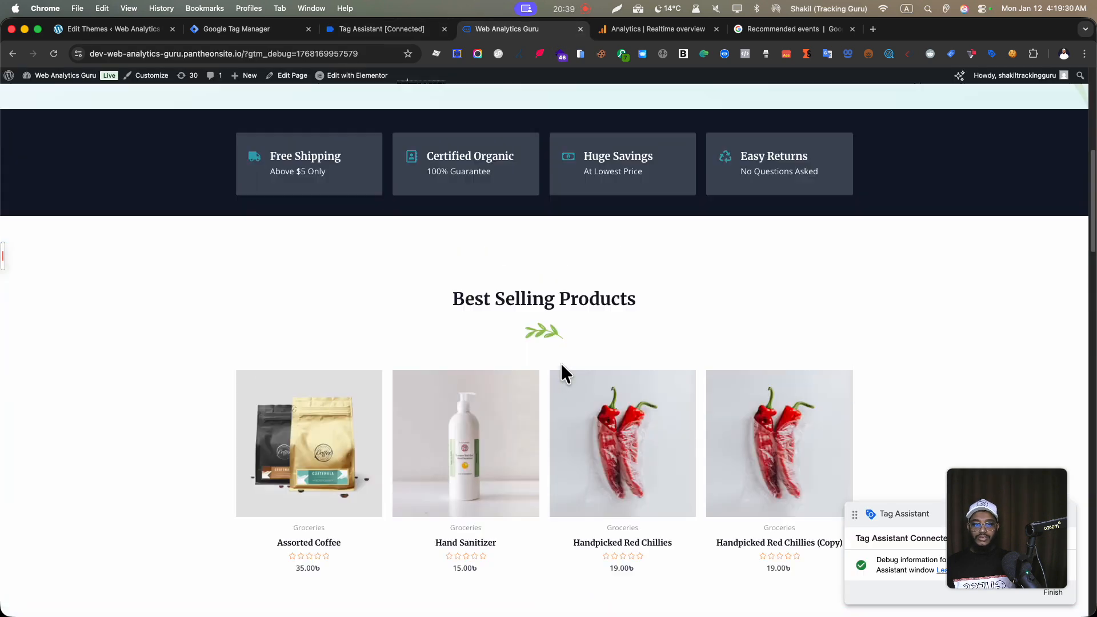
scroll(667, 244, "up", 4)
scroll(578, 389, "down", 10)
left_click(490, 136)
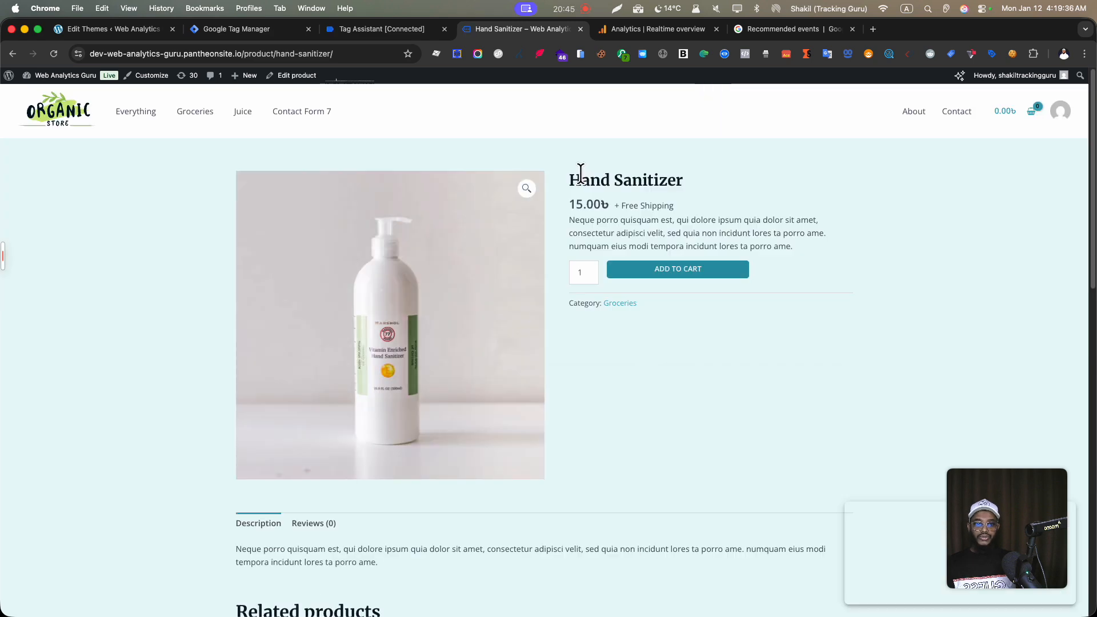
left_click(666, 29)
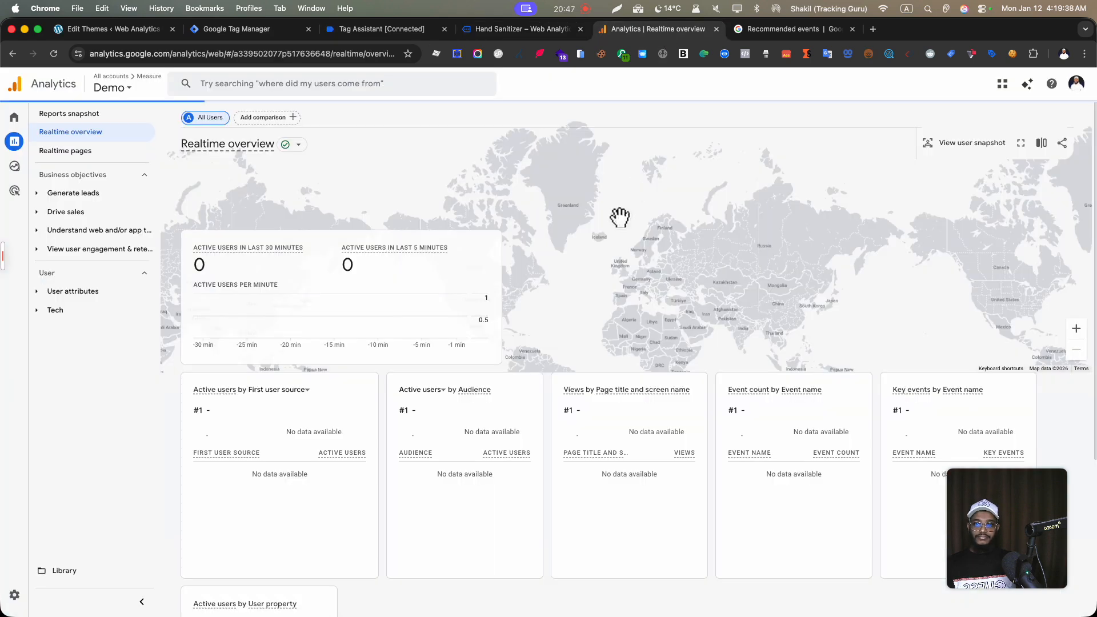
left_click(535, 32)
Examine the firing status and trigger of the GA4 view item tag for the view_item event in Tag Assistant.
left_click(389, 29)
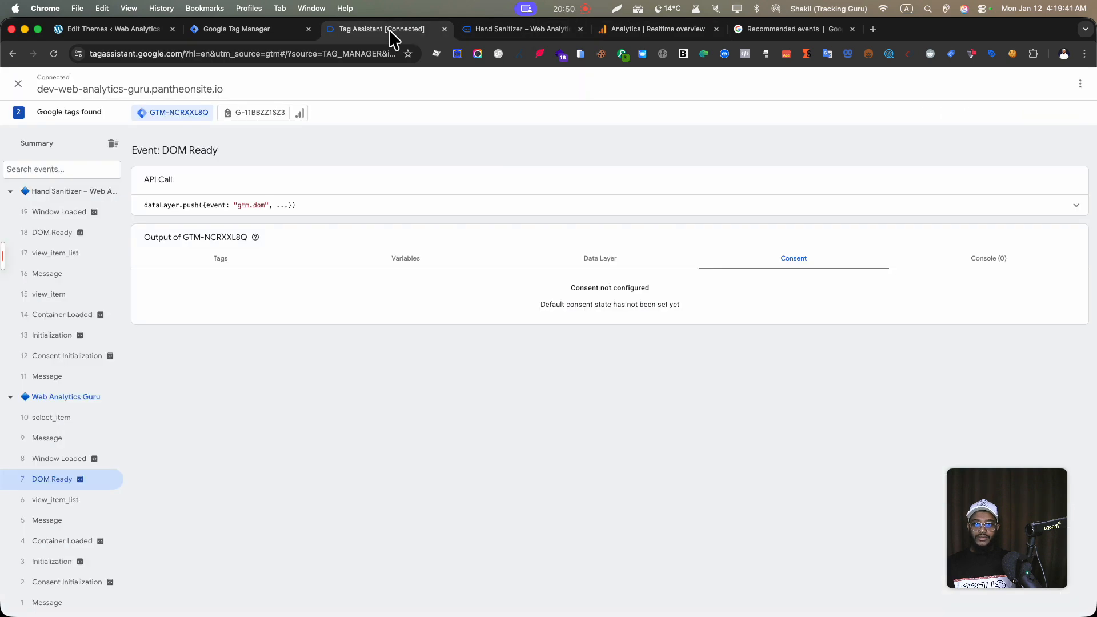
left_click(51, 293)
left_click(294, 262)
left_click(255, 330)
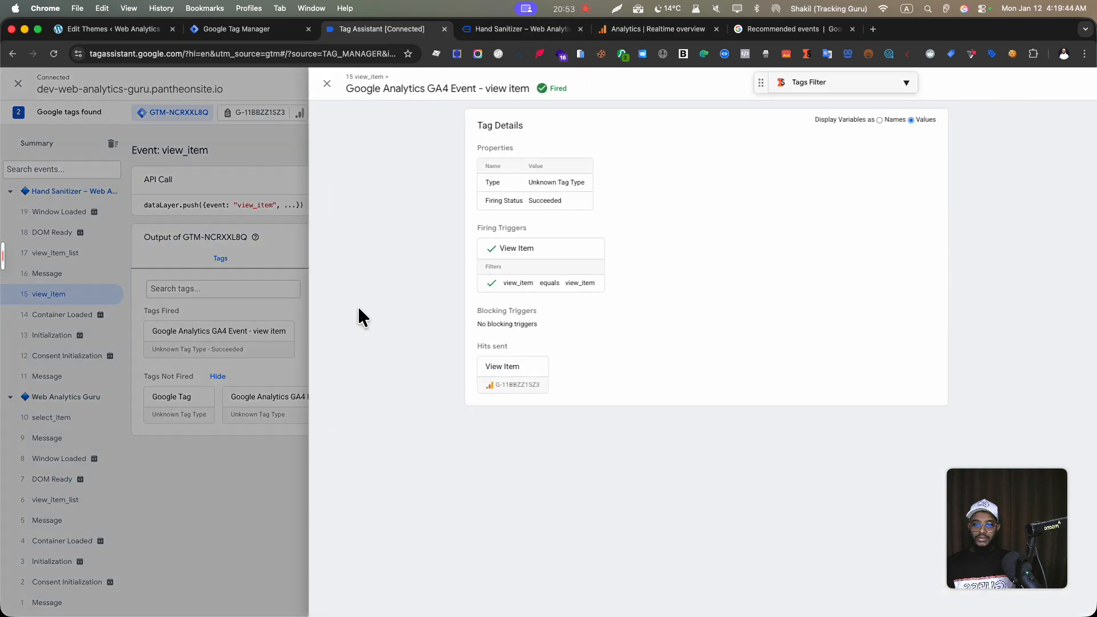
left_click_drag(535, 235, 472, 165)
left_click(356, 279)
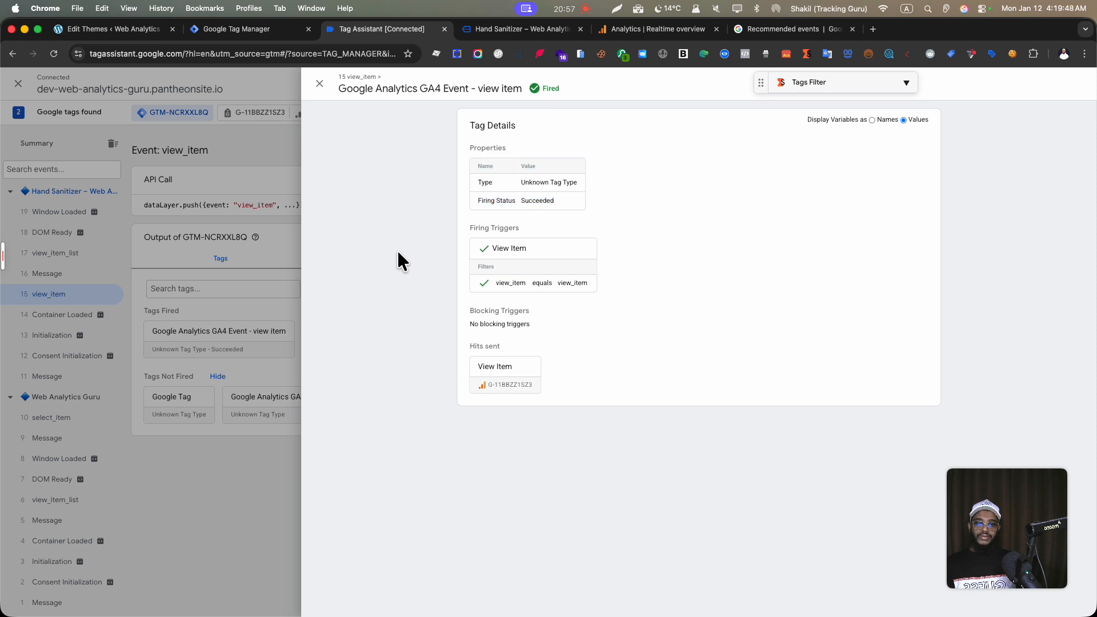
left_click_drag(595, 189, 517, 178)
left_click(282, 239)
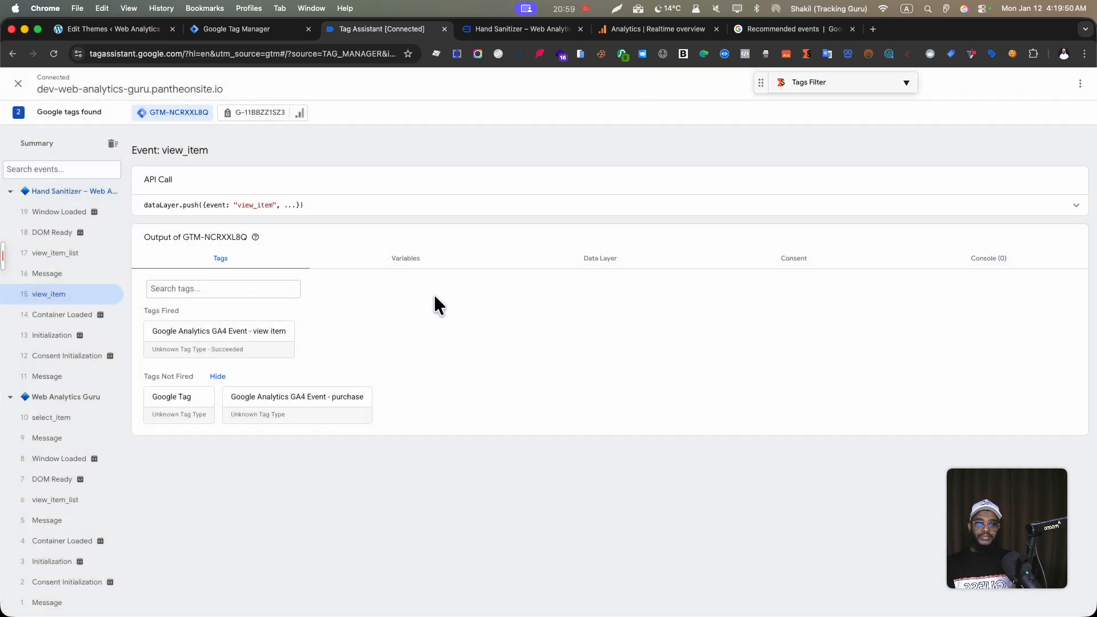
Examine the variable values of the view_item event, including the data layer items, currency and value.
left_click(800, 90)
left_click(479, 262)
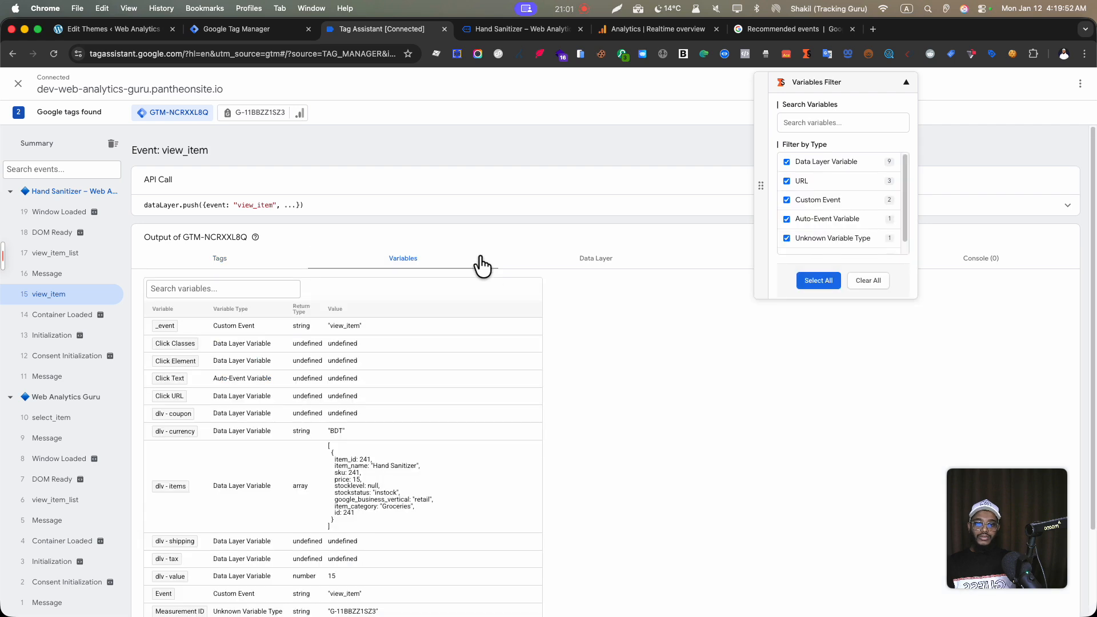
scroll(389, 400, "down", 3)
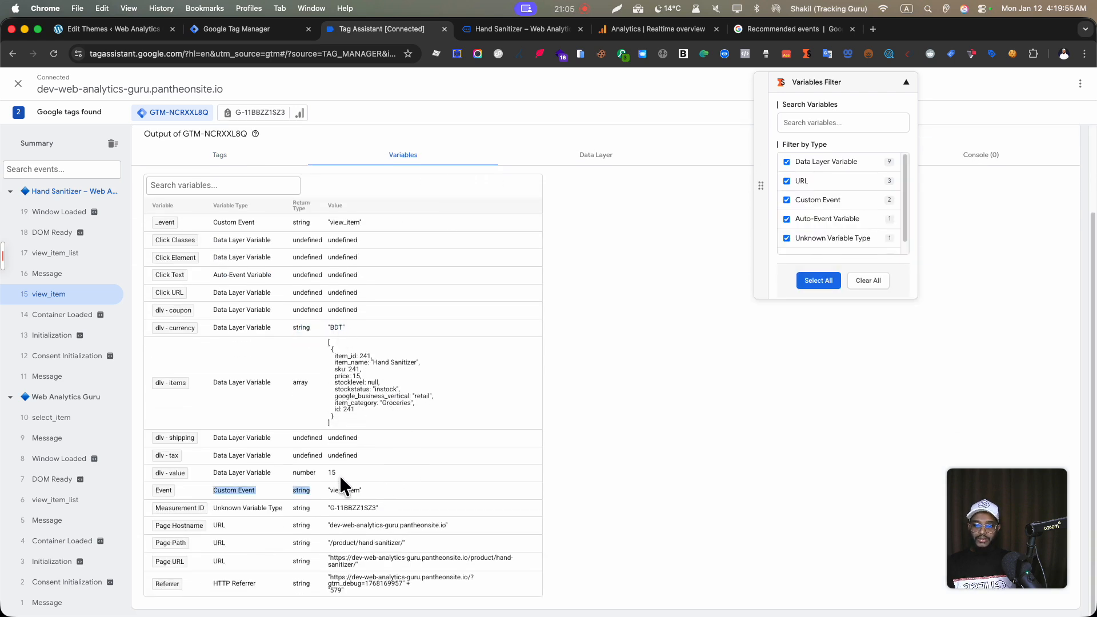
scroll(372, 348, "up", 3)
Add one Hand Sanitizer to the cart, proceed to checkout and review the prefilled billing details.
left_click(539, 29)
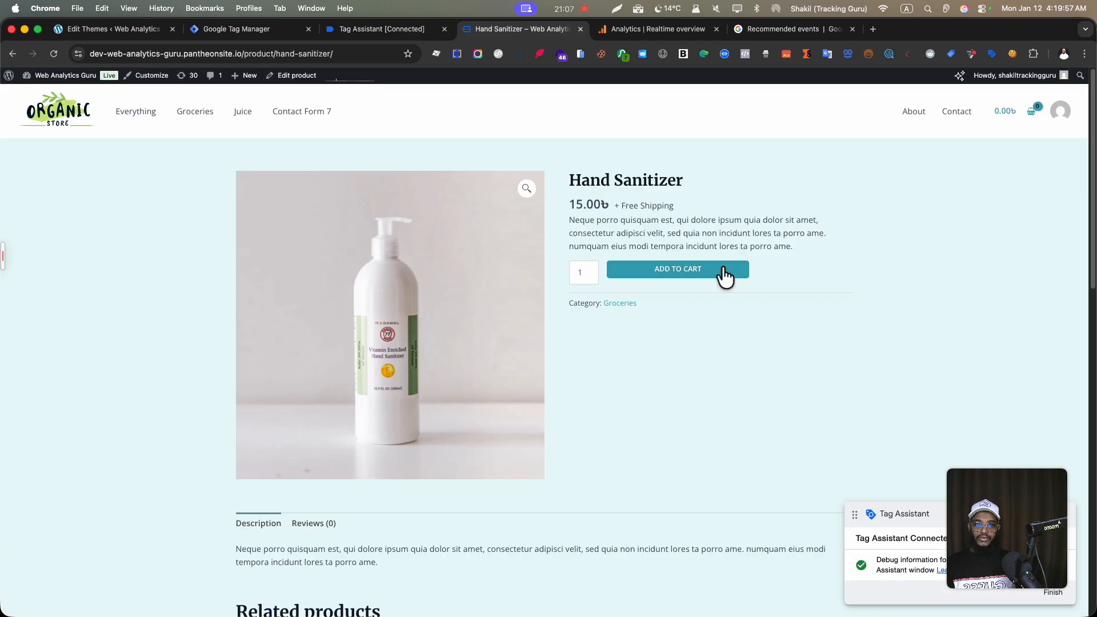
left_click(717, 277)
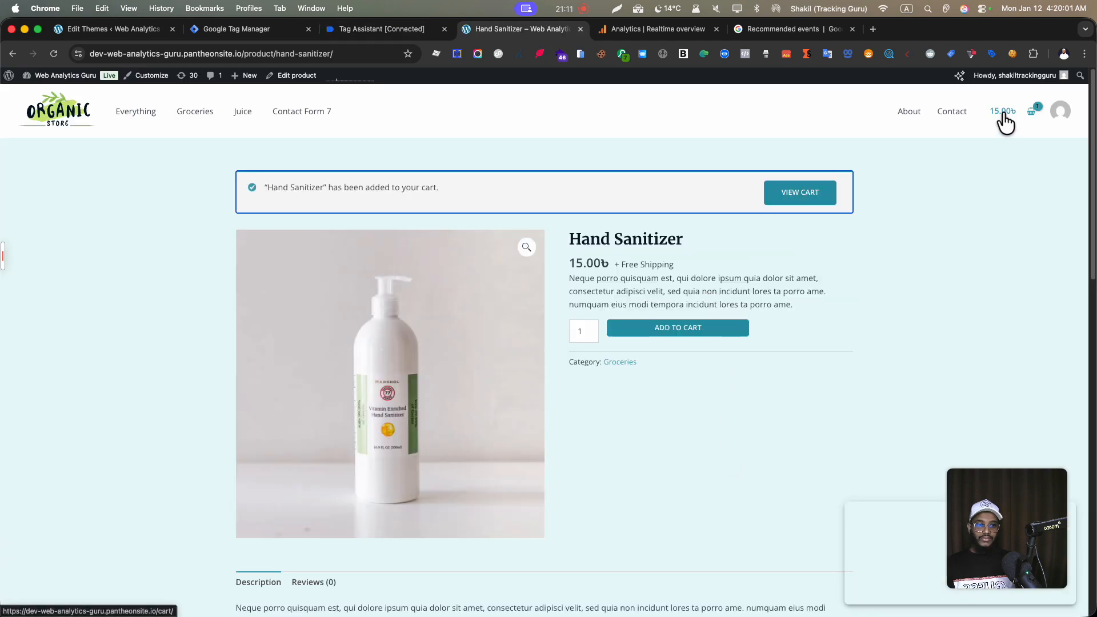
left_click(1003, 116)
left_click(802, 595)
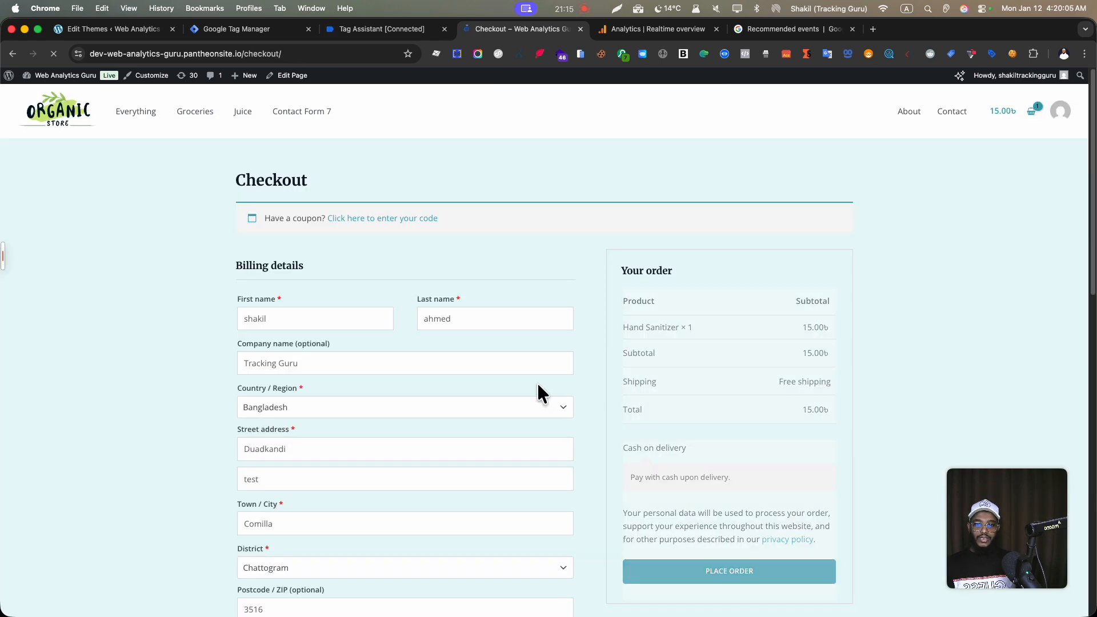
scroll(537, 382, "down", 4)
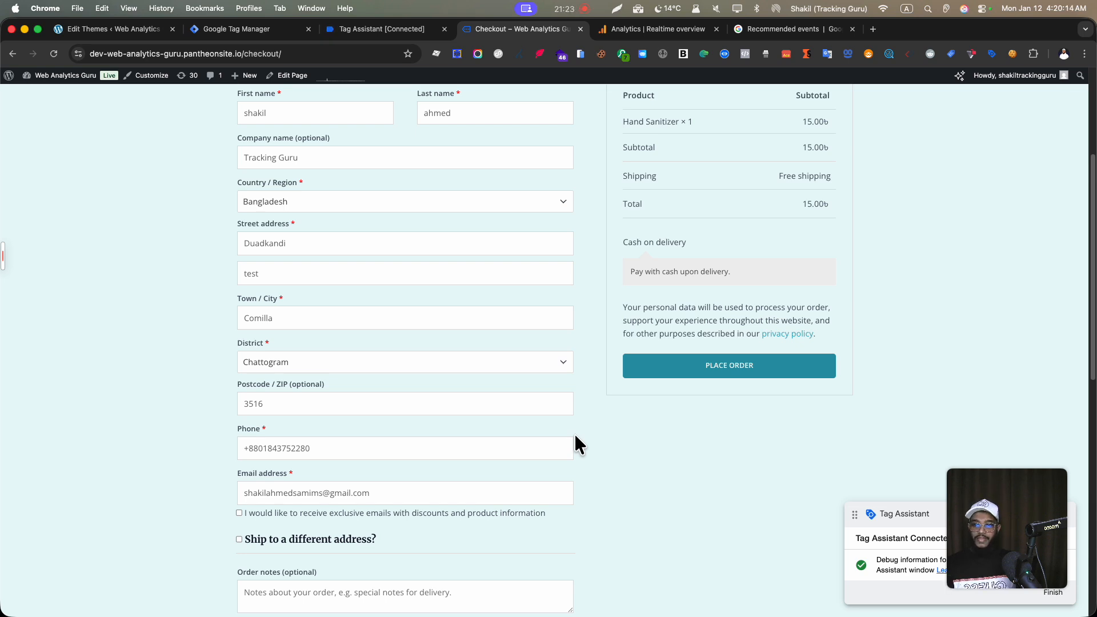
scroll(575, 435, "up", 1)
scroll(575, 435, "down", 2)
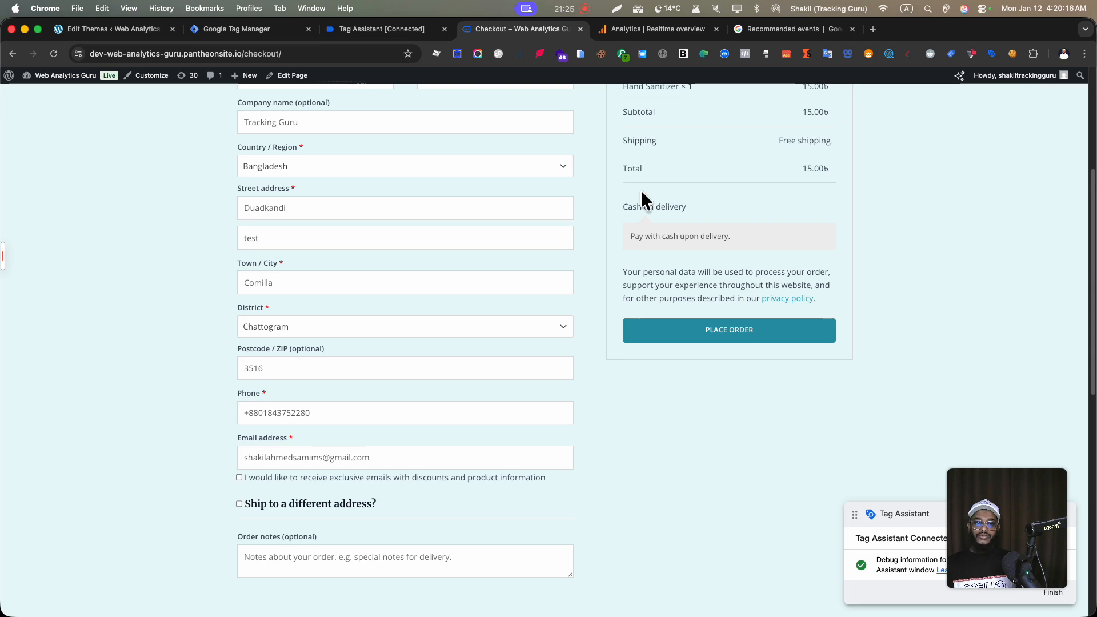
Check the active users and event counts in the Analytics Realtime overview report.
left_click(660, 33)
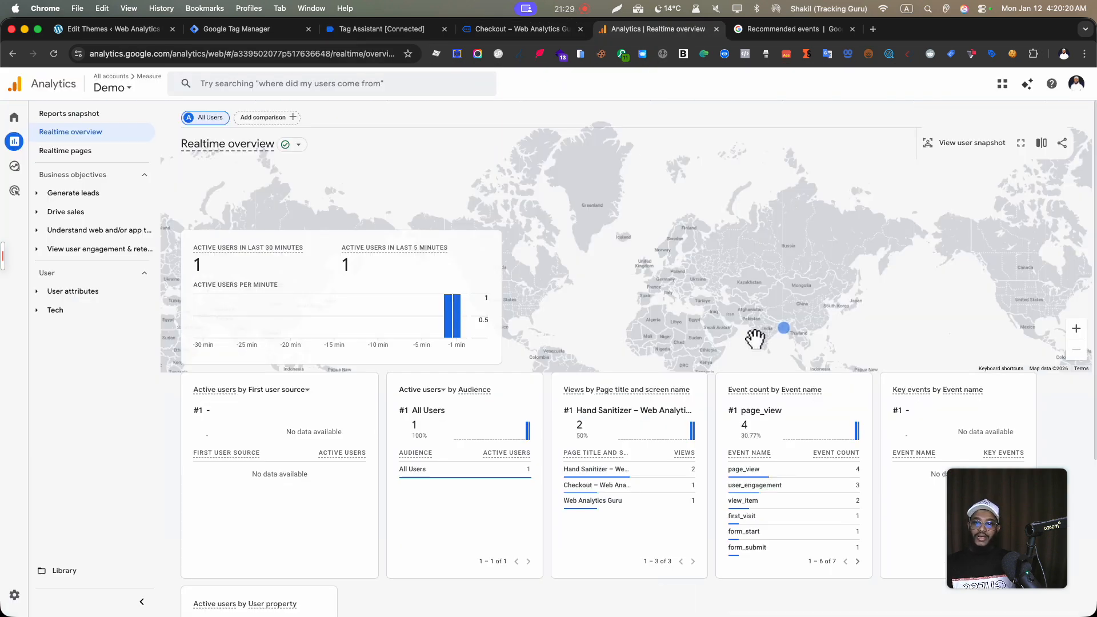
scroll(721, 457, "down", 2)
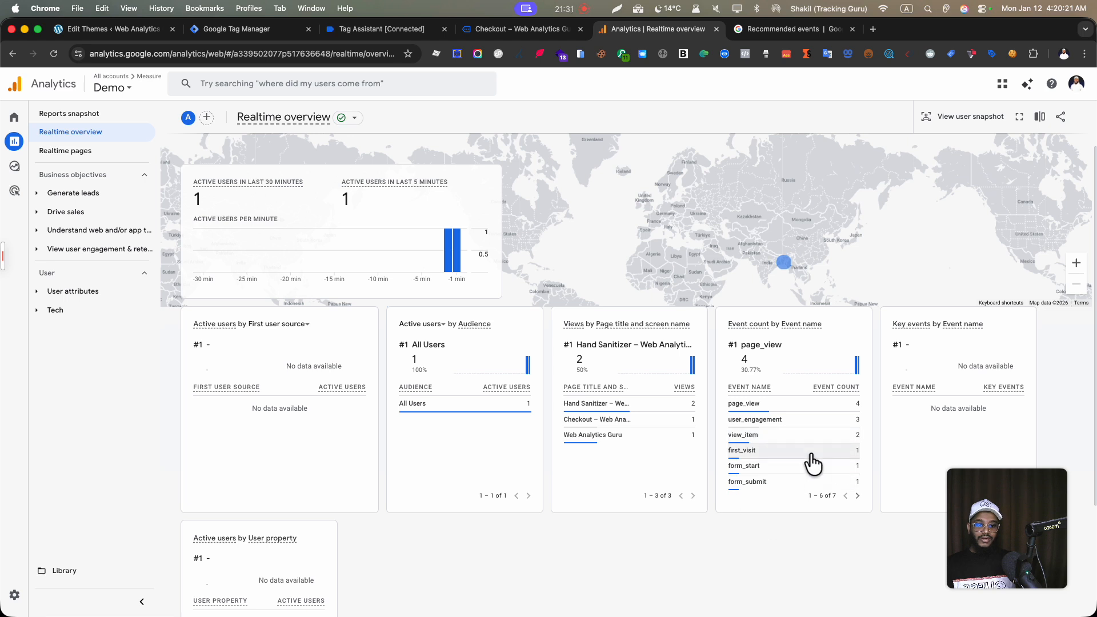
scroll(629, 405, "up", 2)
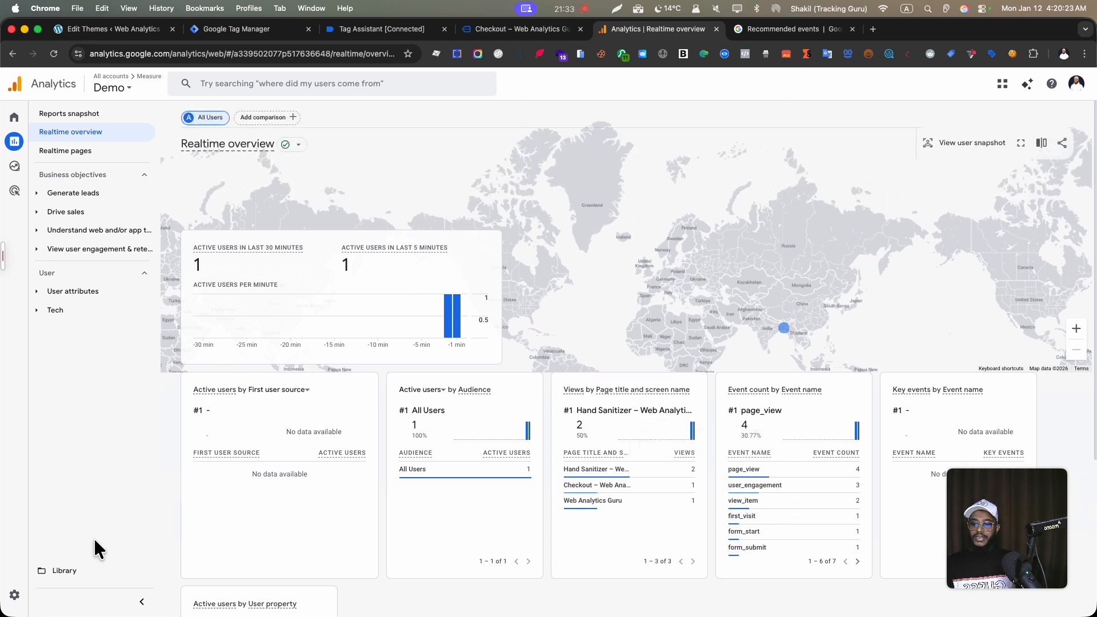
Open DebugView from the Analytics admin settings and choose the Apple debug device.
left_click(15, 595)
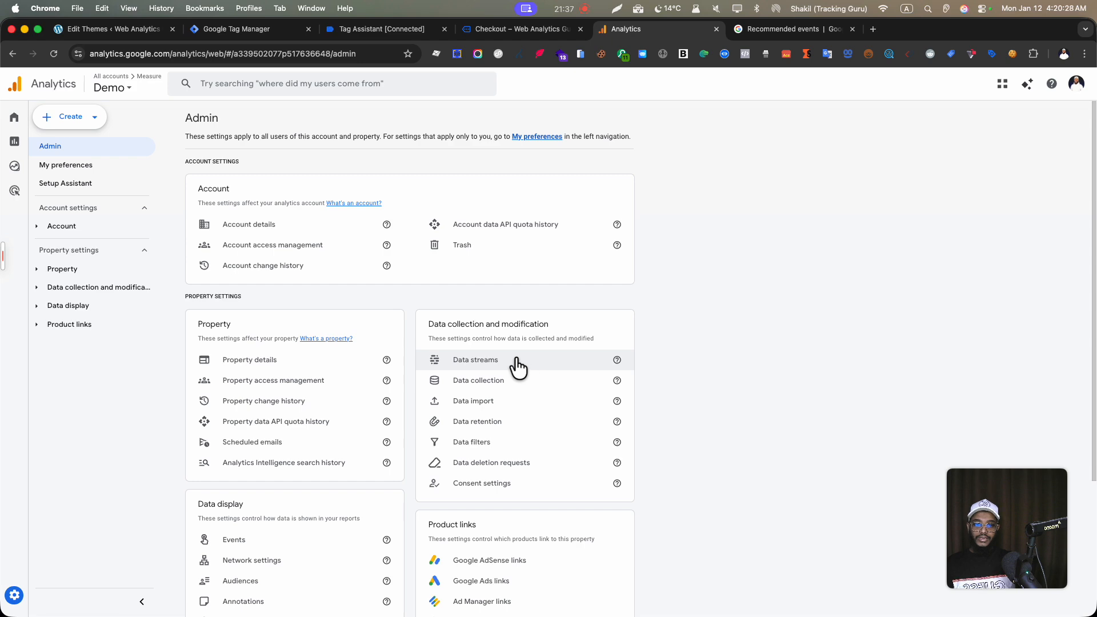
left_click_drag(517, 360, 320, 544)
left_click(155, 529)
scroll(197, 440, "down", 4)
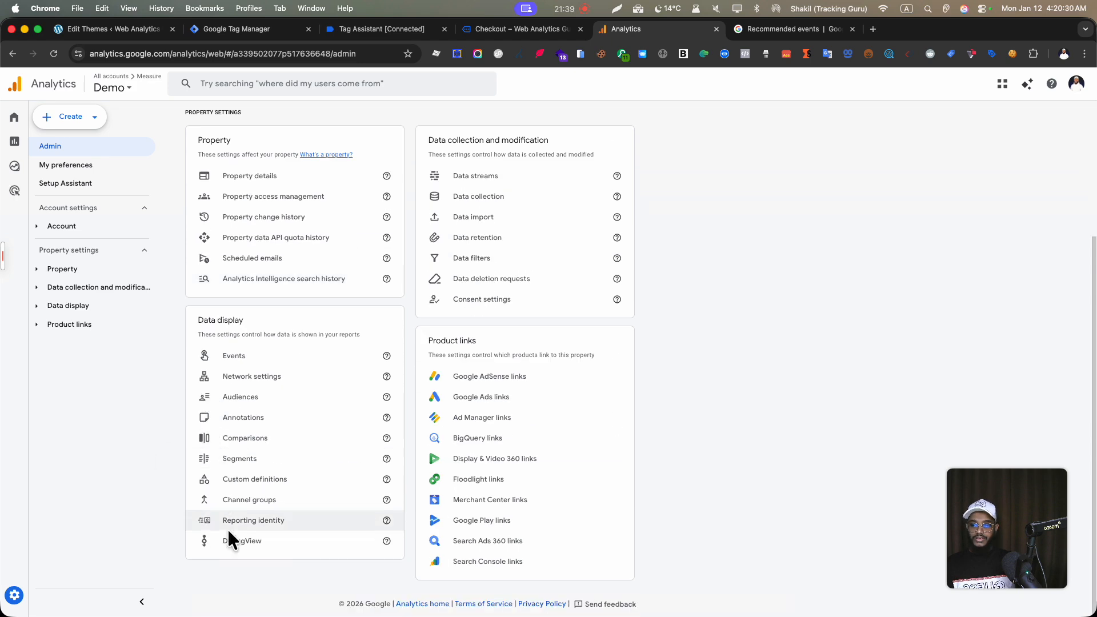
left_click(231, 541)
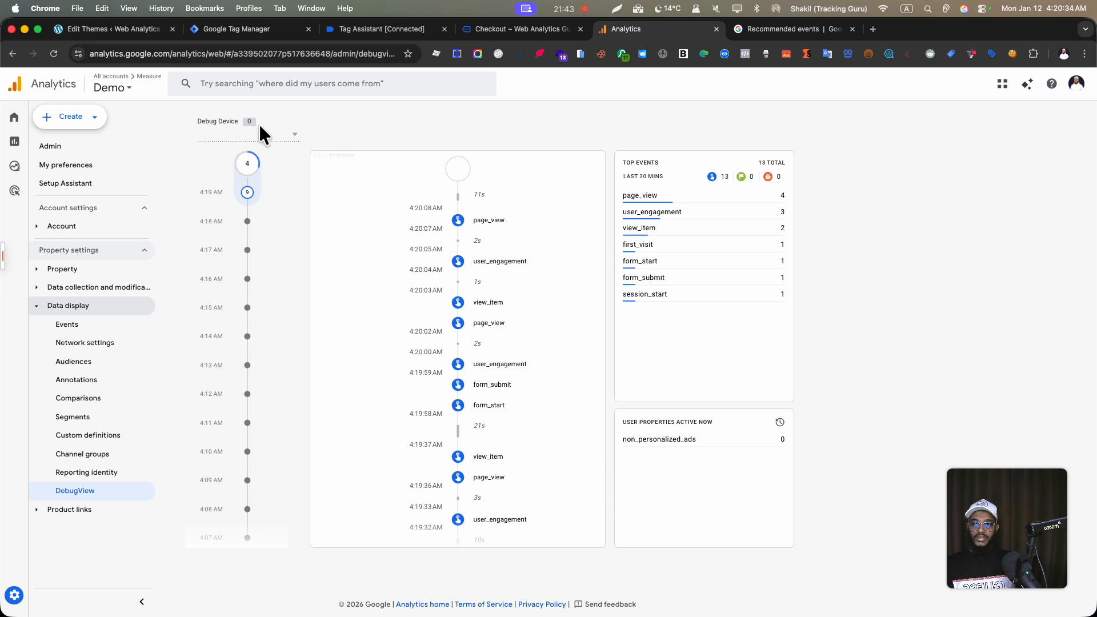
left_click(294, 133)
left_click(272, 147)
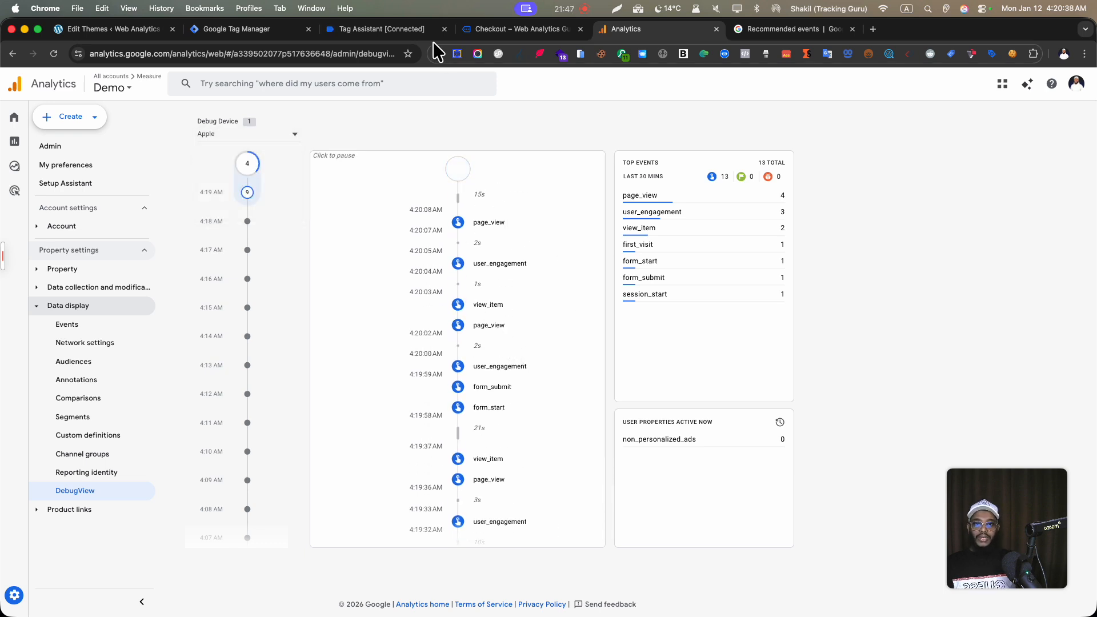
Return to the store checkout and place the cash on delivery order for the Hand Sanitizer.
left_click(534, 28)
scroll(276, 323, "down", 2)
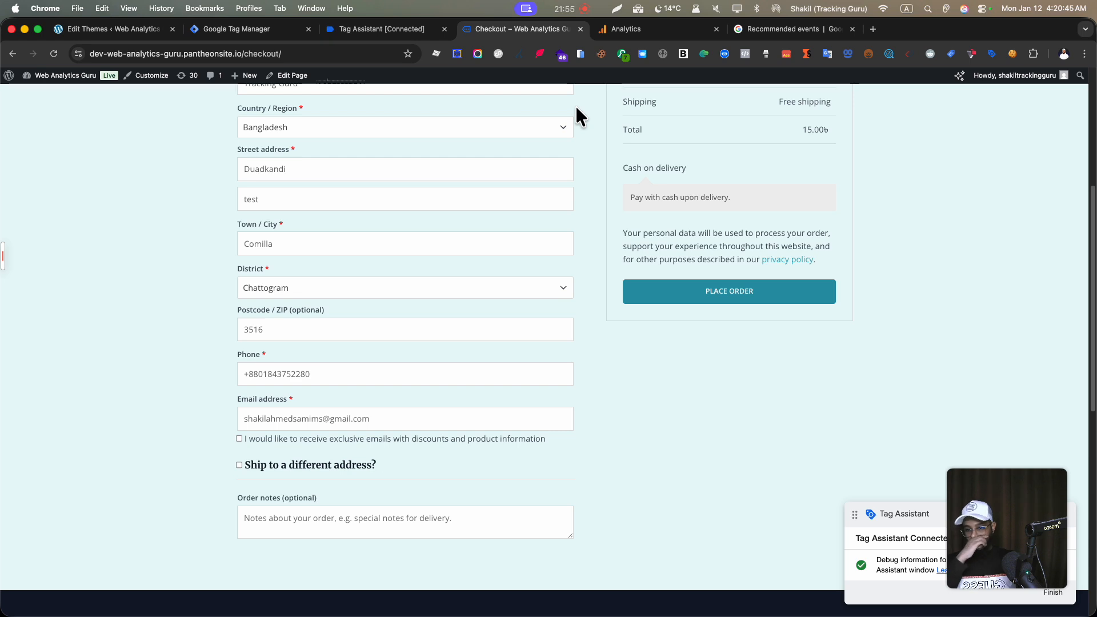
left_click(685, 292)
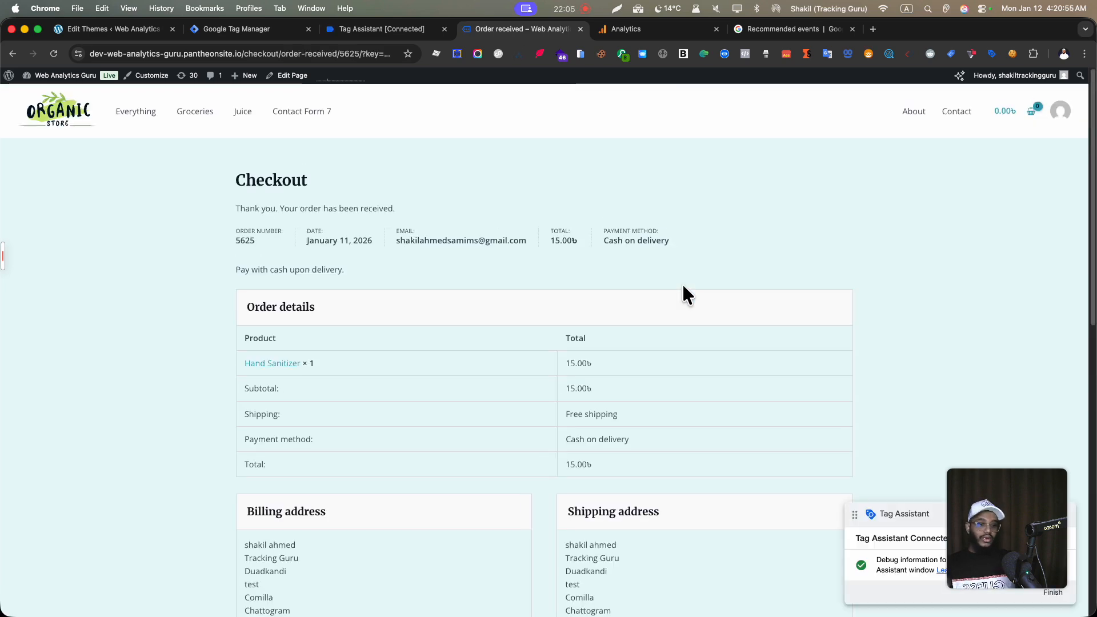
Open the purchase event of the Order received page in Tag Assistant and check its fired tags.
left_click(395, 29)
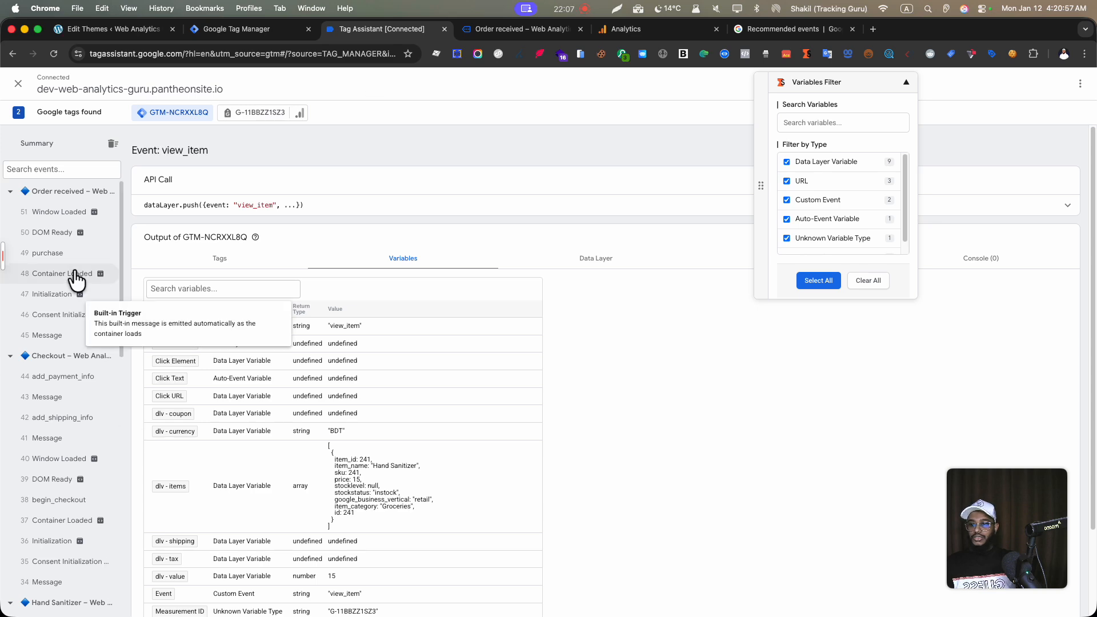
left_click(62, 251)
left_click(252, 258)
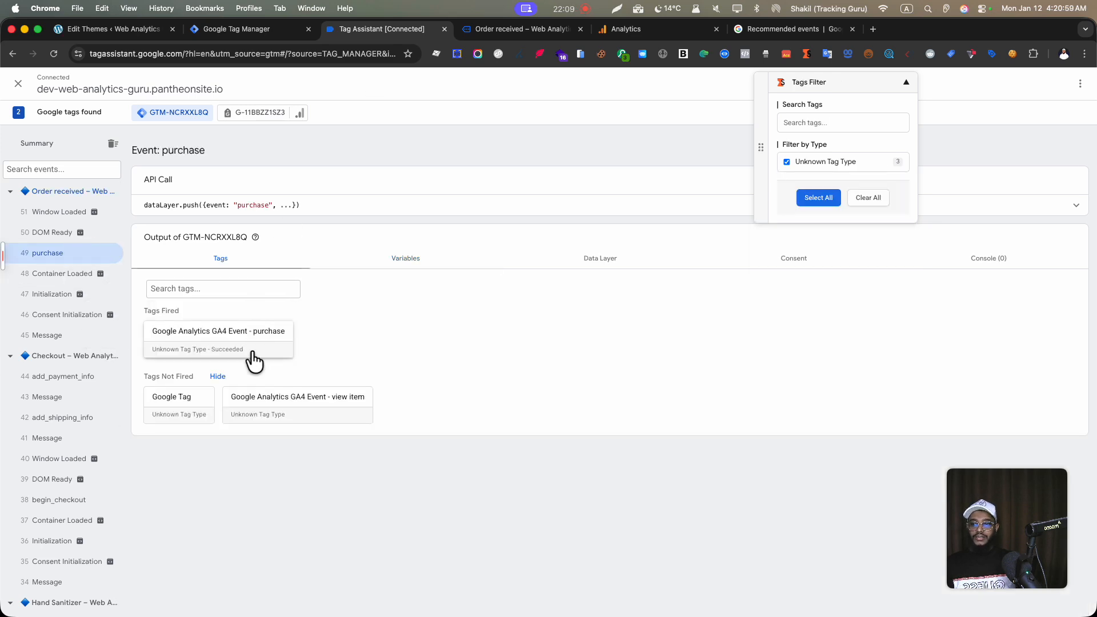
Inspect the purchase event's variables in Tag Assistant, including the dlv - items array and the coupon, currency, tax and value variables.
left_click(248, 343)
left_click(264, 264)
left_click(403, 258)
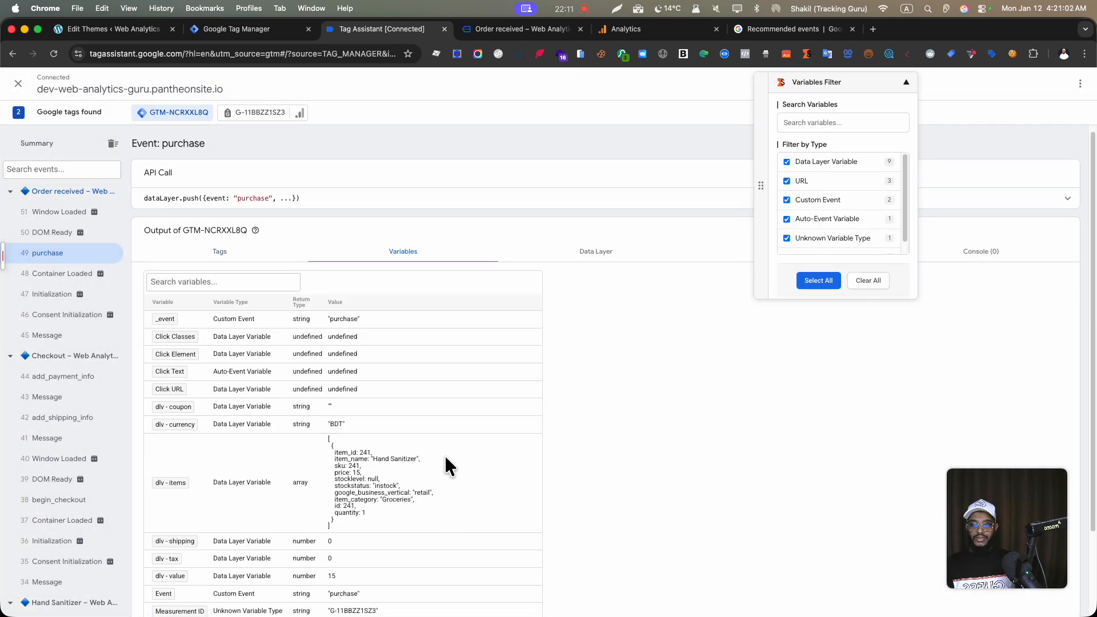
scroll(343, 303, "down", 3)
left_click_drag(251, 305, 263, 305)
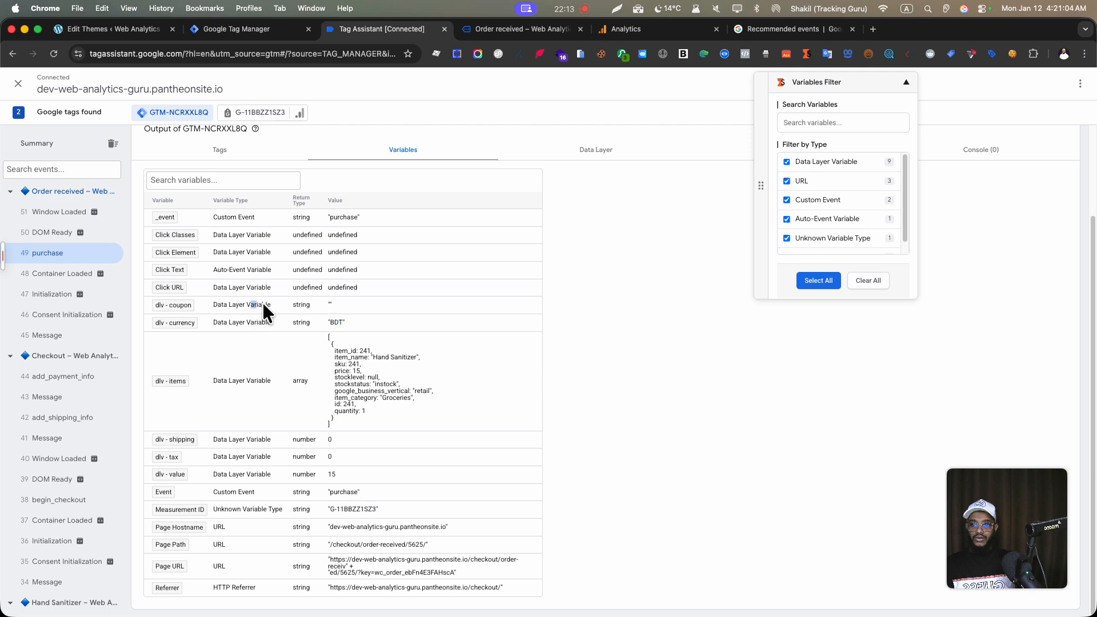
left_click(415, 433)
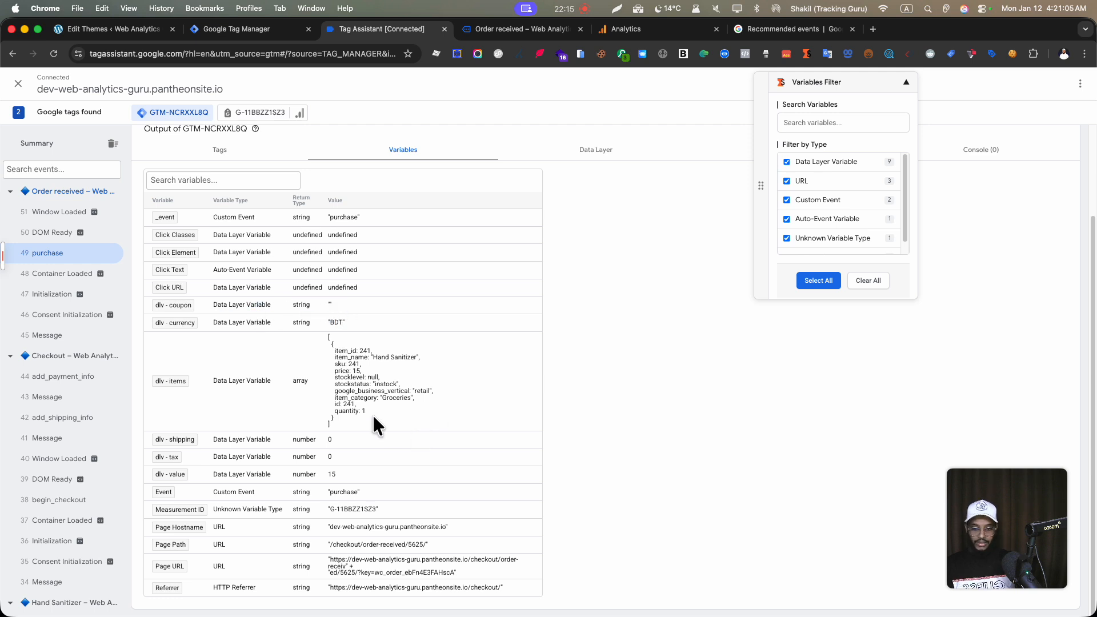
left_click_drag(342, 424, 321, 337)
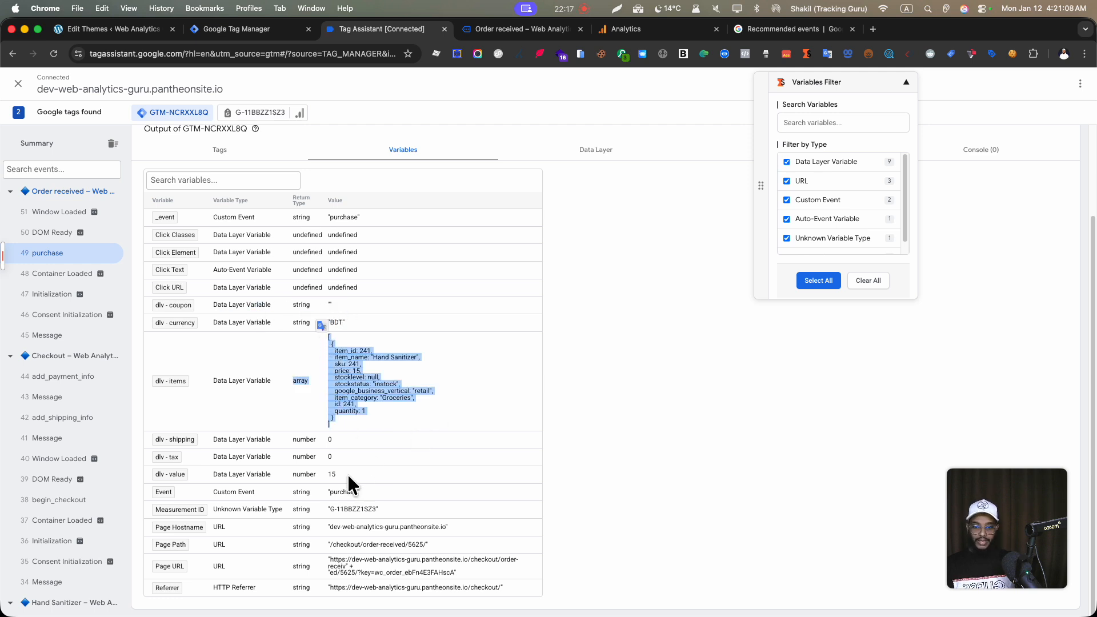
left_click(342, 445)
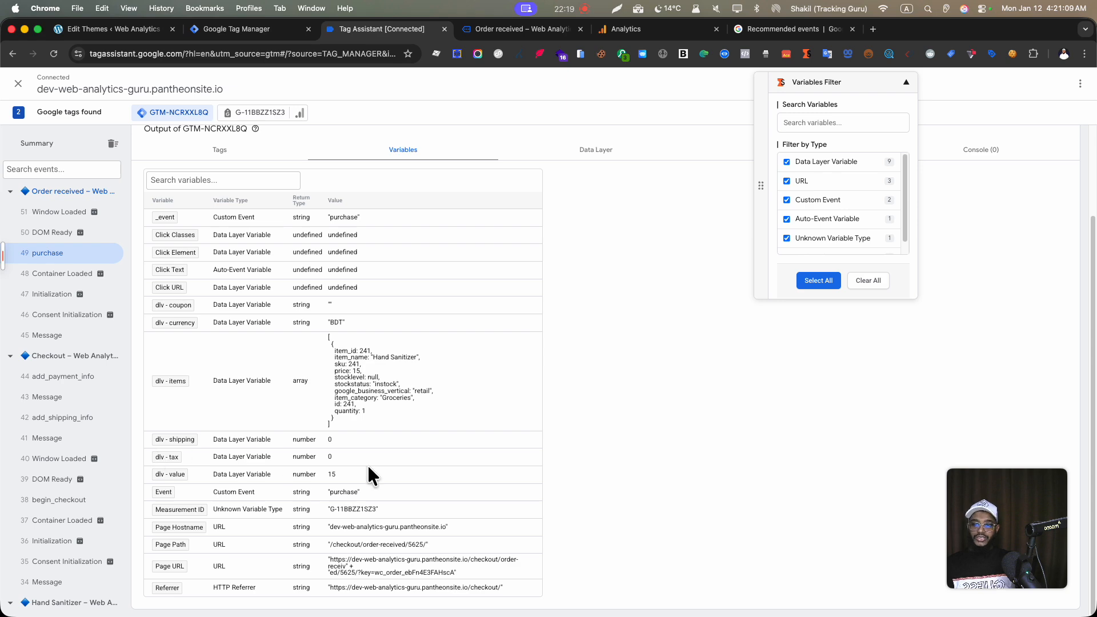
Expand the purchase event's dataLayer.push call, compare its ecommerce data with the variables, and collapse the Variables Filter.
scroll(363, 428, "up", 6)
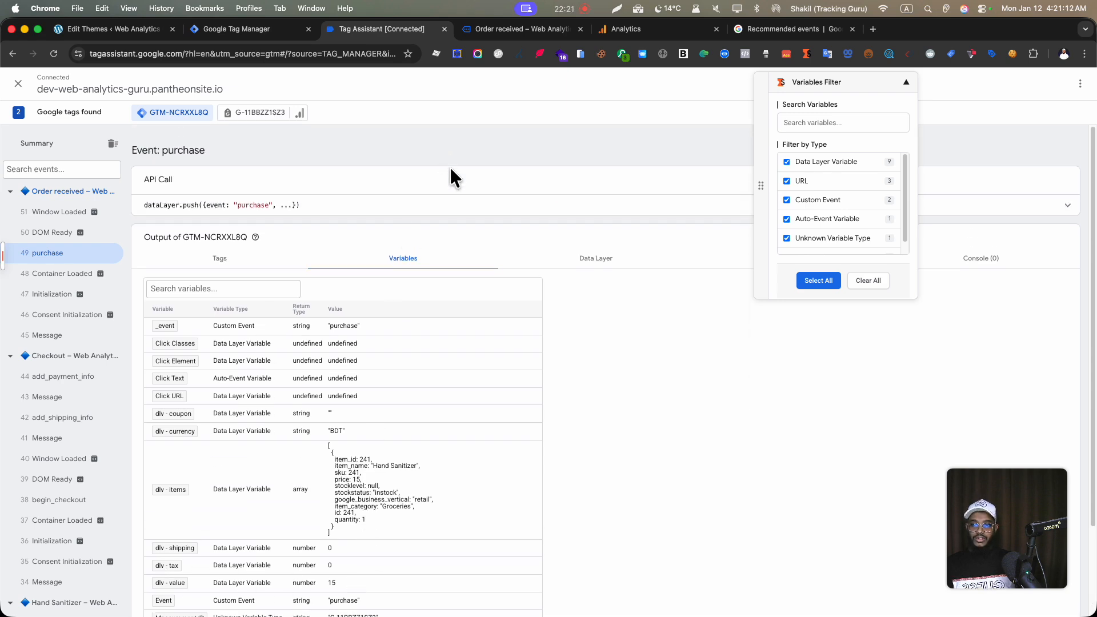
left_click_drag(208, 267, 151, 245)
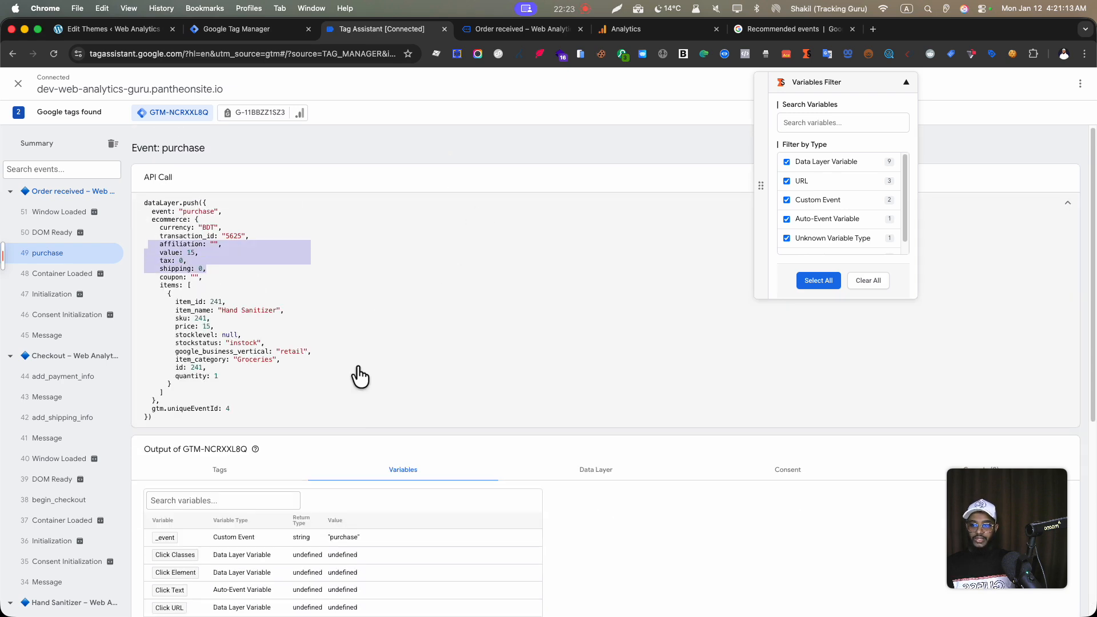
scroll(360, 377, "down", 4)
scroll(366, 532, "down", 3)
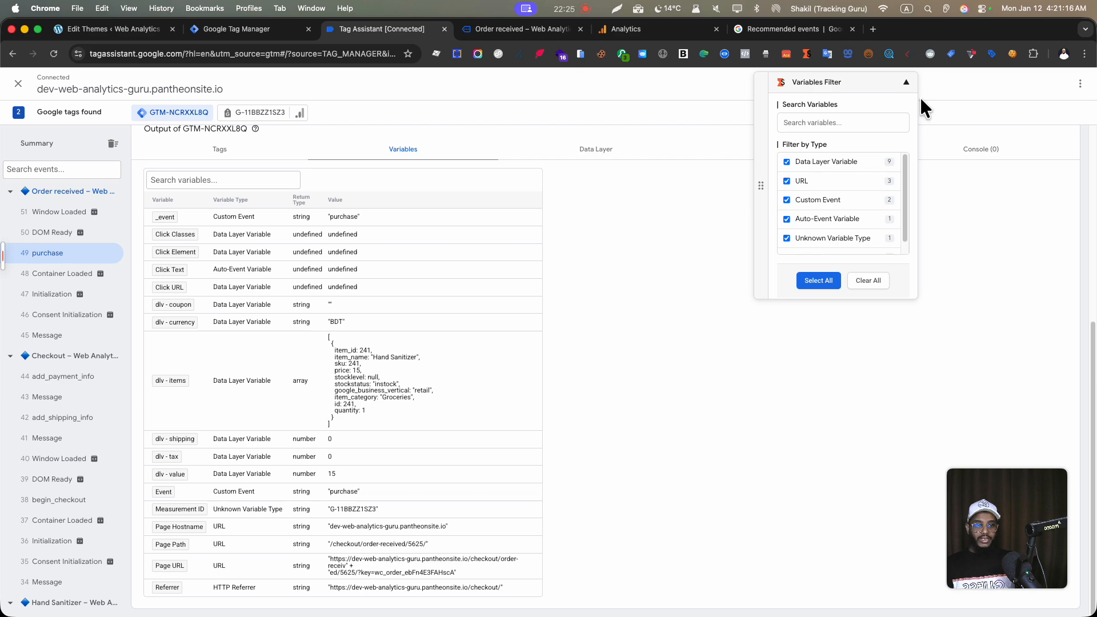
left_click(906, 82)
Switch to Analytics DebugView and examine the Hand Sanitizer item details of the purchase event.
left_click(284, 31)
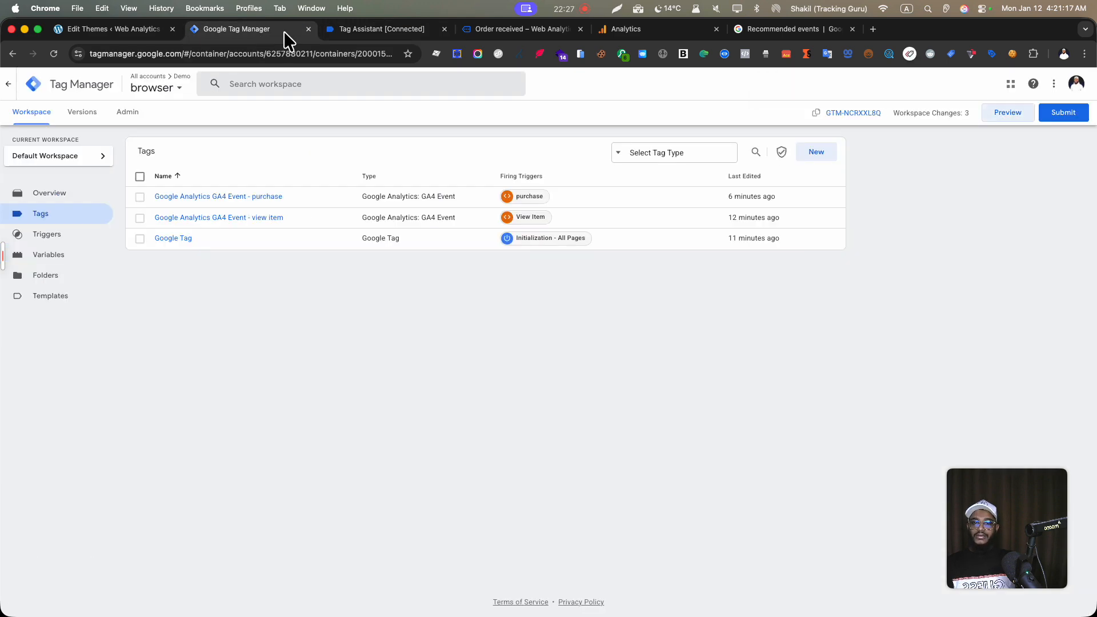
left_click(667, 33)
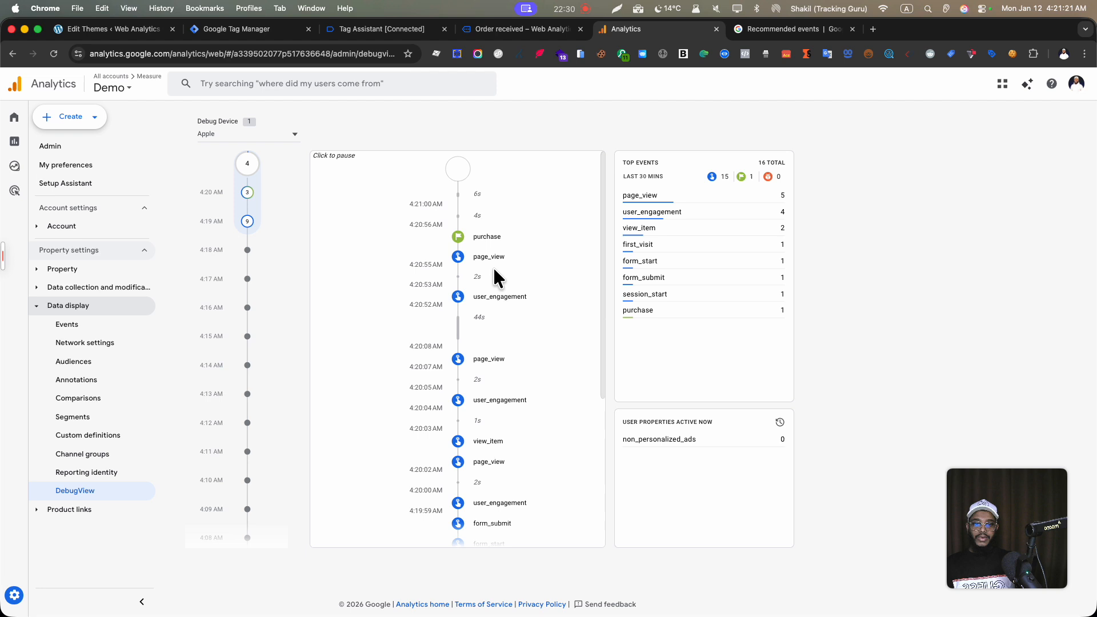
left_click(484, 238)
left_click(575, 201)
left_click(456, 221)
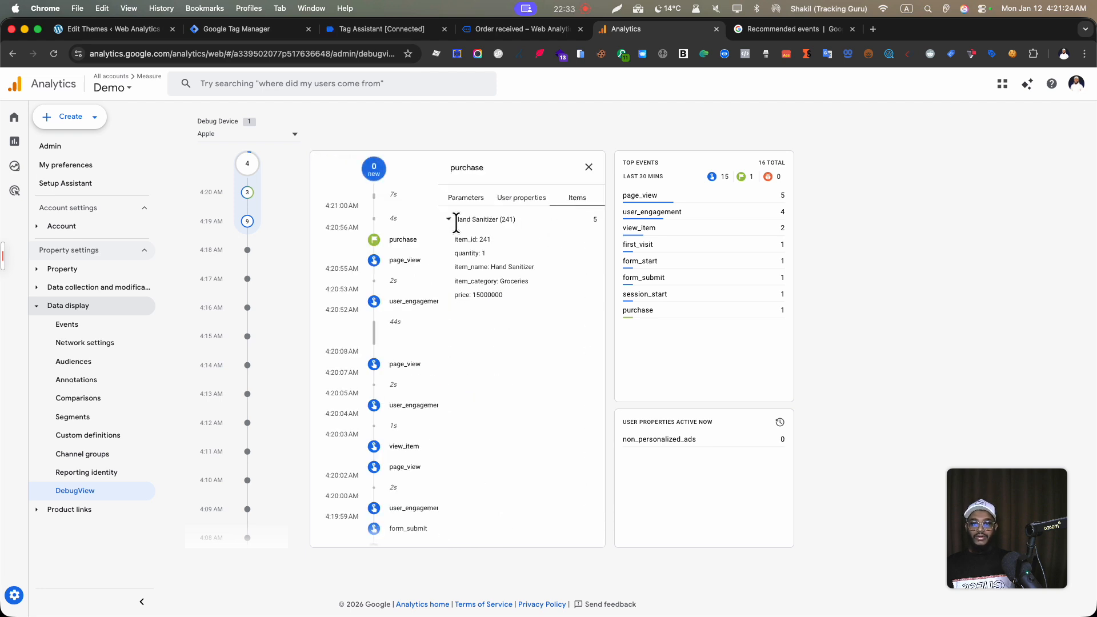
left_click_drag(505, 300, 436, 208)
left_click(512, 330)
Show the purchase event's parameters in DebugView and expand the value parameter.
left_click(471, 198)
scroll(493, 329, "down", 2)
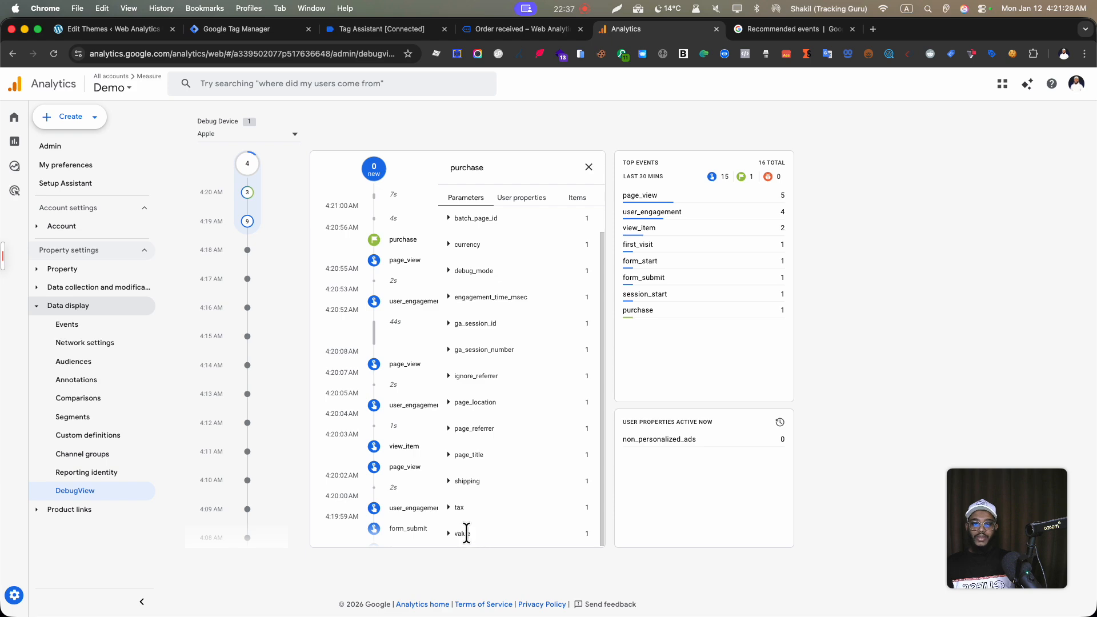
left_click(465, 534)
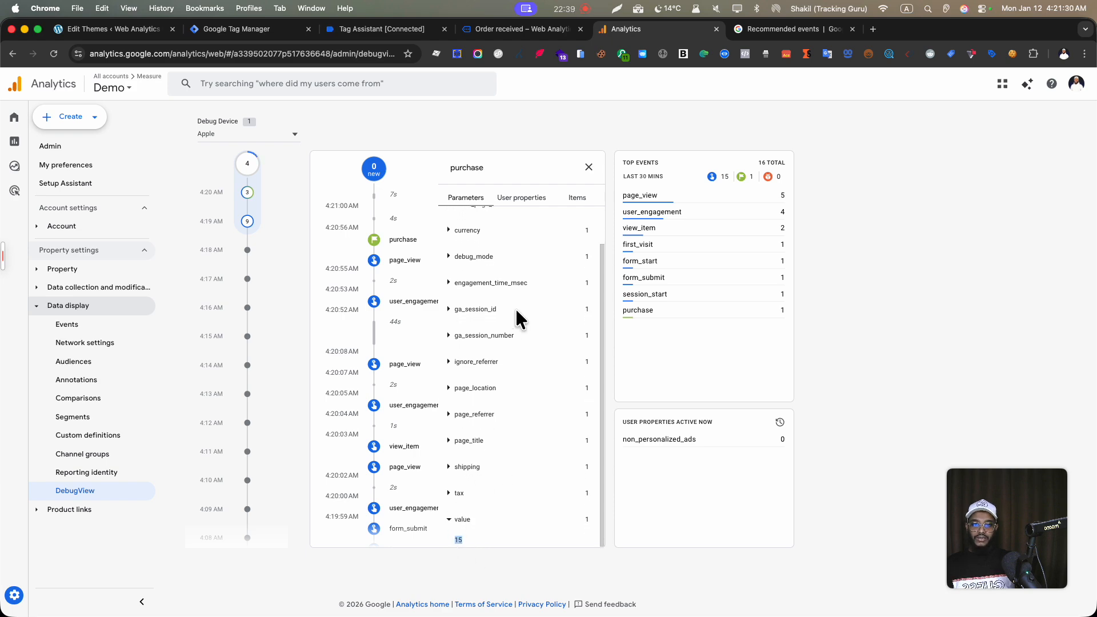
Return to the store's Order received page and check the order total against the tracked purchase value.
left_click(525, 32)
scroll(473, 391, "down", 6)
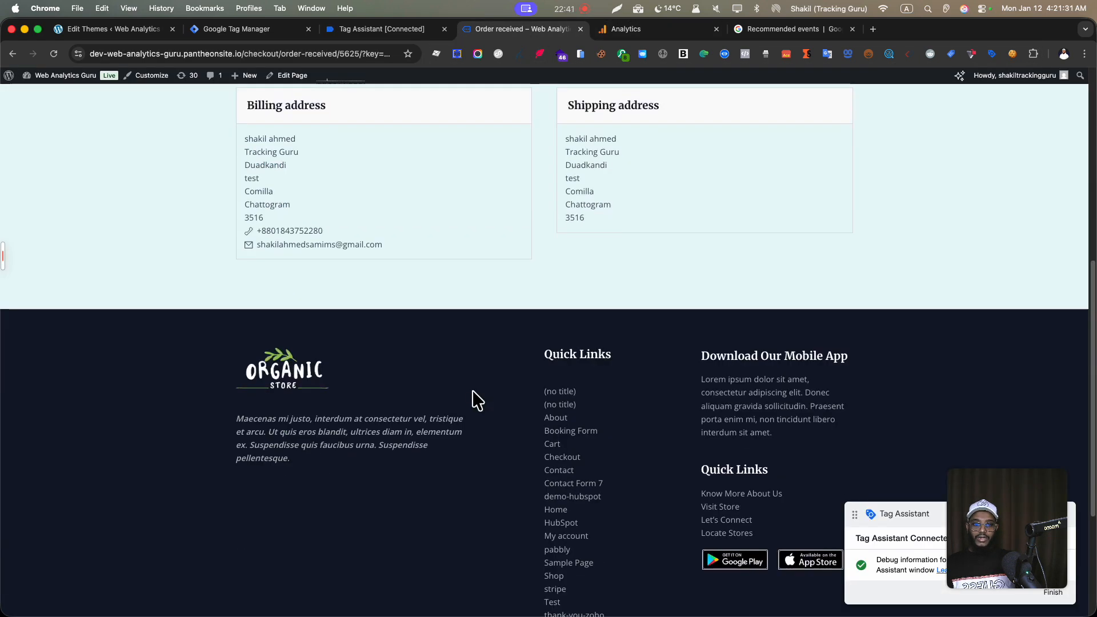
scroll(474, 391, "up", 5)
left_click_drag(594, 317, 546, 318)
left_click(527, 370)
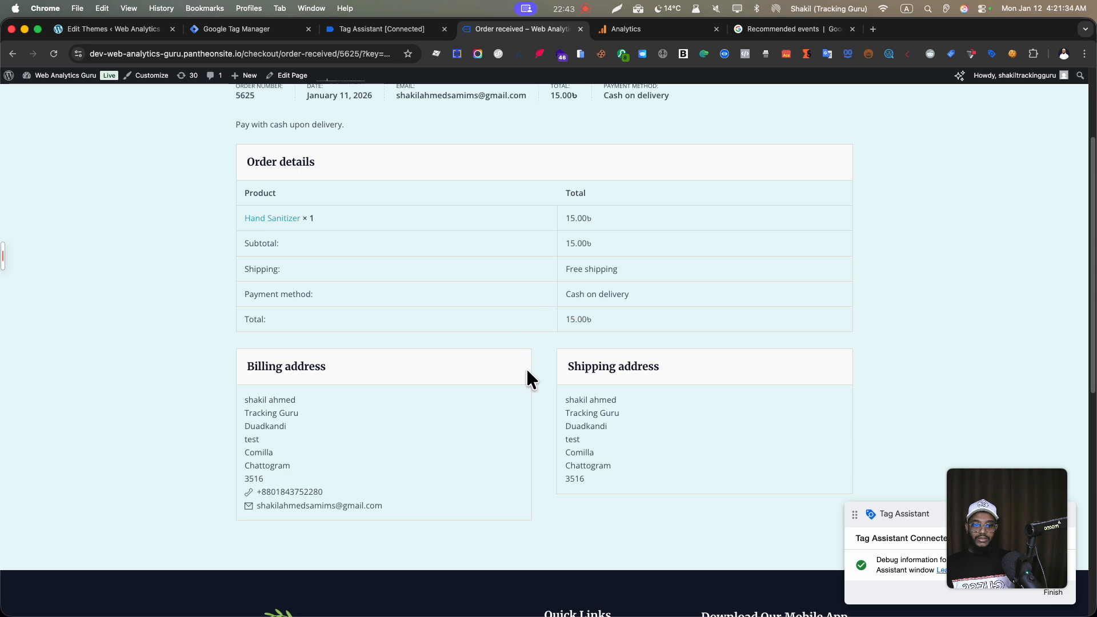
scroll(526, 367, "up", 3)
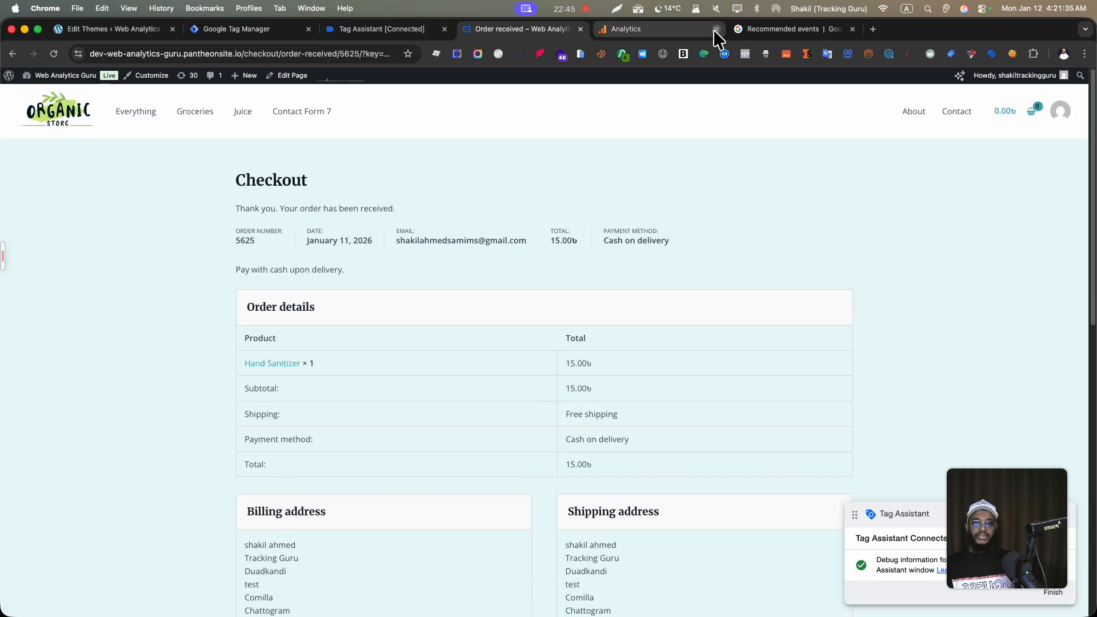